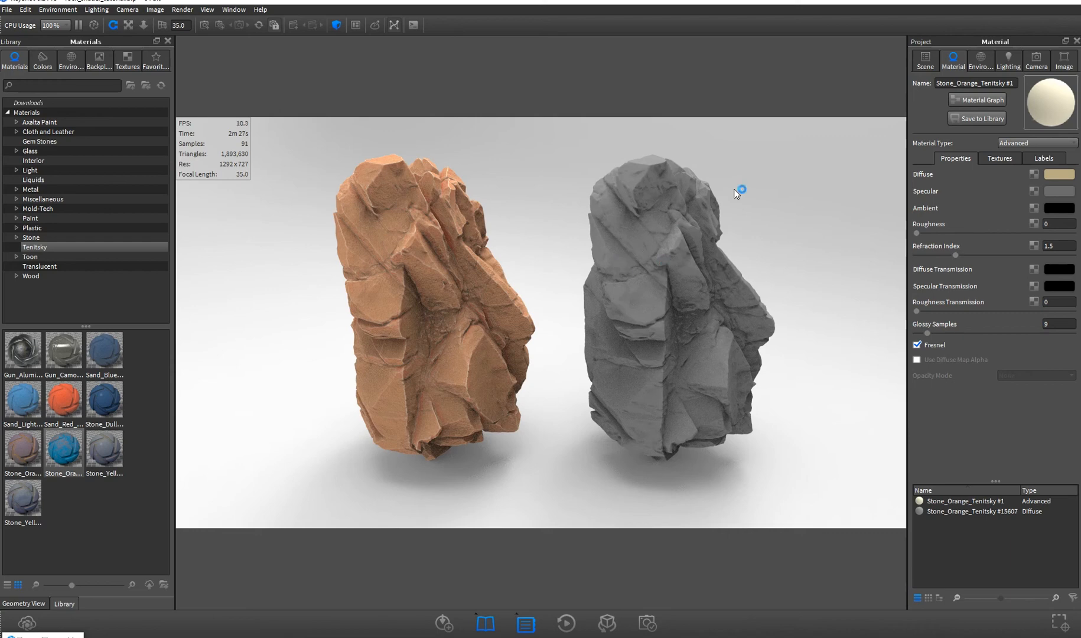
Inspect the grey rock's material in the Material Graph and put the graph window away
click(925, 61)
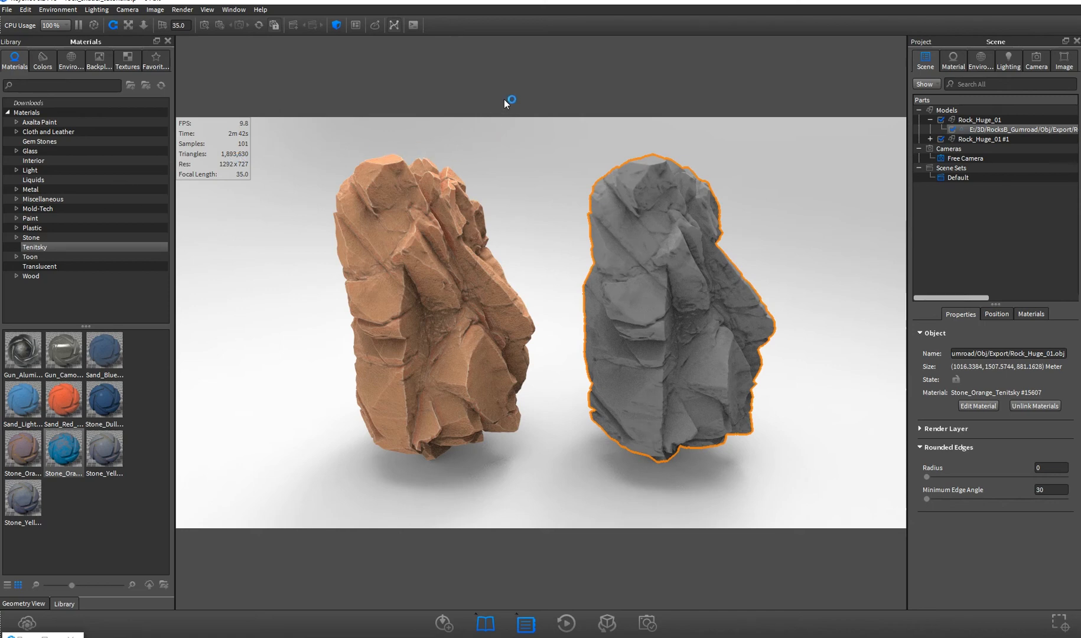
click(957, 235)
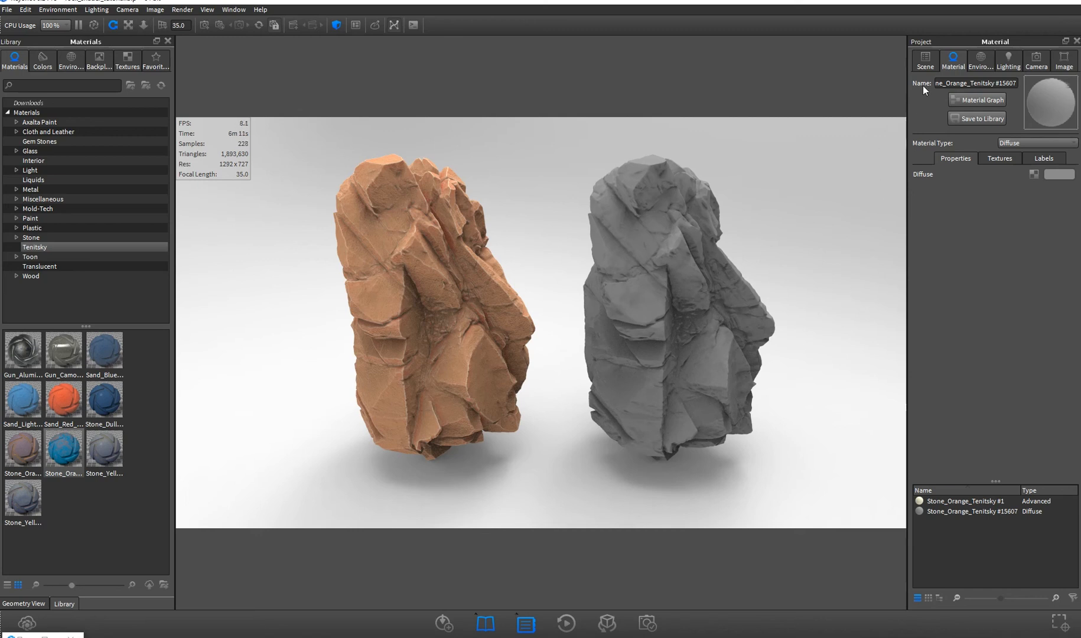
click(925, 62)
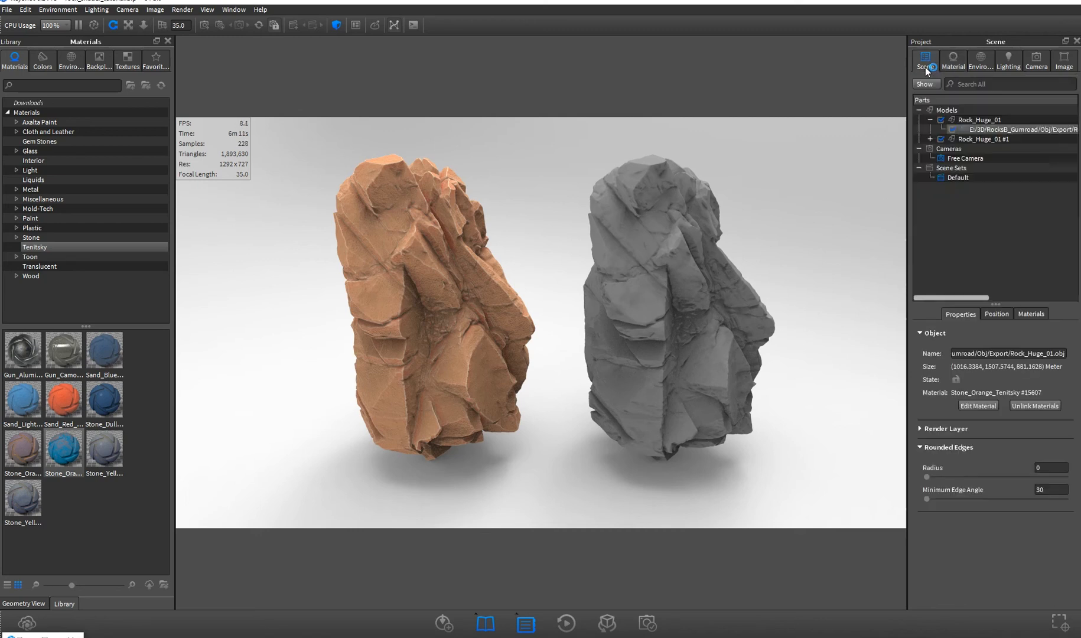
click(979, 407)
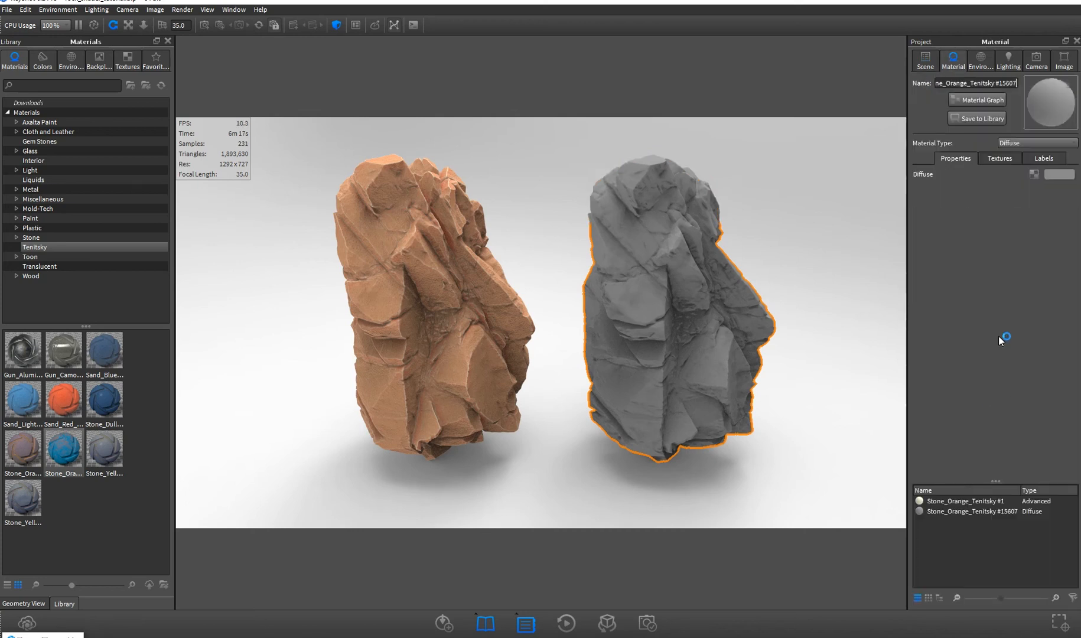
click(990, 100)
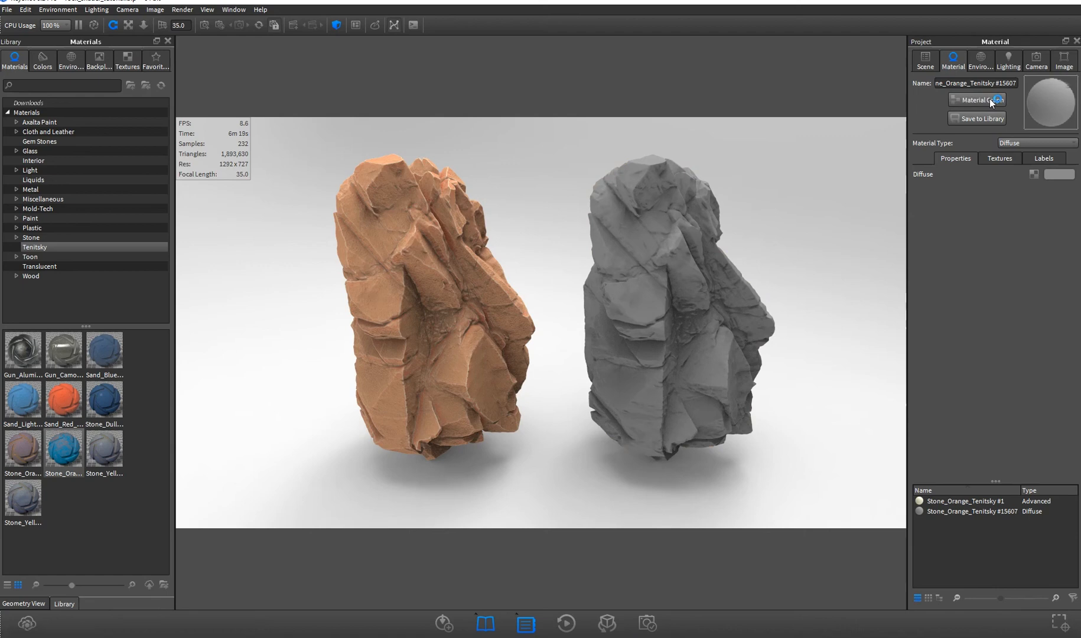
drag(751, 37, 602, 83)
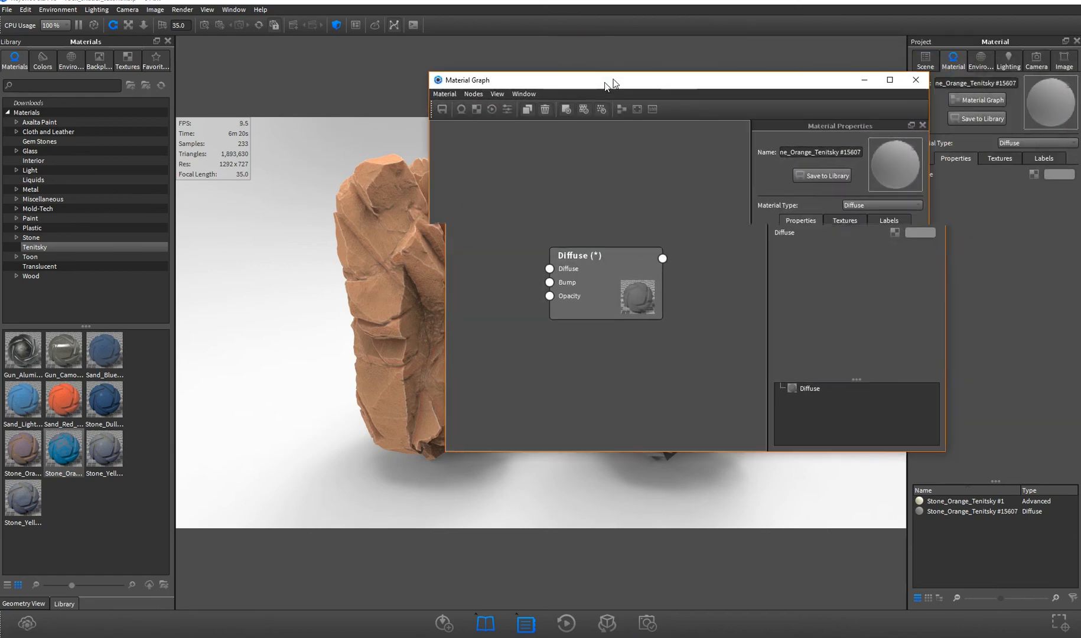
scroll(670, 209, down, 2)
drag(582, 276, 634, 347)
scroll(624, 272, down, 2)
drag(624, 89, 763, 72)
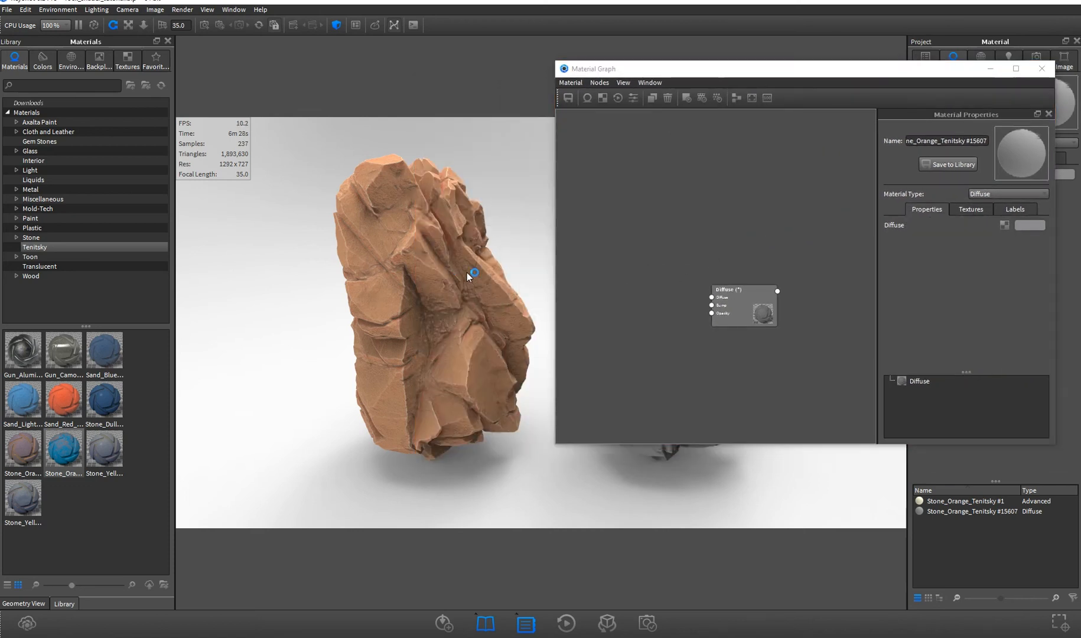
click(991, 68)
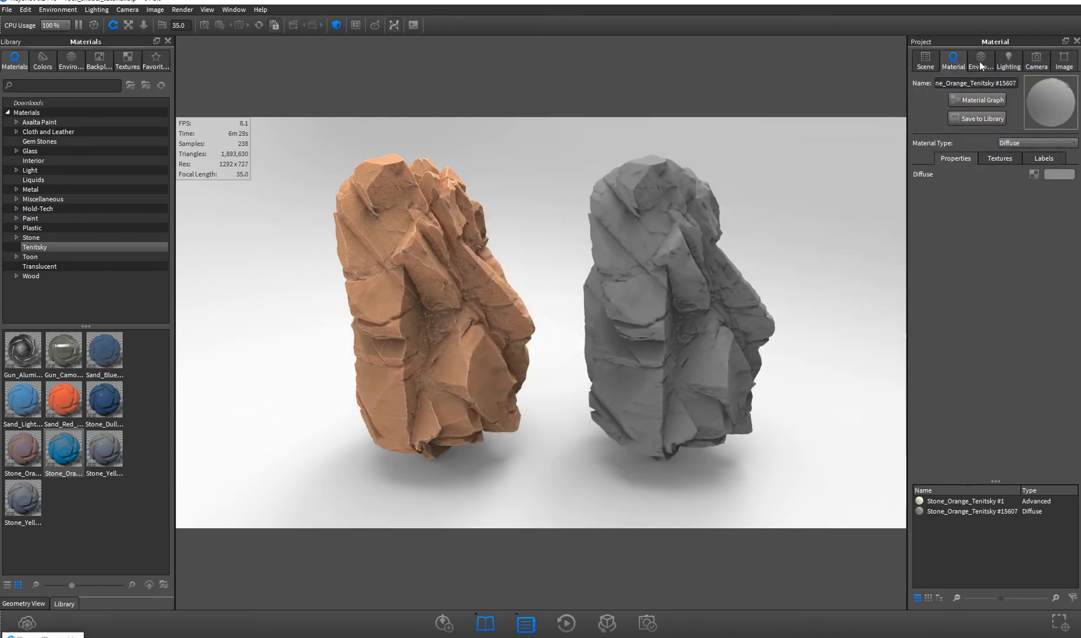
Examine the node network of the orange rock Rock_Huge_01 #1 in the Material Graph and close the graph
click(922, 61)
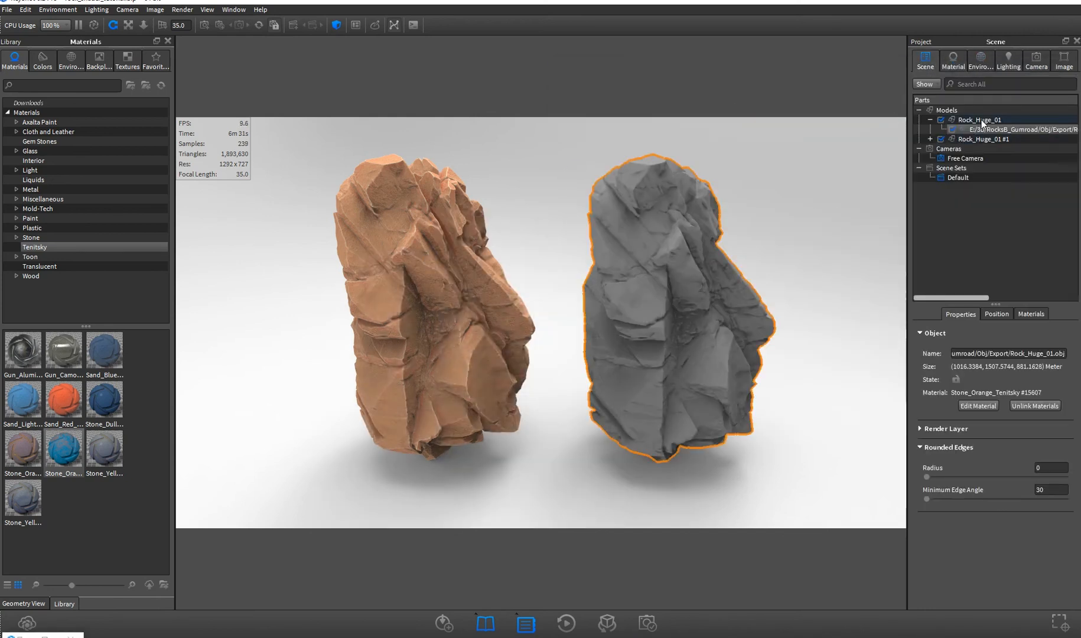
click(985, 139)
click(993, 416)
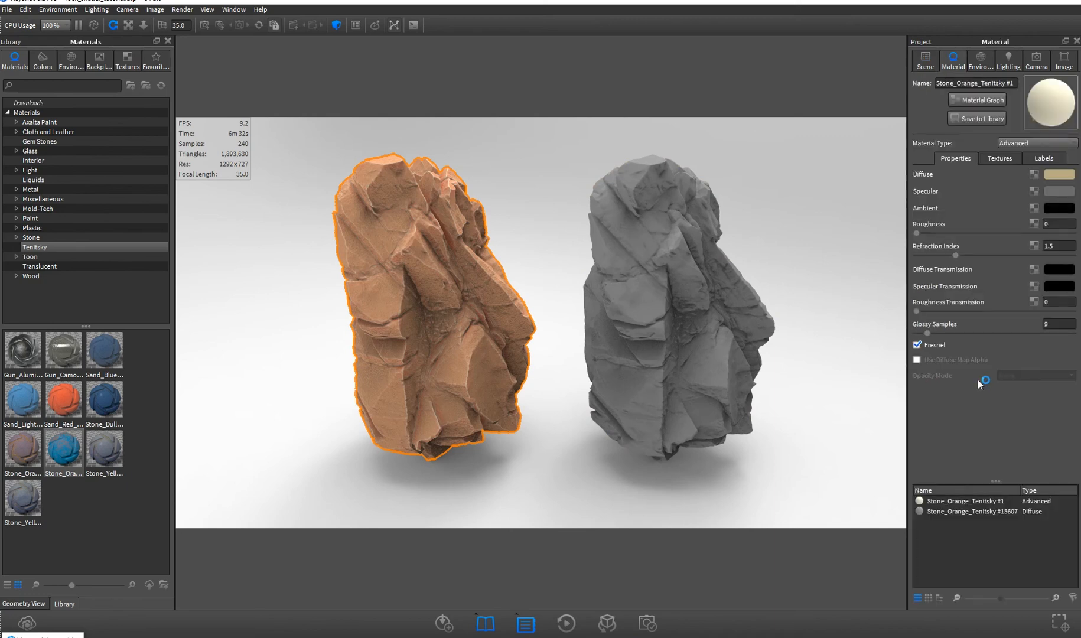
click(977, 99)
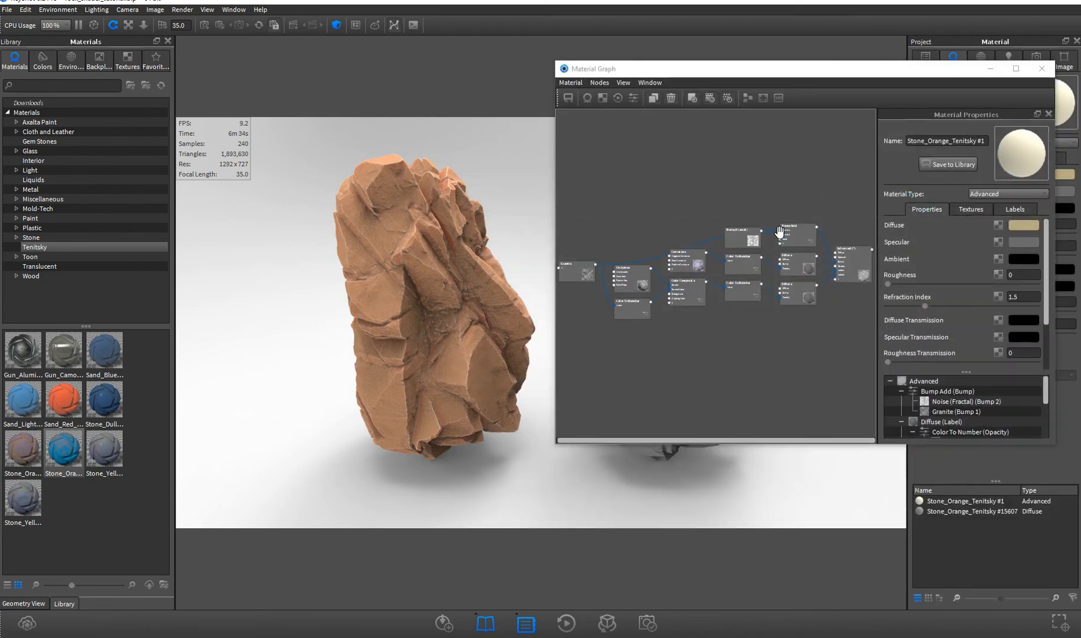
click(1016, 69)
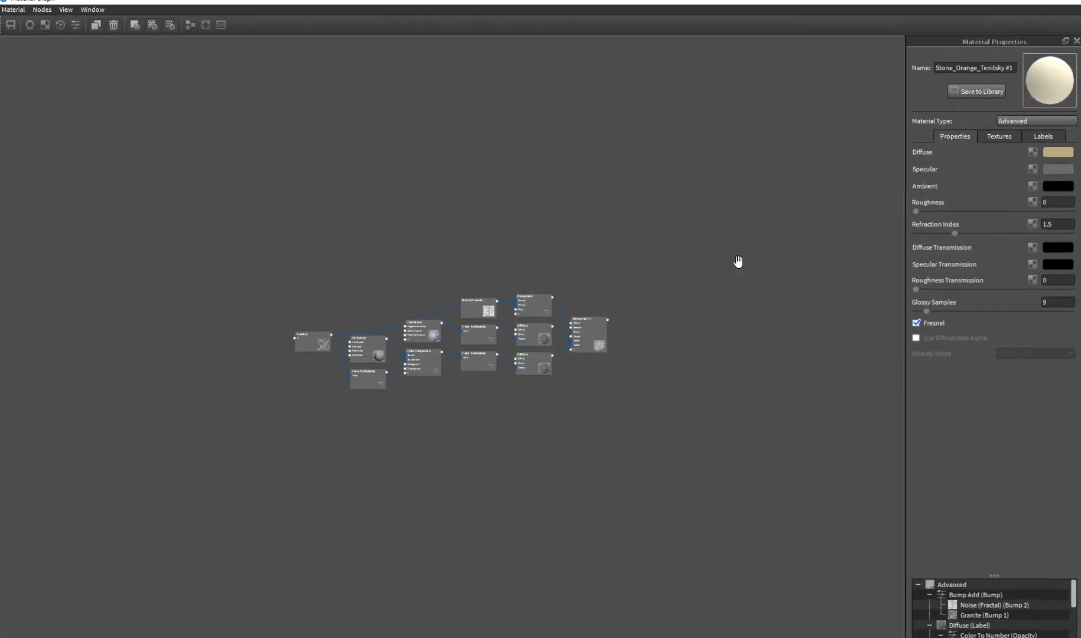
scroll(546, 283, up, 1)
scroll(496, 246, up, 1)
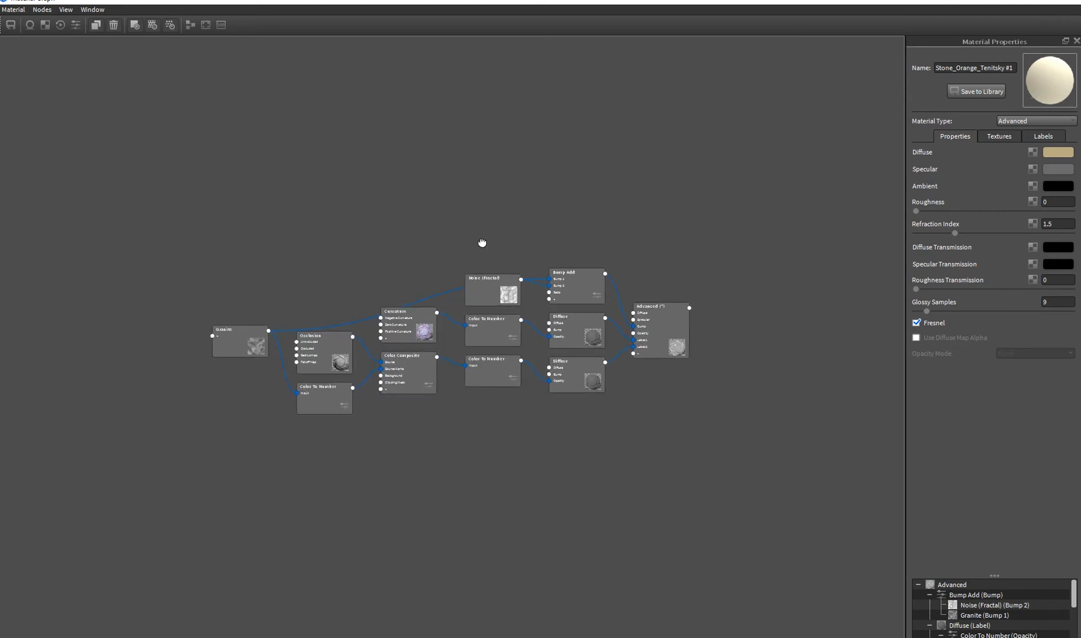
scroll(503, 264, up, 1)
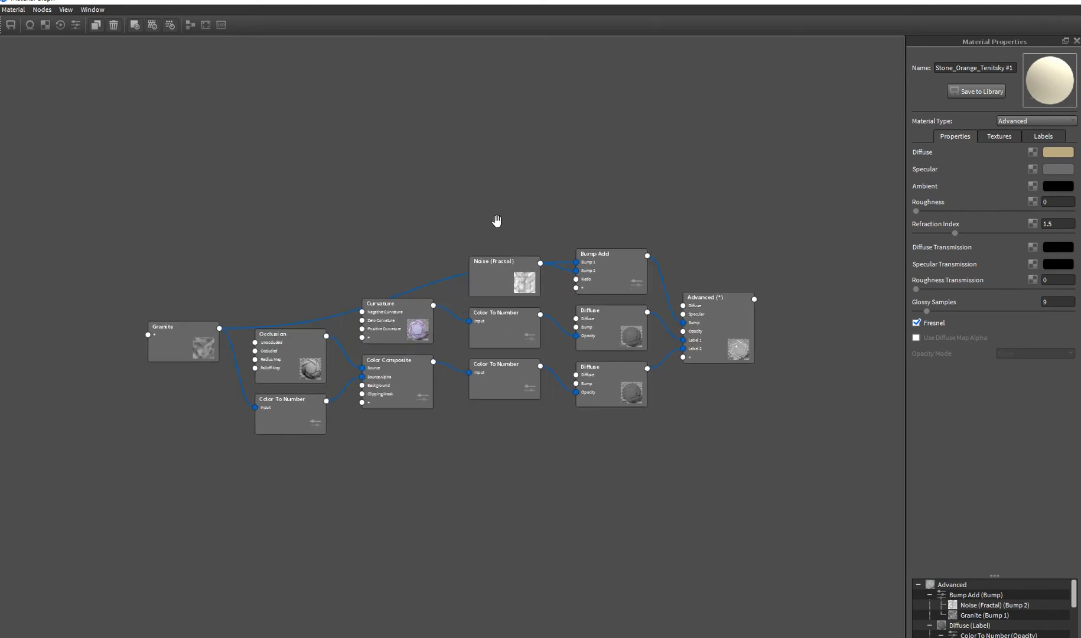
drag(665, 4, 599, 156)
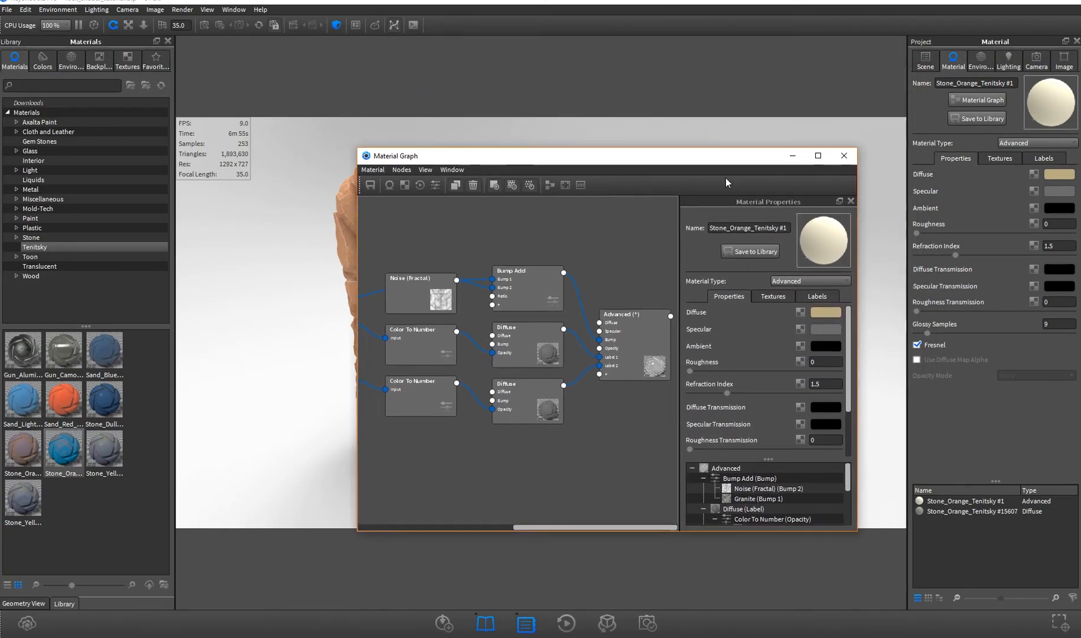
click(854, 150)
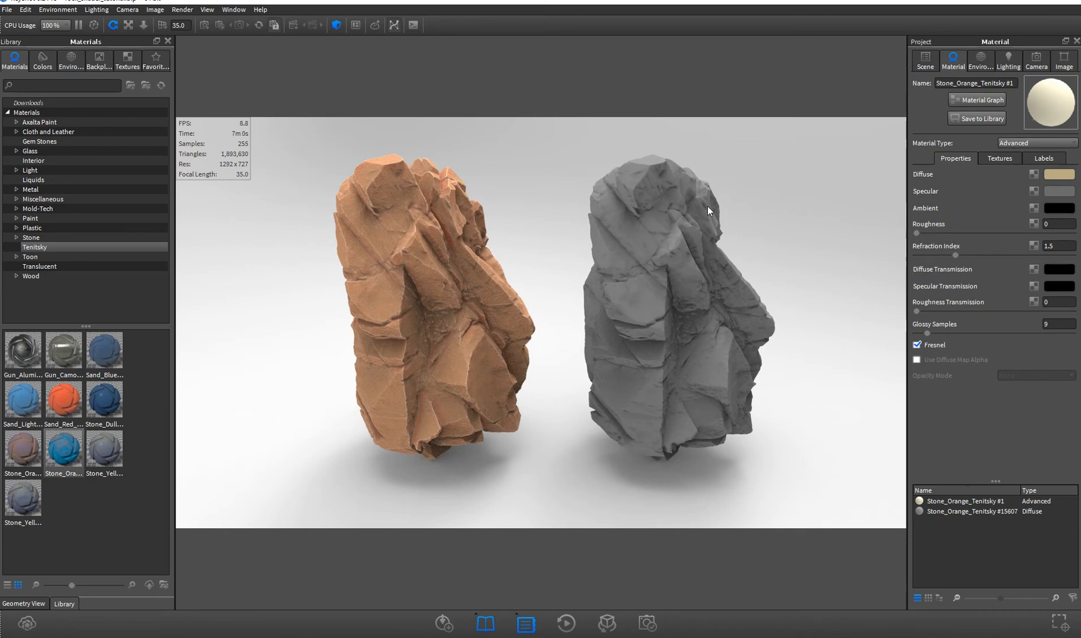
Open the grey rock's material in the Material Graph and enlarge the graph window for node editing
click(925, 60)
click(977, 130)
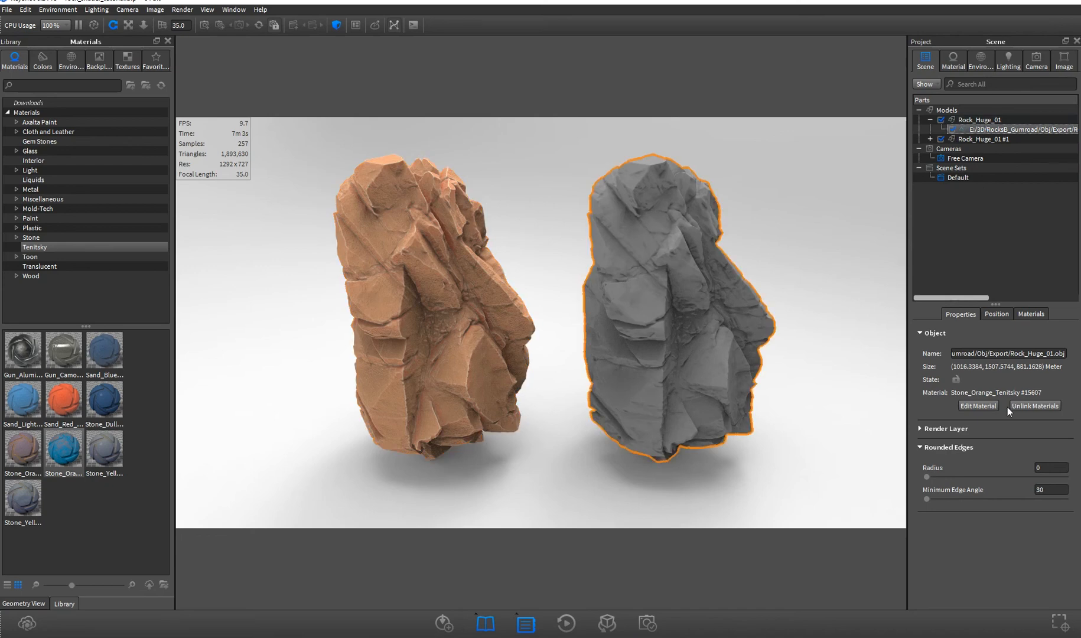
click(992, 405)
click(978, 99)
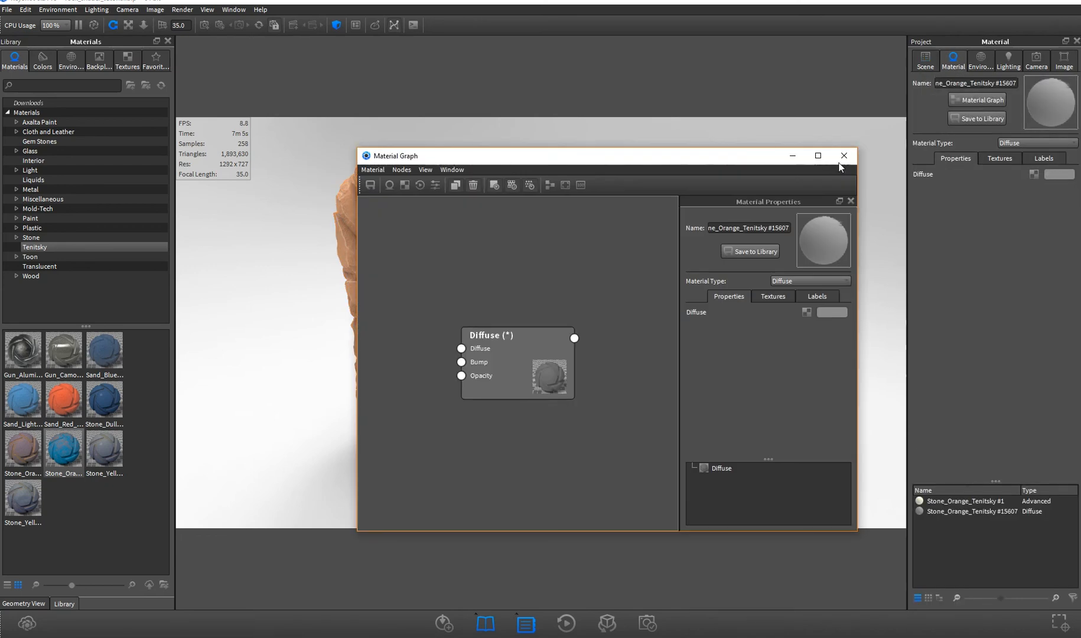
drag(560, 356, 608, 374)
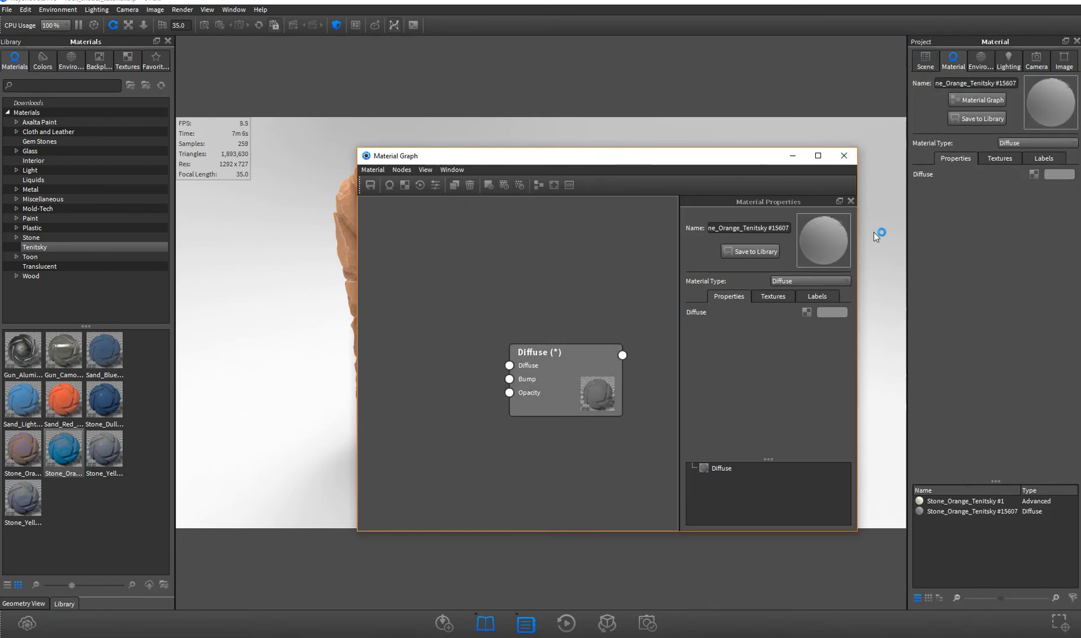
drag(857, 235, 1011, 235)
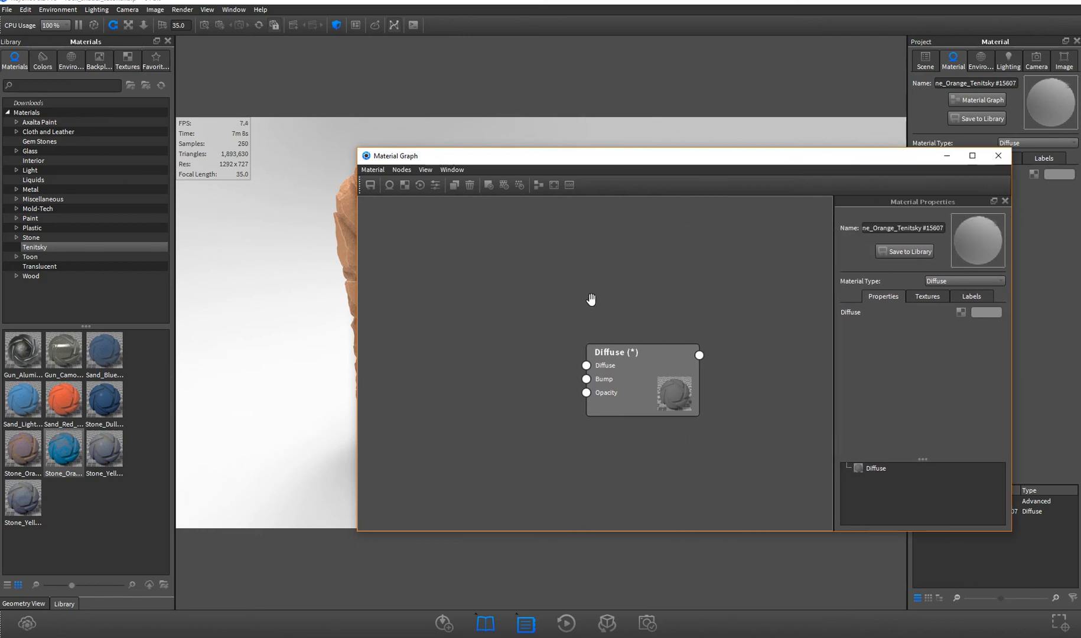
drag(607, 148, 738, 135)
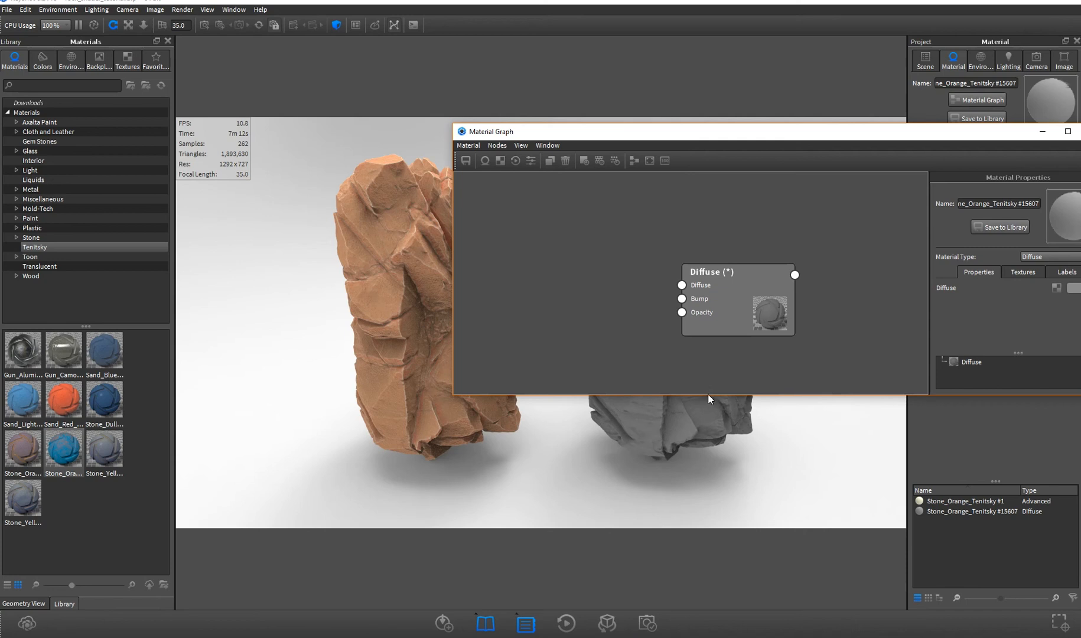
drag(708, 395, 700, 479)
Add a second Diffuse material node to the grey rock's material graph
right_click(552, 258)
click(535, 233)
right_click(535, 233)
mouse_move(569, 253)
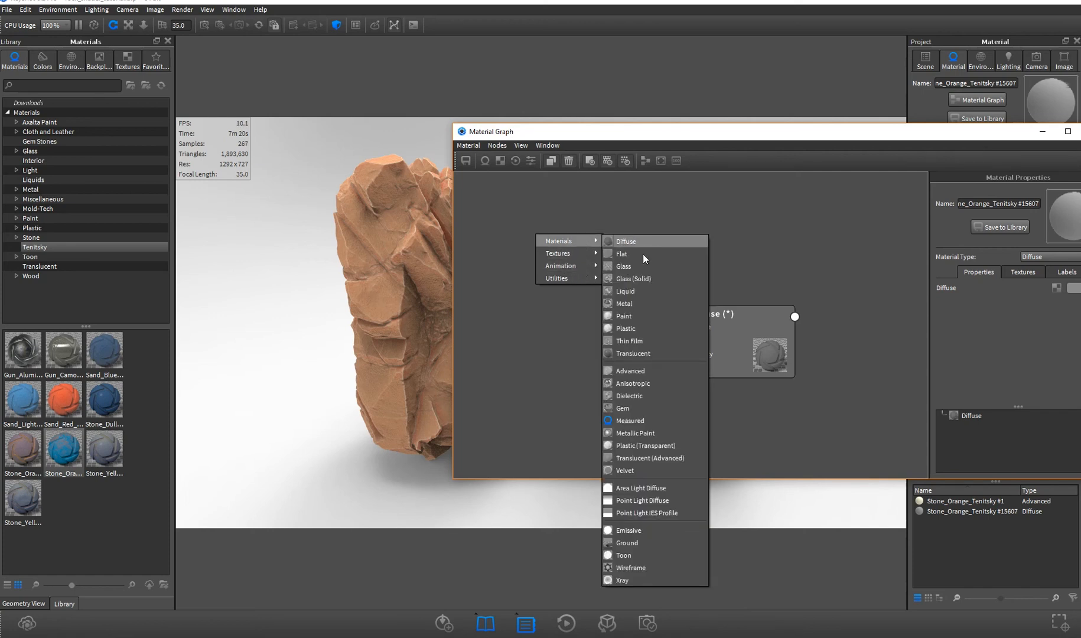
click(650, 242)
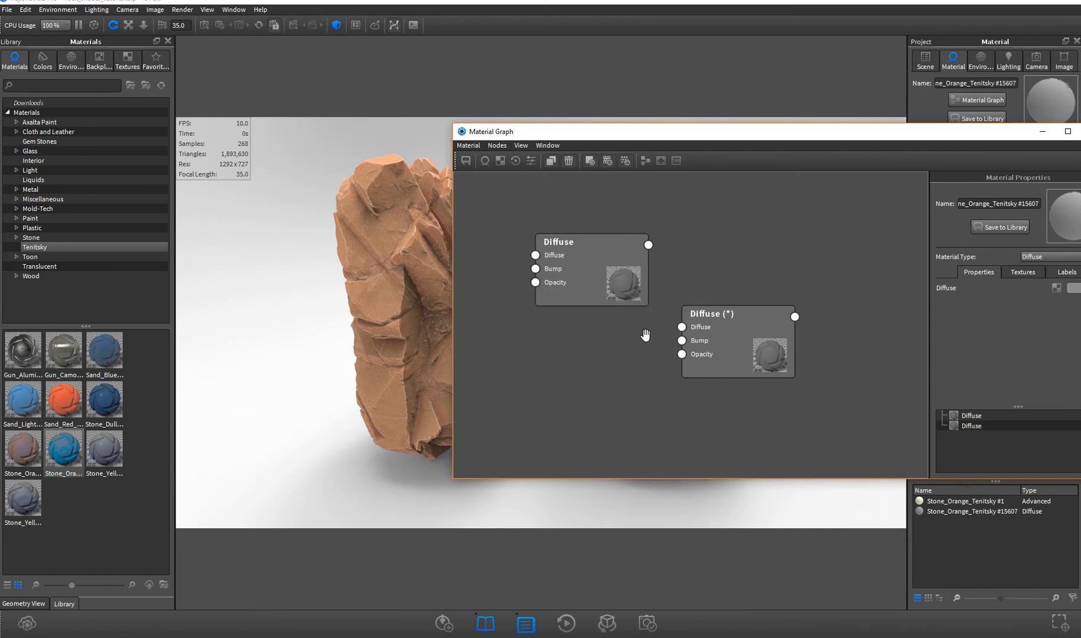
Arrange the two Diffuse nodes side by side and connect the new one to the root Diffuse node as Label 1
drag(715, 345, 756, 288)
drag(594, 367, 602, 264)
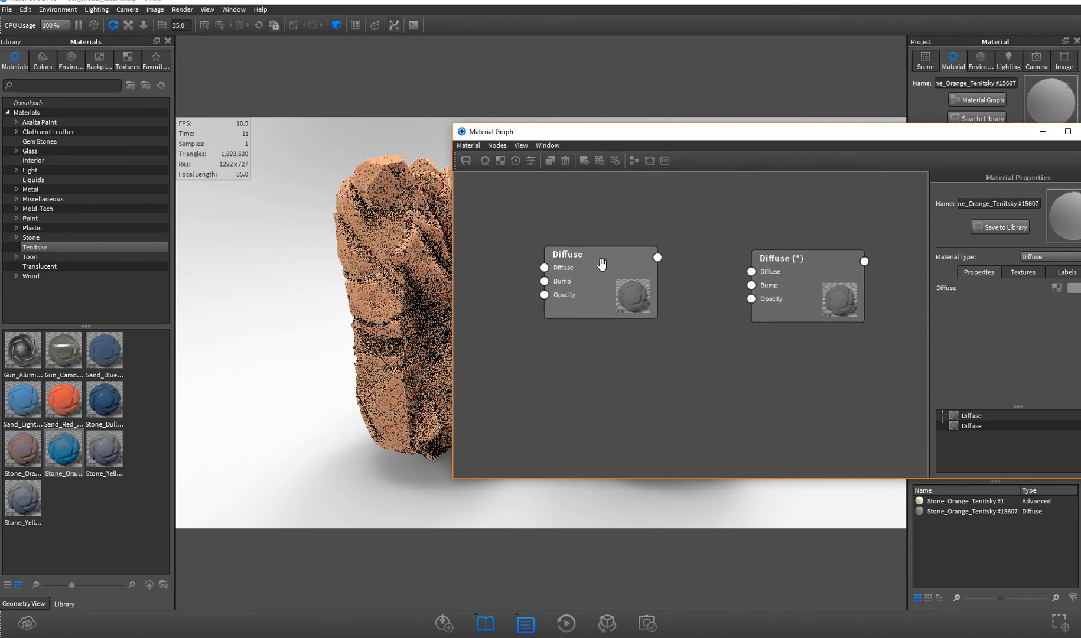
drag(744, 316, 724, 374)
drag(634, 295, 605, 321)
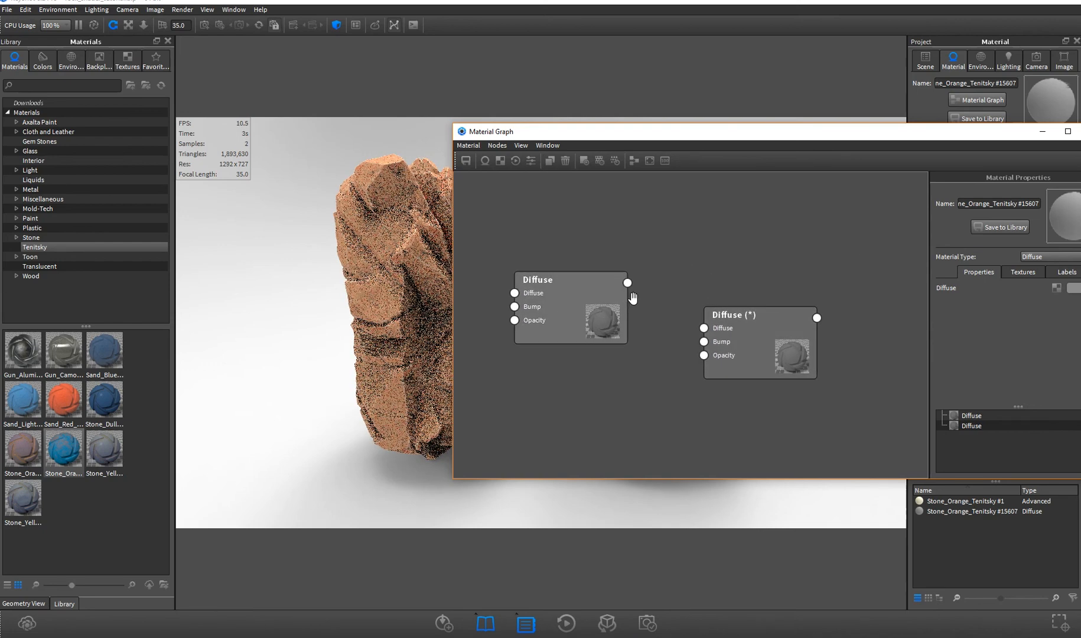
drag(626, 282, 718, 369)
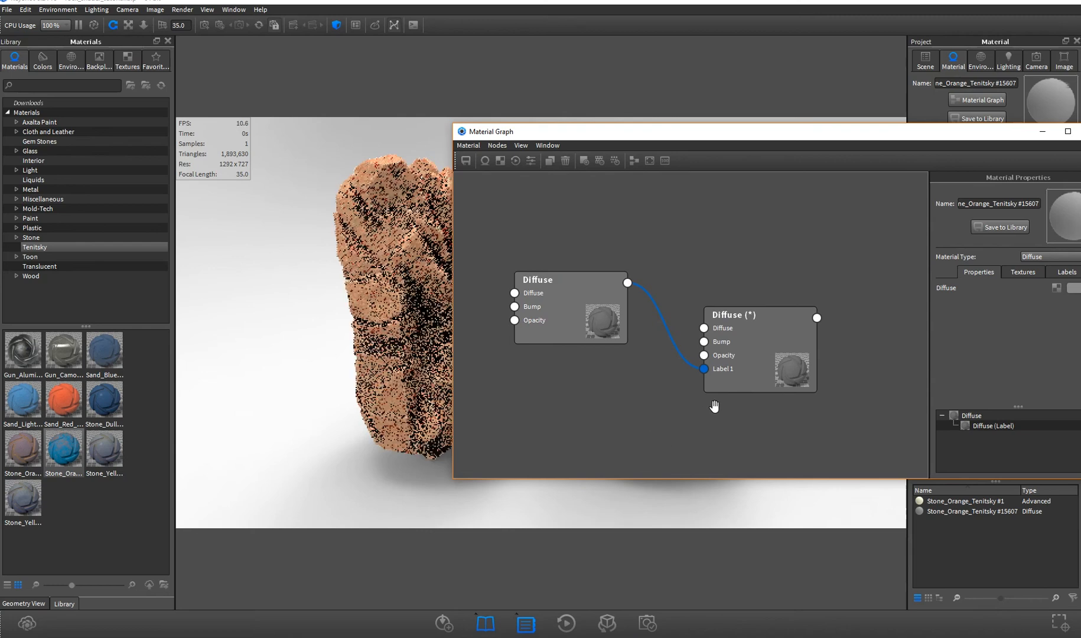
Reposition the nodes so the root Diffuse node sits above and to the right of its Diffuse label node
drag(746, 327, 747, 281)
drag(568, 280, 546, 344)
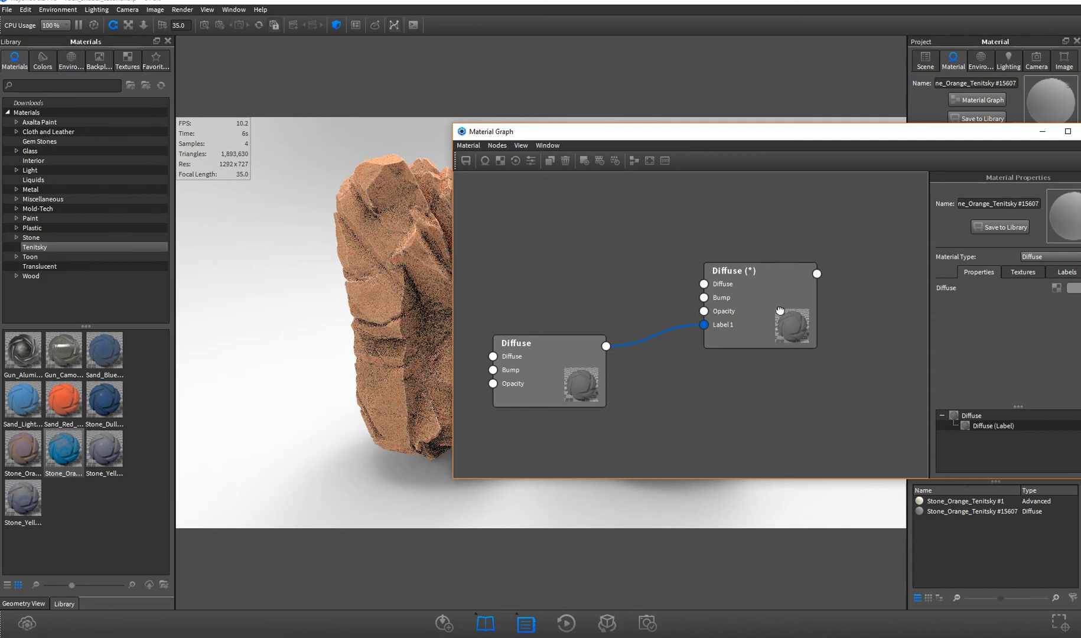
drag(779, 318, 781, 290)
click(588, 368)
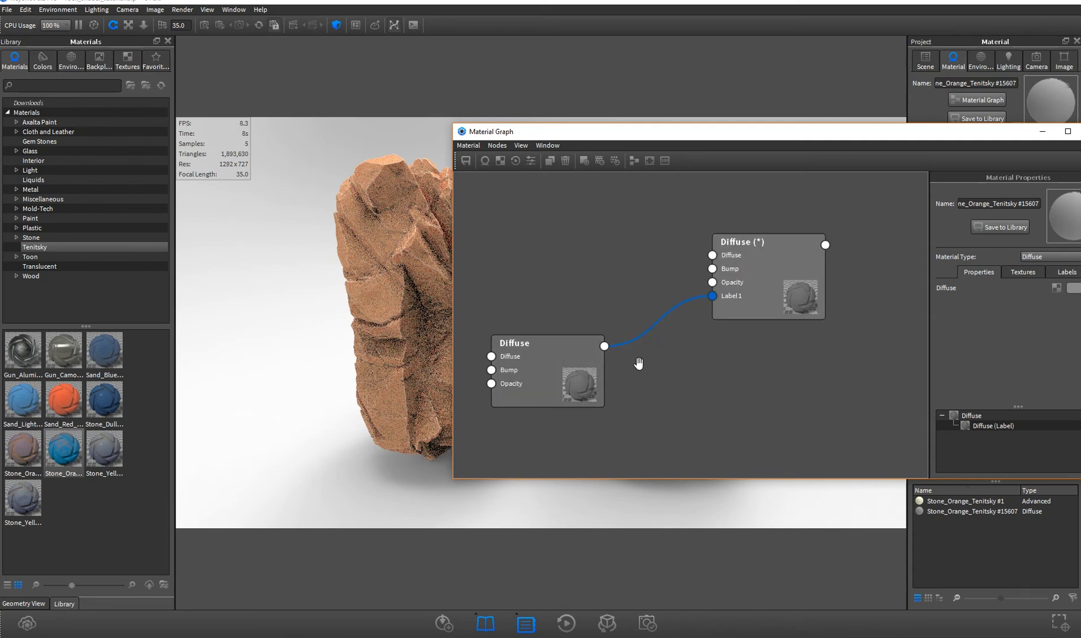
Set the Diffuse label node's colour to a strongly saturated red, with the grey rock visible beside the graph window
click(594, 369)
drag(765, 128, 392, 130)
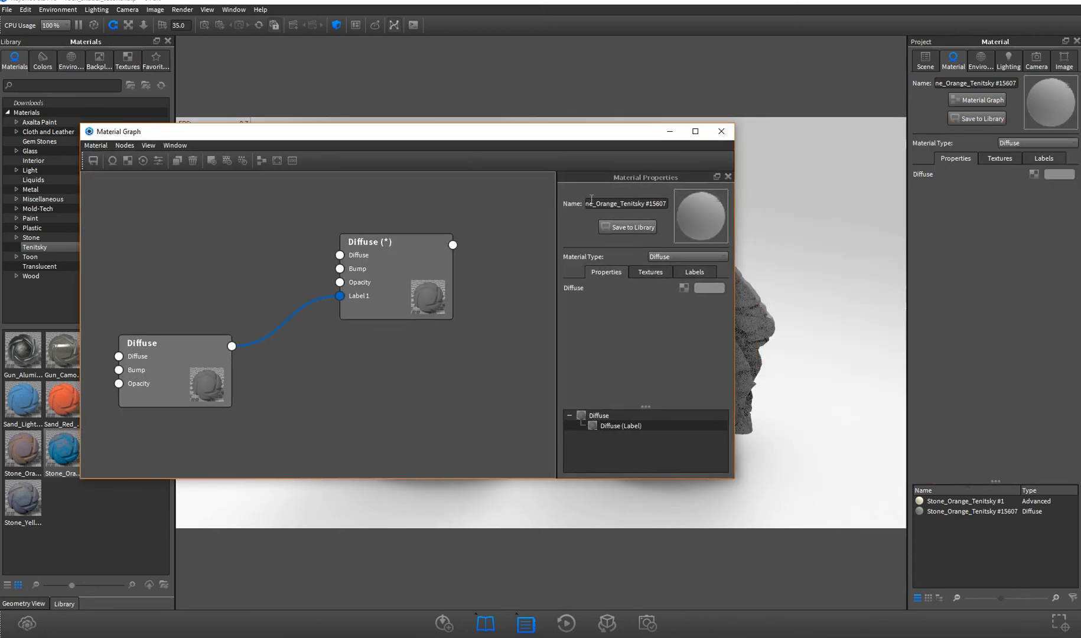
drag(738, 213, 484, 215)
click(463, 288)
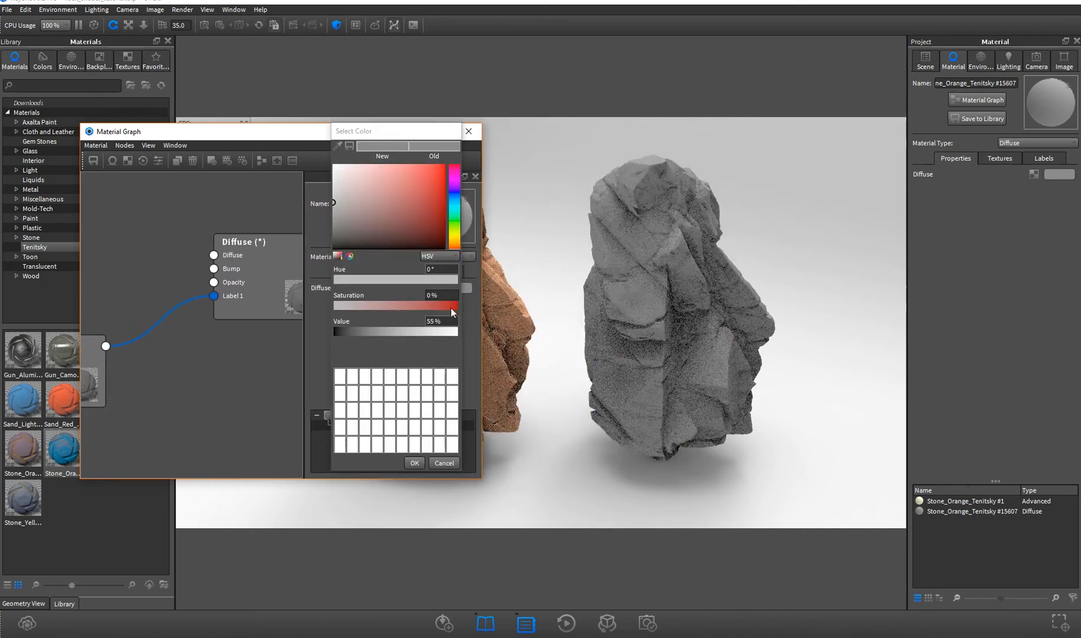
click(454, 306)
click(414, 463)
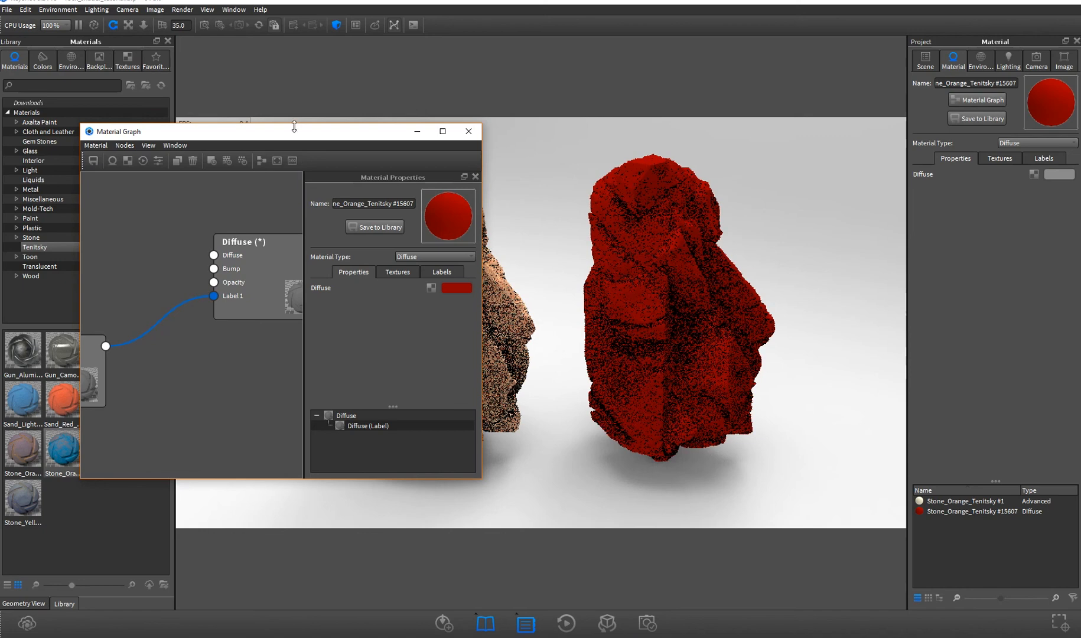
Enlarge the graph window and rearrange the two Diffuse nodes so both fit in the graph area
drag(294, 128, 294, 88)
drag(482, 287, 542, 287)
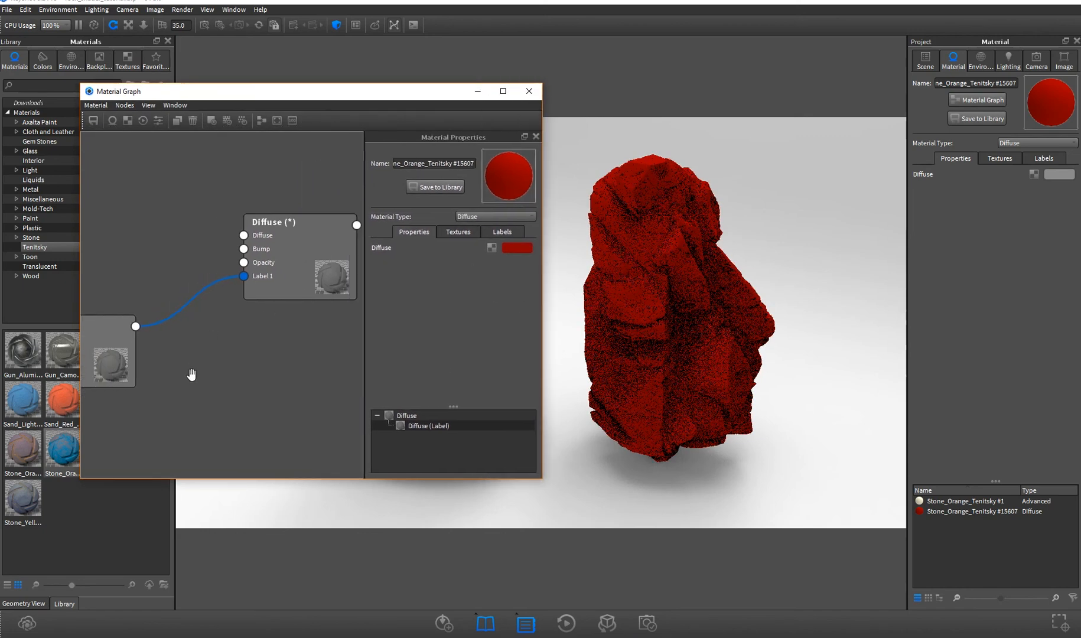
drag(144, 361, 234, 404)
drag(301, 258, 313, 207)
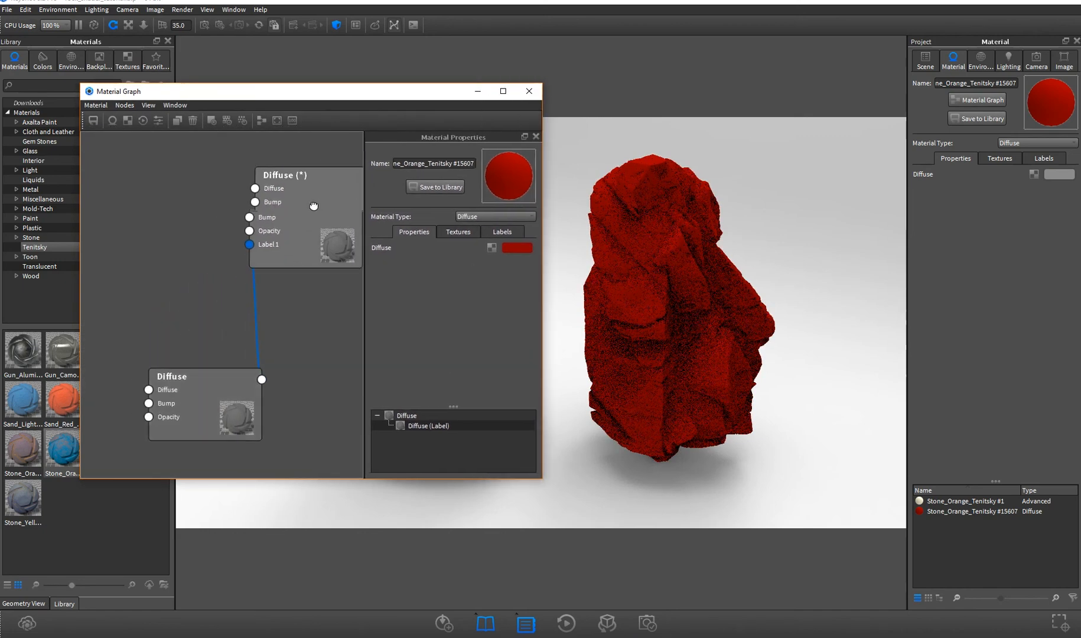
drag(204, 427, 170, 370)
scroll(277, 401, down, 2)
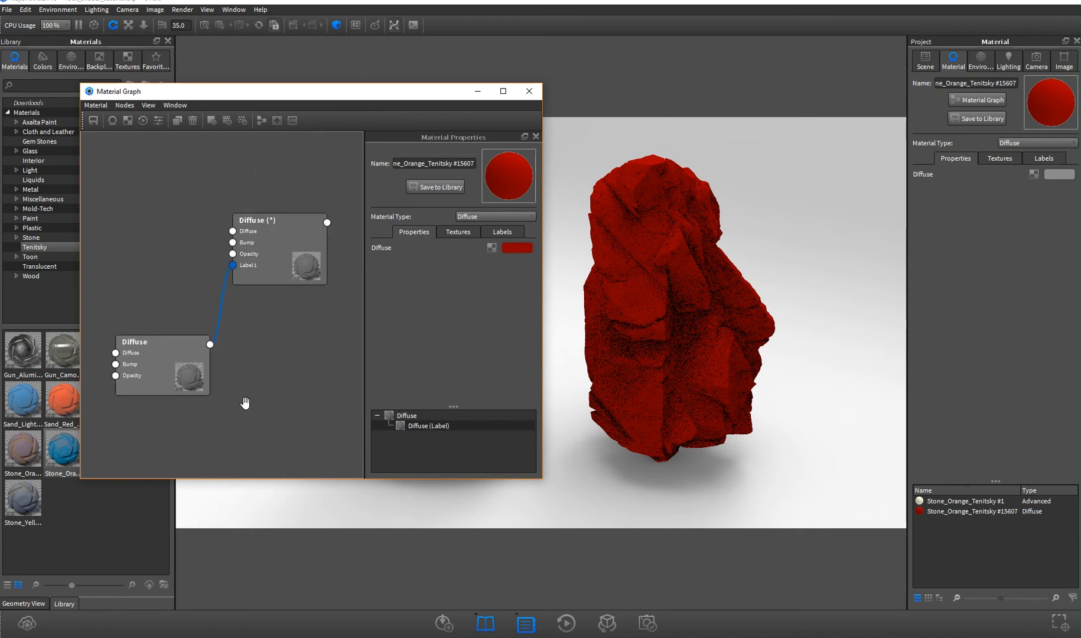
scroll(289, 414, down, 1)
scroll(295, 388, down, 1)
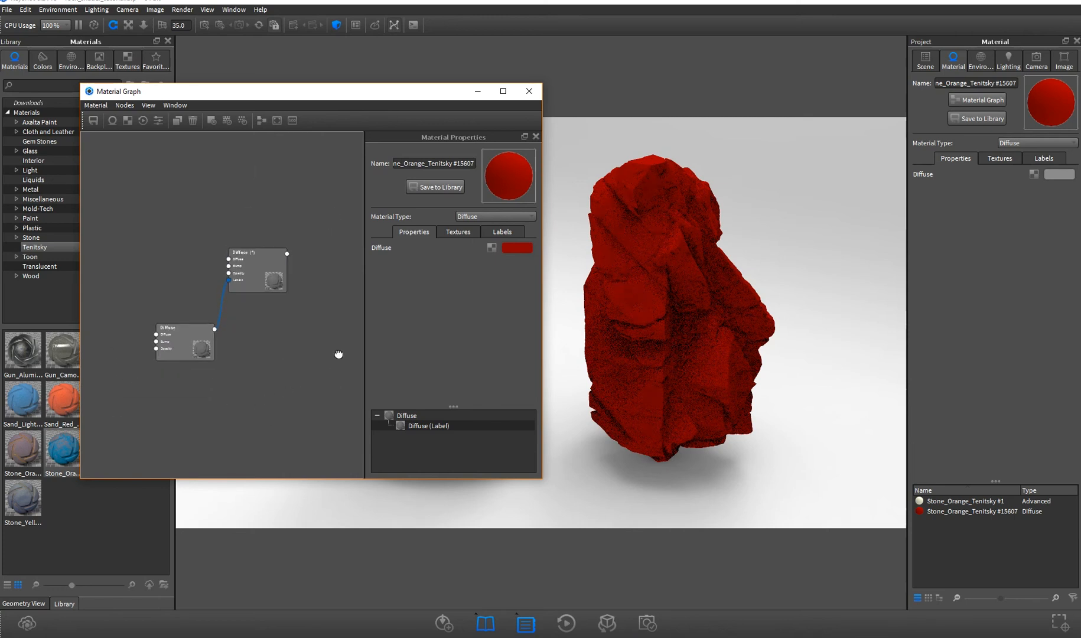
Spread the root and red label nodes apart, then add another Diffuse material node and place it below the label node
drag(247, 281, 274, 298)
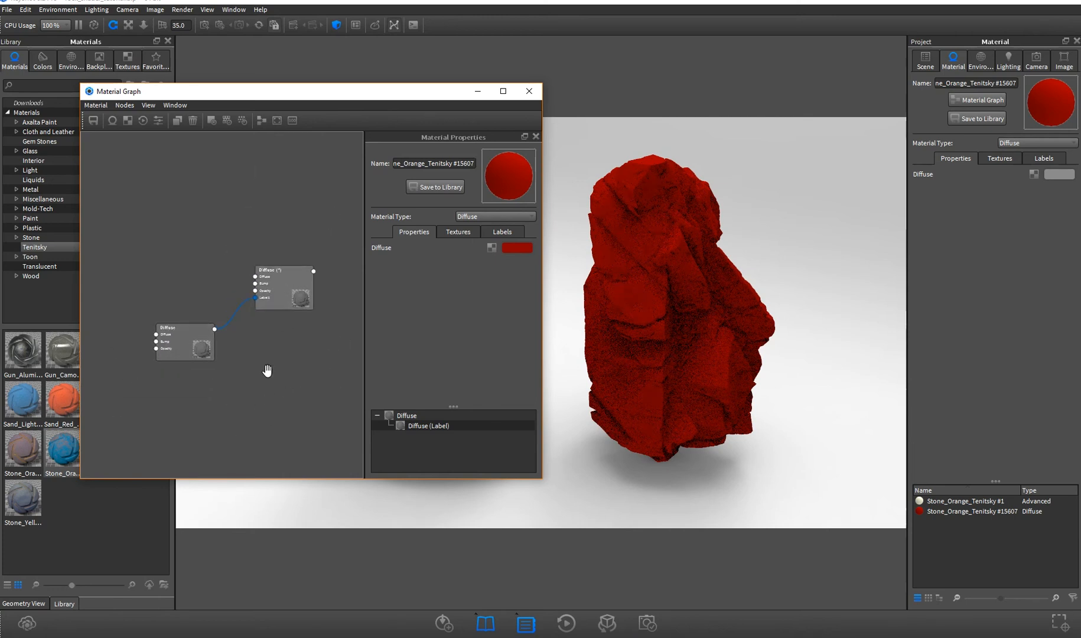
drag(182, 357, 194, 385)
drag(284, 288, 303, 284)
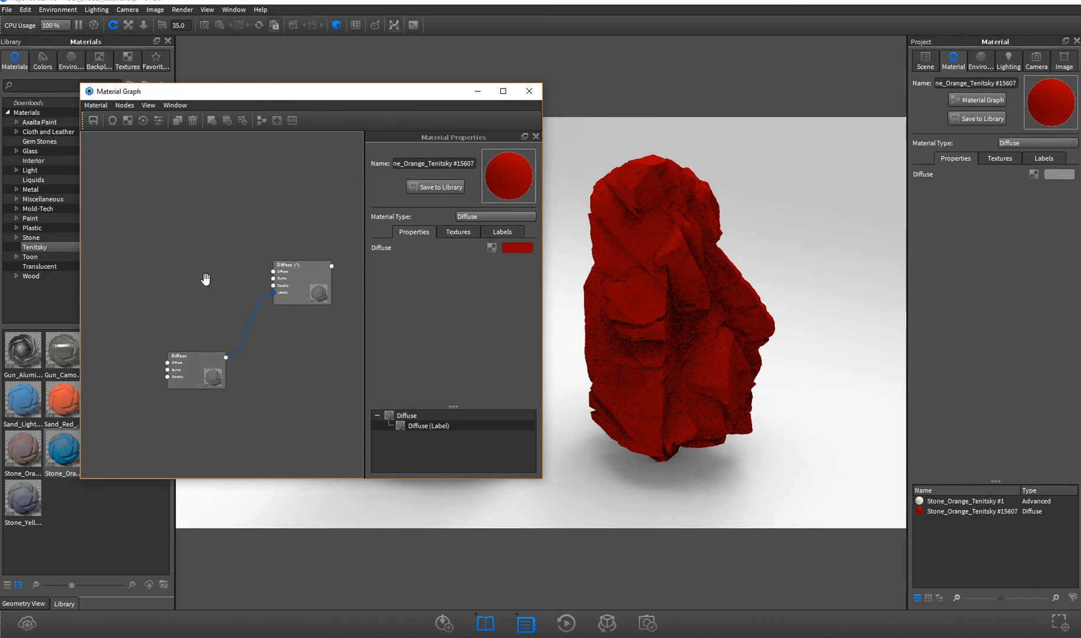
right_click(207, 207)
mouse_move(251, 275)
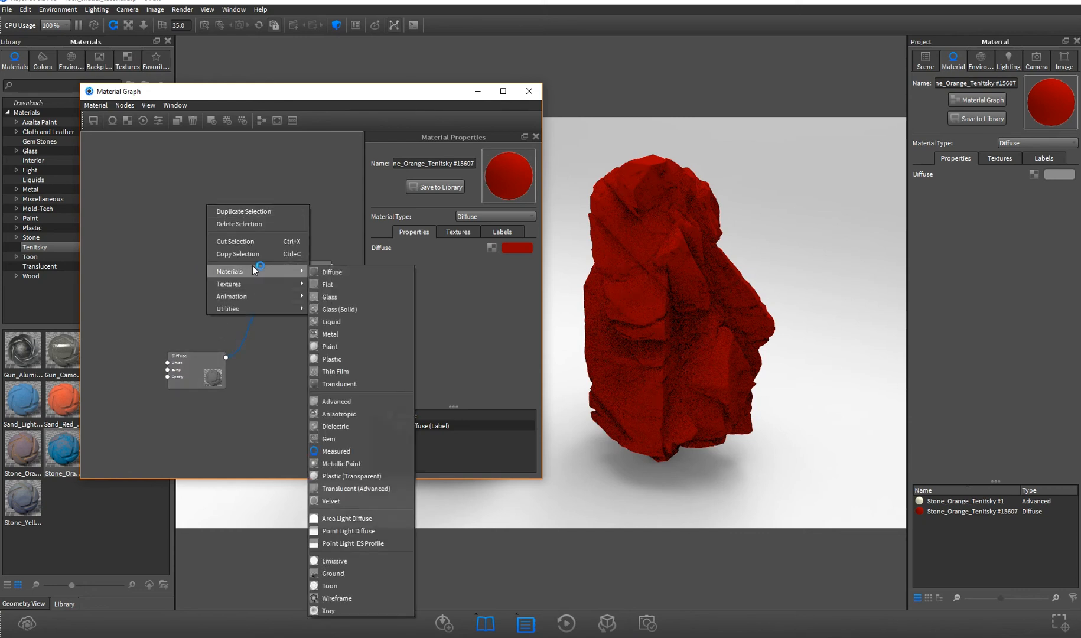
click(348, 272)
drag(250, 226, 203, 461)
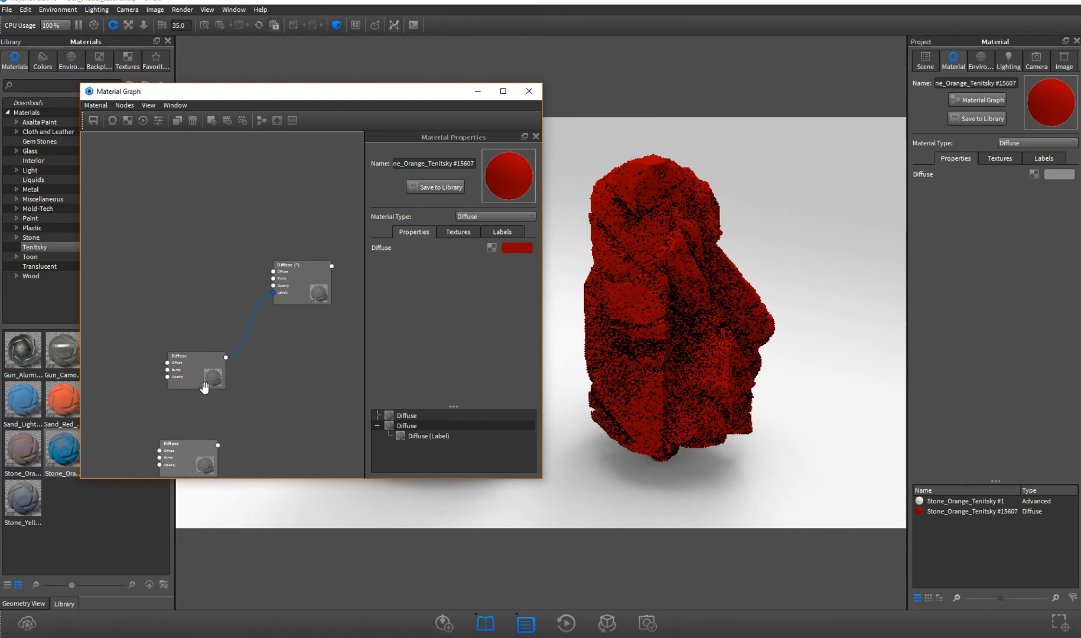
Connect the new Diffuse node to the root Diffuse node as a second label and place it above the red label node
drag(206, 369, 207, 336)
drag(203, 435, 285, 300)
drag(189, 397, 171, 296)
drag(284, 297, 285, 306)
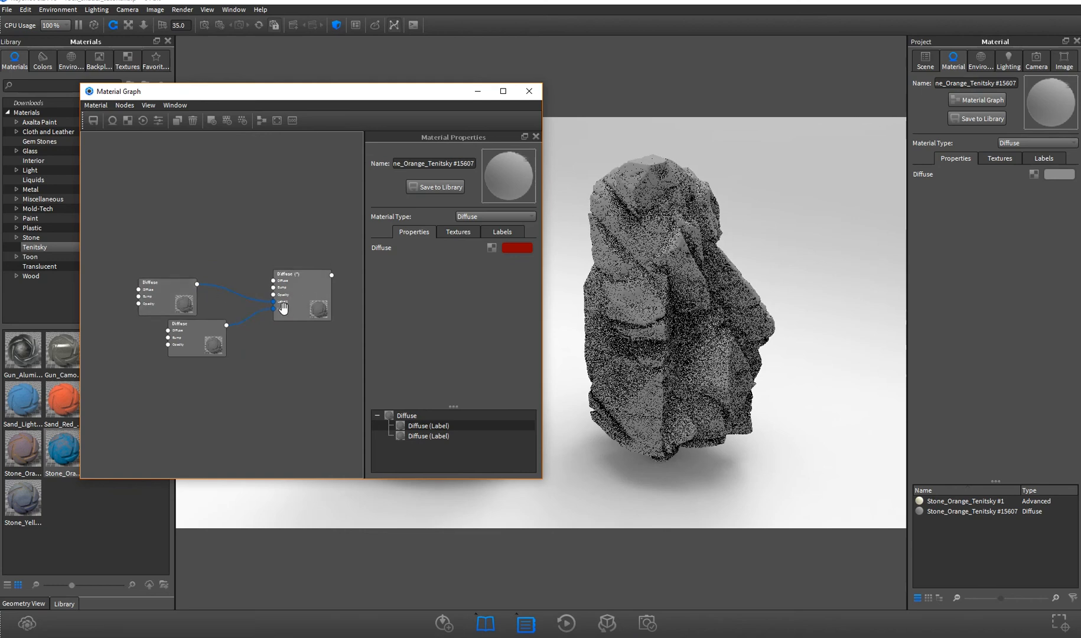
drag(202, 338, 189, 371)
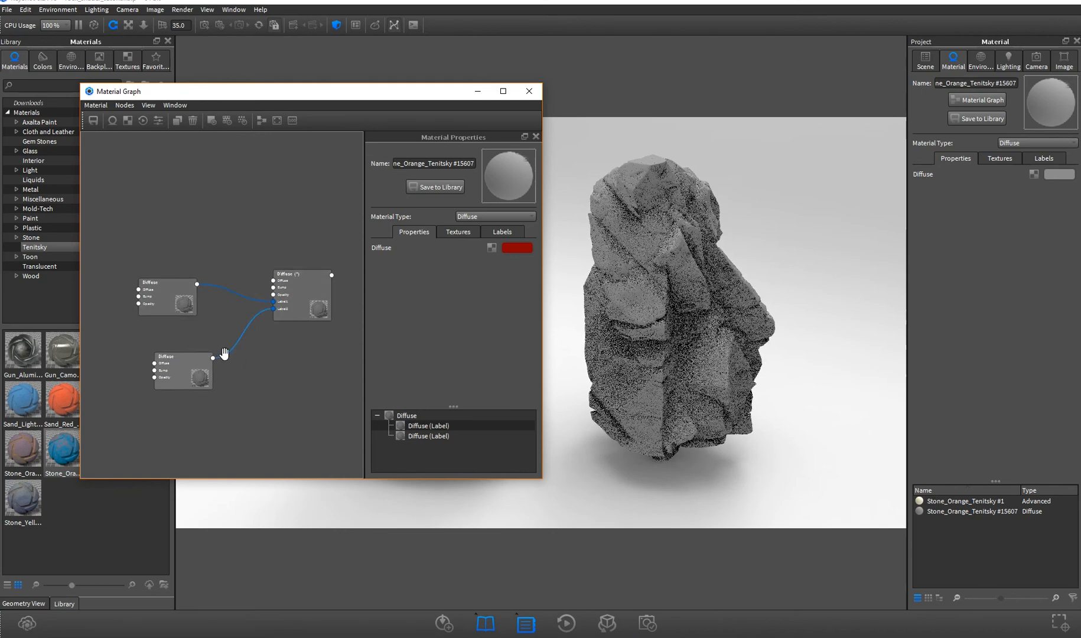
Set the new Diffuse label node's colour to a saturated blue with hue 236°, saturation 100% and value 93%
click(178, 295)
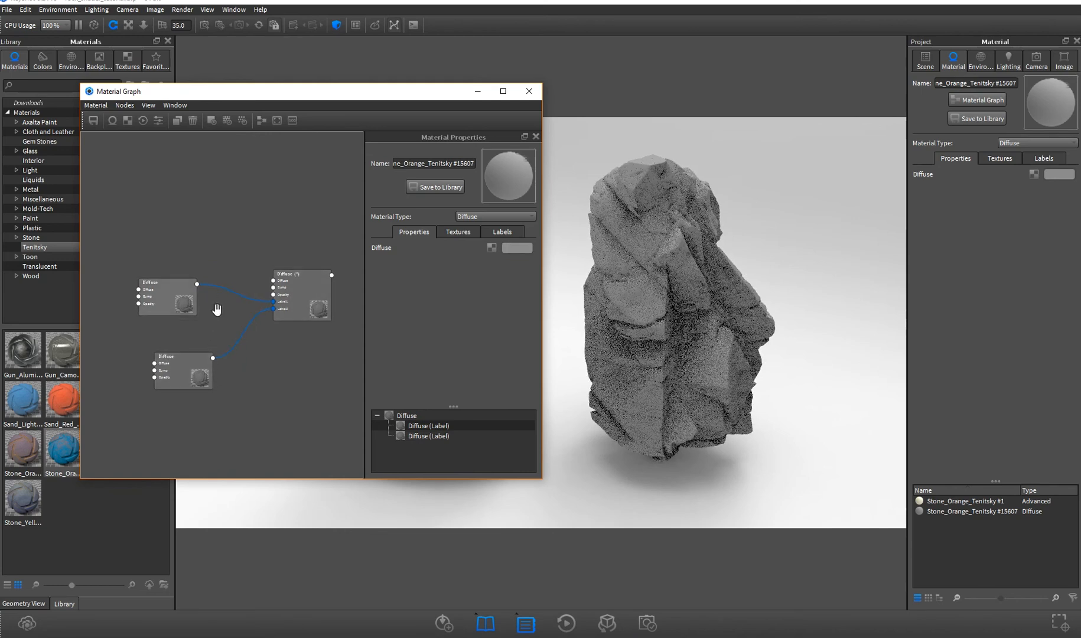
click(521, 248)
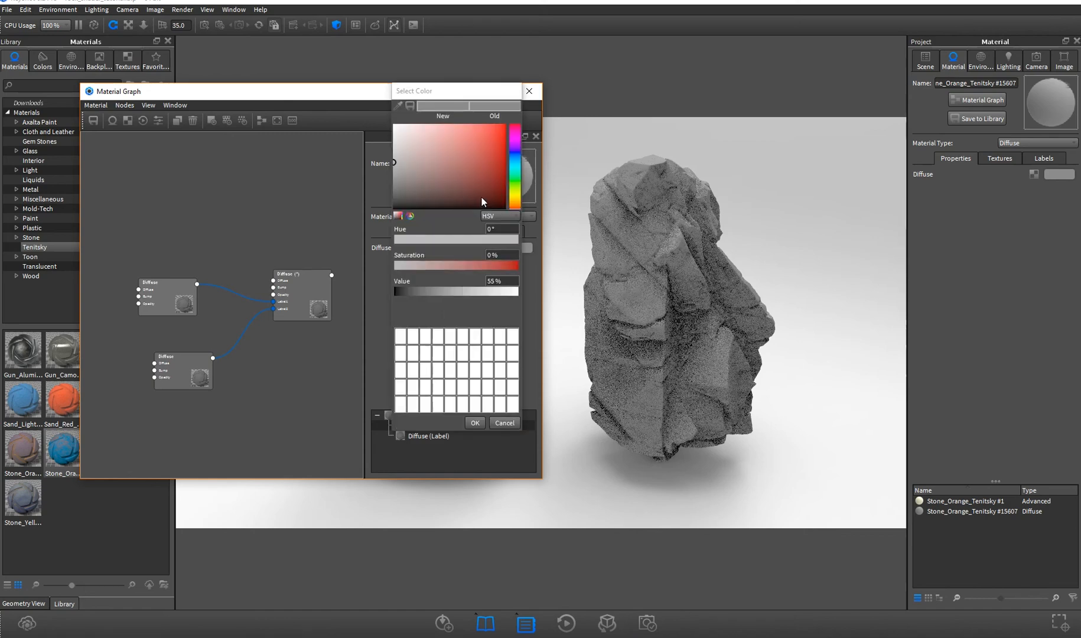
click(518, 157)
click(497, 138)
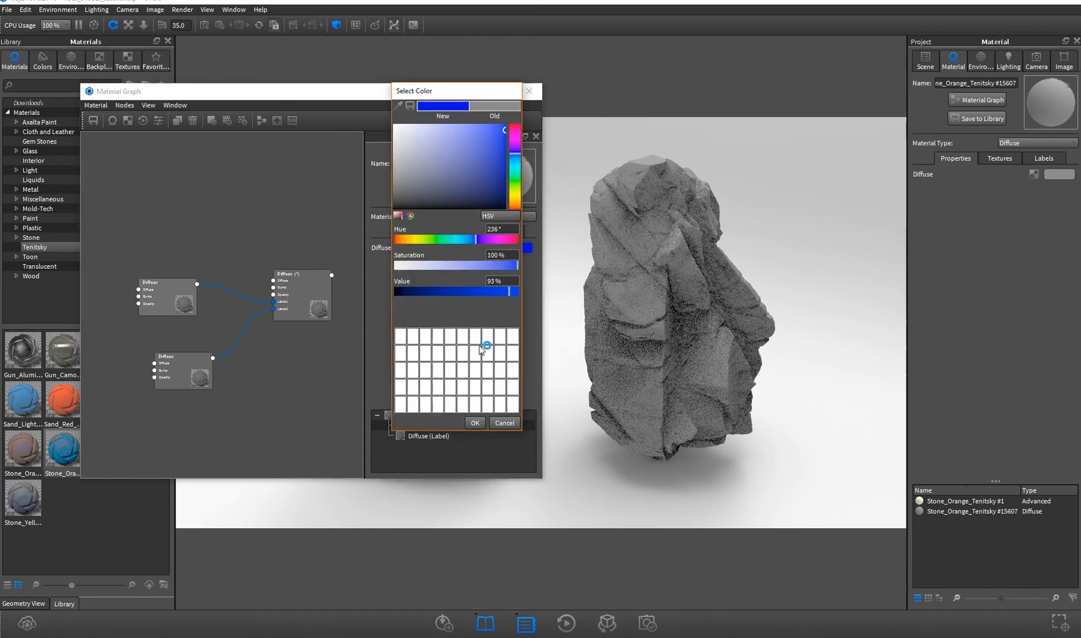
click(475, 423)
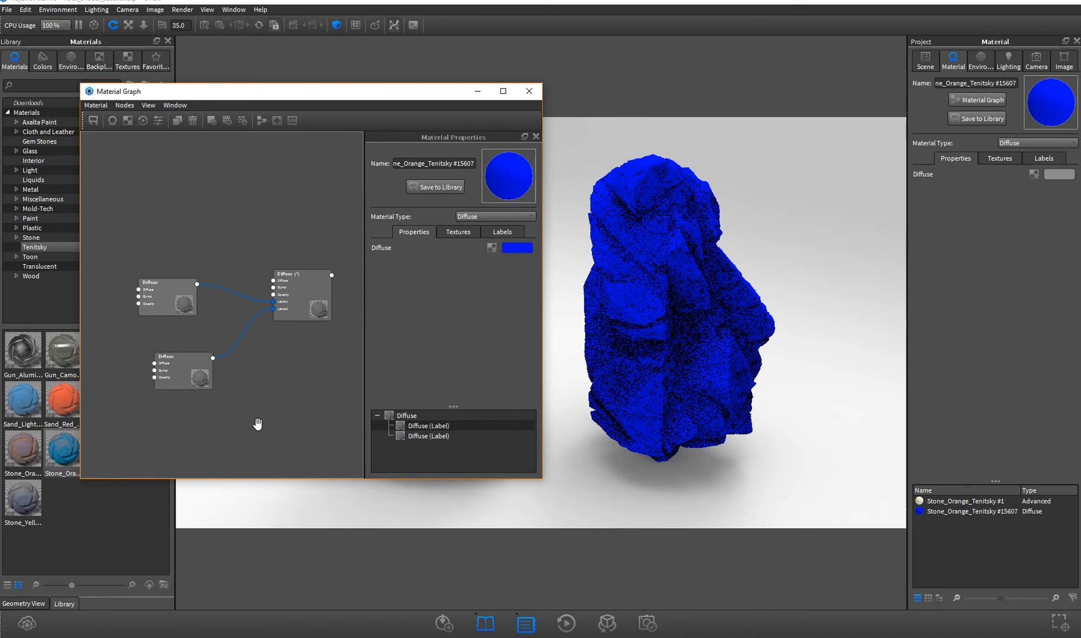
Stack the two Diffuse label nodes in a column beside the root node and shift the graph window slightly
drag(170, 302, 191, 327)
drag(202, 375, 202, 428)
drag(209, 320, 202, 353)
drag(301, 298, 306, 325)
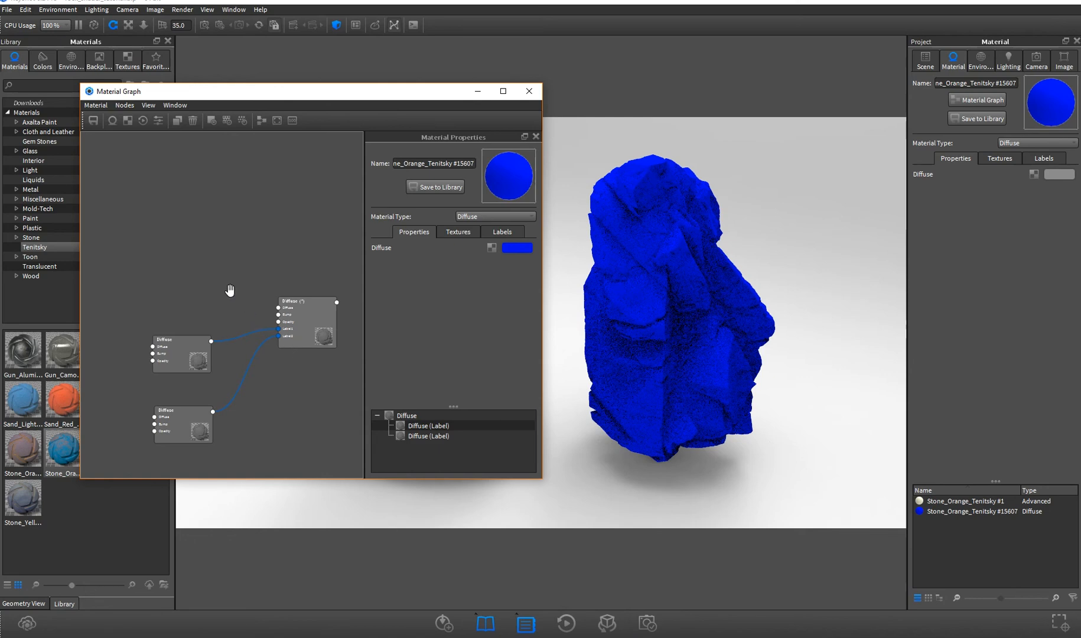
drag(308, 100, 329, 96)
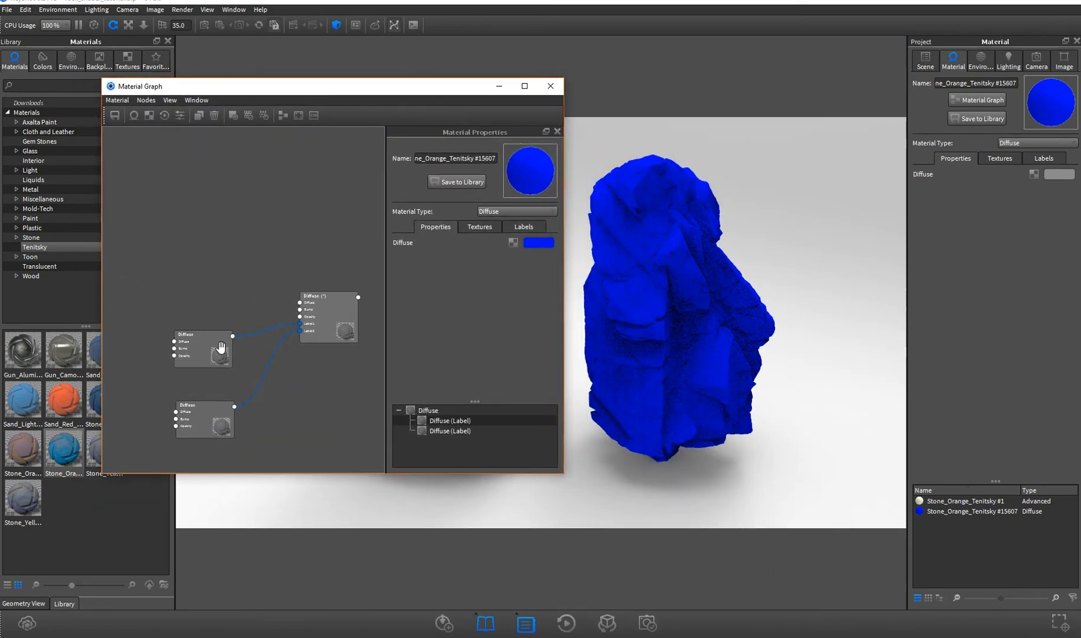
drag(218, 347, 220, 354)
drag(215, 421, 212, 423)
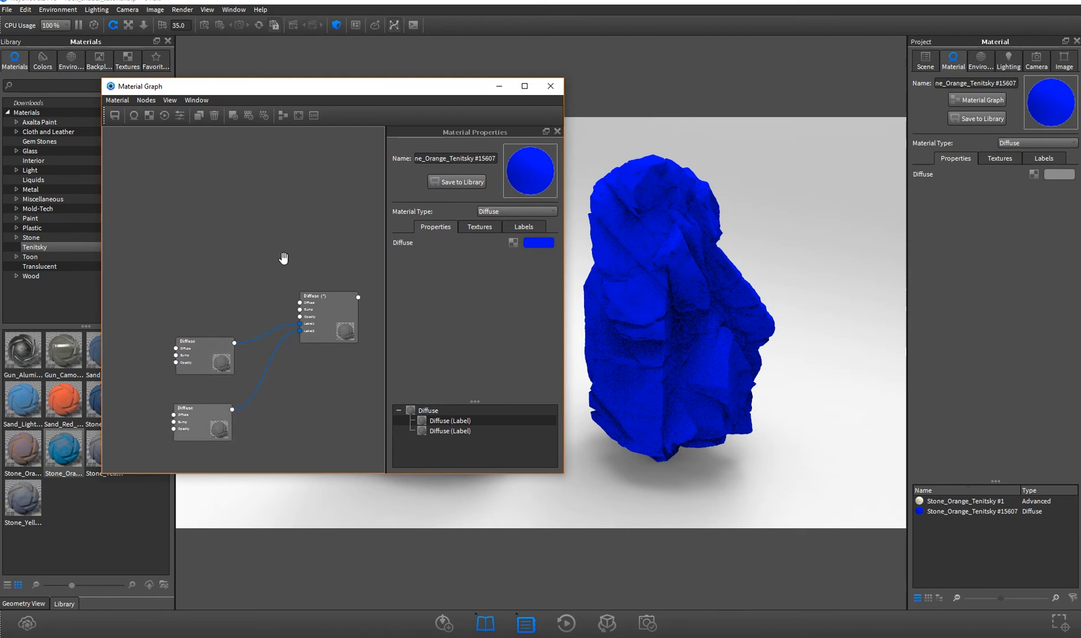
Add an Occlusion texture node and place it above the two Diffuse label nodes
right_click(252, 199)
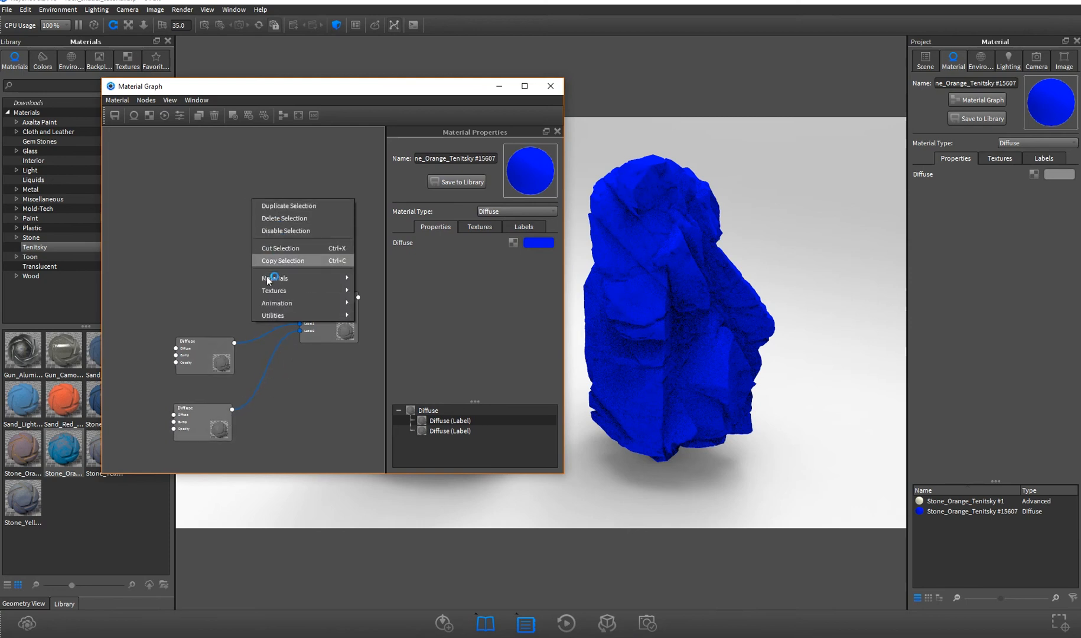
mouse_move(269, 278)
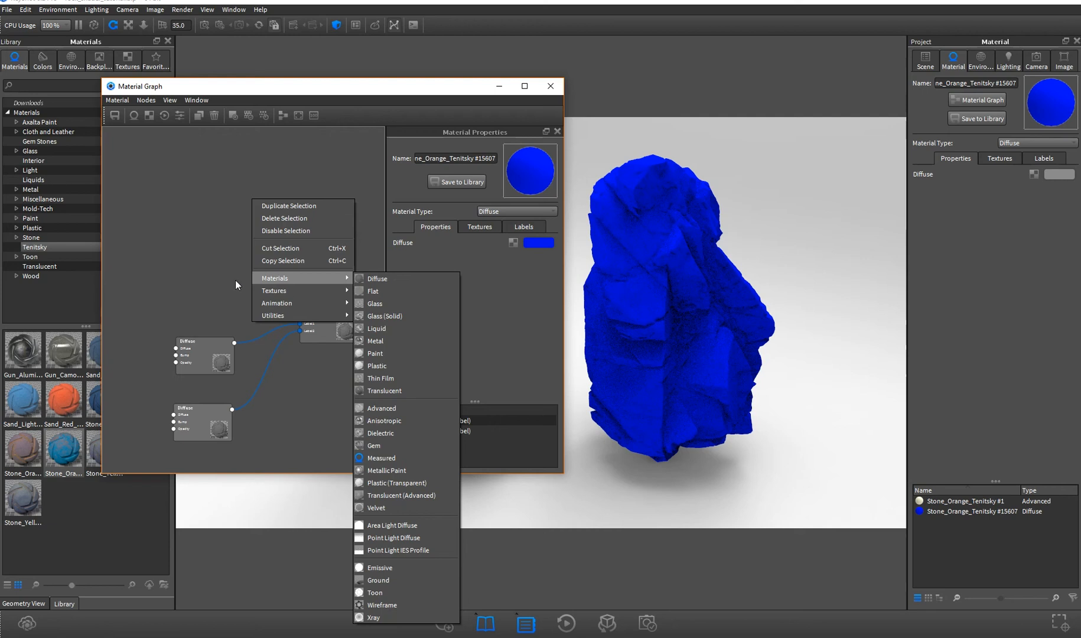
click(312, 315)
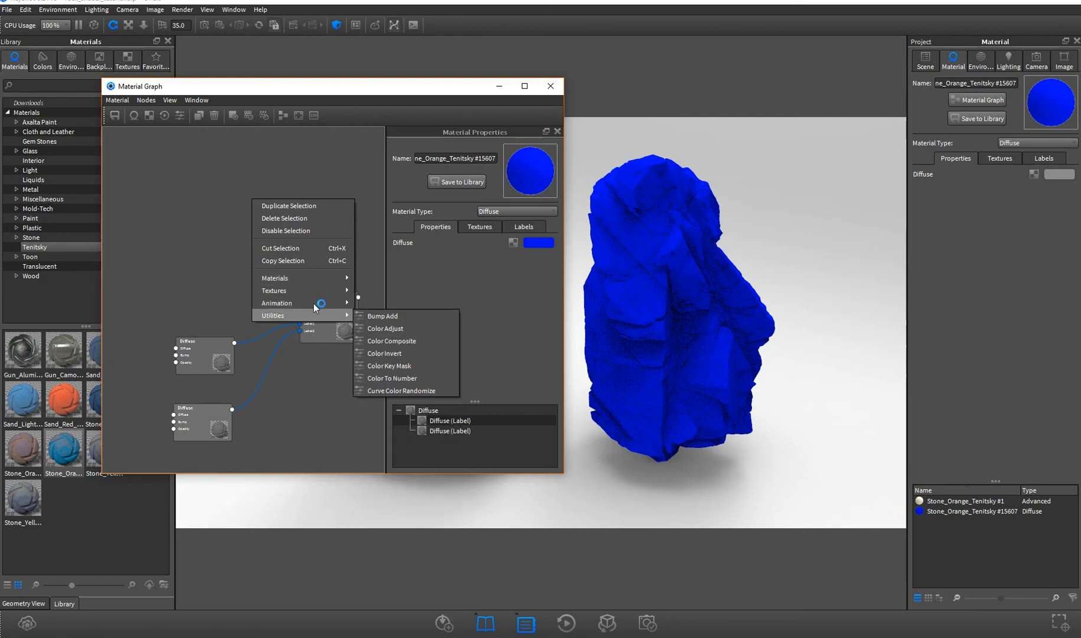
mouse_move(319, 288)
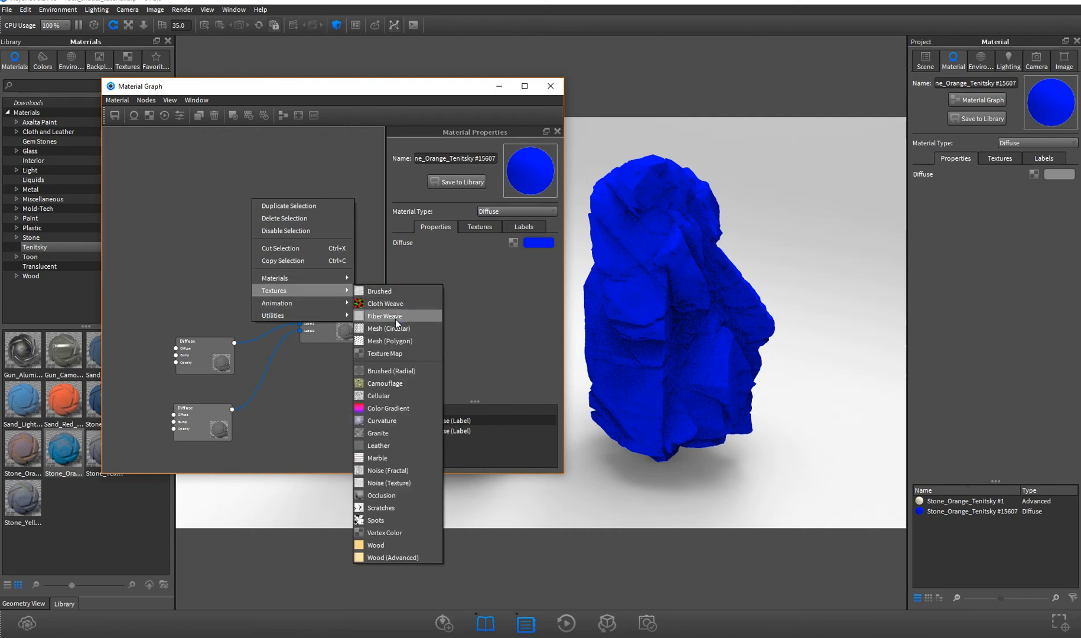
click(387, 499)
drag(292, 211, 211, 258)
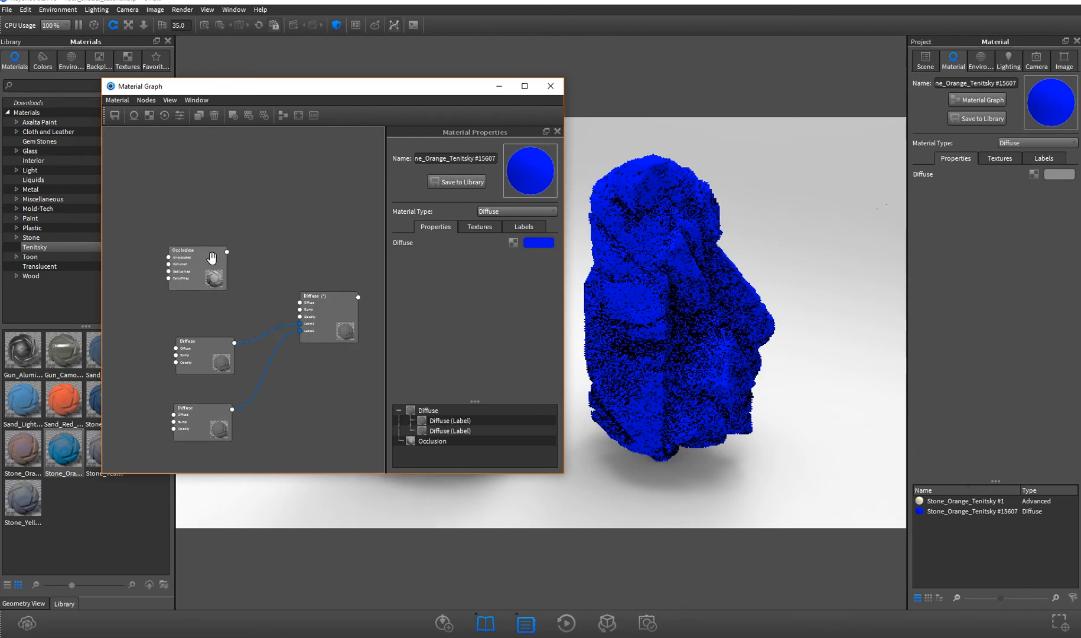
Widen the graph window and place the Occlusion node to the left of the blue Diffuse label node
mouse_move(312, 90)
mouse_down()
mouse_move(805, 149)
mouse_move(741, 113)
mouse_move(299, 94)
mouse_move(331, 92)
mouse_up()
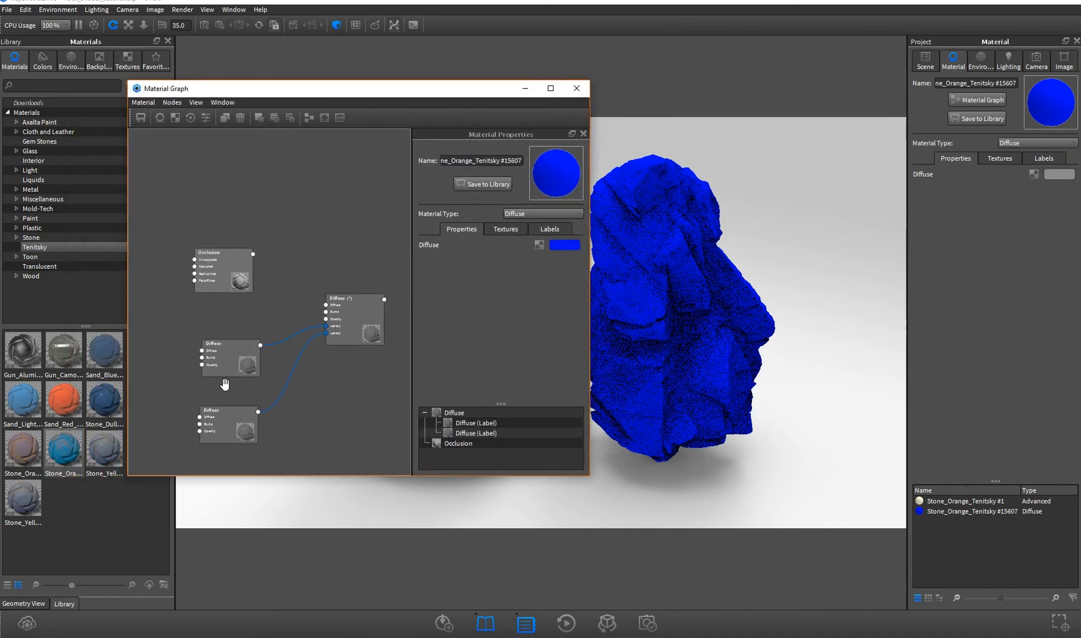
drag(214, 358, 280, 306)
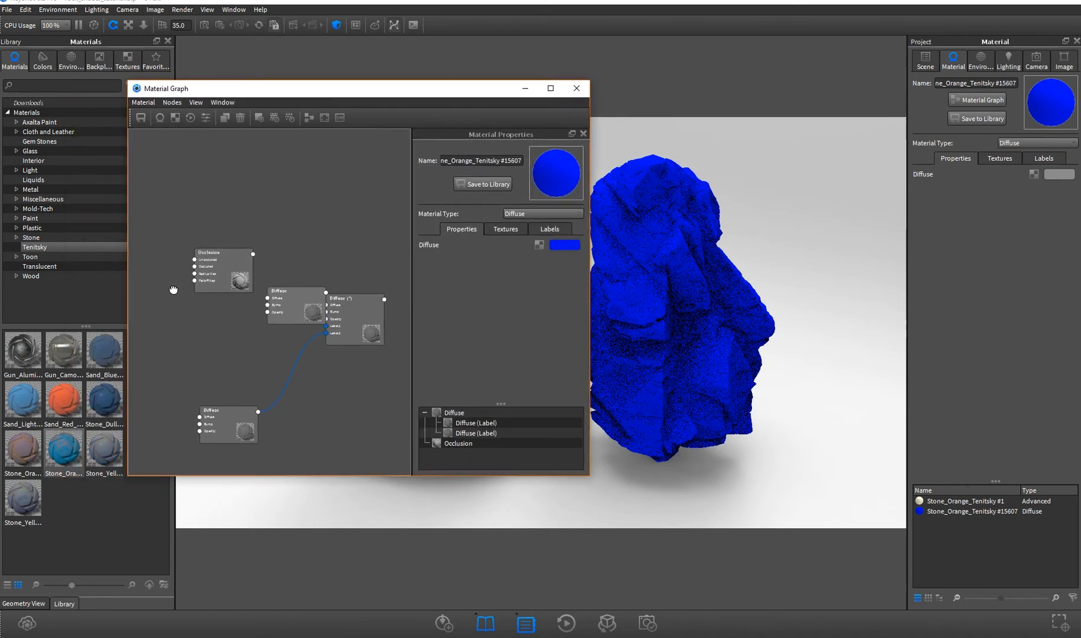
drag(205, 281, 137, 309)
drag(289, 307, 218, 304)
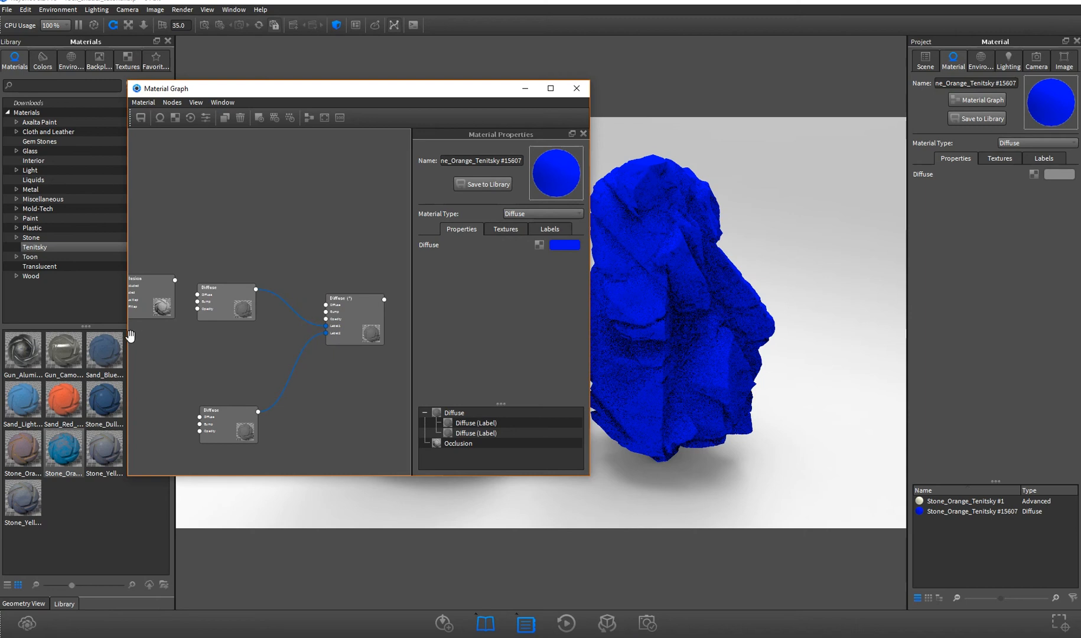
drag(126, 337, 46, 336)
drag(102, 311, 132, 338)
drag(181, 300, 203, 320)
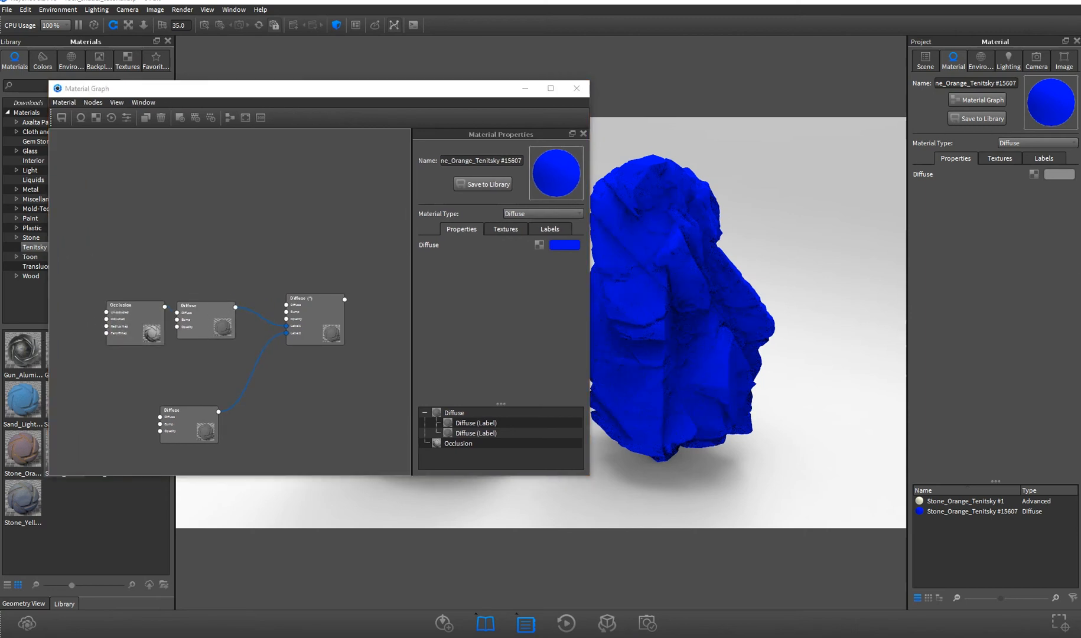
drag(150, 332, 128, 344)
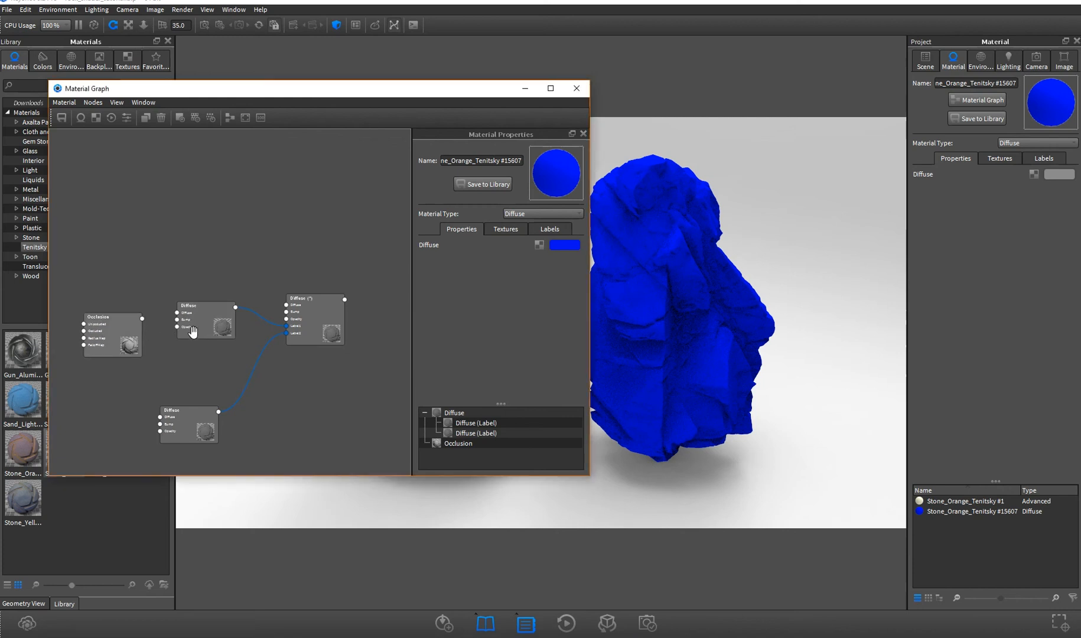
drag(197, 330, 199, 342)
Open the Occlusion node's properties and preview that node alone on the rock
double_click(123, 334)
drag(128, 319, 132, 314)
key(c)
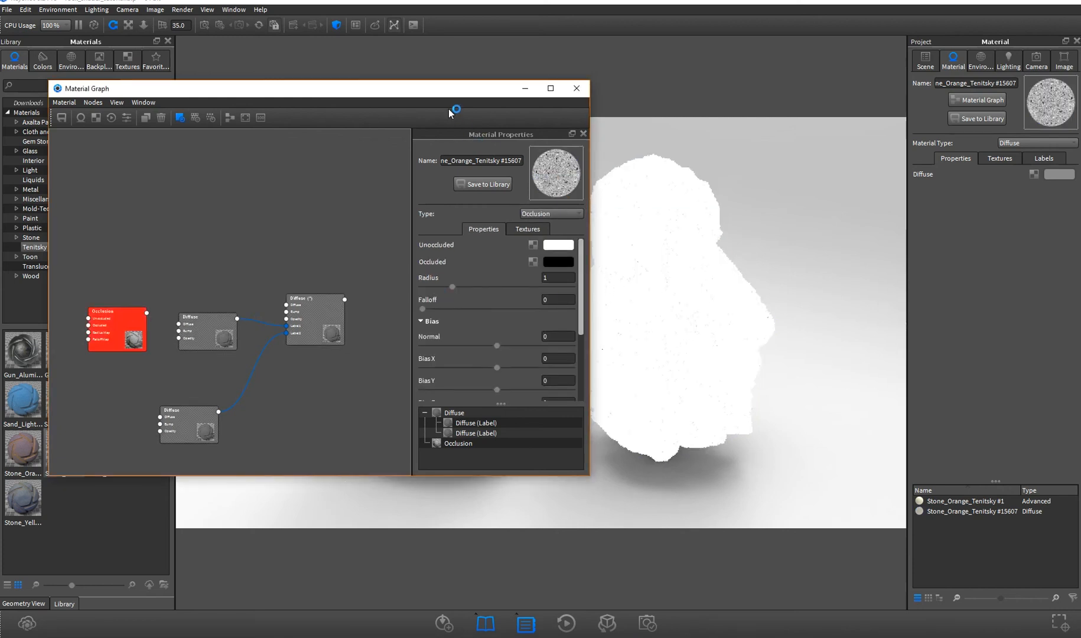
Resize the graph window so the whole rock and more Occlusion properties are visible, and rearrange the Occlusion and blue Diffuse nodes
drag(456, 91, 429, 89)
drag(565, 160, 471, 160)
drag(289, 91, 354, 96)
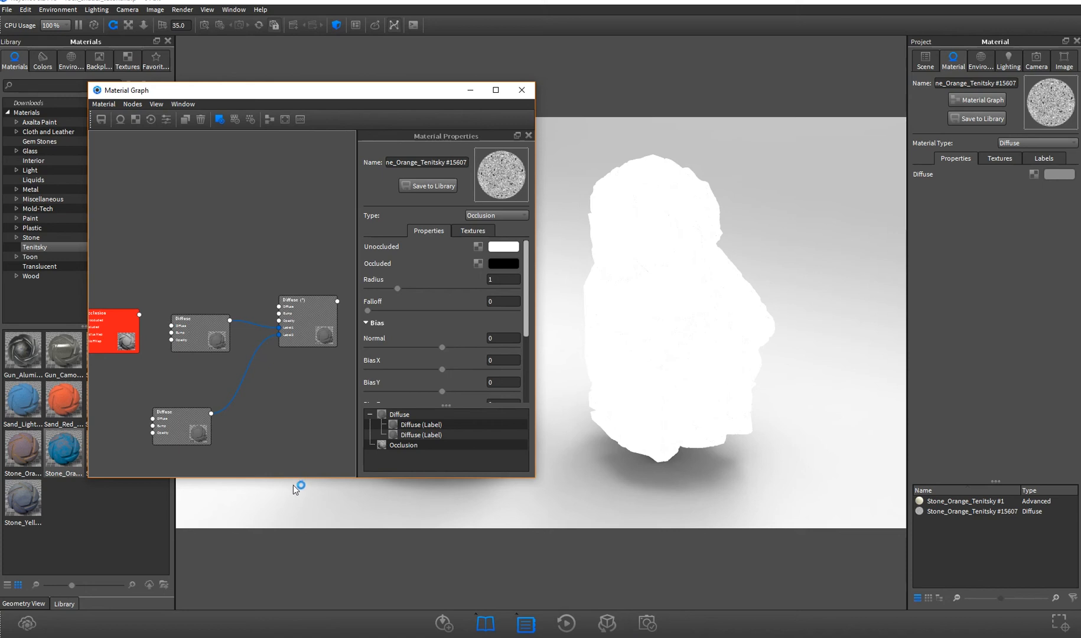
drag(294, 477, 292, 563)
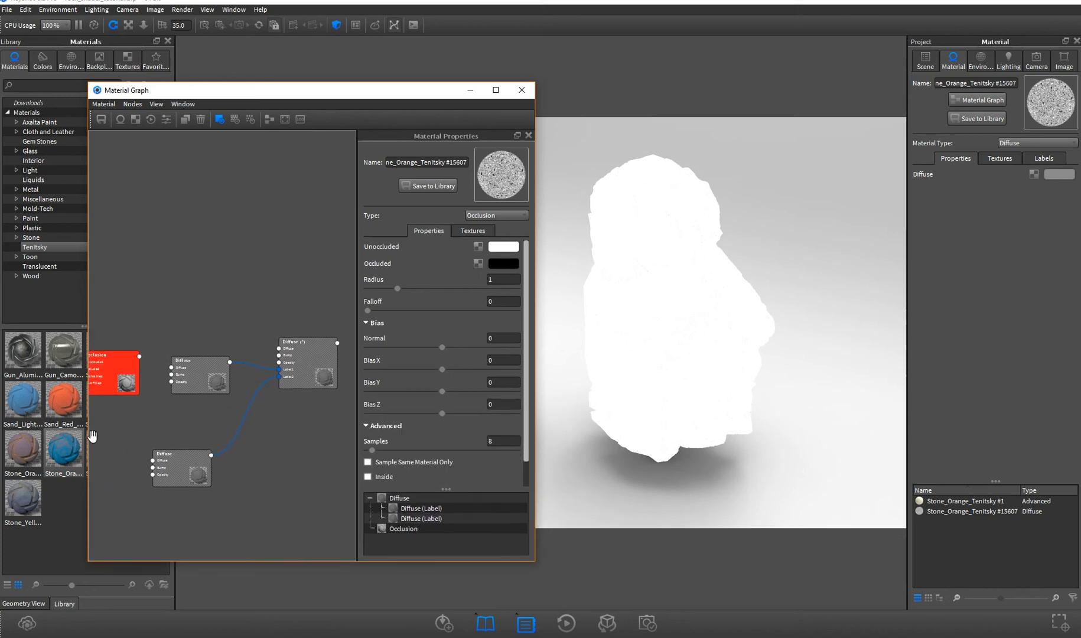
drag(89, 437, 61, 437)
drag(89, 372, 103, 376)
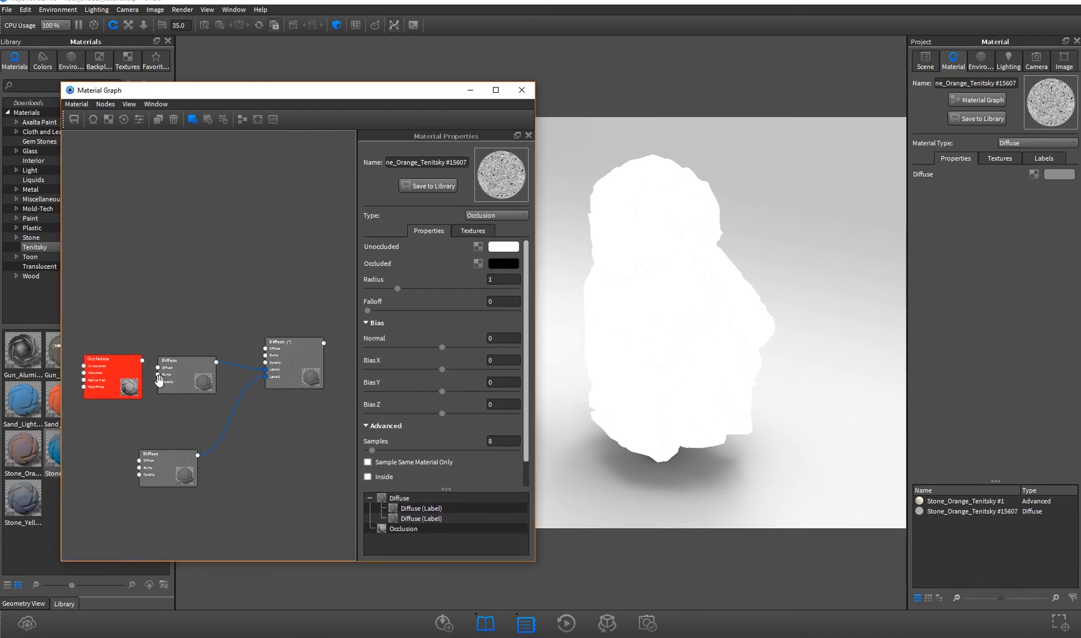
drag(187, 386, 218, 383)
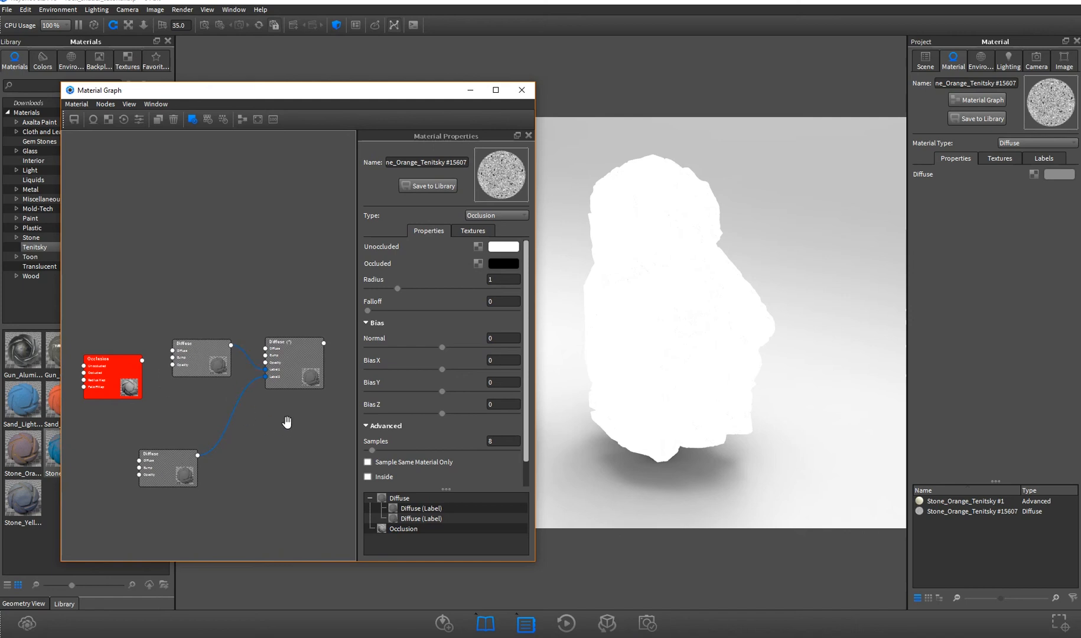
drag(114, 380, 128, 355)
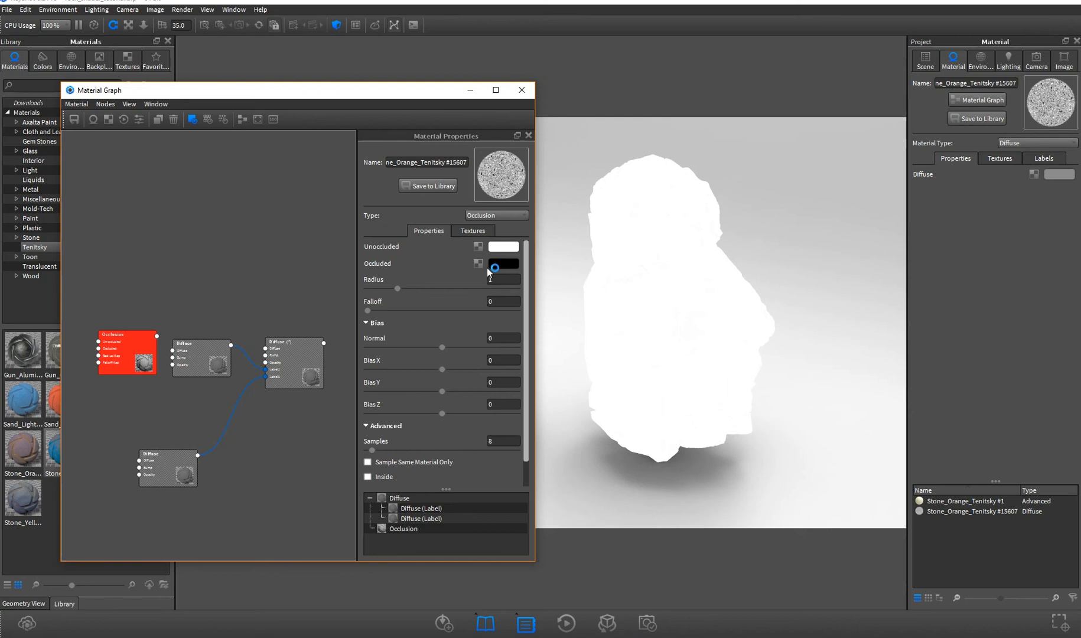
Set the Occlusion node's Radius to 10
drag(397, 288, 455, 289)
drag(461, 288, 524, 292)
text(10)
key(Return)
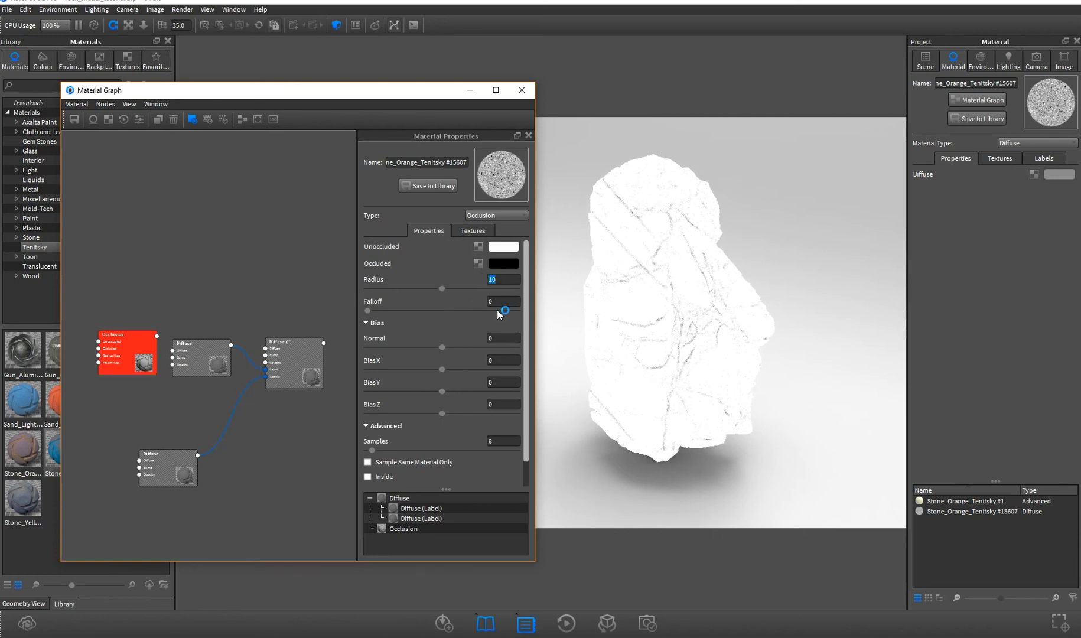
Adjust the Occlusion node to a Falloff of 0.225 and a Radius of 18.1
click(396, 311)
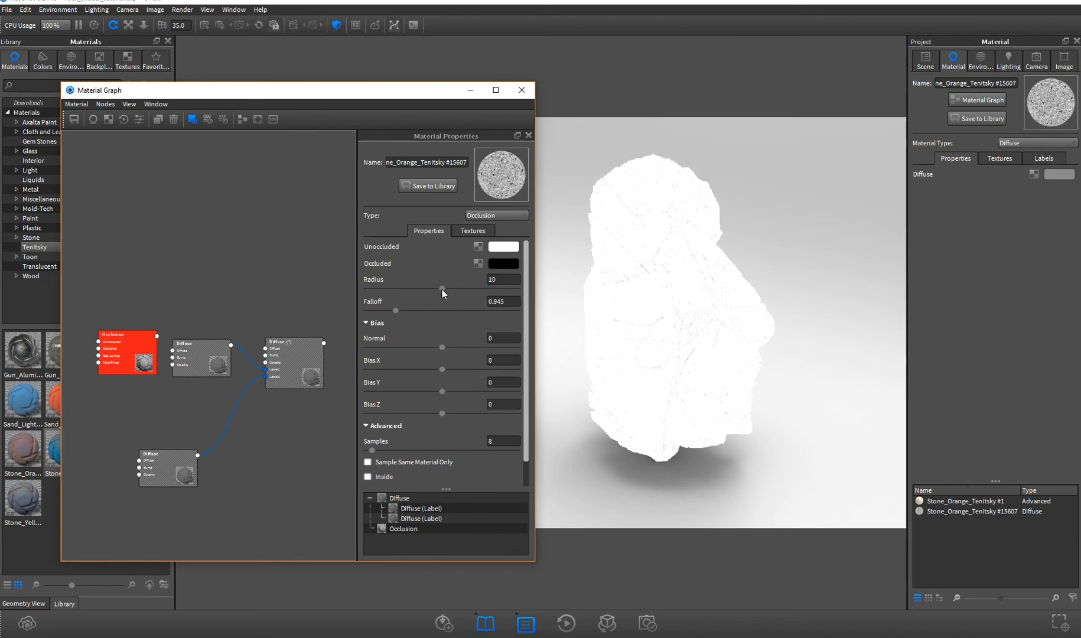
drag(396, 310, 381, 313)
drag(378, 289, 497, 288)
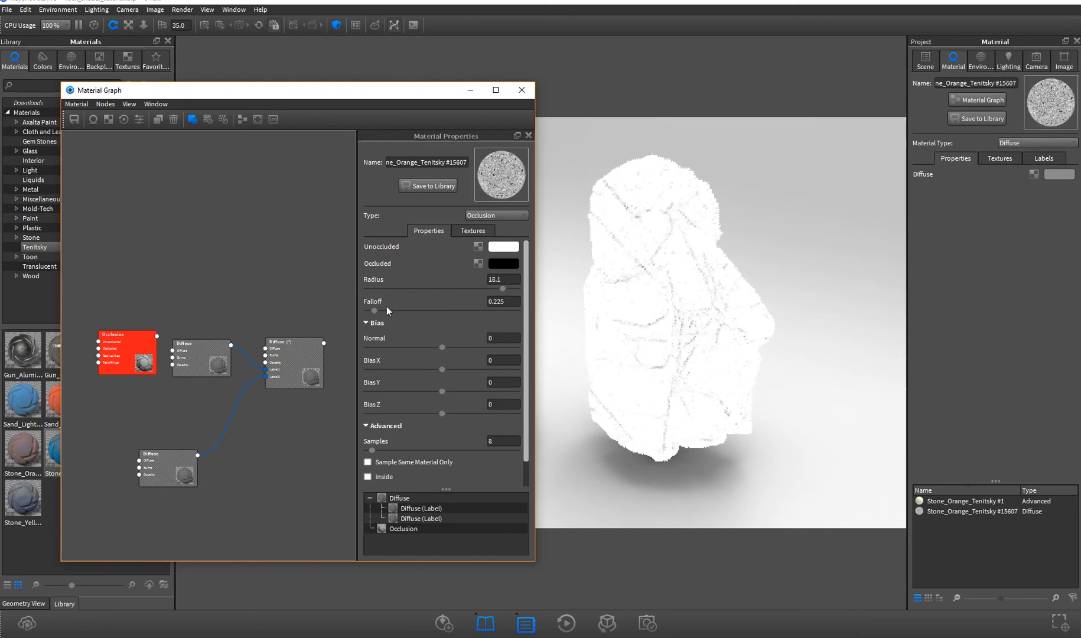
Raise the Occlusion node's Falloff to 1.705 and set its Radius to 50
drag(374, 310, 420, 312)
drag(525, 306, 523, 280)
text(50)
key(Return)
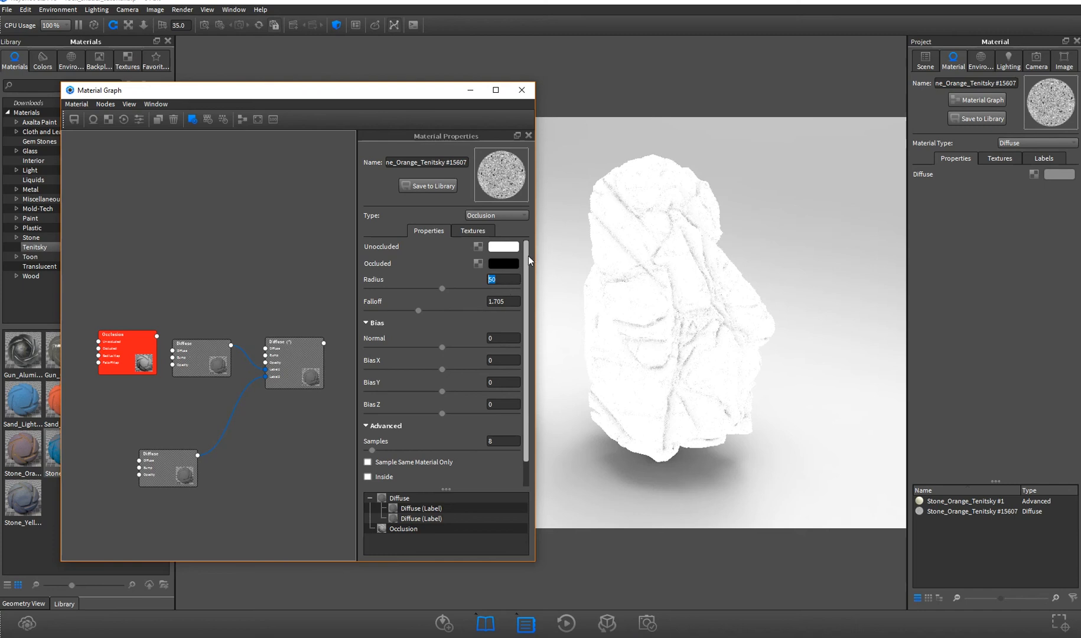
Set the Occlusion node's Radius to 150 and reduce its Falloff to 0.135
key(Home)
text(1)
key(Return)
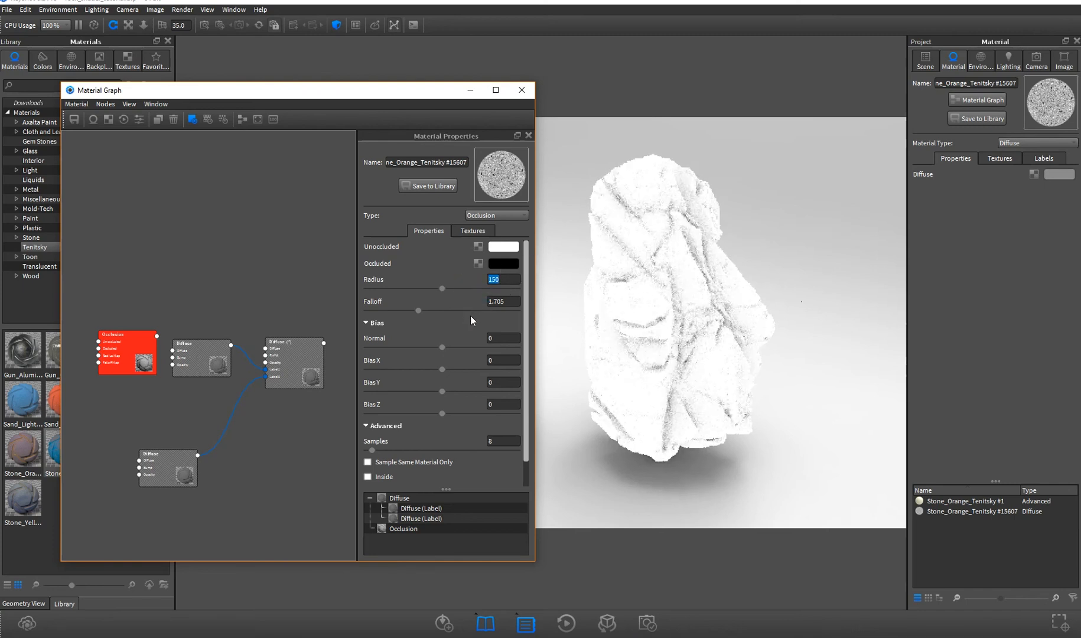
drag(418, 311, 371, 313)
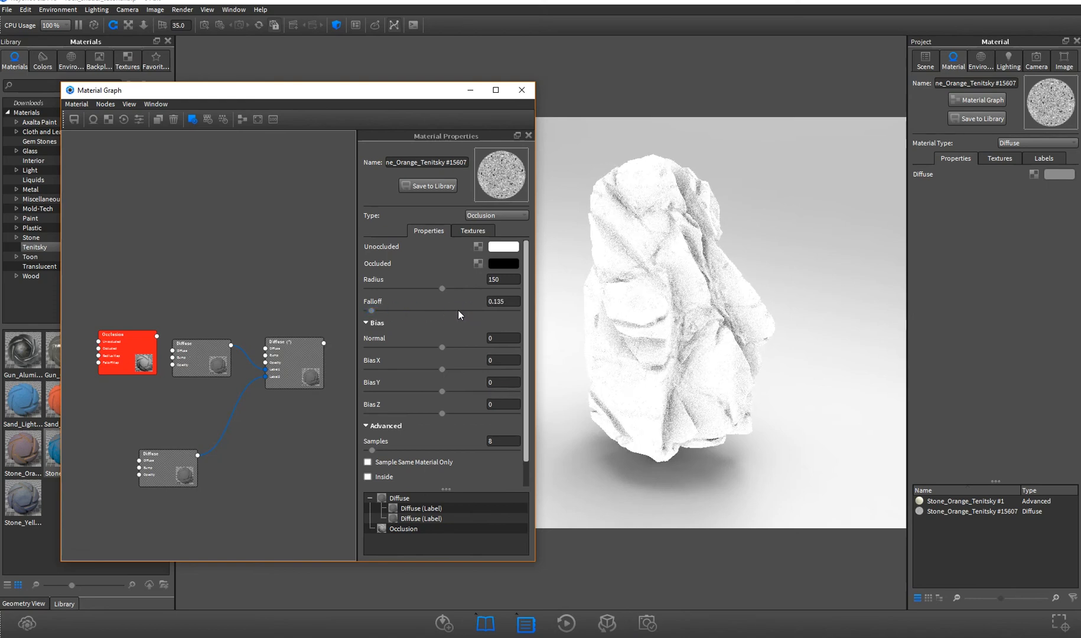
Stop previewing the Occlusion node and connect it to the Opacity input of the upper, blue Diffuse label node
drag(214, 355, 308, 354)
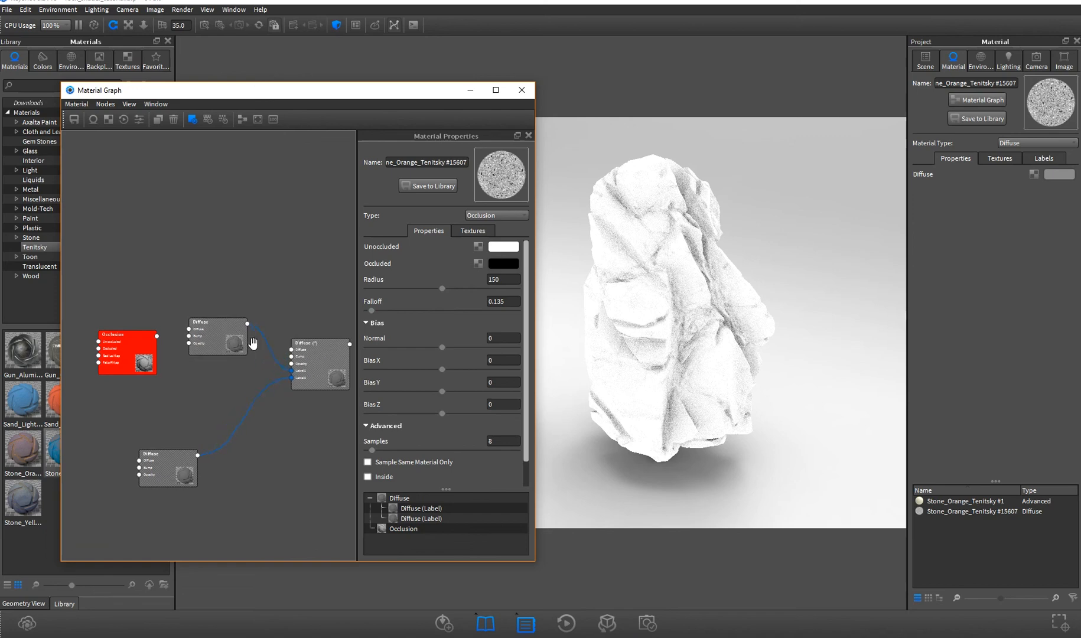
mouse_move(131, 344)
mouse_down()
mouse_move(125, 325)
mouse_move(134, 336)
mouse_up()
key(c)
drag(213, 329, 225, 337)
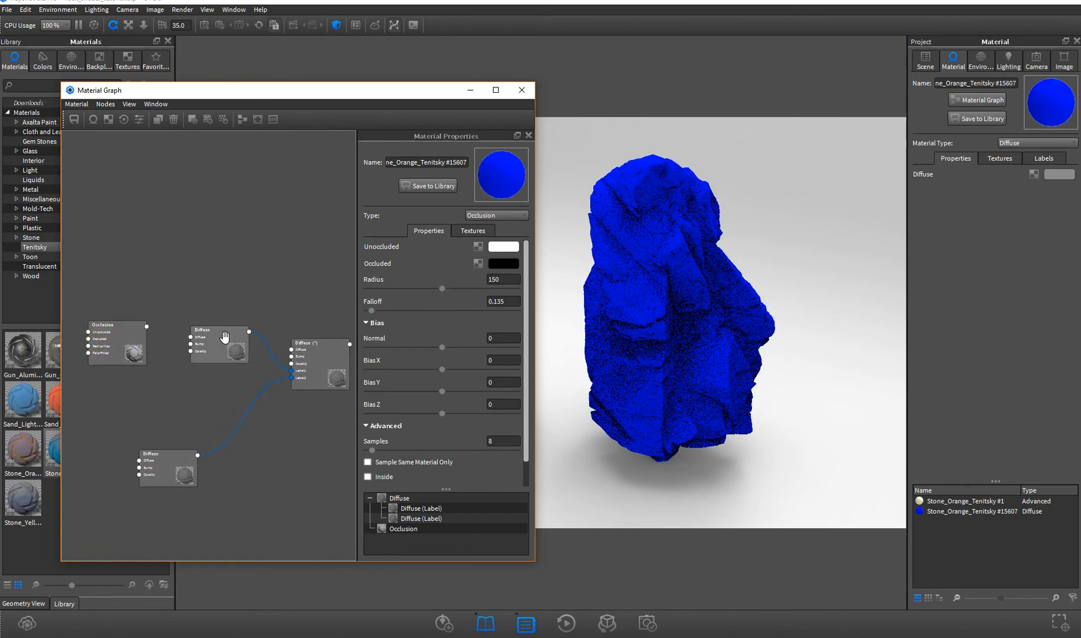
drag(123, 337, 114, 330)
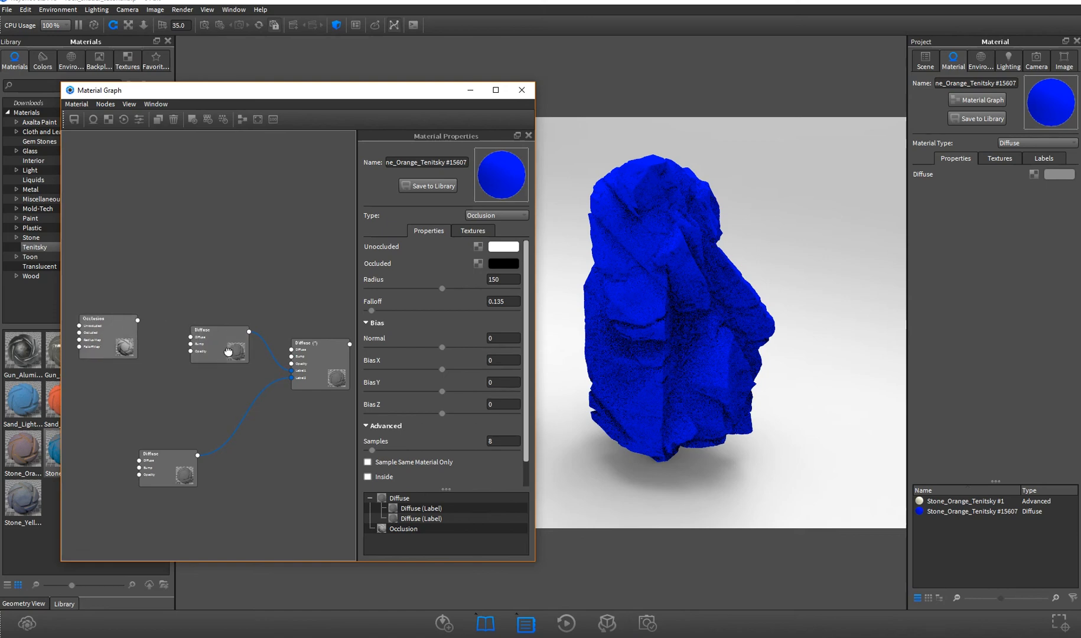
drag(218, 337, 224, 318)
drag(125, 320, 196, 331)
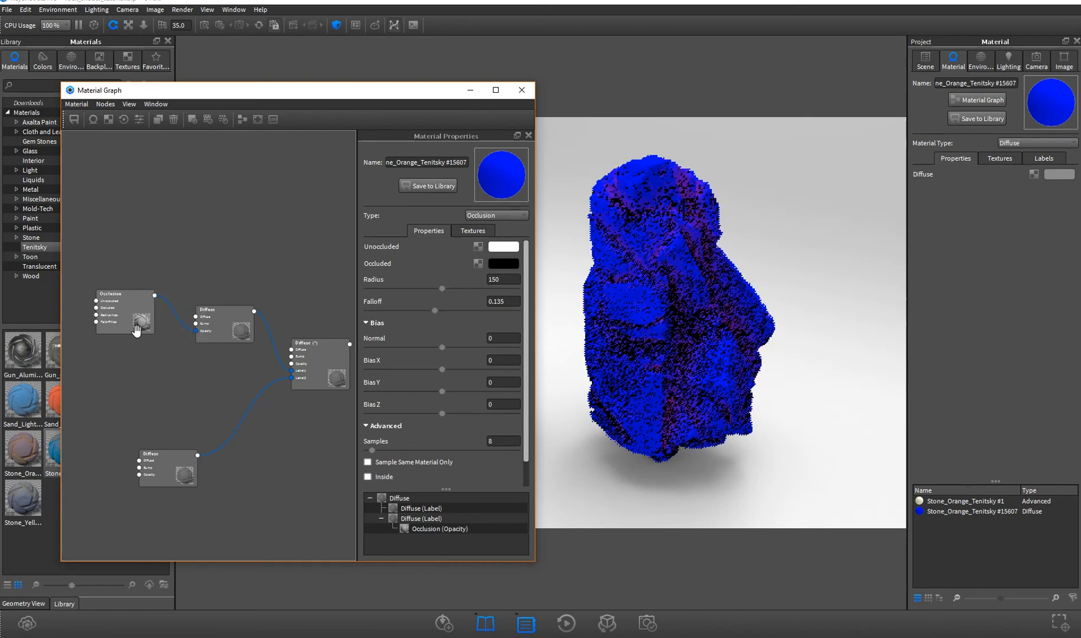
Space out the Occlusion node and the two Diffuse label nodes, making room between Occlusion and the blue label
drag(132, 305, 115, 318)
drag(234, 322, 230, 314)
click(111, 312)
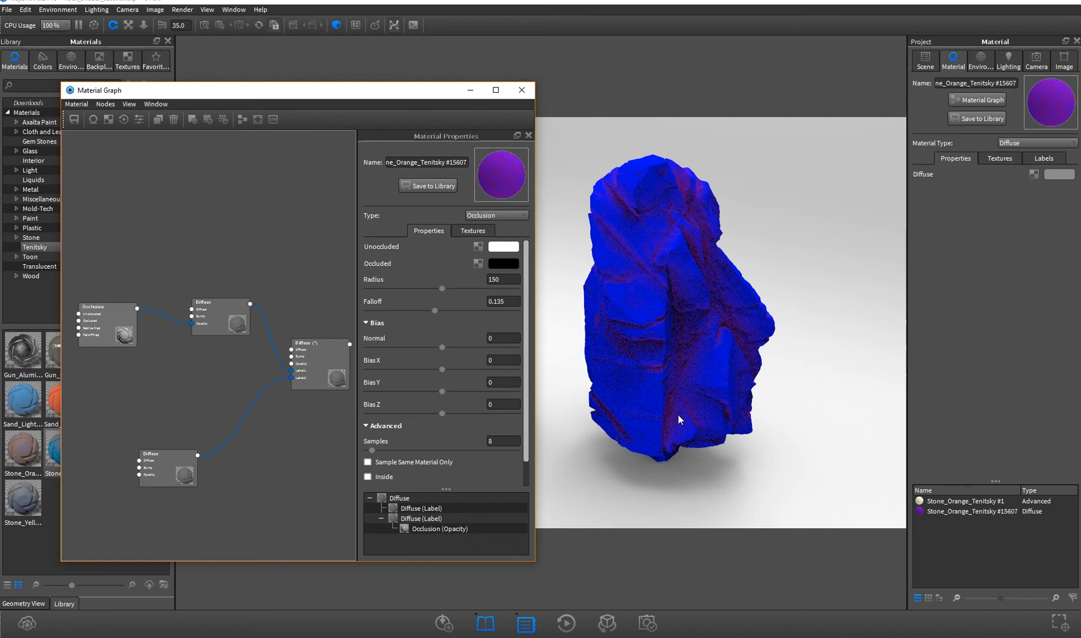
drag(196, 466, 198, 442)
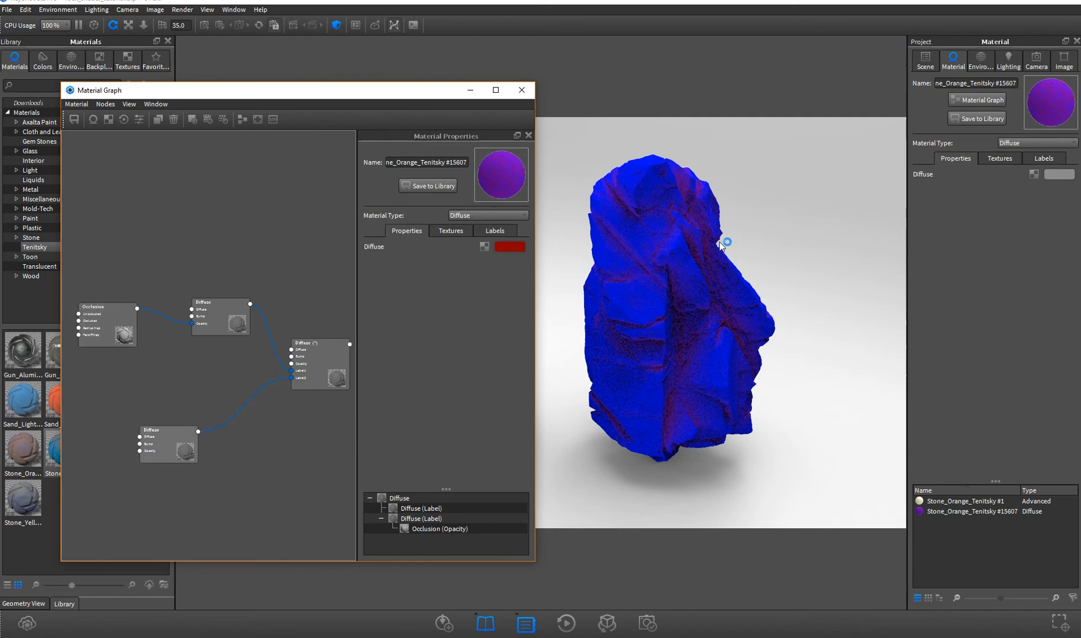
drag(236, 299, 260, 305)
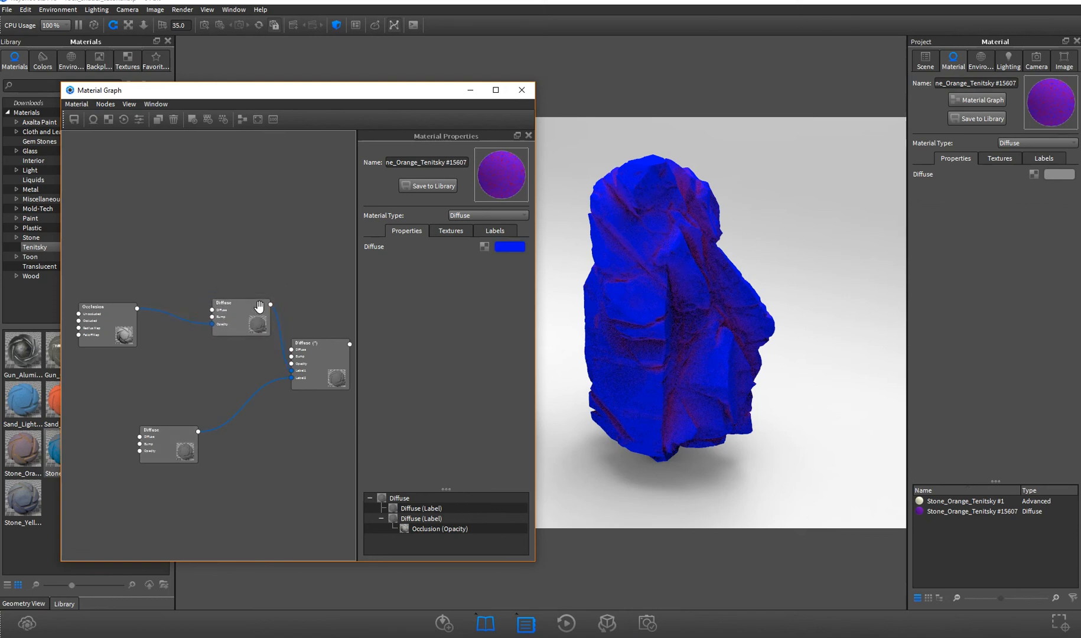
Try inverting the Occlusion mask with a Color Invert node ahead of the blue label's Opacity, and delete that node
right_click(189, 216)
mouse_move(256, 334)
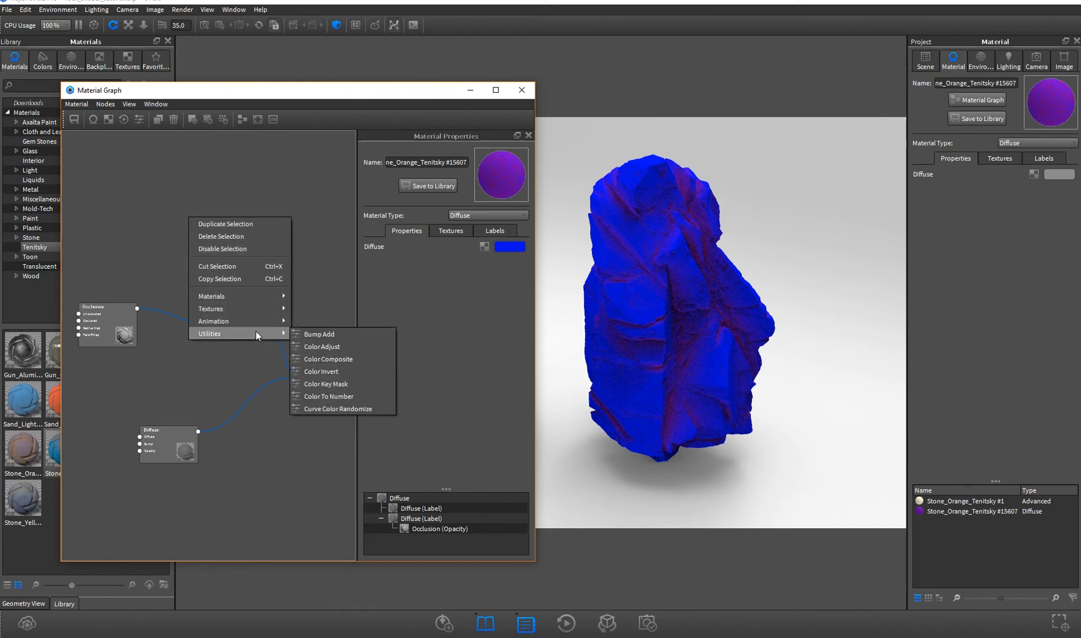
click(328, 371)
click(217, 235)
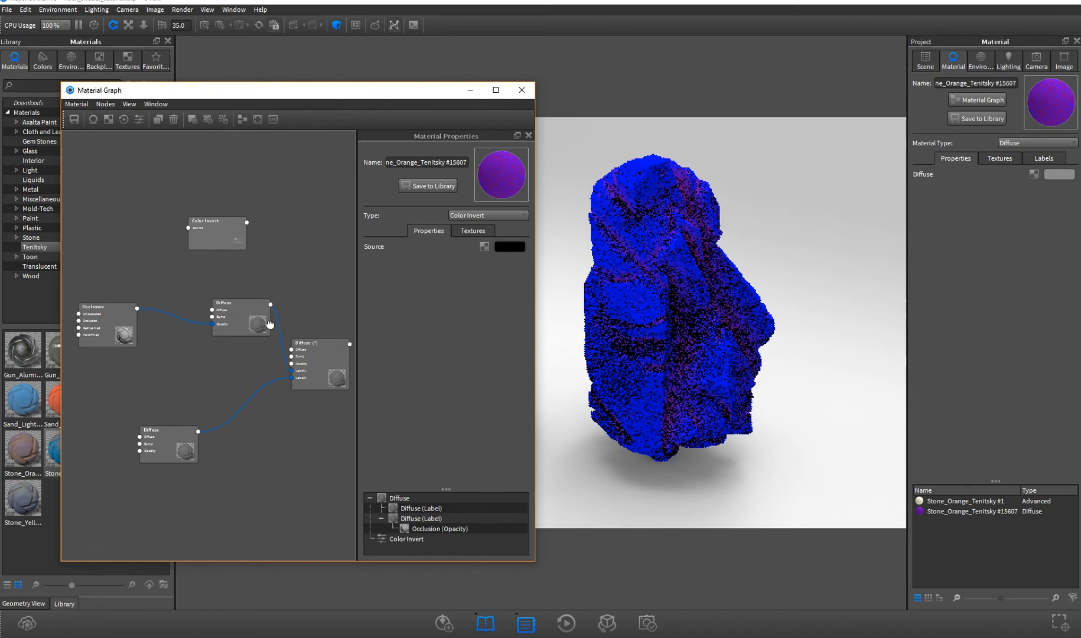
drag(256, 324, 297, 317)
mouse_move(136, 307)
mouse_down()
mouse_move(197, 254)
mouse_move(189, 228)
mouse_move(147, 241)
mouse_move(214, 245)
mouse_move(254, 317)
mouse_up()
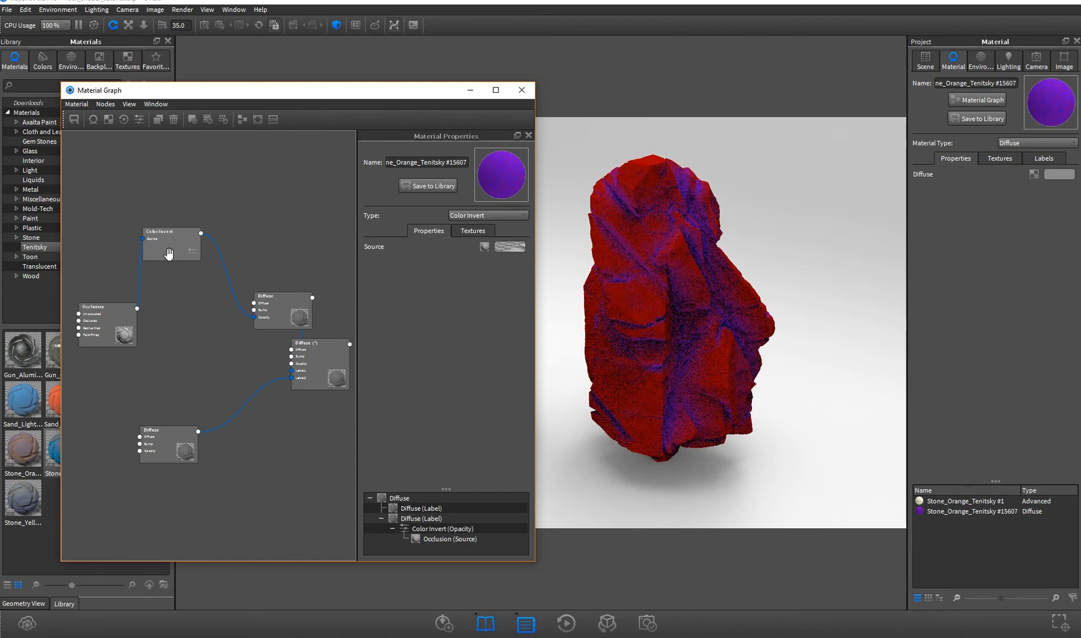
click(186, 248)
key(Delete)
Add a Color To Number utility node and connect it between the Occlusion node and the blue Diffuse label's Opacity
right_click(275, 266)
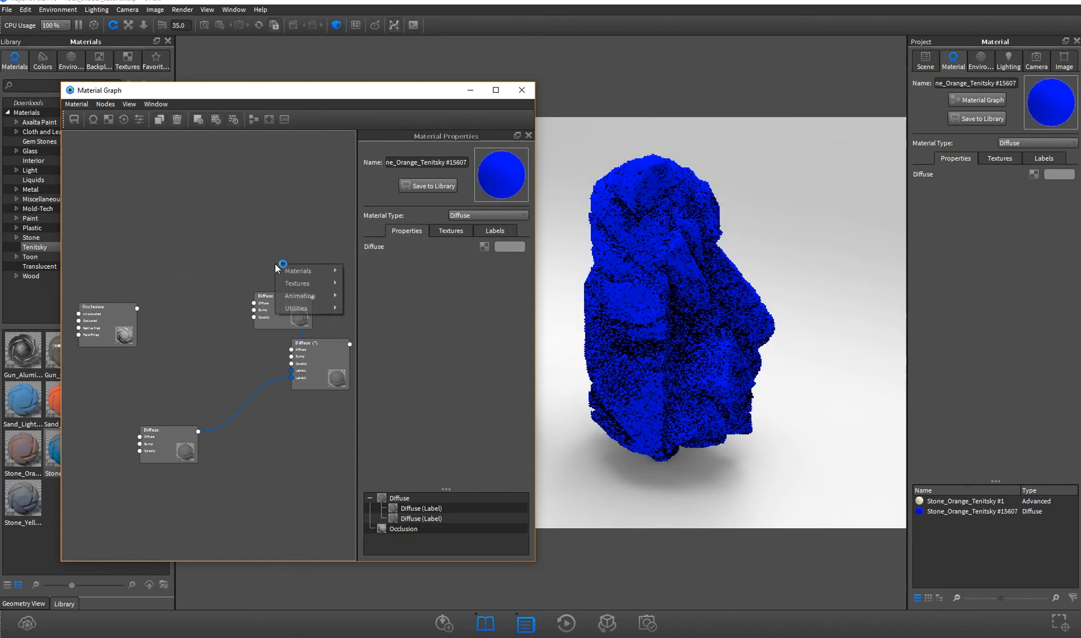
mouse_move(303, 313)
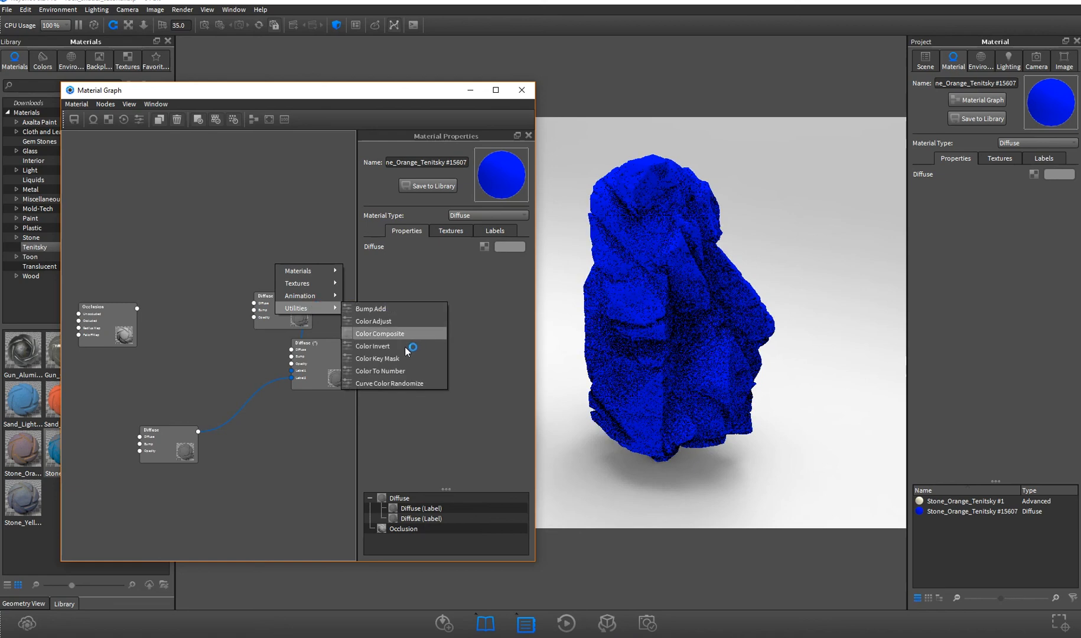
click(397, 371)
drag(285, 284, 208, 305)
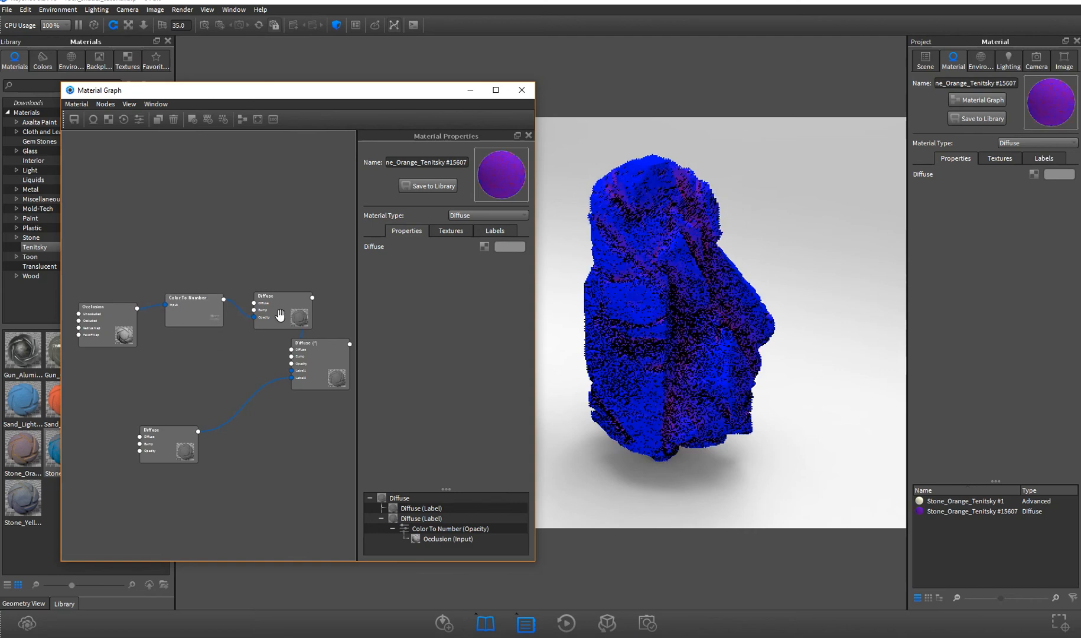
drag(280, 305, 280, 304)
drag(116, 320, 103, 305)
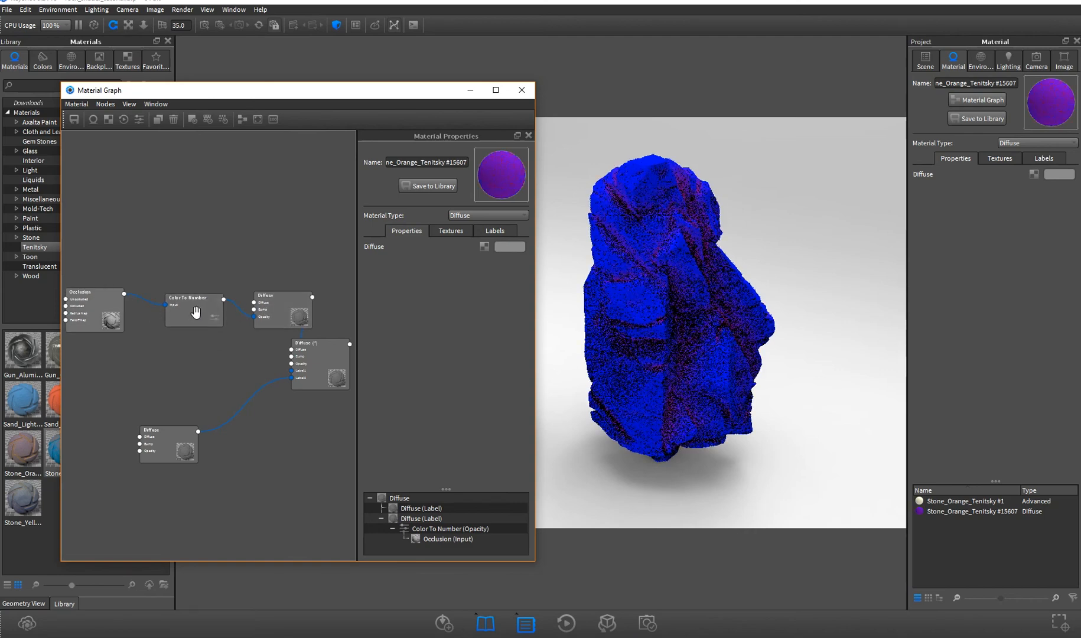
Invert the mask in the Color To Number node with Output From at 1 and Output To at 0
click(198, 312)
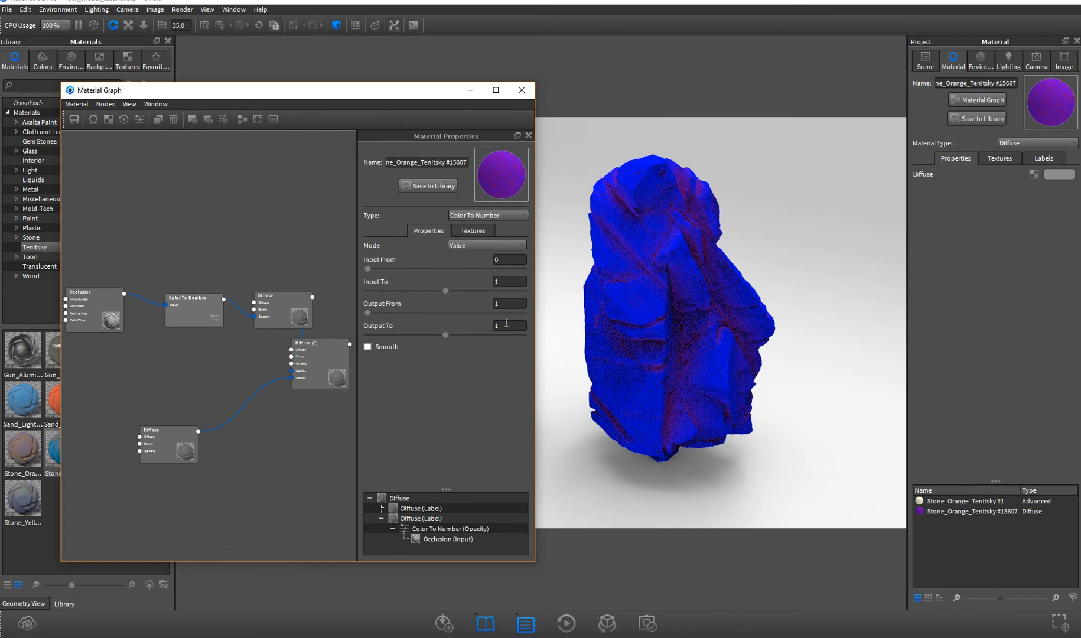
text(0)
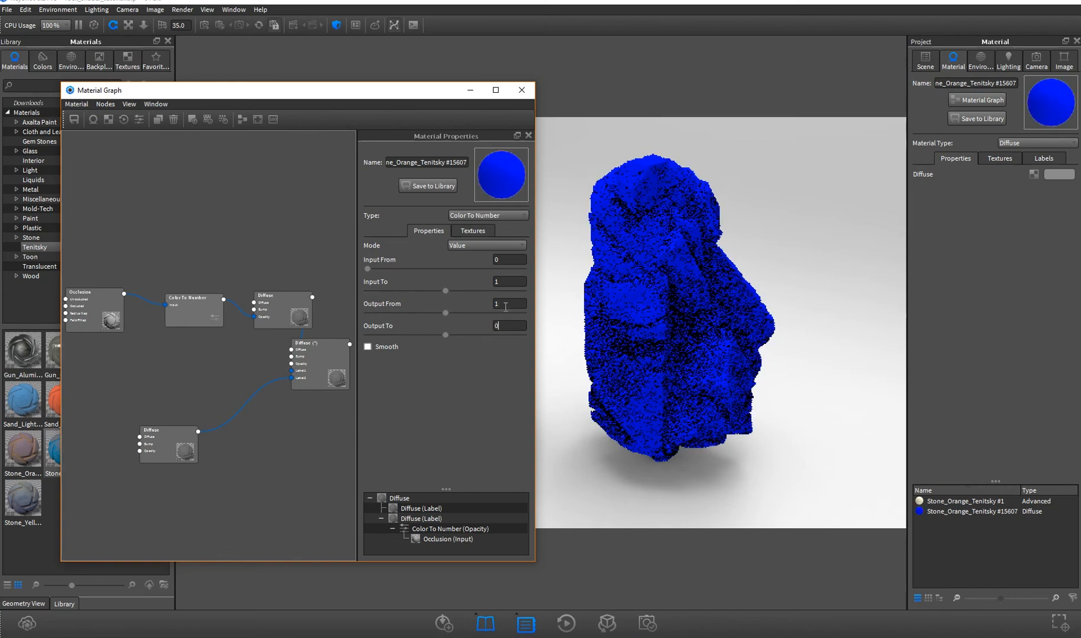
click(506, 303)
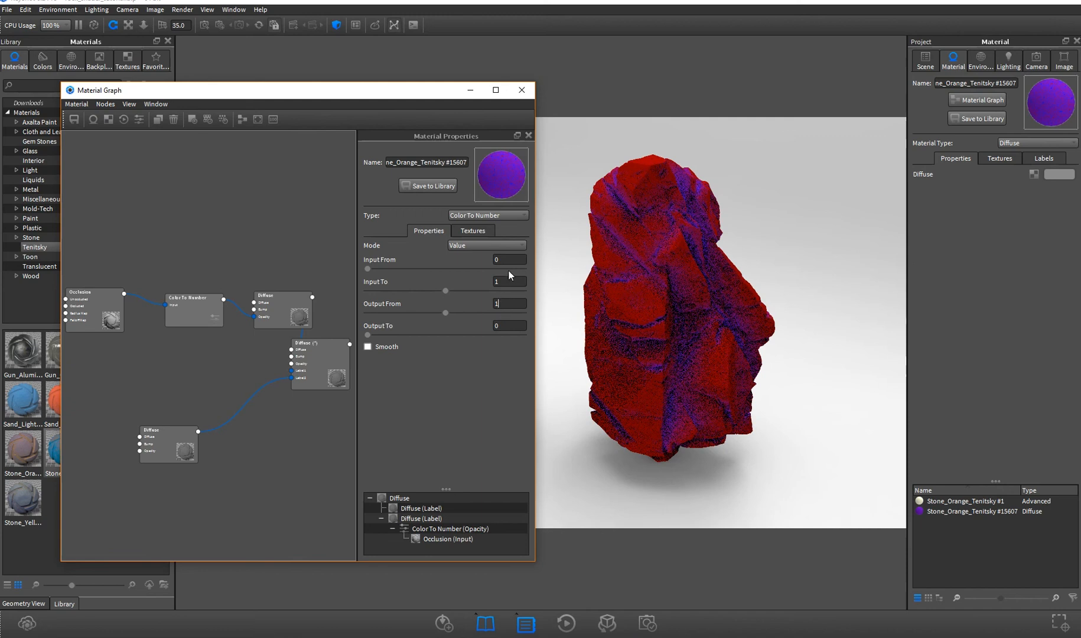
Preview the Color To Number node while setting its Input From to 0.316 and Input To to 0.69, then end the preview
drag(436, 294, 426, 295)
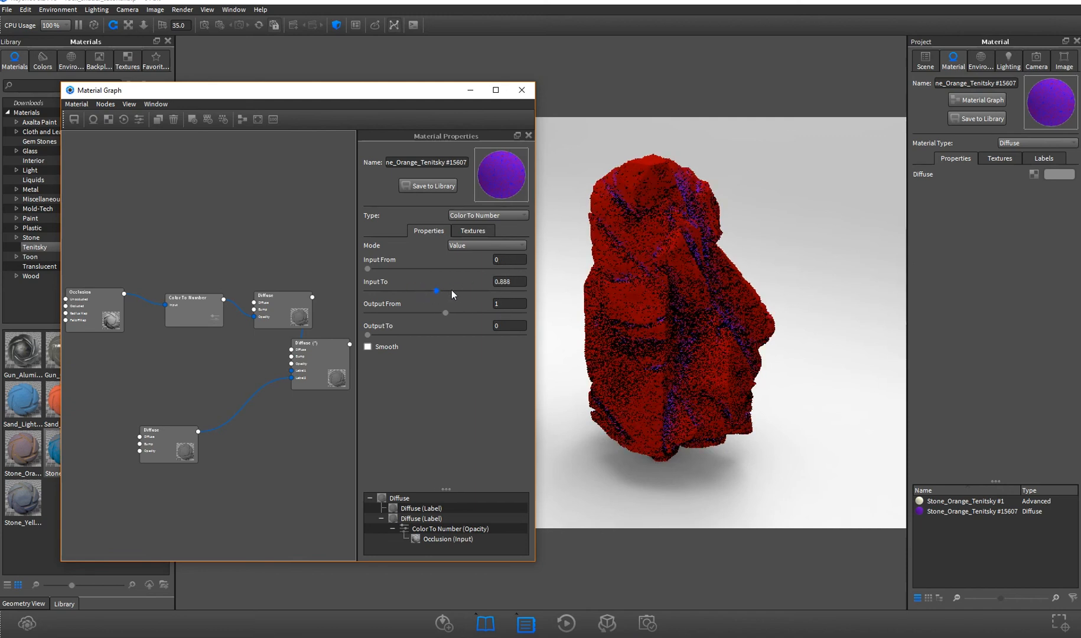
mouse_move(200, 313)
mouse_down()
mouse_move(200, 282)
mouse_move(202, 298)
mouse_up()
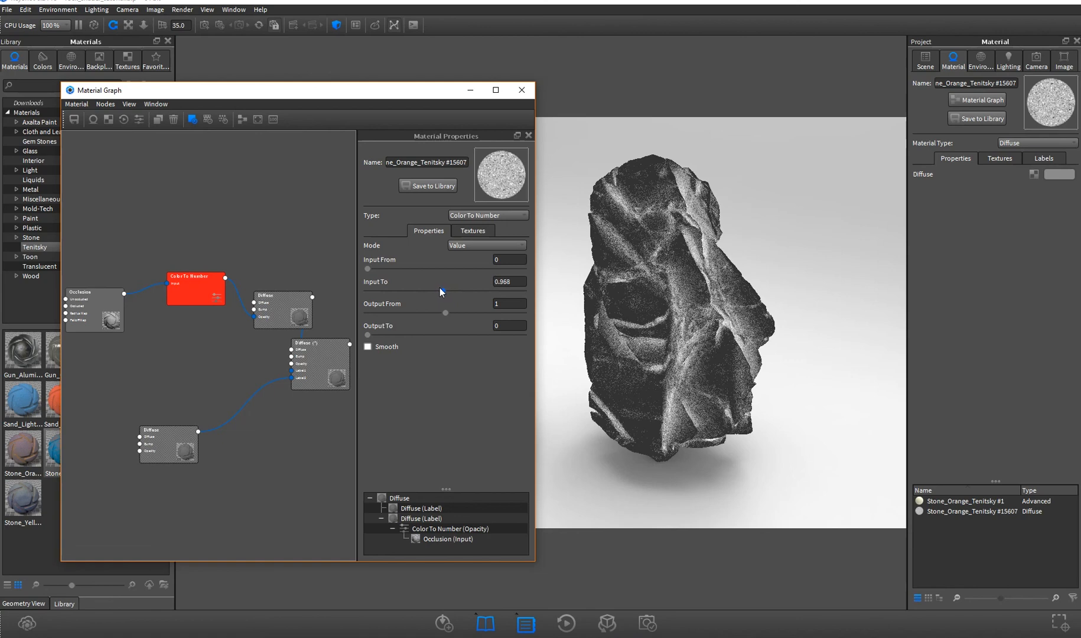
mouse_move(411, 293)
mouse_down()
mouse_move(381, 290)
mouse_move(428, 291)
mouse_up()
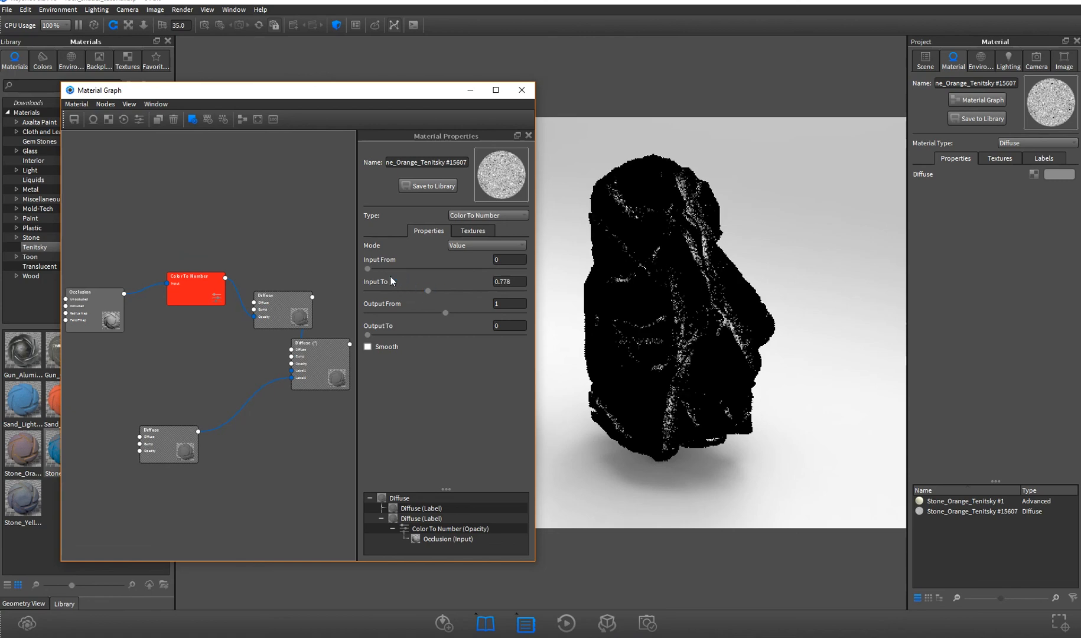
mouse_move(367, 270)
mouse_down()
mouse_move(420, 272)
mouse_move(420, 296)
mouse_up()
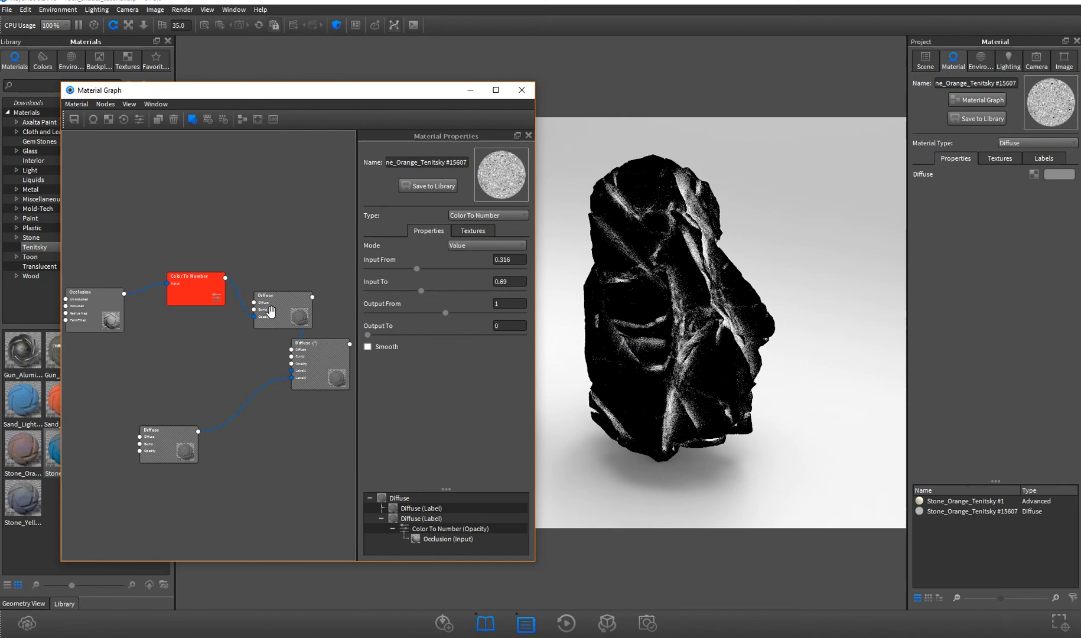
key(c)
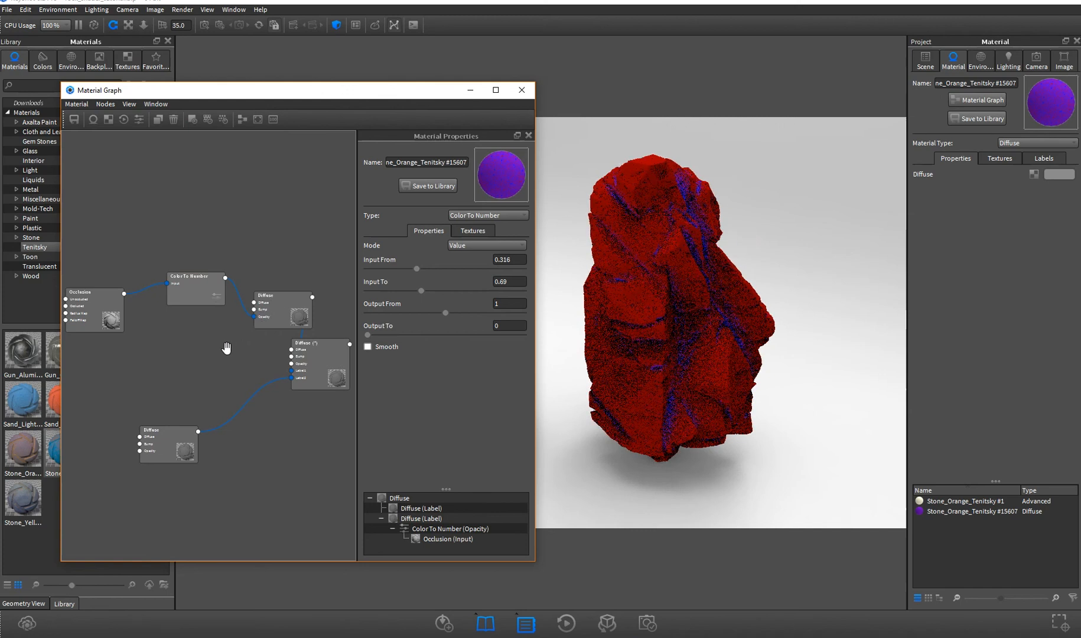
Spread out the Occlusion, Color To Number and Diffuse nodes so both label branches lead clearly into the base Diffuse node
drag(207, 291, 188, 314)
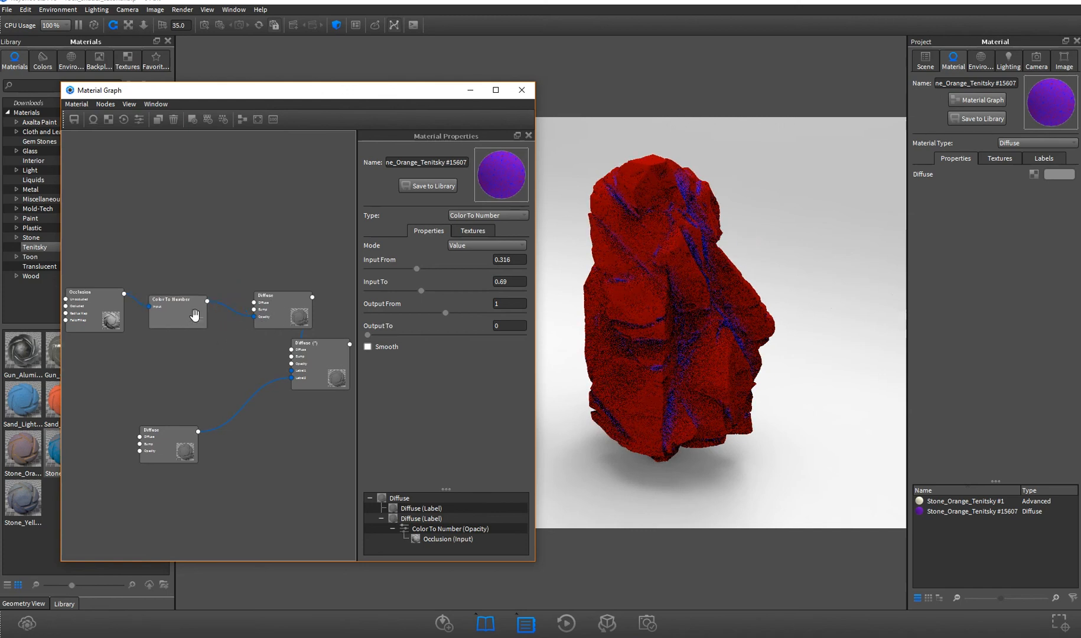
scroll(200, 340, down, 1)
drag(121, 297, 82, 322)
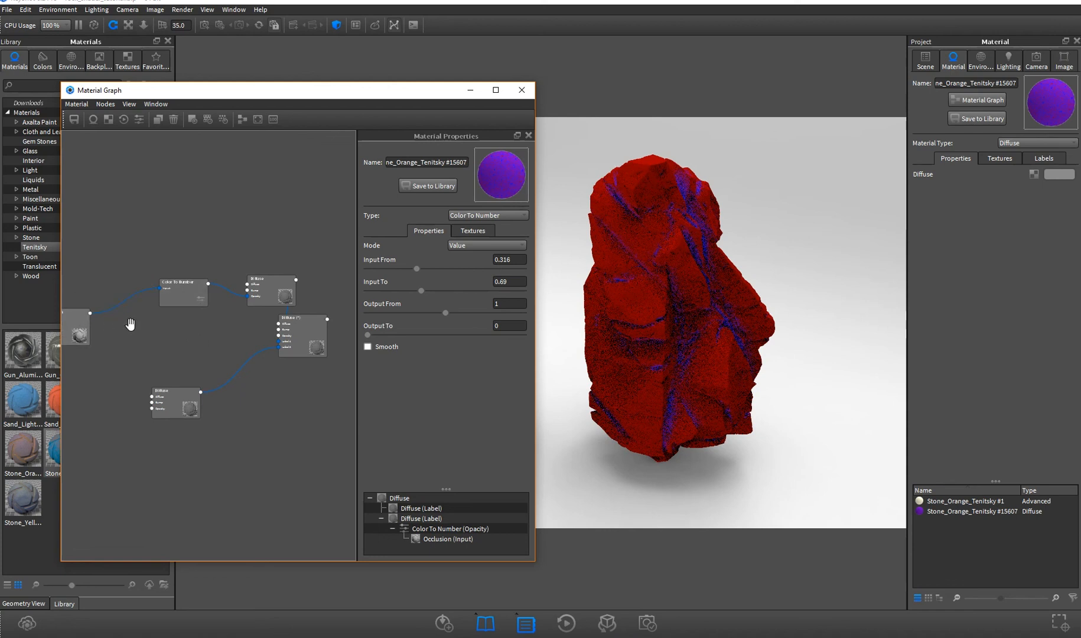
drag(172, 306, 109, 330)
drag(269, 295, 210, 317)
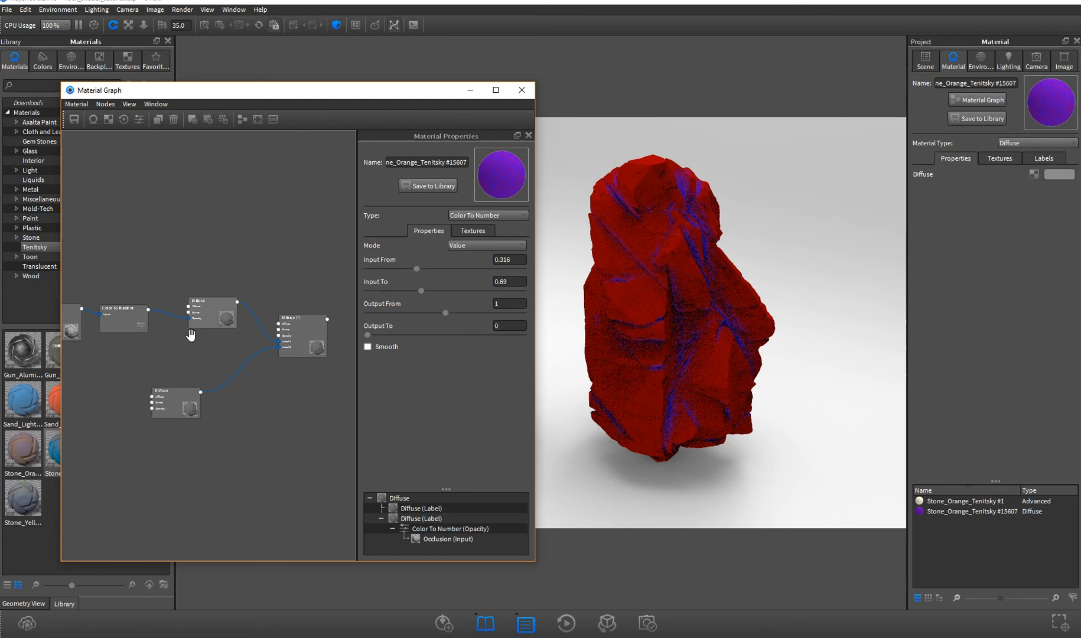
drag(310, 336, 337, 335)
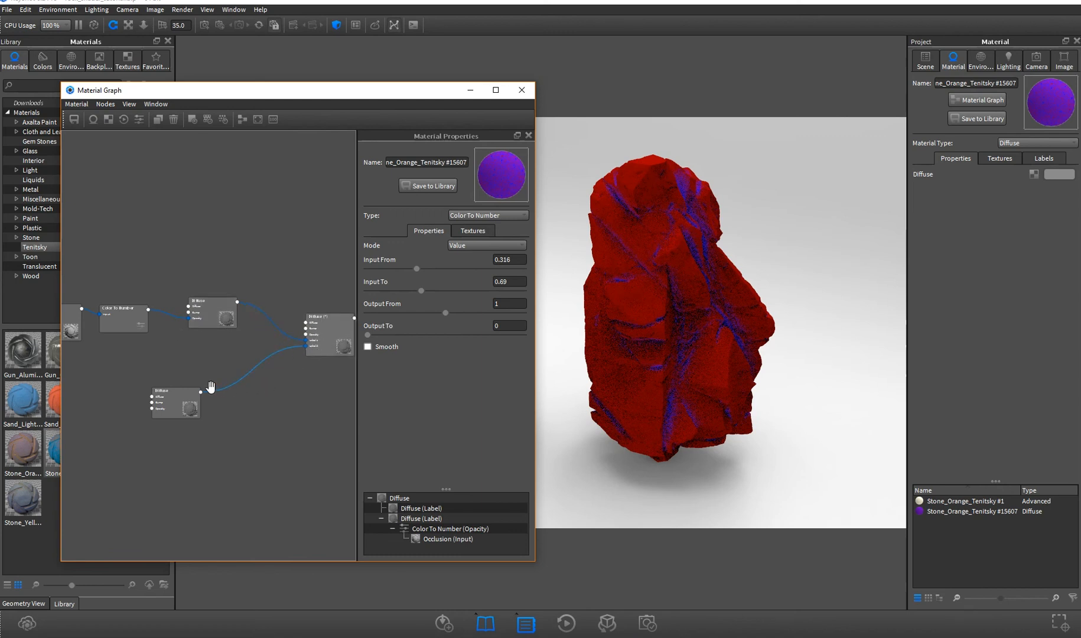
drag(195, 413, 225, 421)
drag(212, 309, 219, 315)
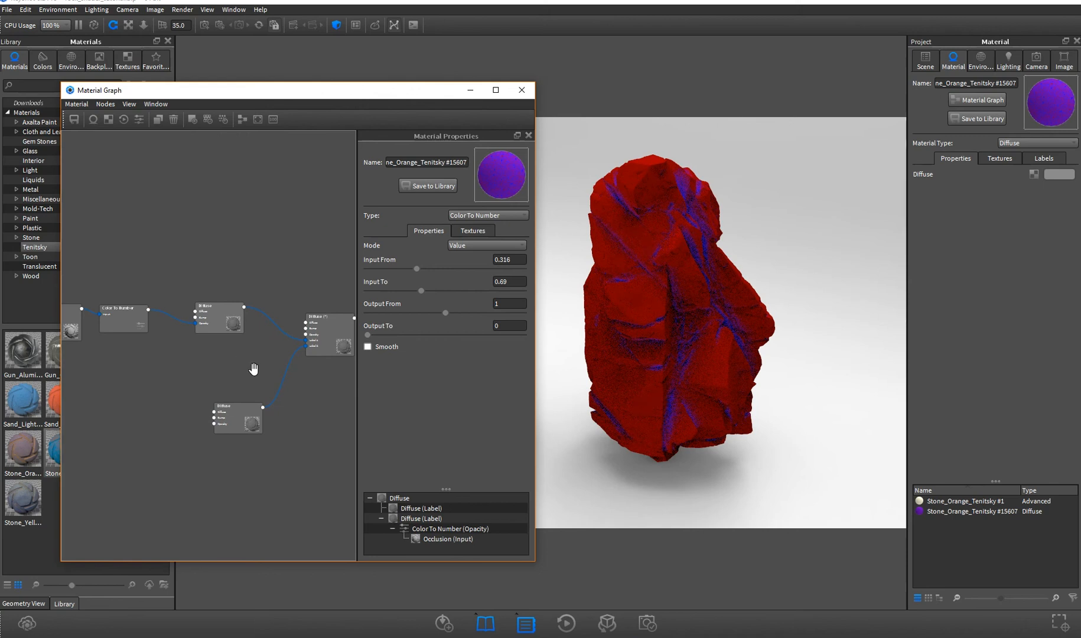
click(223, 315)
click(494, 245)
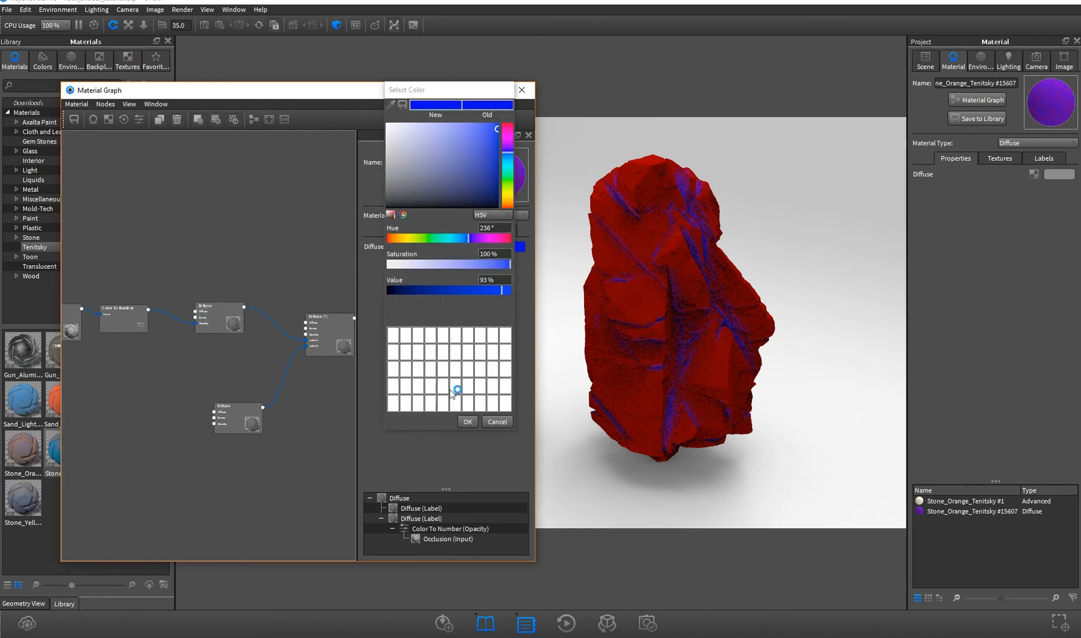
click(496, 422)
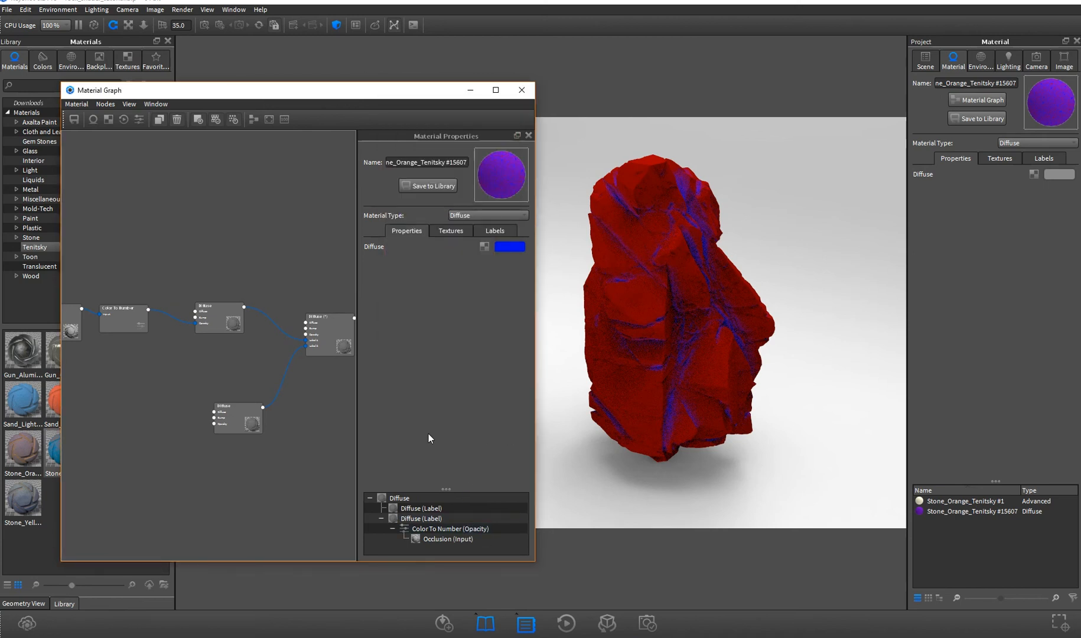
Tighten the layout of the Diffuse nodes and widen the Material Graph window to fit the whole graph
drag(242, 421, 220, 393)
drag(324, 326, 330, 301)
drag(213, 326, 214, 334)
scroll(151, 365, down, 2)
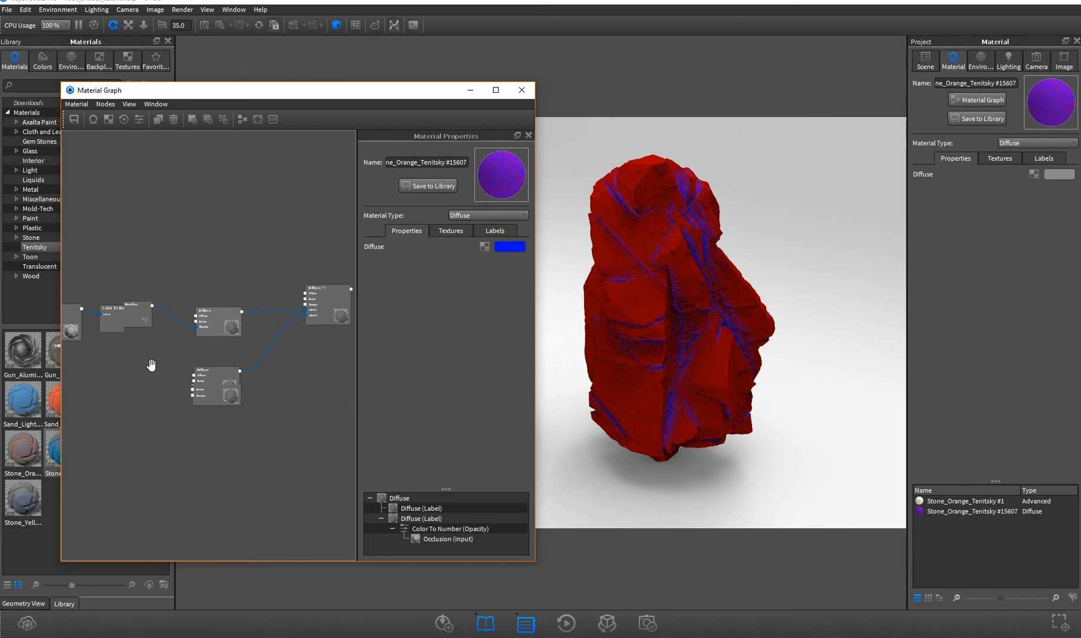
drag(161, 385, 171, 386)
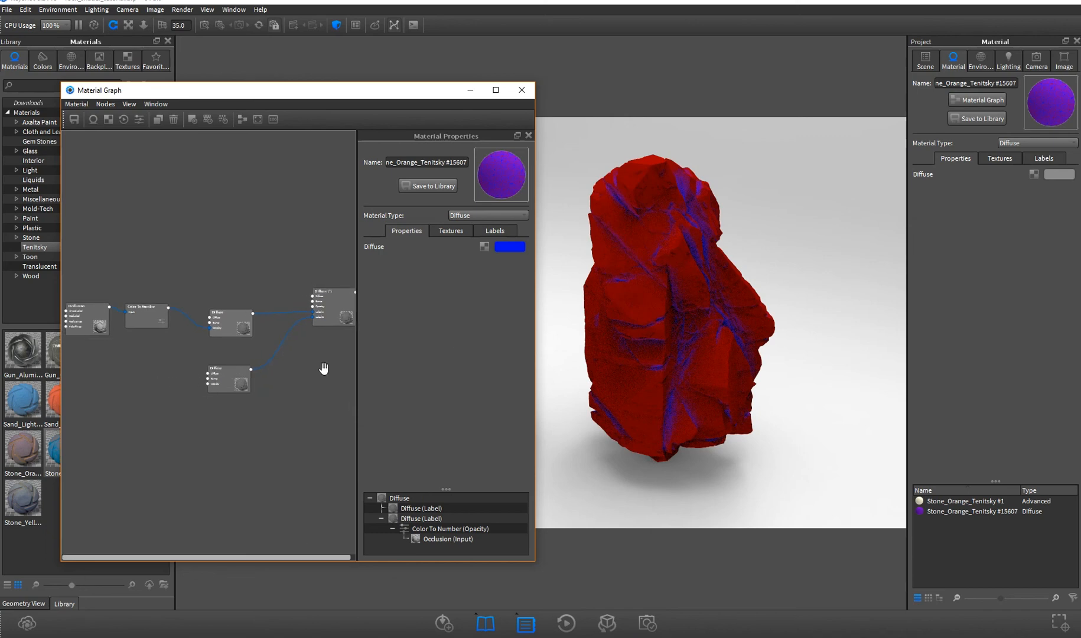
mouse_move(668, 312)
mouse_down()
mouse_move(592, 323)
mouse_move(622, 348)
mouse_move(534, 324)
mouse_move(666, 325)
mouse_up()
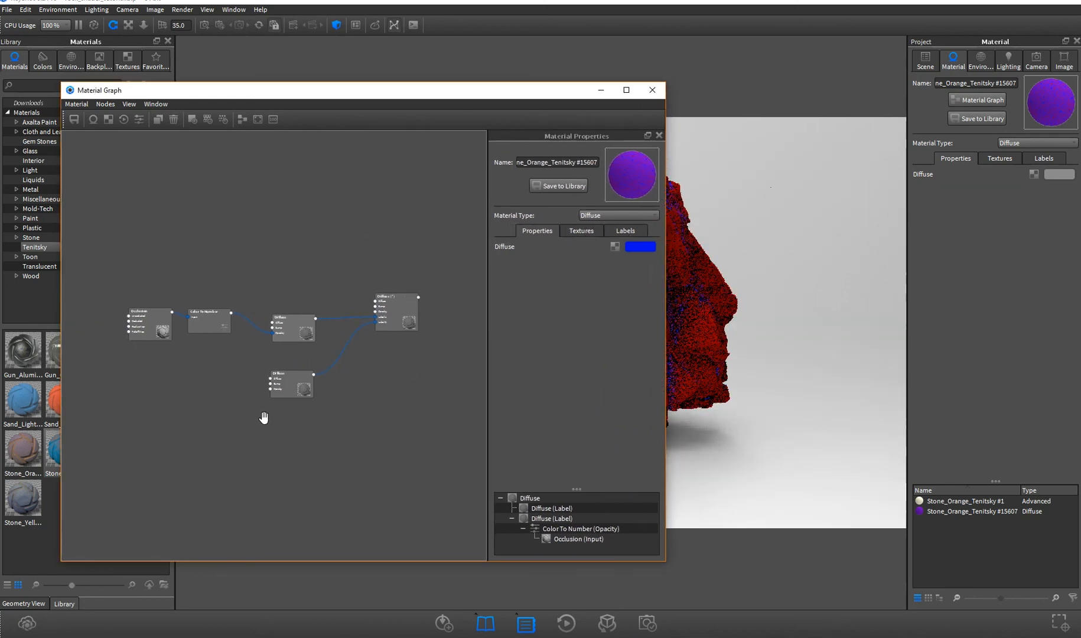
Add a Curvature texture node and place it beside the input side of the lower Diffuse label node
right_click(239, 364)
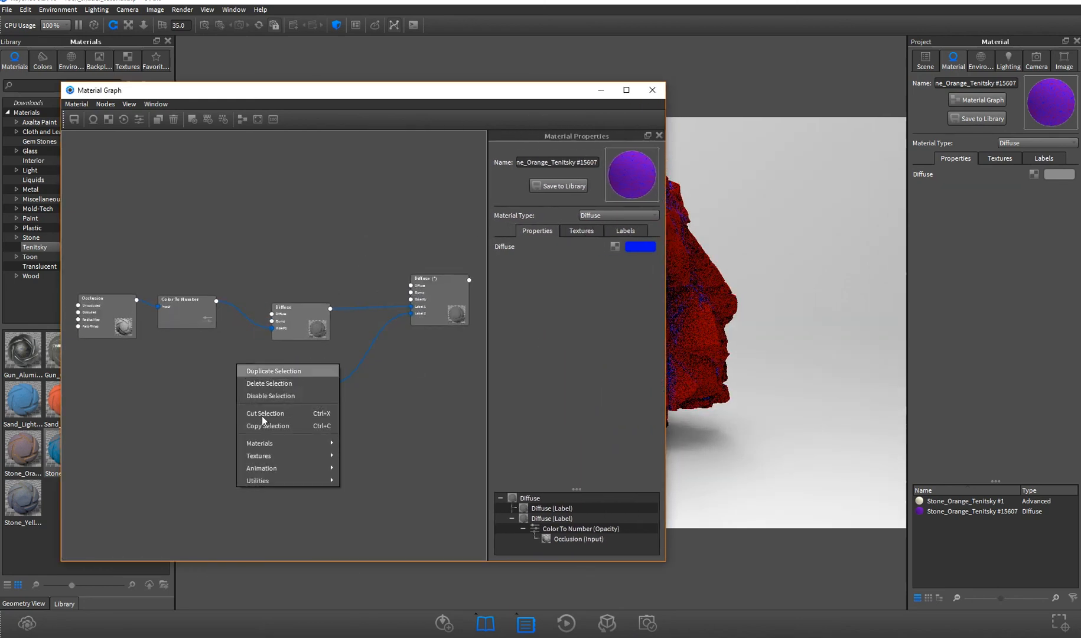
mouse_move(277, 455)
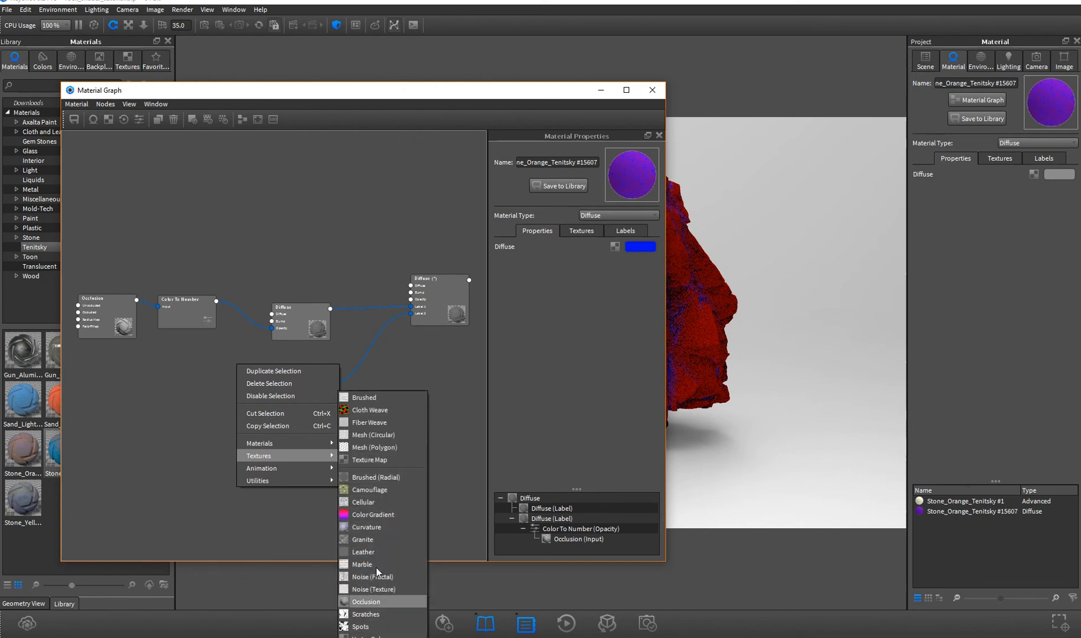
click(378, 526)
drag(260, 381, 168, 390)
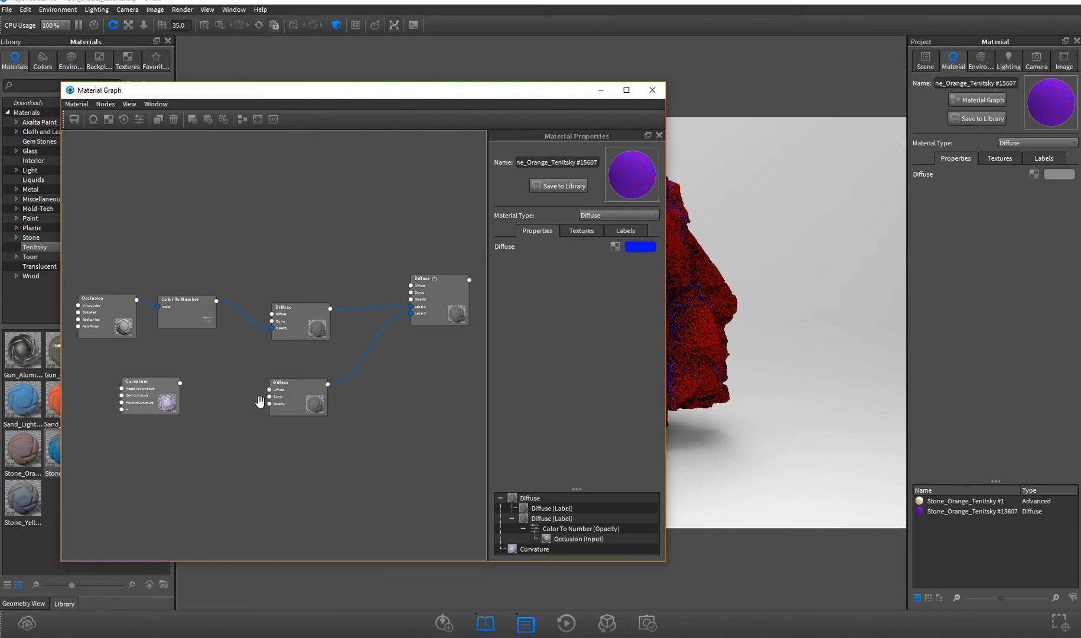
Preview the Curvature texture on the rock, moving and narrowing the Material Graph window to uncover the rock
drag(307, 395, 321, 392)
drag(179, 383, 150, 396)
drag(437, 89, 376, 68)
key(c)
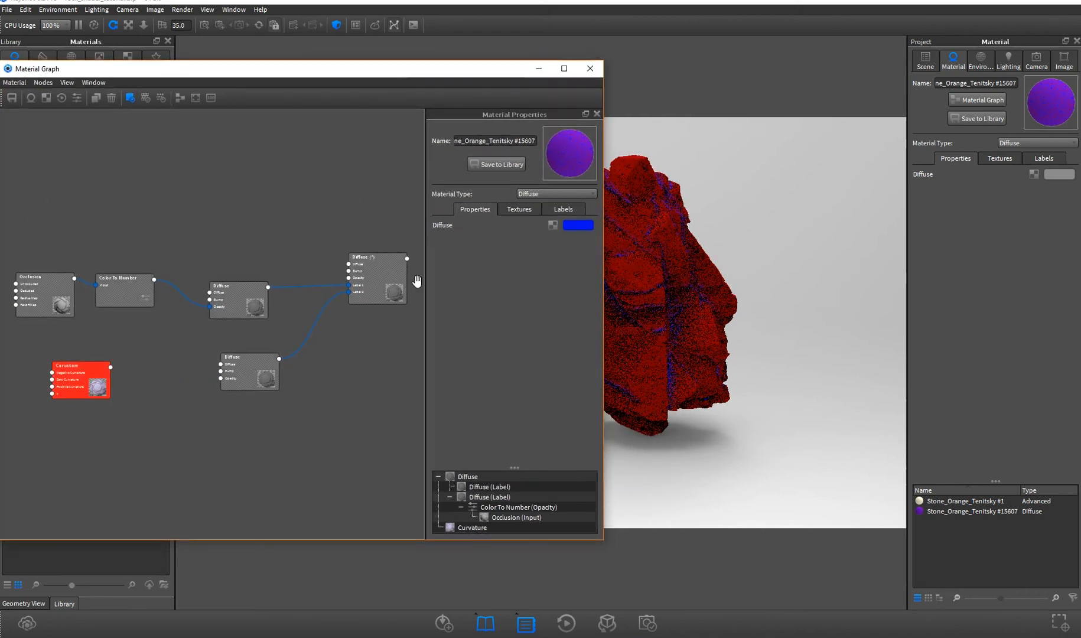
click(618, 260)
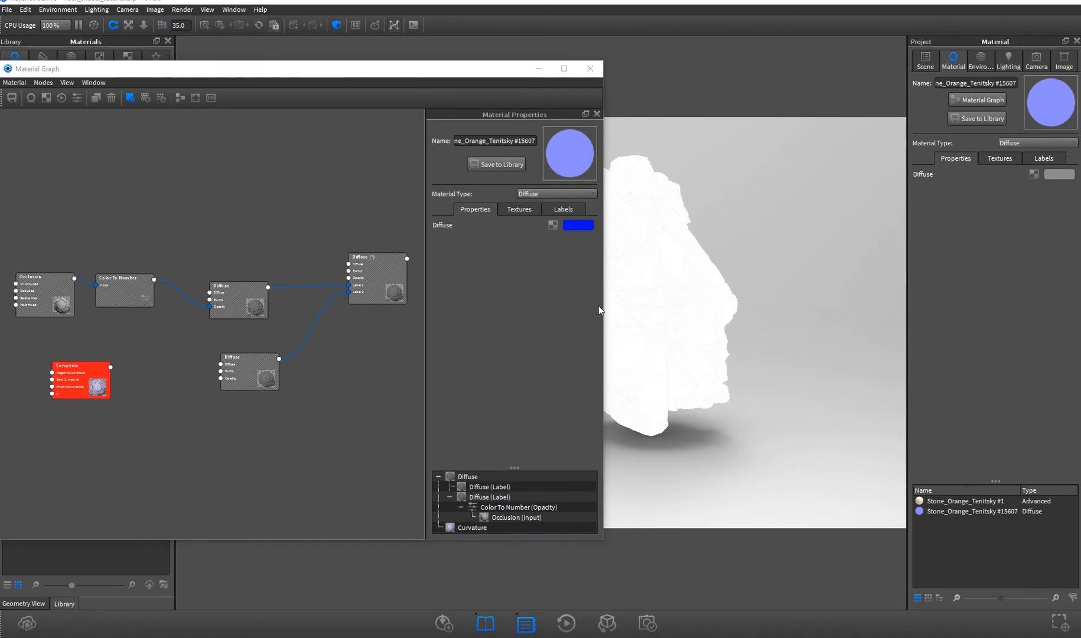
drag(603, 312, 536, 310)
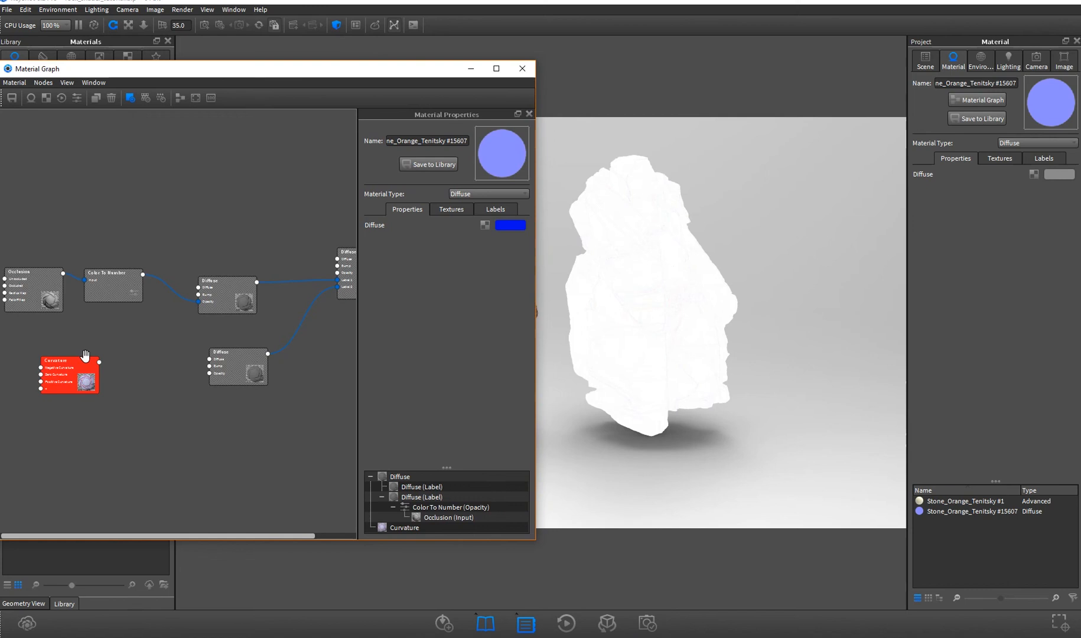
Set the Curvature texture's Cutoff to 0.13 so the rock's edges stand out in the preview
click(67, 371)
drag(66, 371, 93, 389)
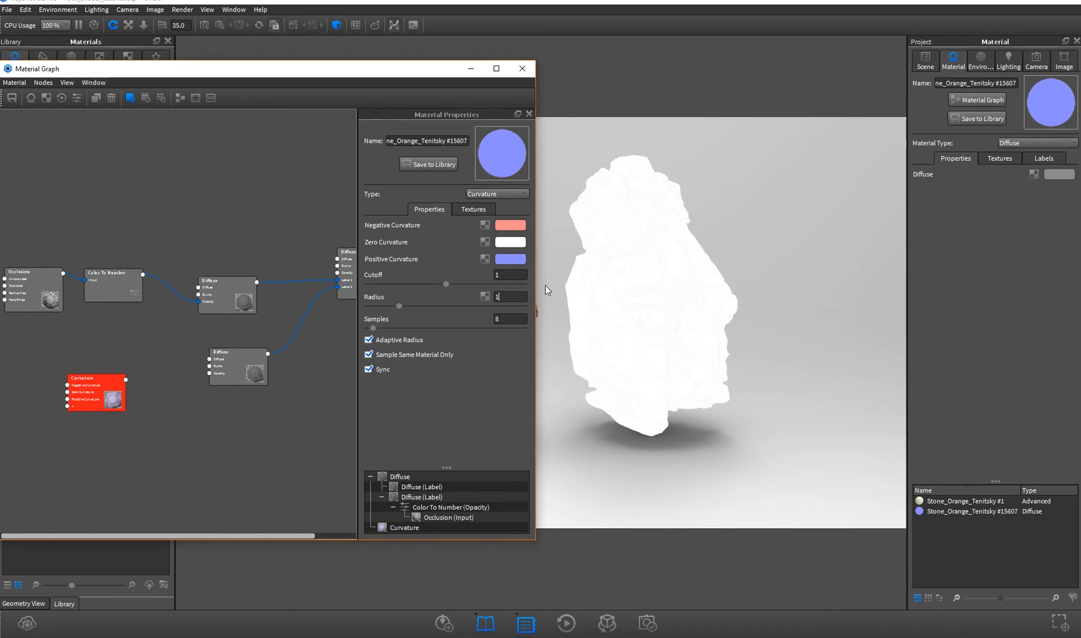
drag(443, 284, 412, 290)
drag(394, 289, 400, 314)
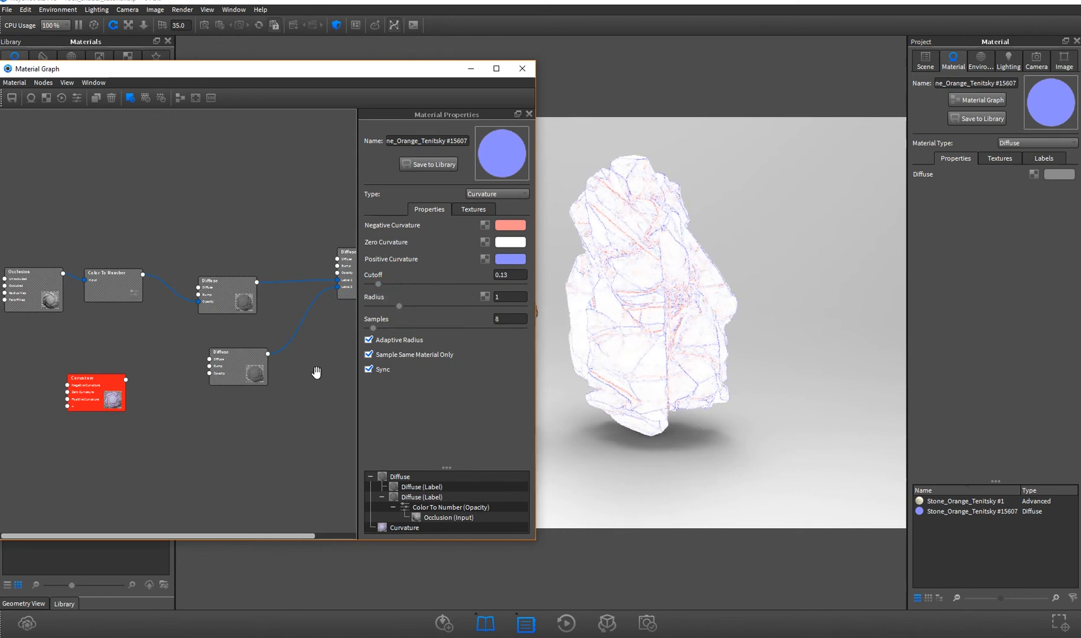
drag(96, 387, 82, 381)
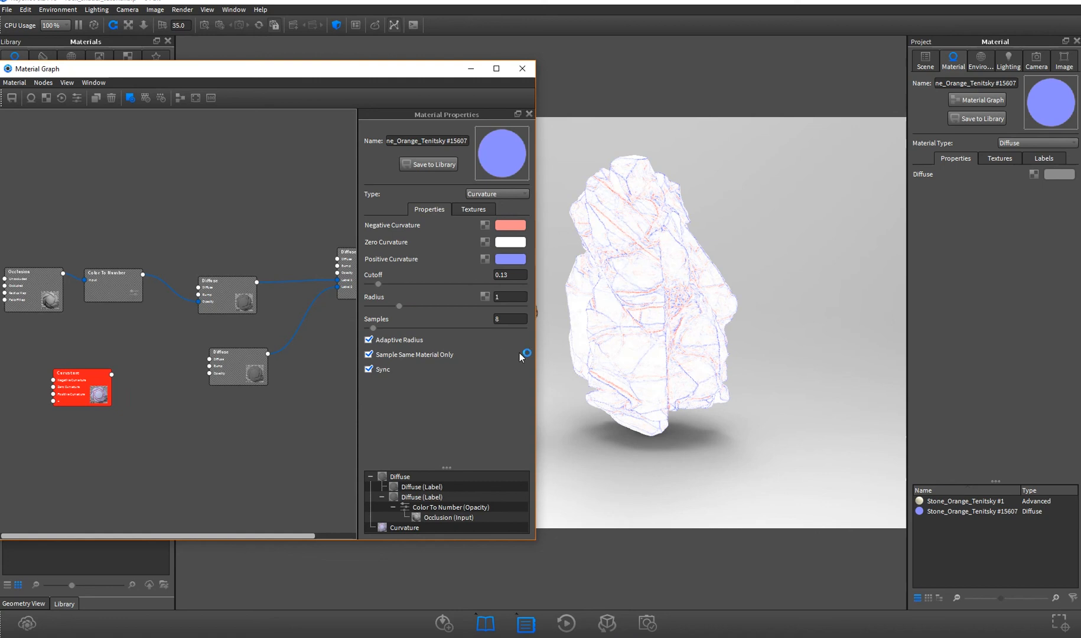
Set both the Negative Curvature and Positive Curvature colours of the Curvature texture to black
click(510, 226)
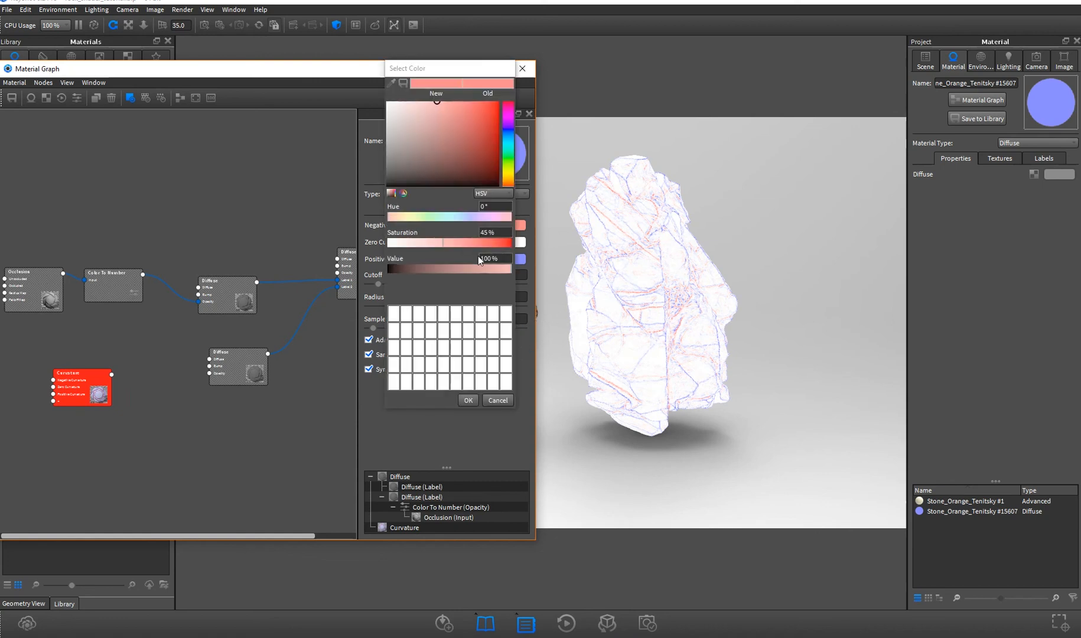
drag(433, 169, 411, 285)
click(468, 400)
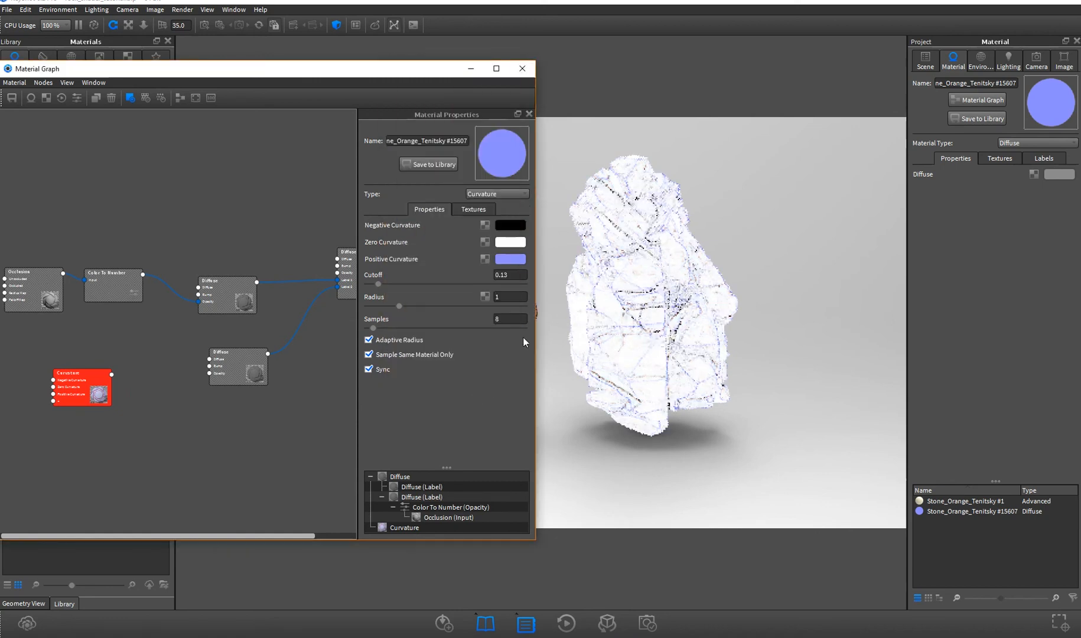
click(522, 261)
drag(437, 171, 388, 220)
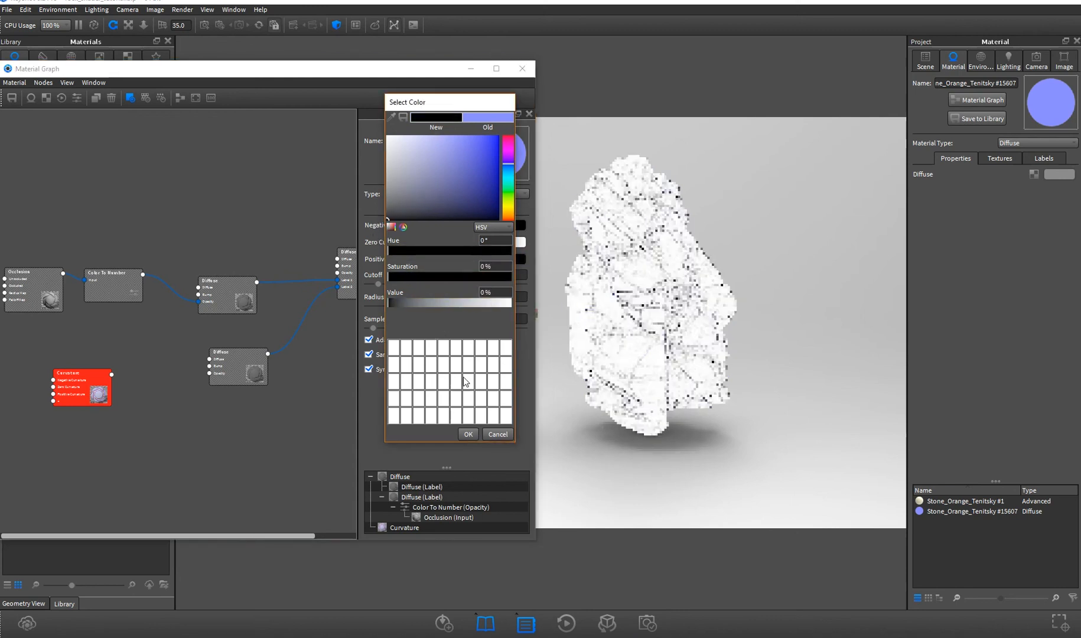
click(468, 434)
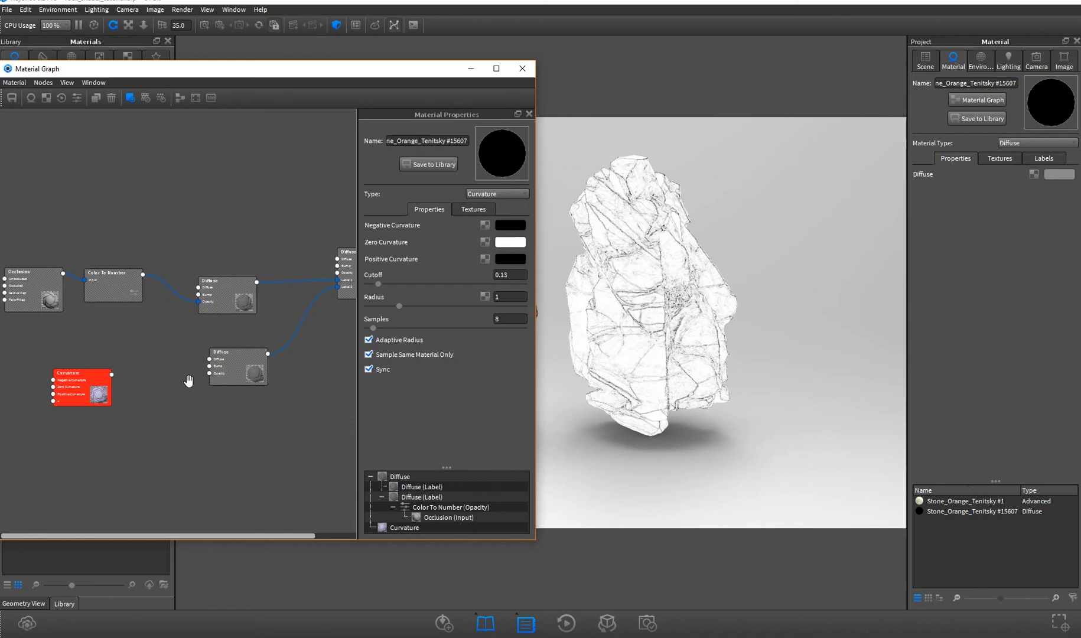
Space out the Curvature and lower Diffuse label nodes, and connect the Curvature output to that label's Opacity
drag(99, 387, 56, 397)
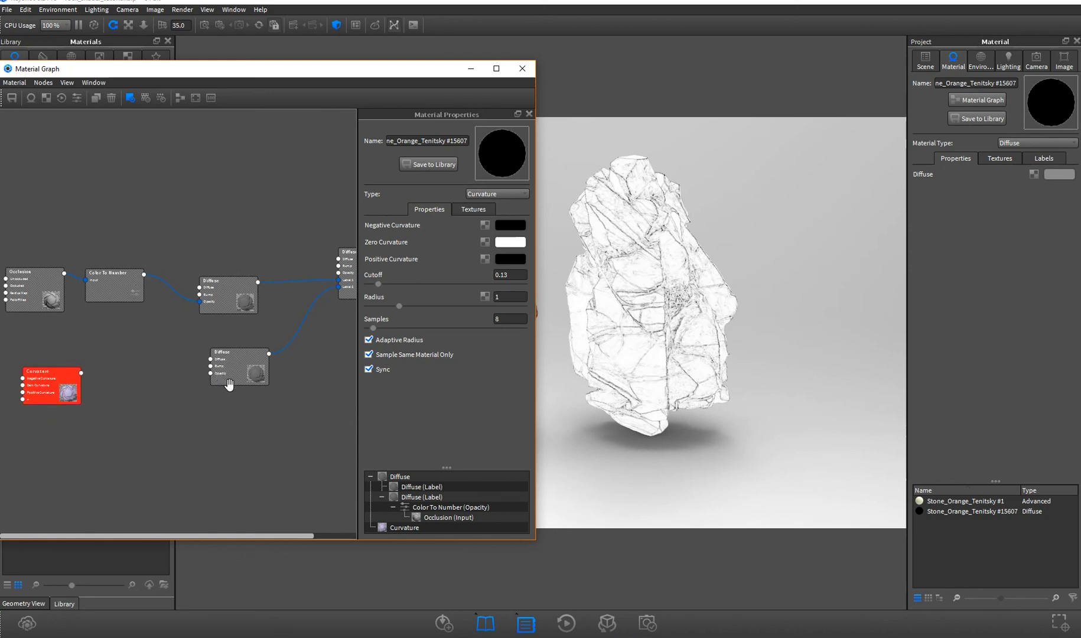
drag(246, 369, 248, 395)
drag(74, 388, 68, 400)
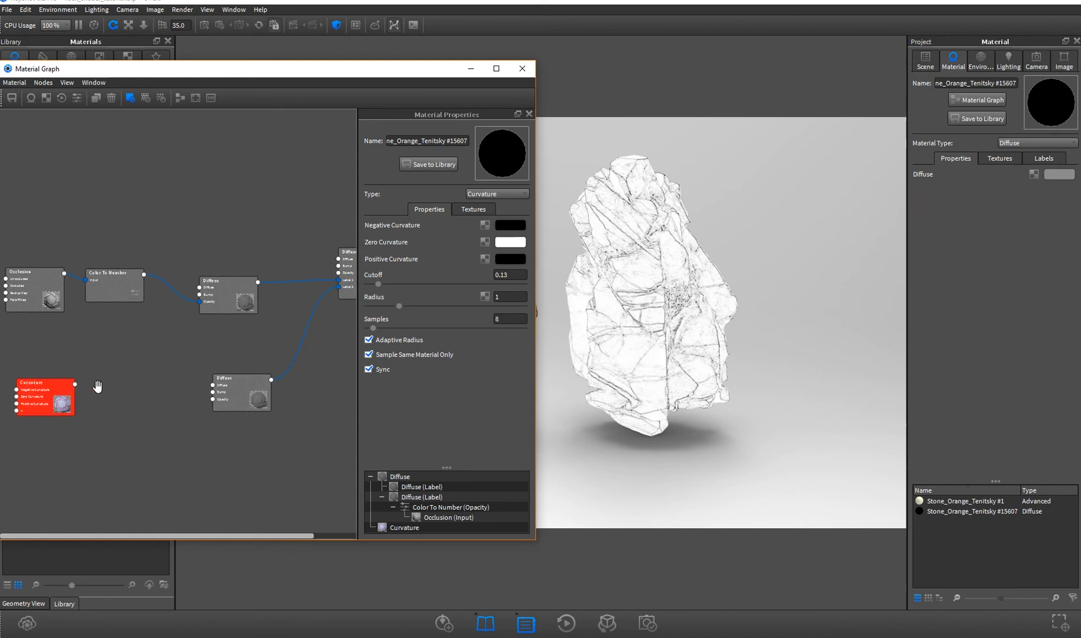
drag(228, 397, 215, 397)
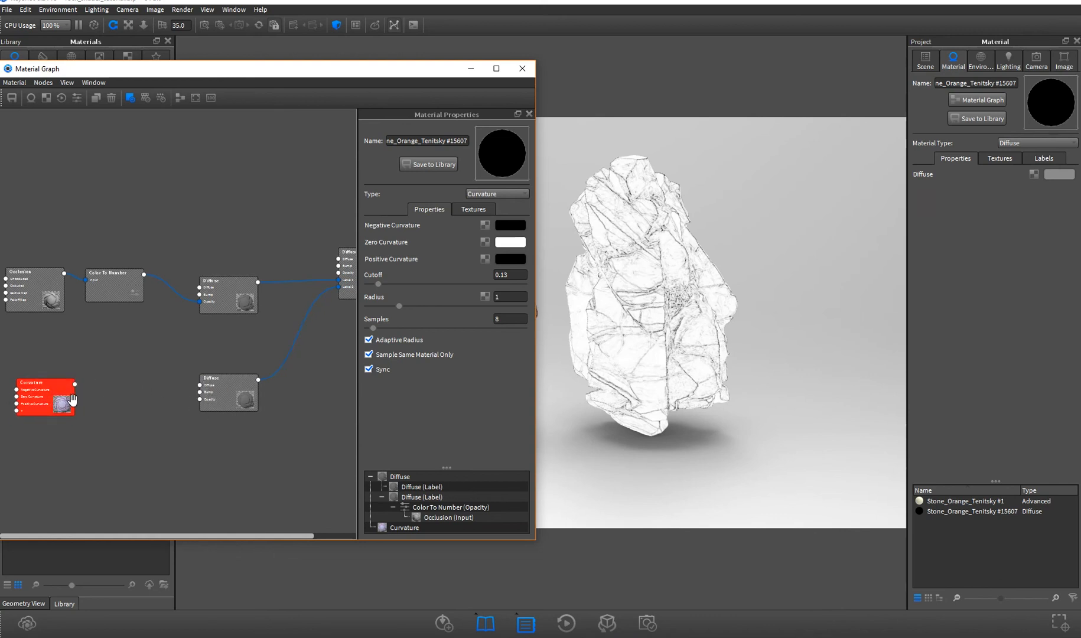
click(225, 389)
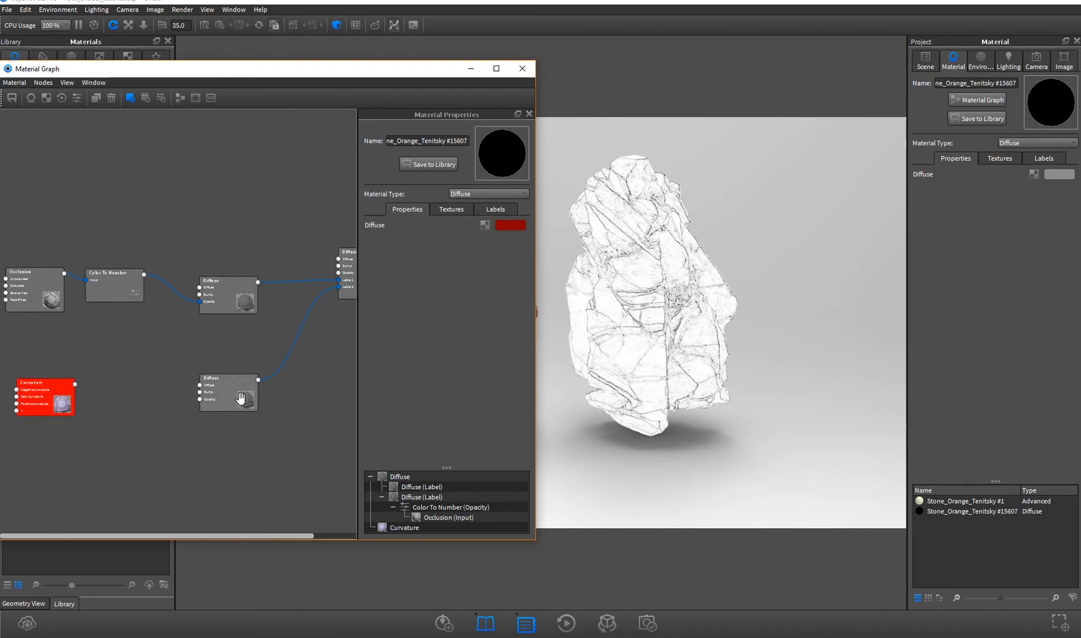
drag(236, 398, 220, 399)
drag(74, 385, 220, 405)
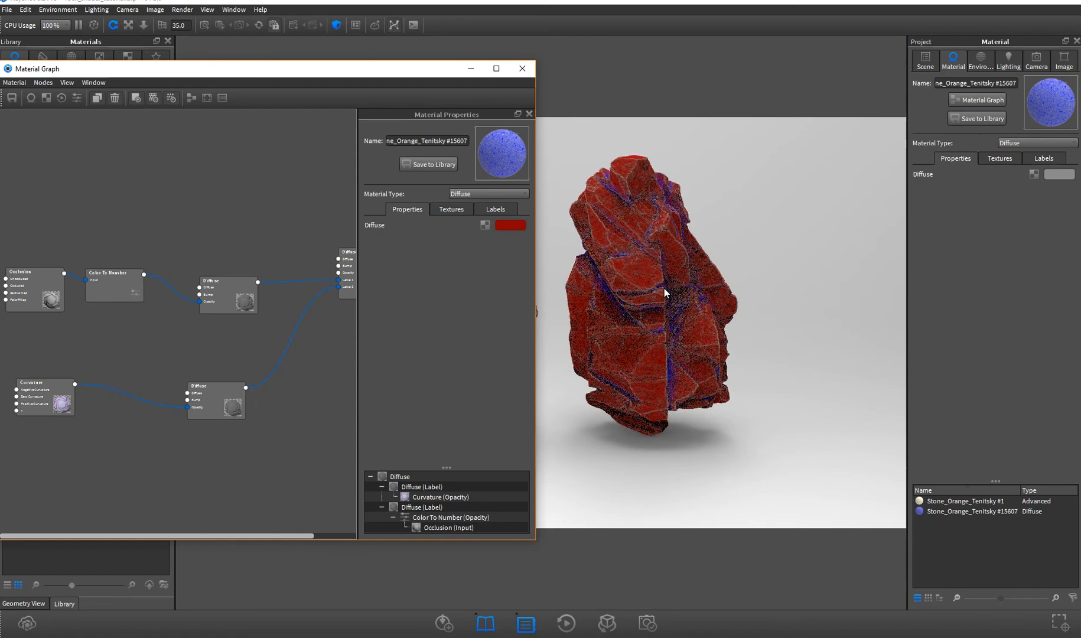
Set the lower Diffuse label's colour to white
click(511, 226)
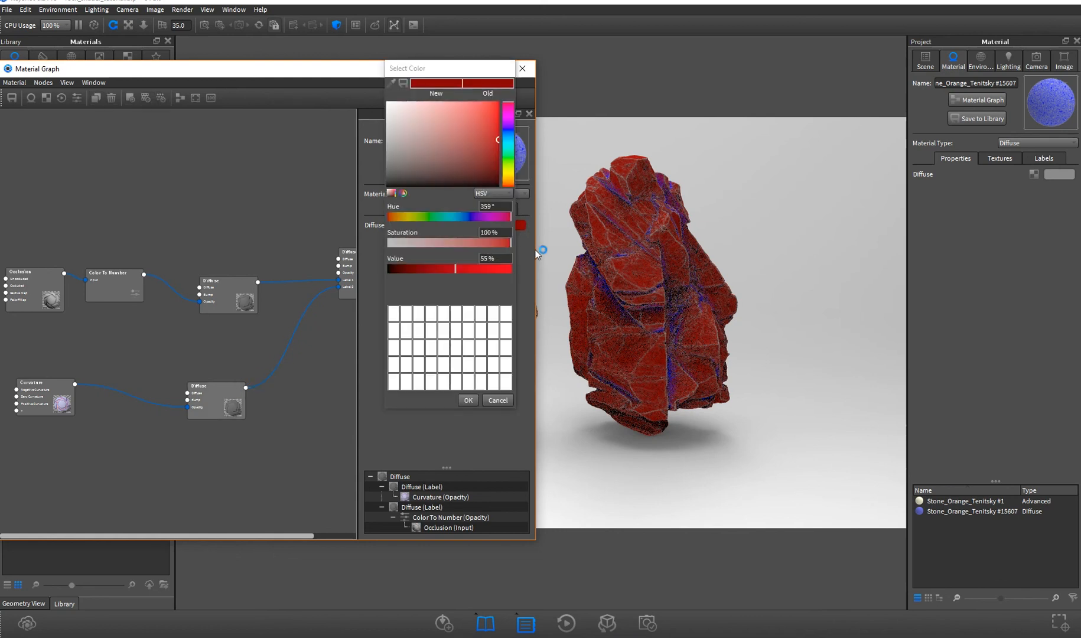
drag(446, 161, 383, 103)
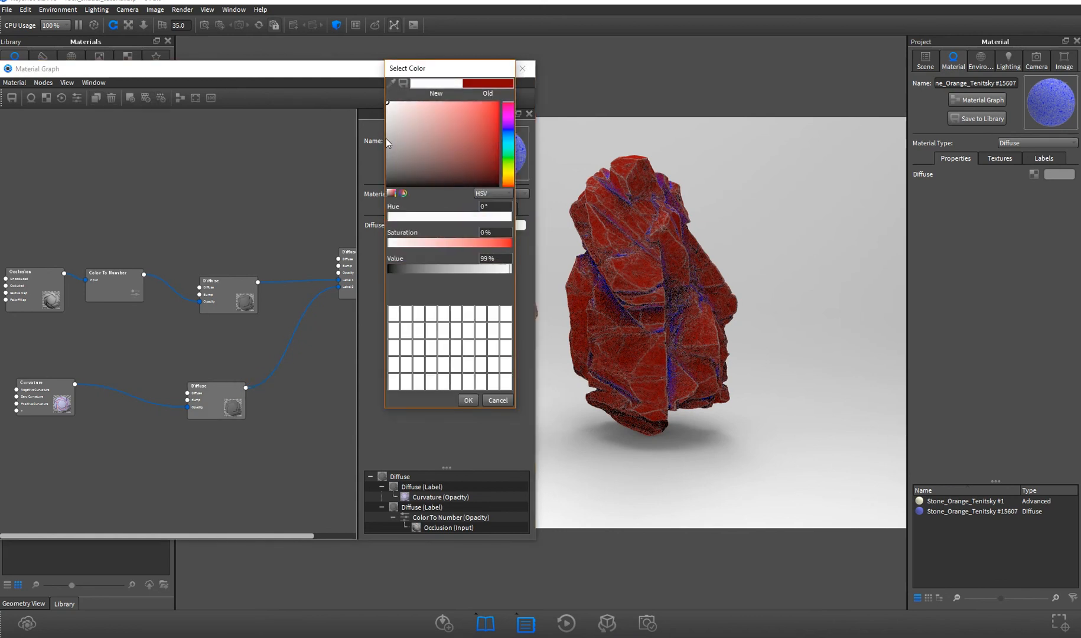
click(474, 400)
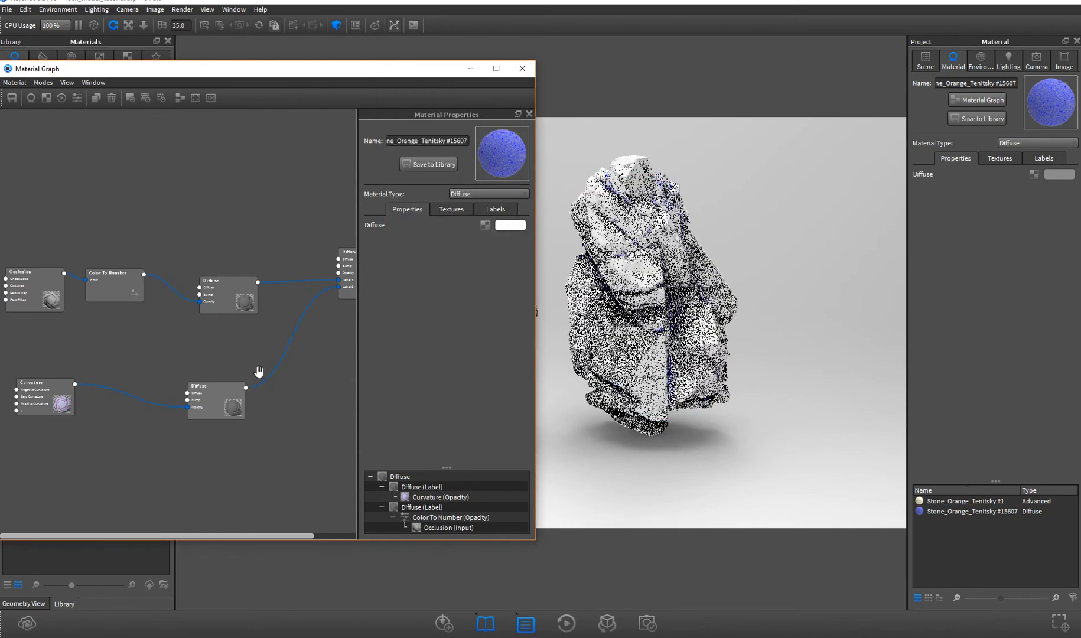
Try a light red colour on the lower Diffuse label and return it to white
click(523, 226)
drag(422, 132, 441, 104)
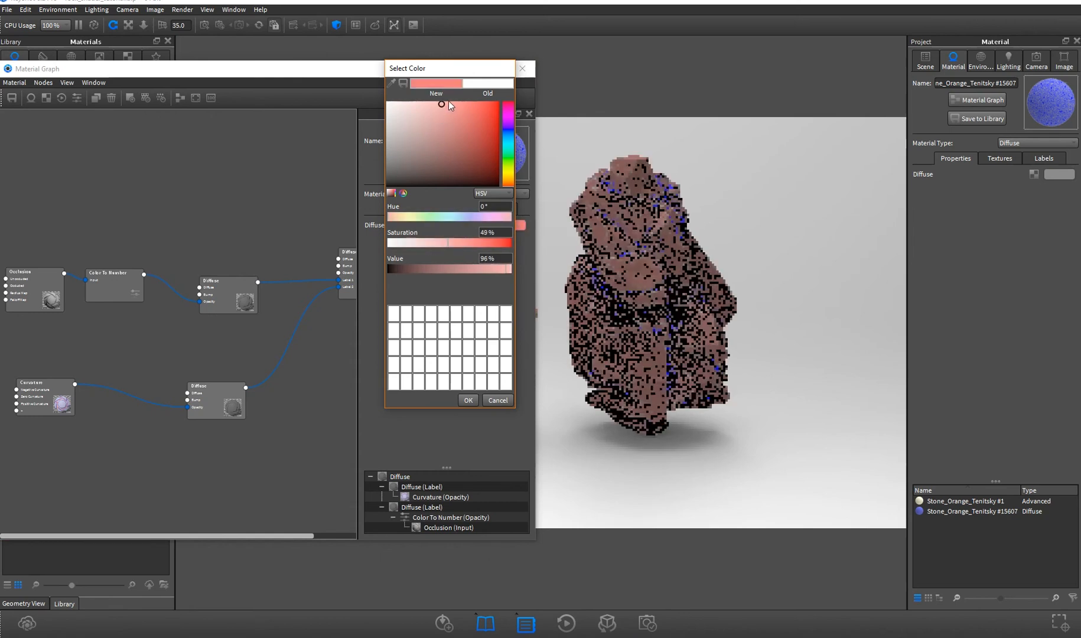
drag(472, 155, 373, 92)
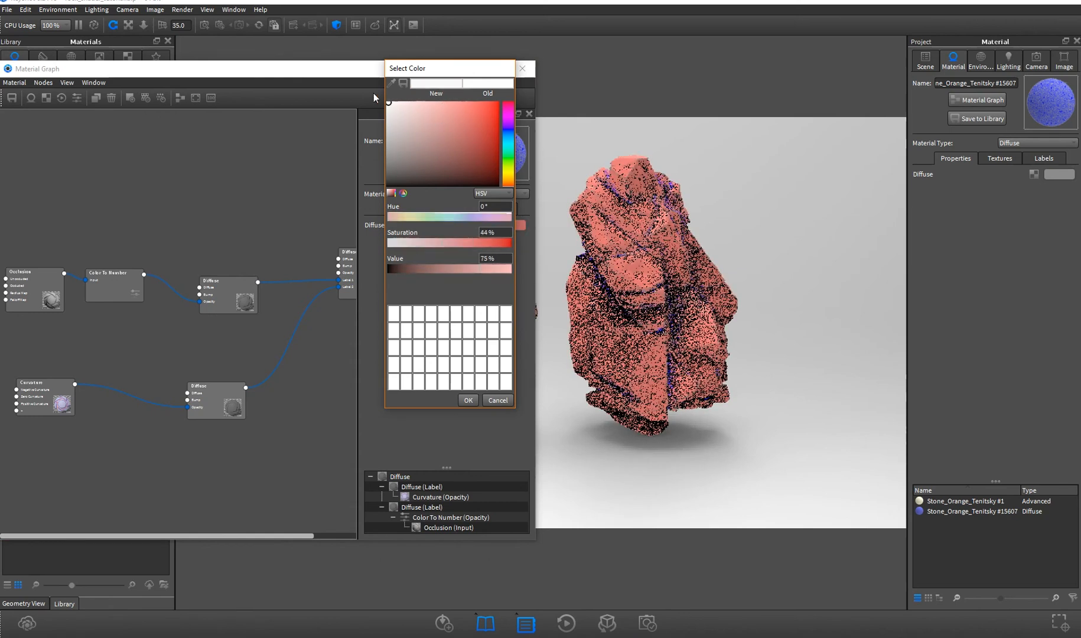
click(468, 400)
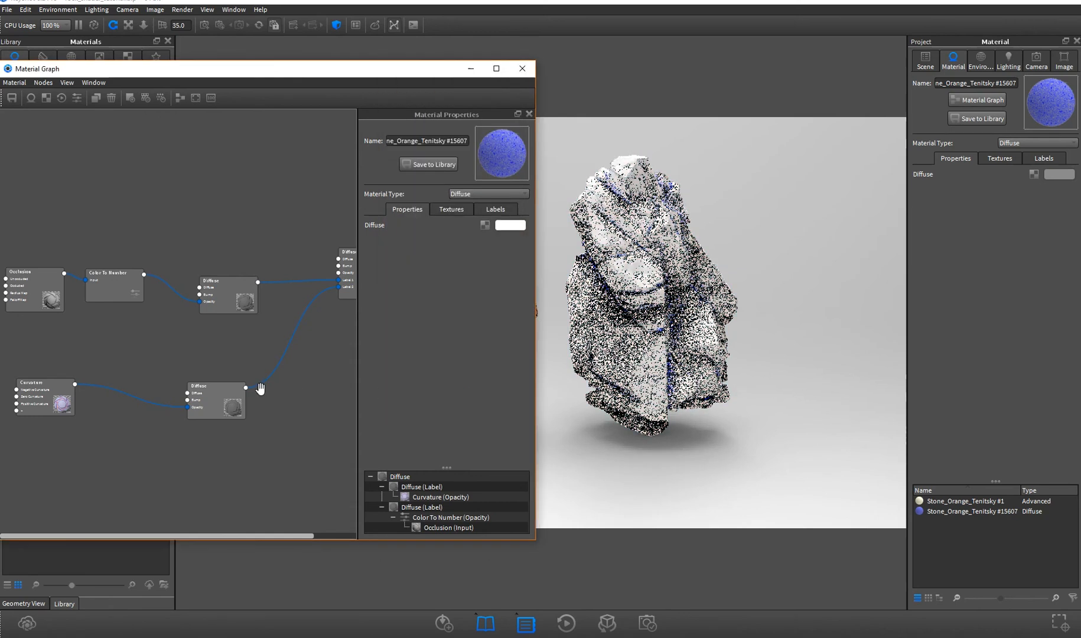
Tighten the layout of the Curvature and lower Diffuse label nodes beneath the Occlusion branch
drag(228, 382, 243, 366)
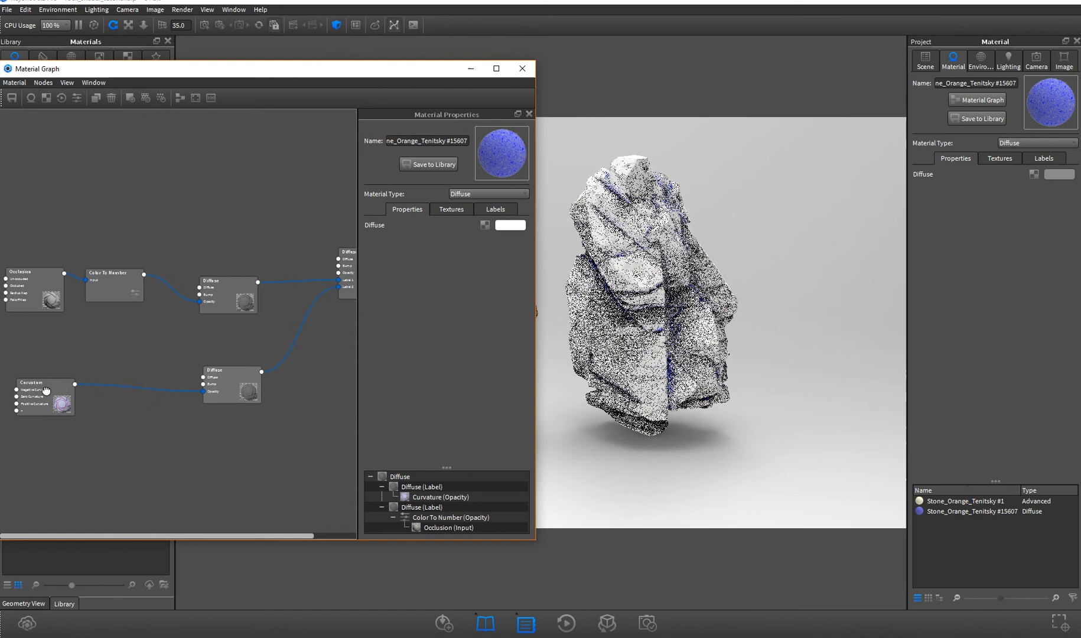
drag(45, 389, 76, 379)
drag(260, 384, 242, 384)
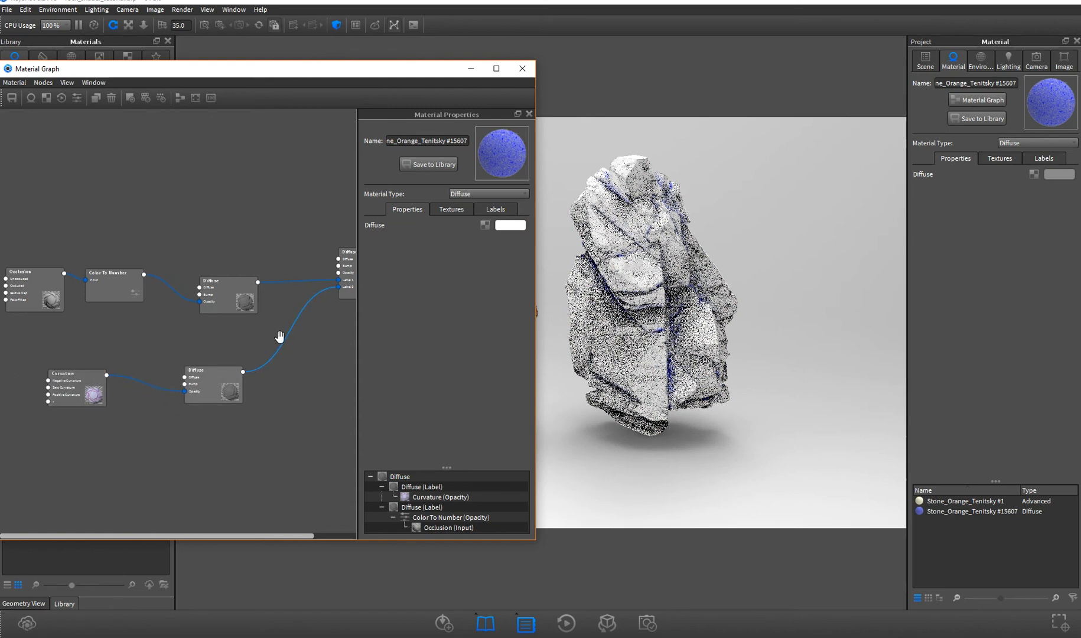
Bring the base Diffuse node closer to its labels and set its colour to bright red
drag(342, 256, 319, 268)
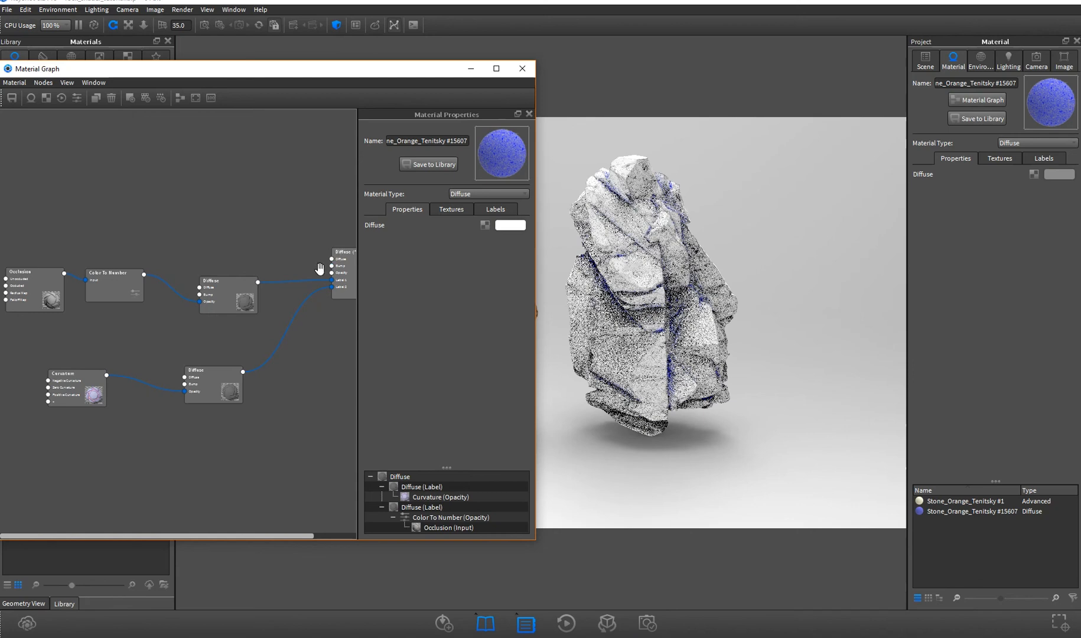
click(510, 224)
drag(490, 145, 499, 102)
mouse_move(491, 155)
mouse_down()
mouse_move(496, 139)
mouse_move(504, 187)
mouse_move(470, 158)
mouse_move(499, 103)
mouse_up()
click(467, 400)
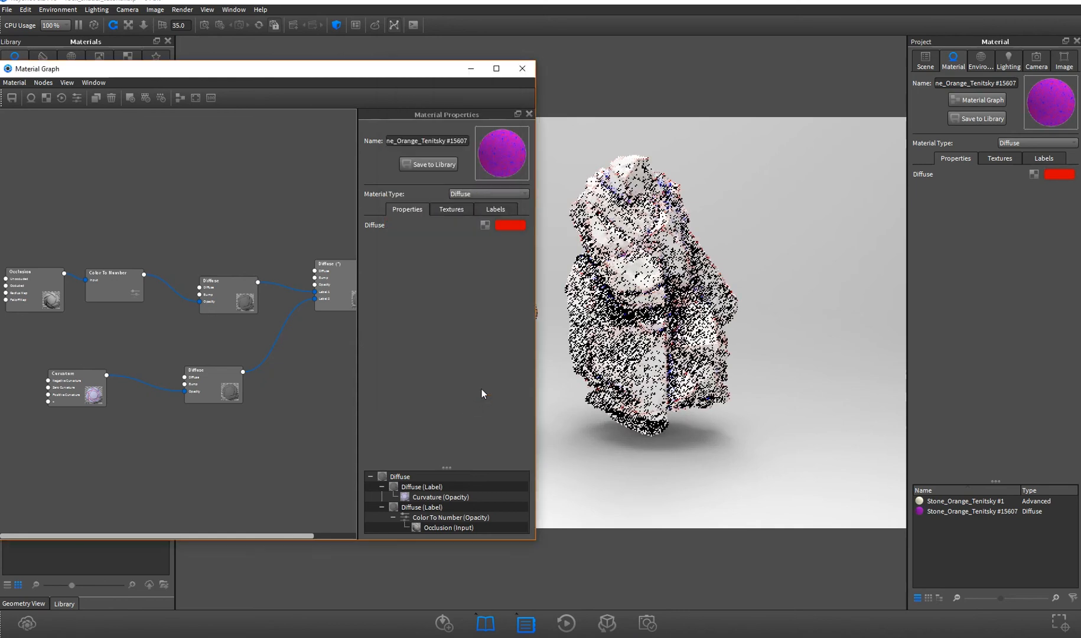
Spread the Curvature and lower Diffuse label nodes apart and add a Color To Number utility node between them
drag(54, 395, 24, 395)
drag(218, 388, 248, 387)
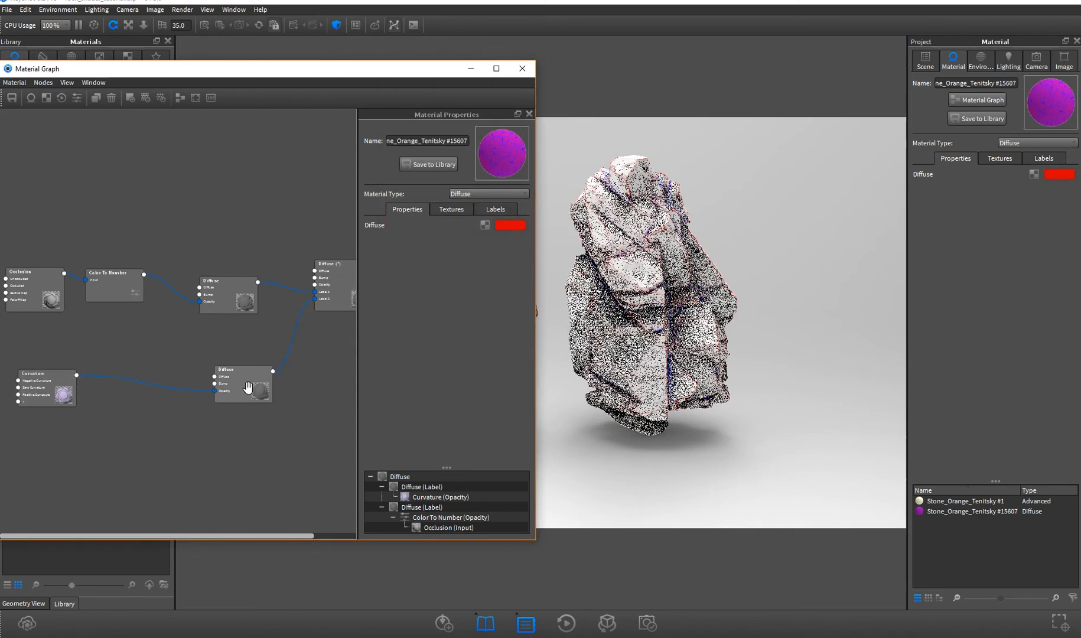
right_click(152, 342)
mouse_move(214, 443)
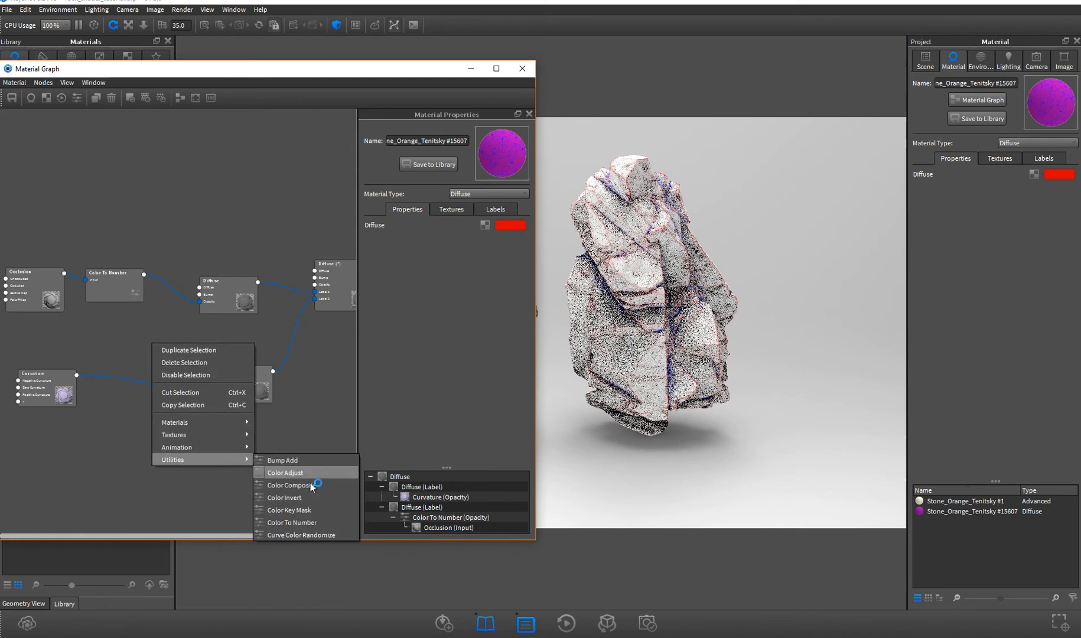
click(289, 522)
Set the new Color To Number node's Output From to 1 and Output To to 0
click(184, 363)
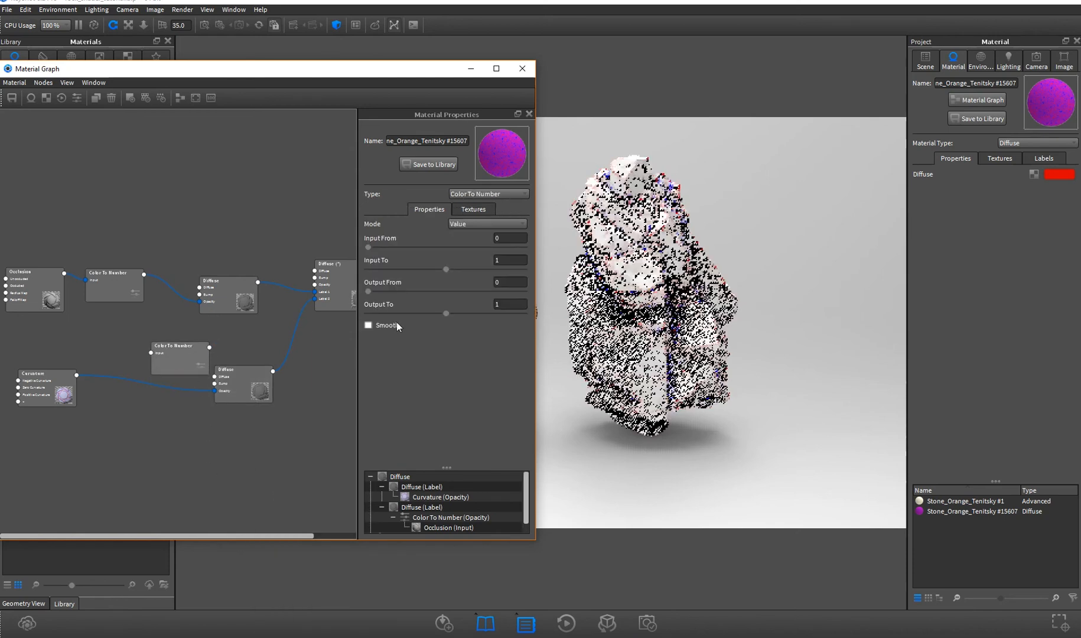
text(1)
click(496, 305)
text(0)
click(209, 471)
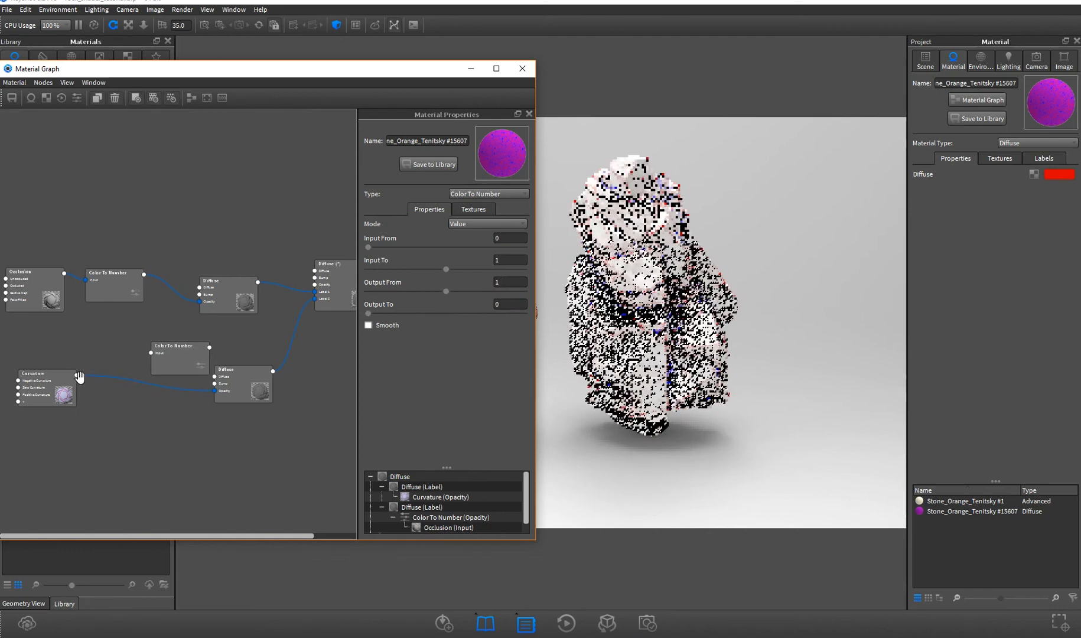
Route the Curvature texture through the new Color To Number node into the lower Diffuse label's Opacity and align the nodes
drag(153, 354, 129, 369)
drag(242, 378, 261, 368)
drag(184, 362, 234, 381)
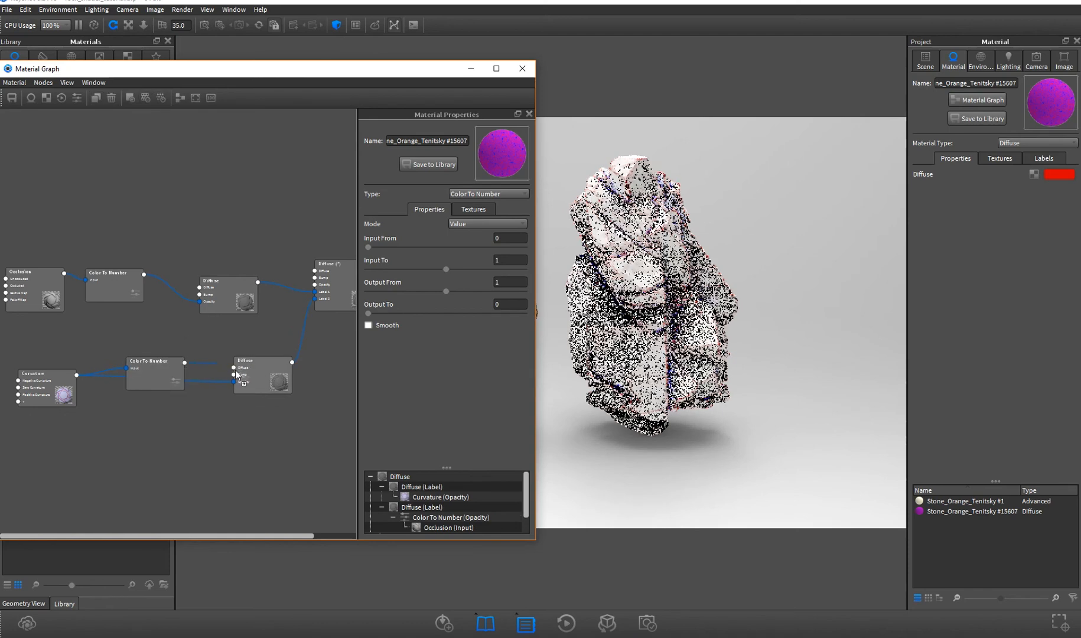
drag(159, 381, 161, 390)
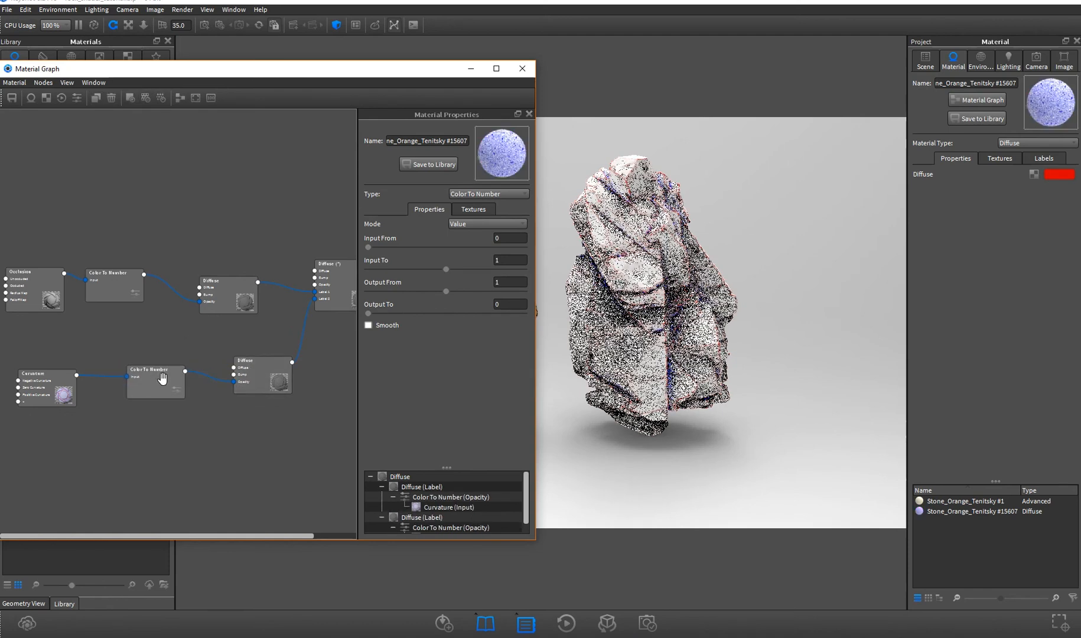
Move the Material Graph window clear of both rocks to compare their materials, and bring it back
click(262, 374)
drag(328, 69, 533, 500)
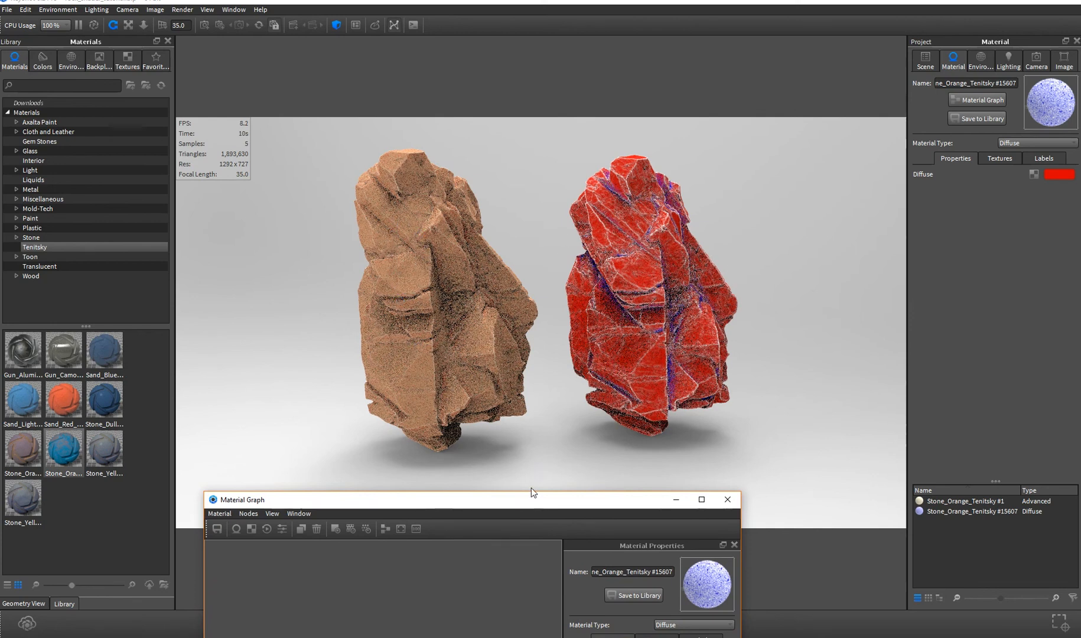
drag(521, 504, 373, 90)
Set the main Diffuse node's colour to a muted red with hue 359°, saturation 57% and value 79%
drag(309, 392, 295, 395)
drag(364, 429, 272, 434)
double_click(343, 281)
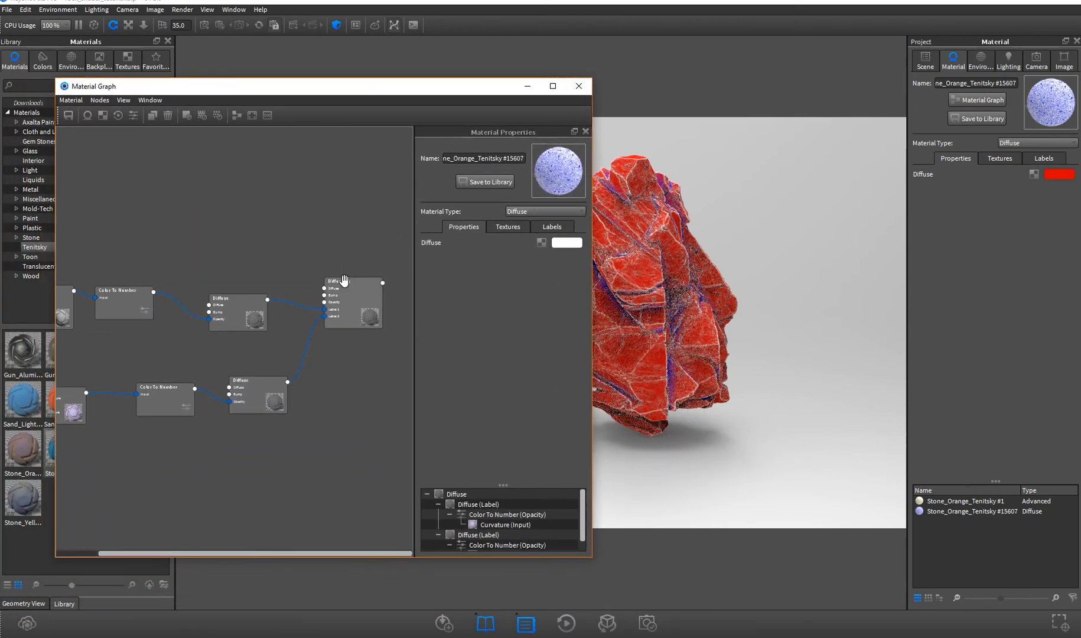
drag(346, 295, 340, 307)
click(572, 246)
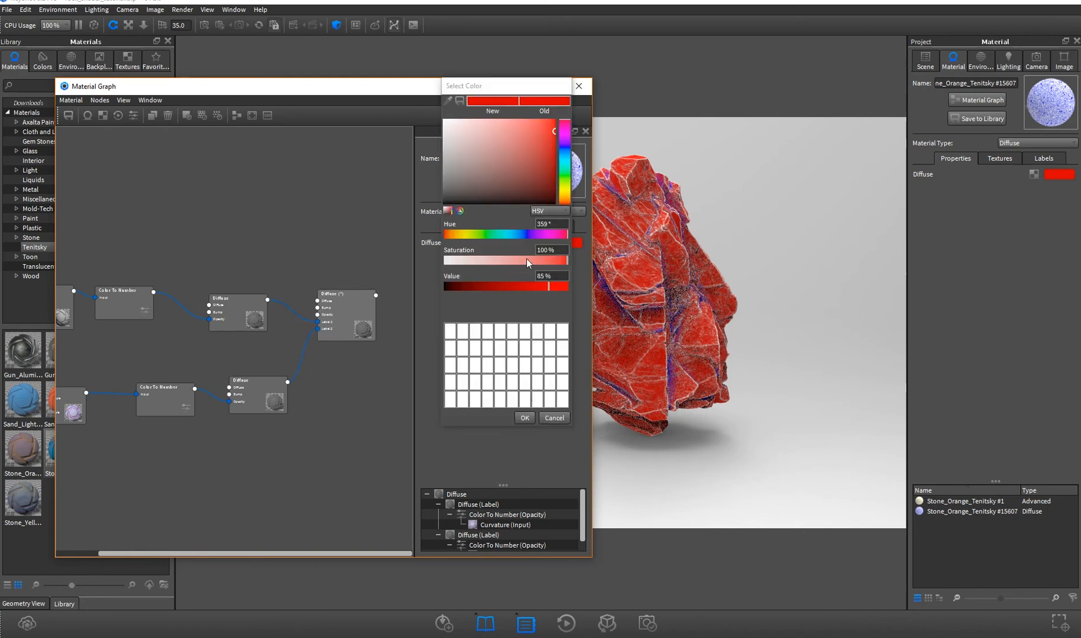
click(534, 168)
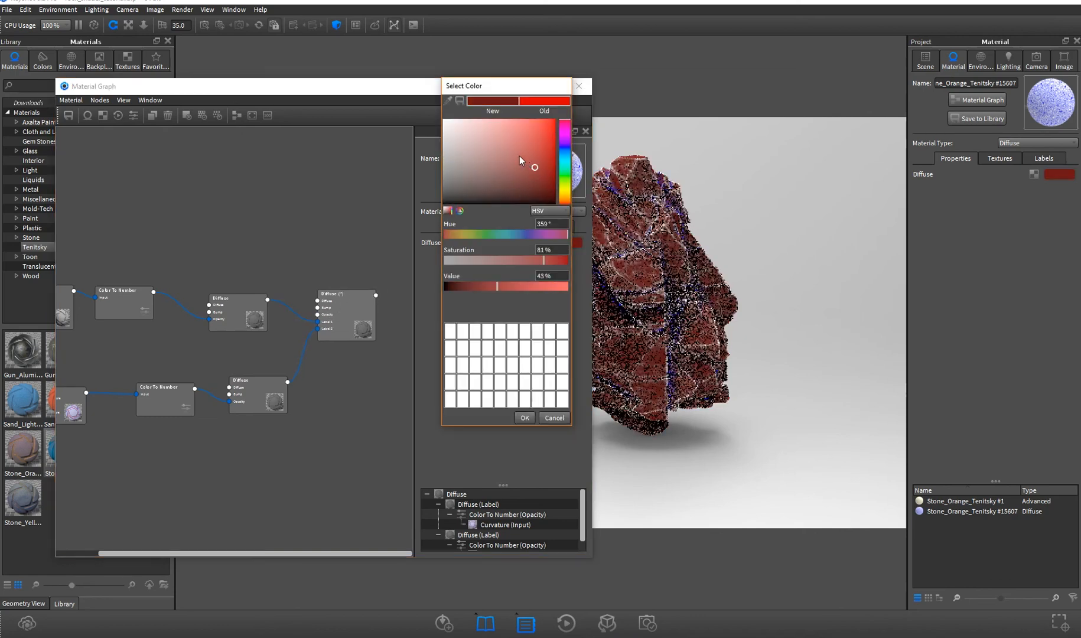
click(515, 130)
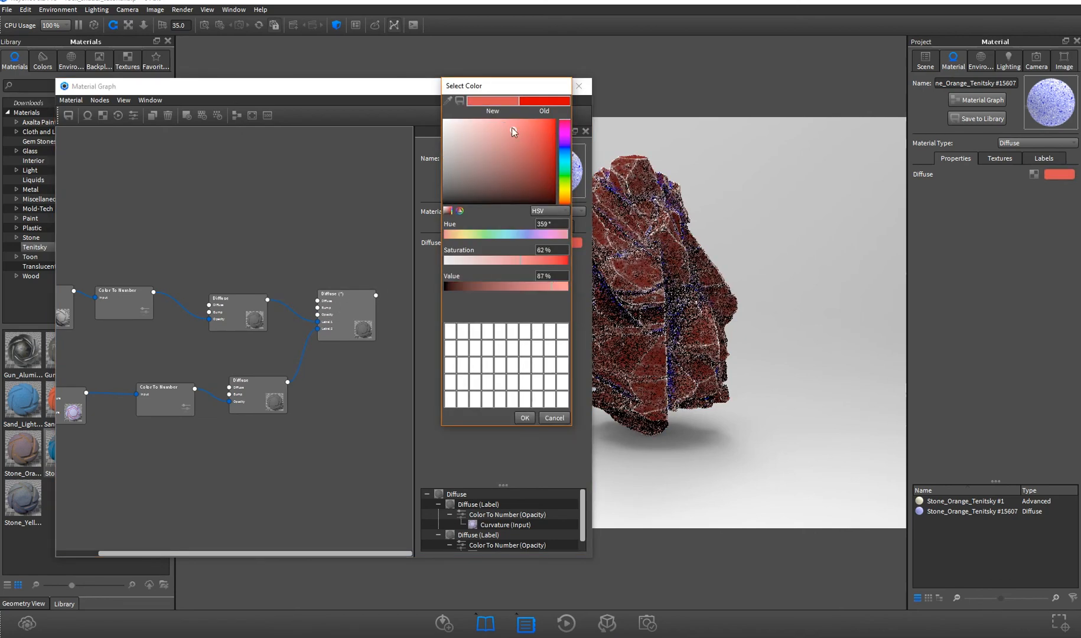
click(507, 137)
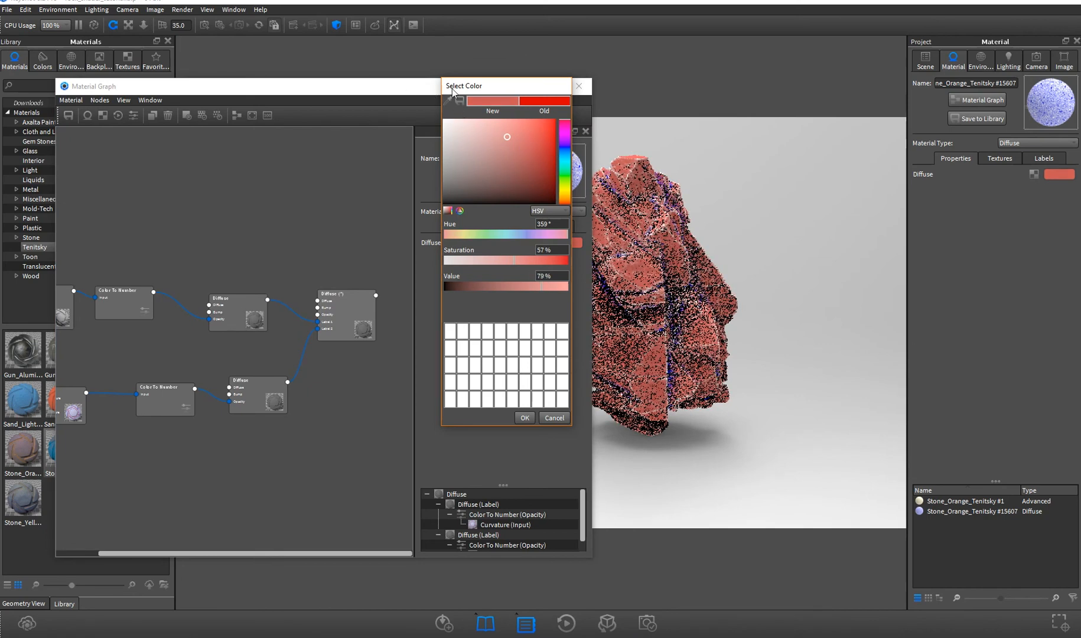
drag(499, 88, 423, 110)
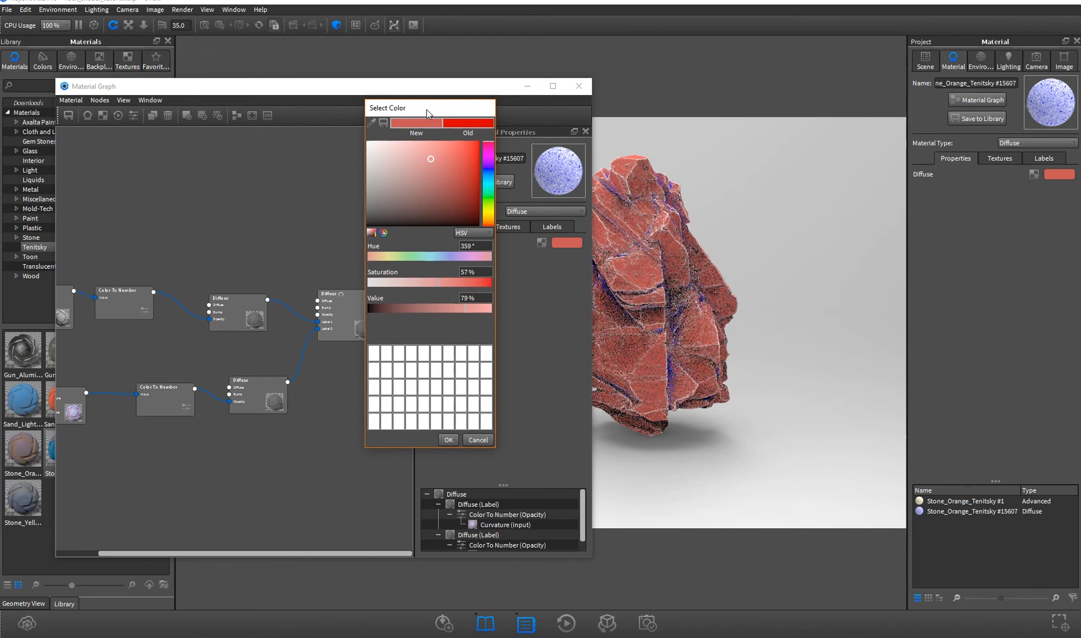
click(449, 440)
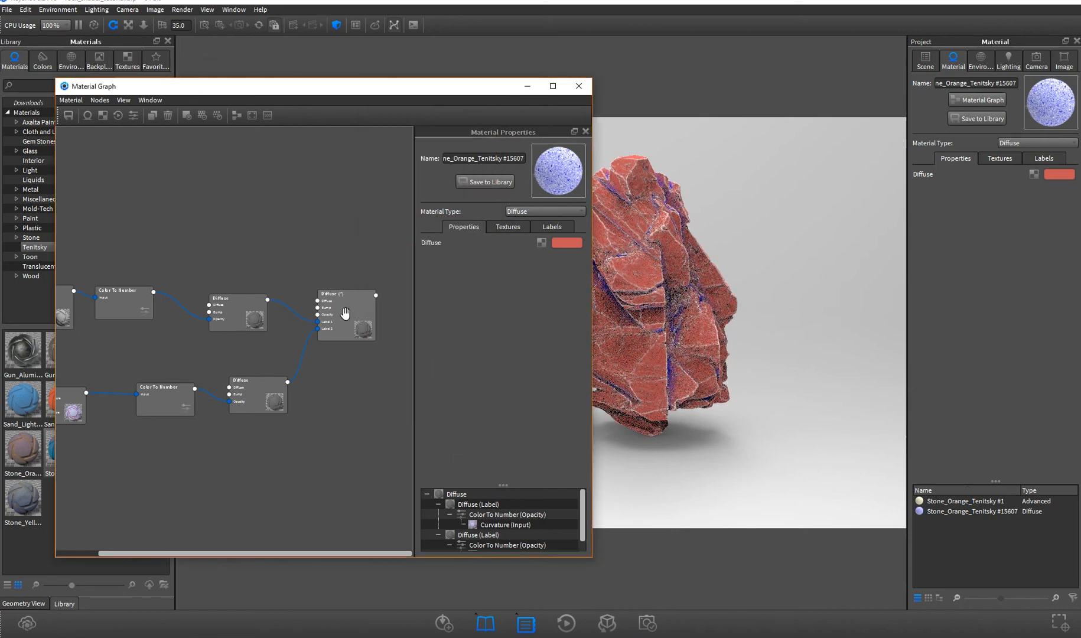
drag(338, 310, 346, 292)
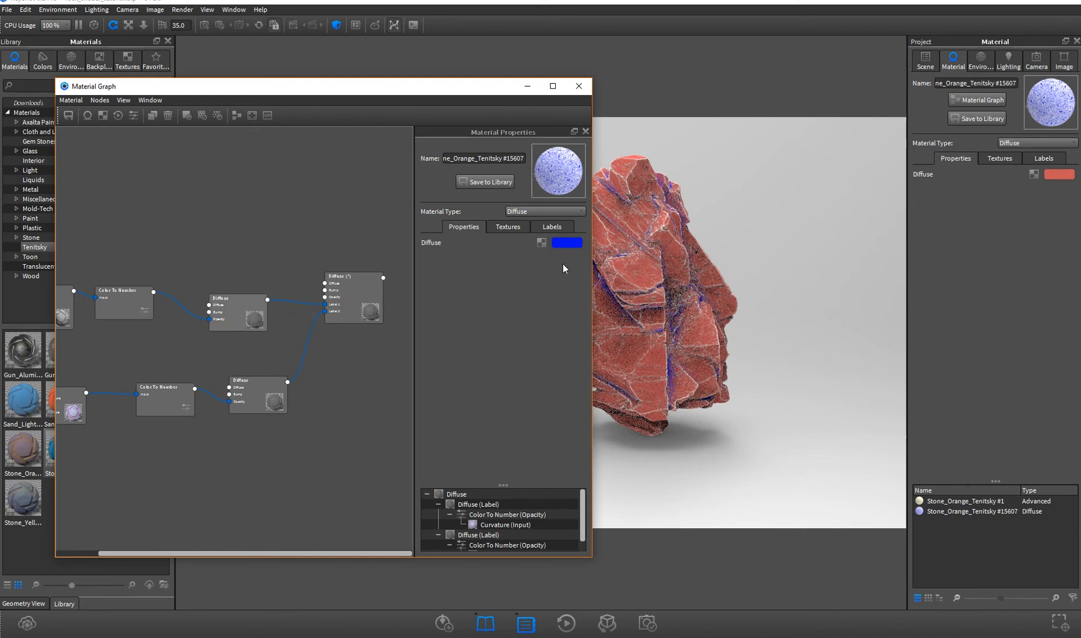
click(567, 243)
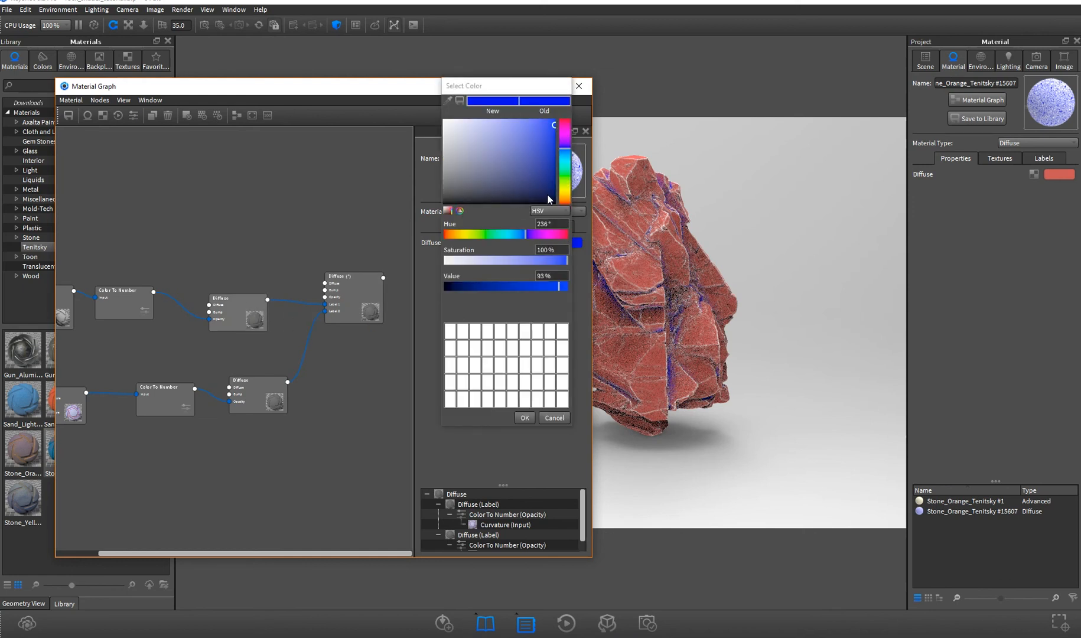
click(565, 201)
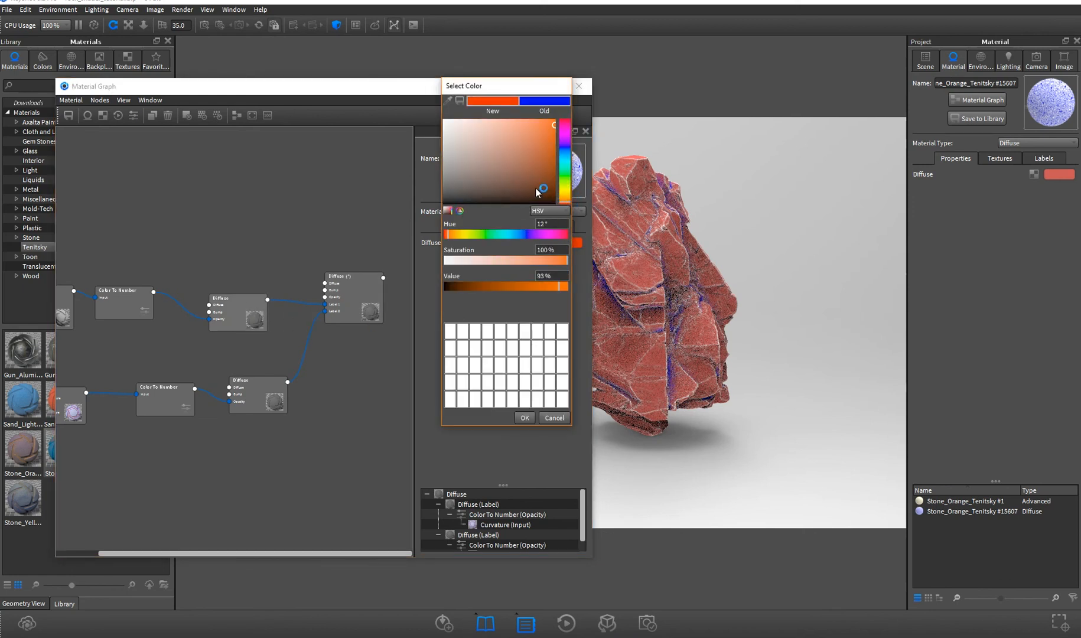
drag(564, 201, 564, 179)
click(533, 150)
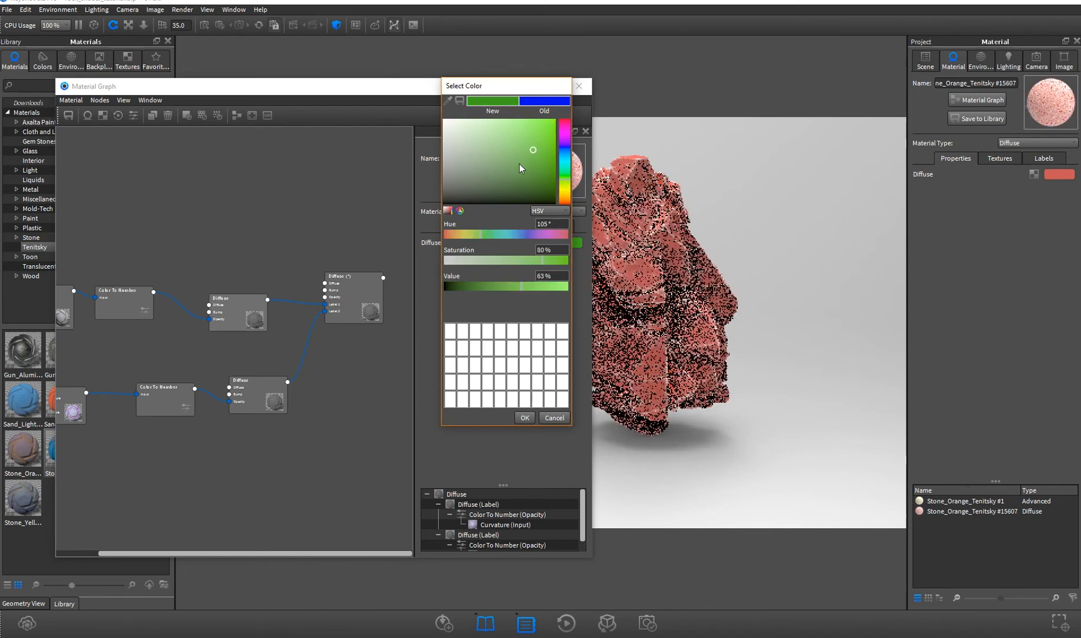
drag(507, 154, 480, 134)
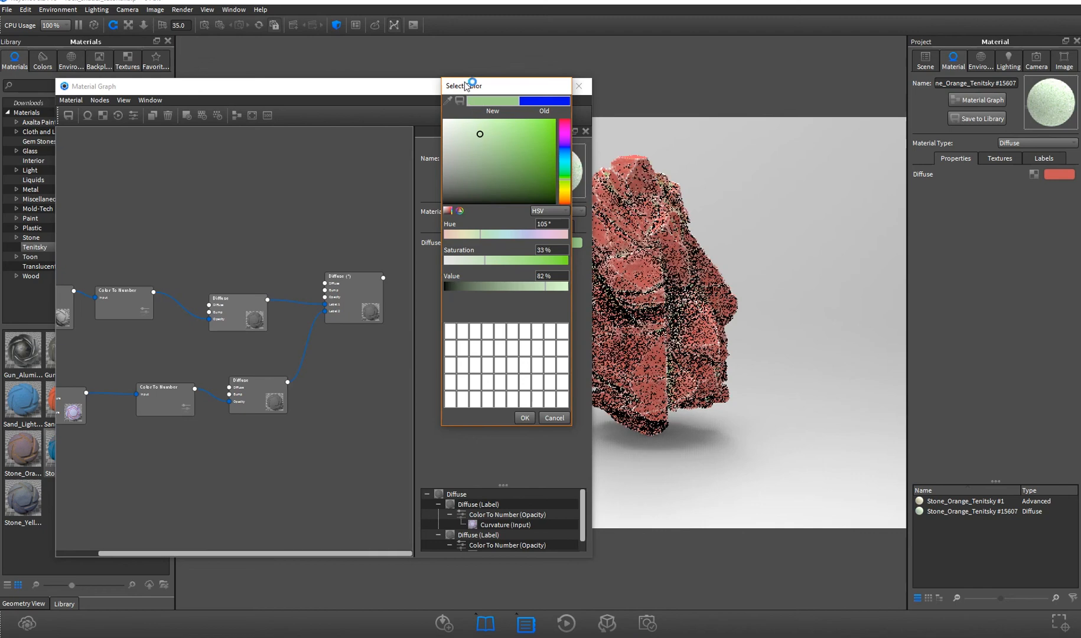
drag(490, 89, 367, 101)
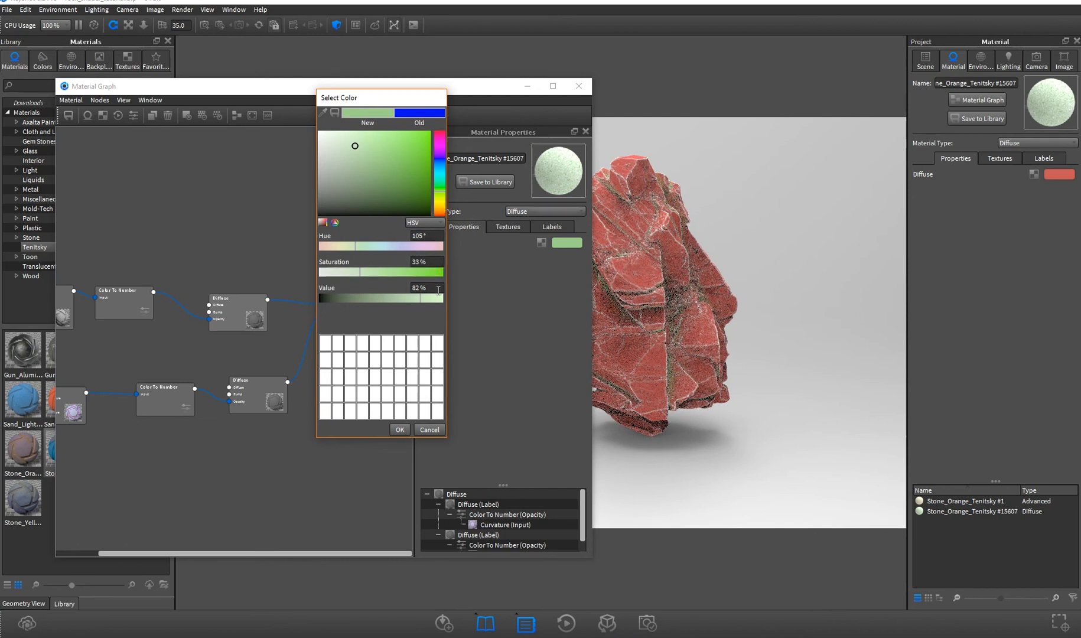
drag(400, 196, 406, 170)
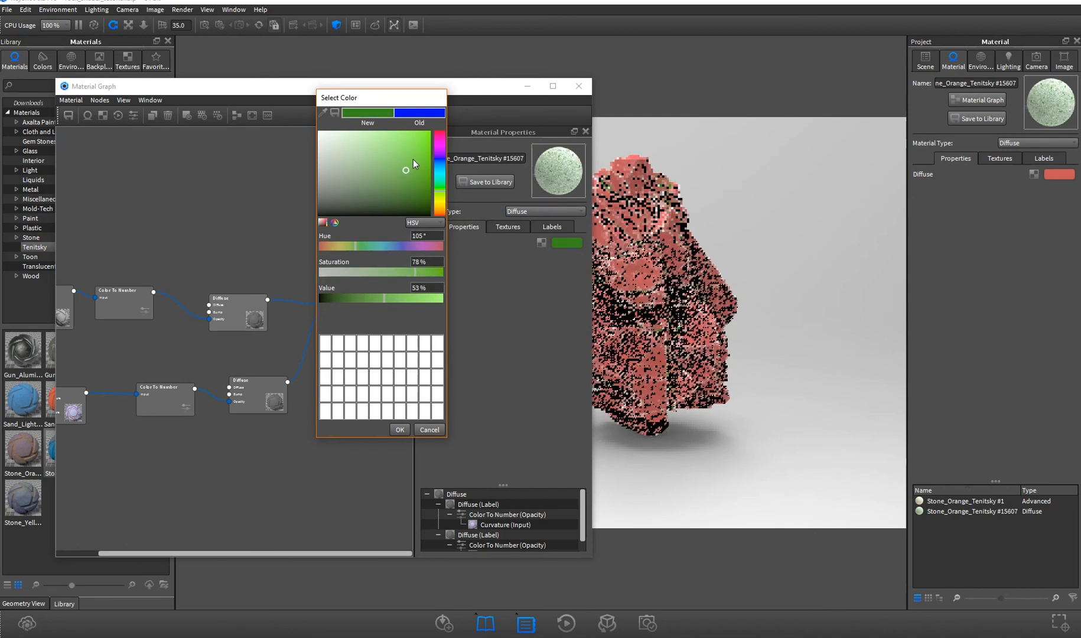
click(430, 430)
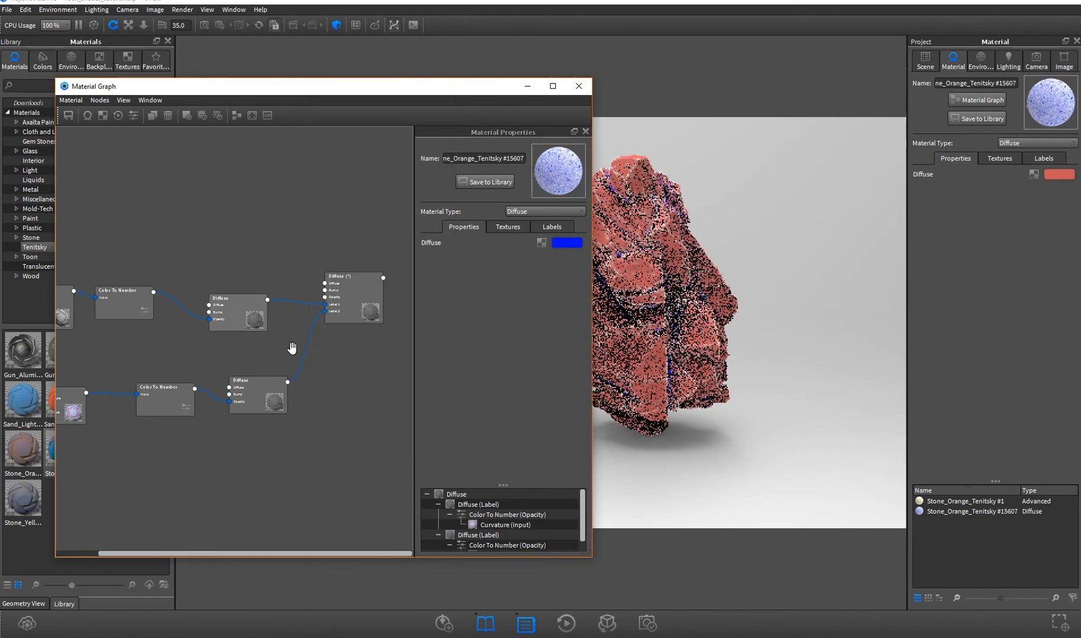
Arrange the Occlusion and Curvature chains in two compact parallel rows and set the main Diffuse node midway between their outputs
drag(318, 404, 409, 405)
mouse_move(302, 378)
mouse_down()
mouse_move(336, 378)
mouse_move(310, 382)
mouse_up()
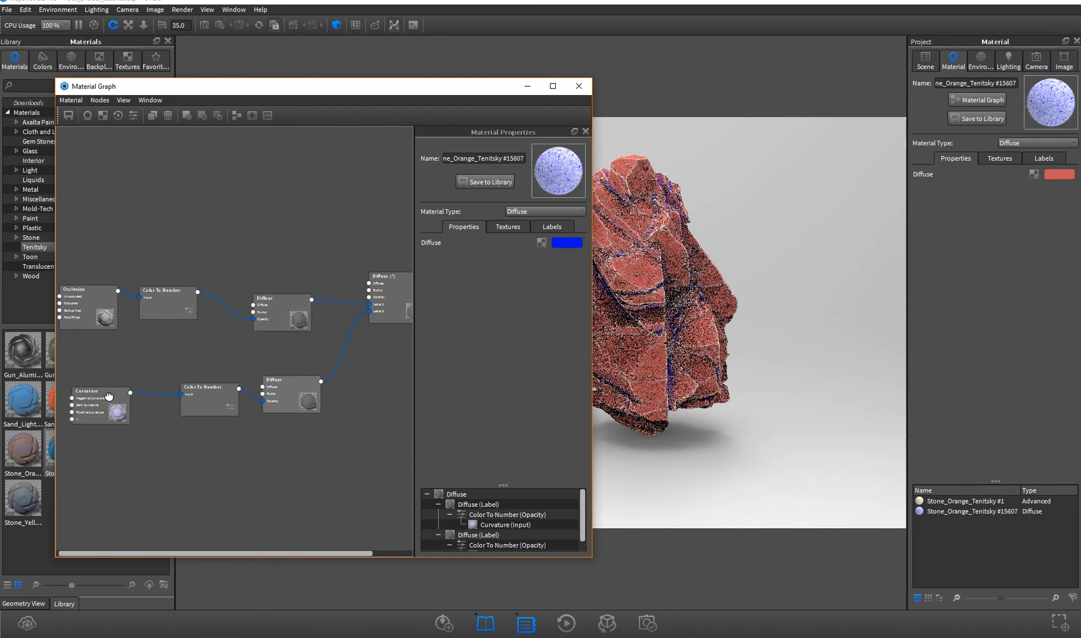
drag(108, 398, 107, 382)
drag(198, 387, 191, 370)
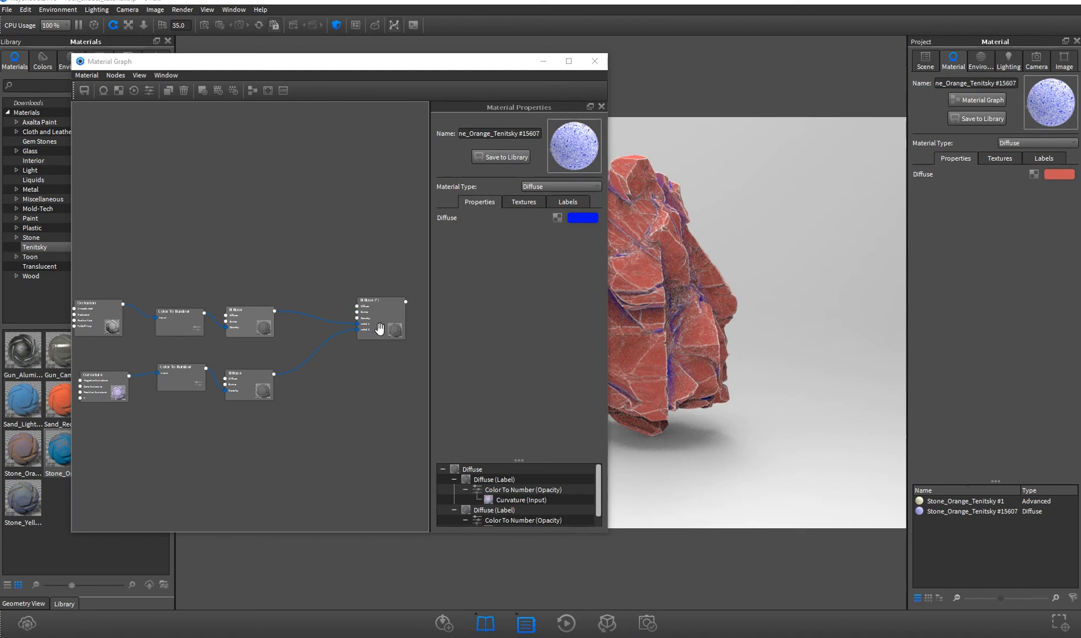
drag(370, 330, 353, 363)
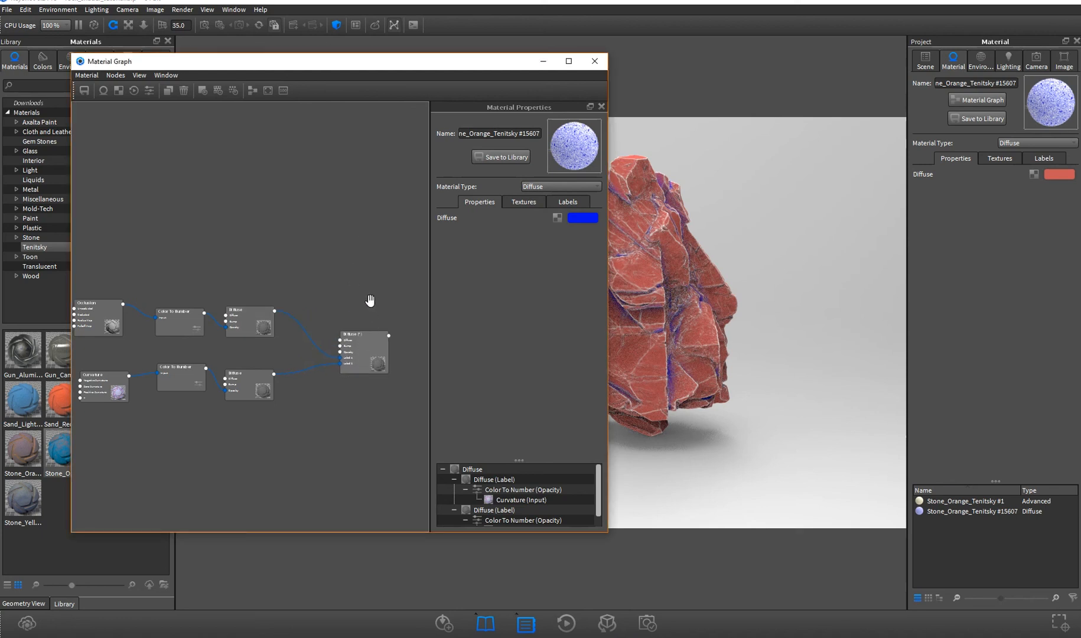
Minimise the Material Graph and examine the finished stone rock close up, then both rocks together from a slightly different angle
click(544, 61)
alt+right_drag(505, 287, 903, 485)
scroll(397, 340, up, 4)
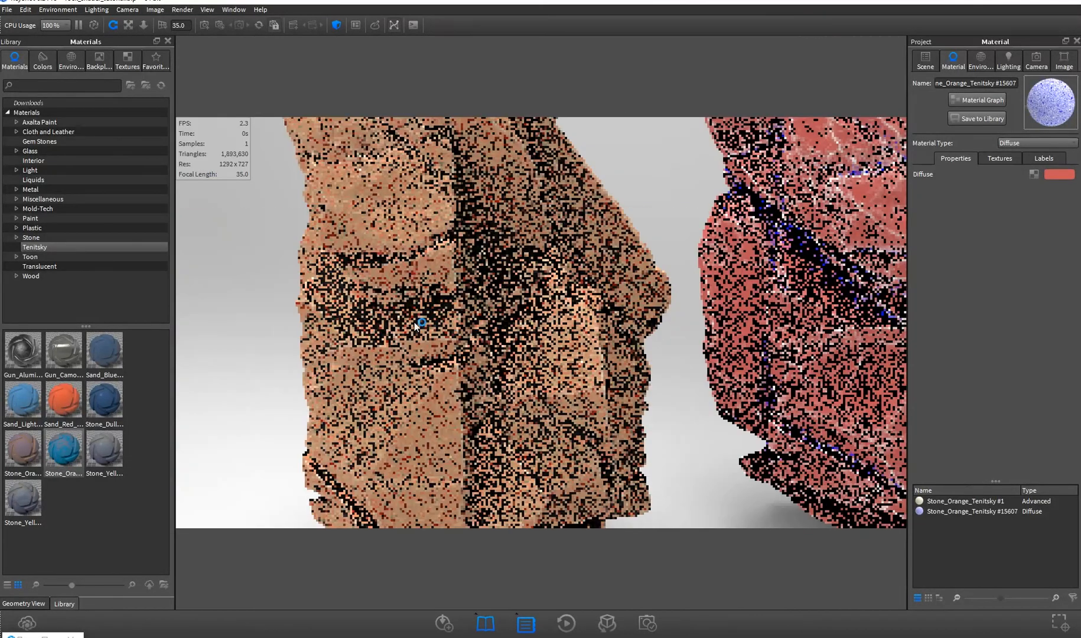
alt+right_drag(409, 281, 913, 451)
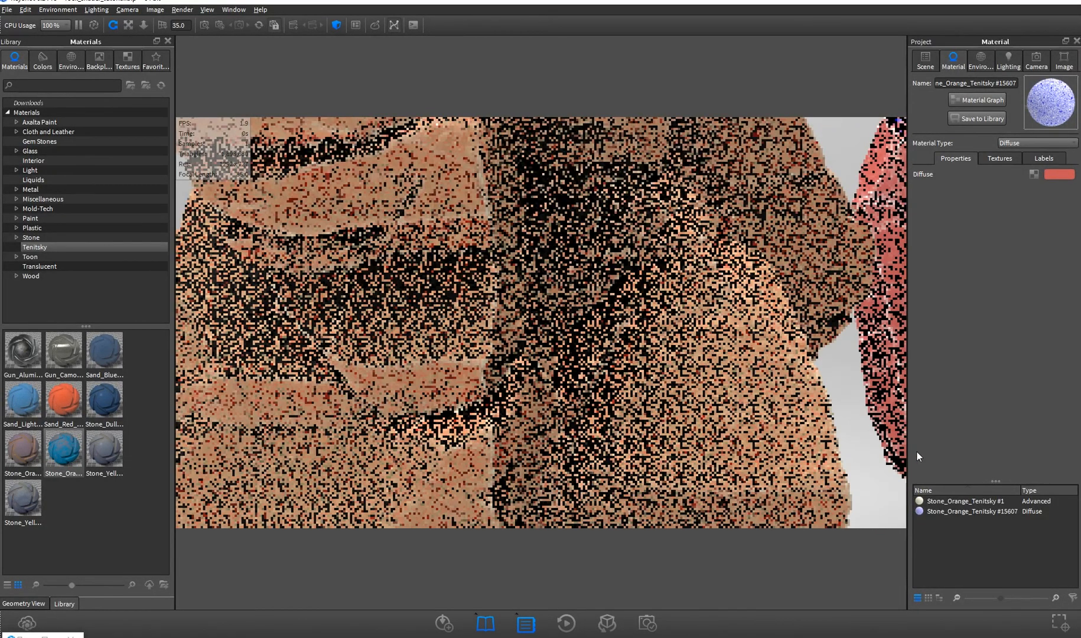
scroll(668, 371, up, 5)
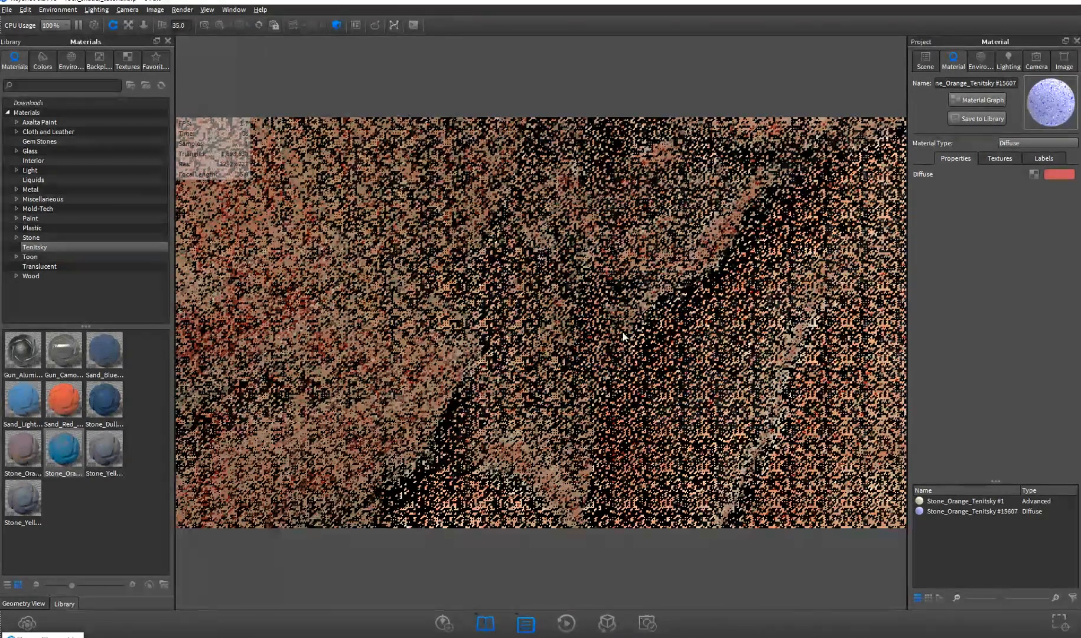
drag(625, 351, 653, 366)
drag(748, 393, 589, 319)
drag(502, 225, 546, 283)
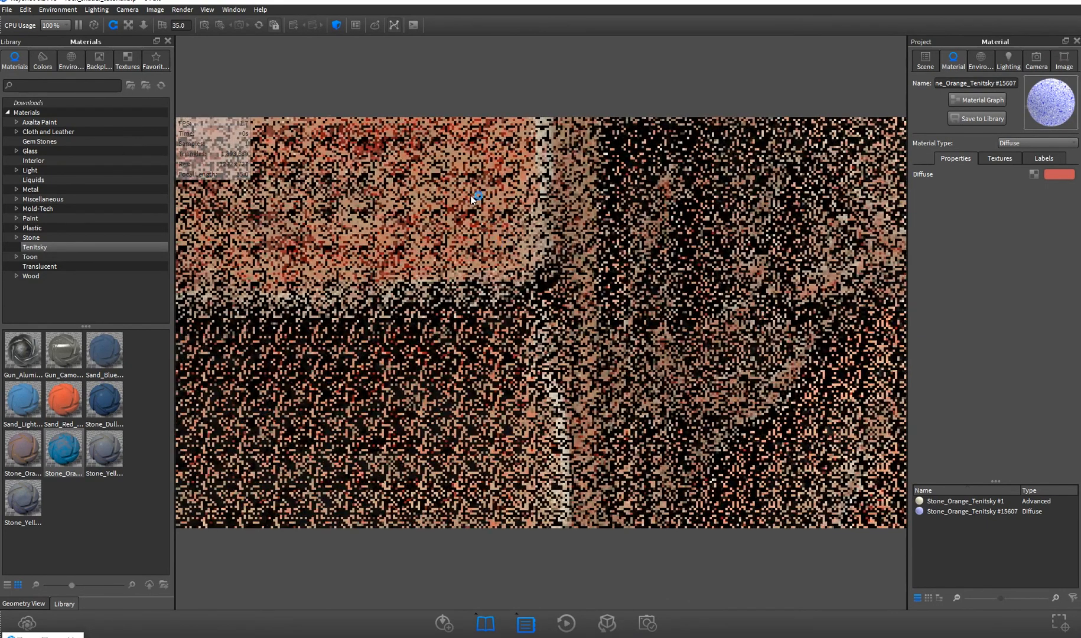
scroll(491, 236, down, 5)
drag(625, 408, 756, 453)
scroll(685, 378, up, 4)
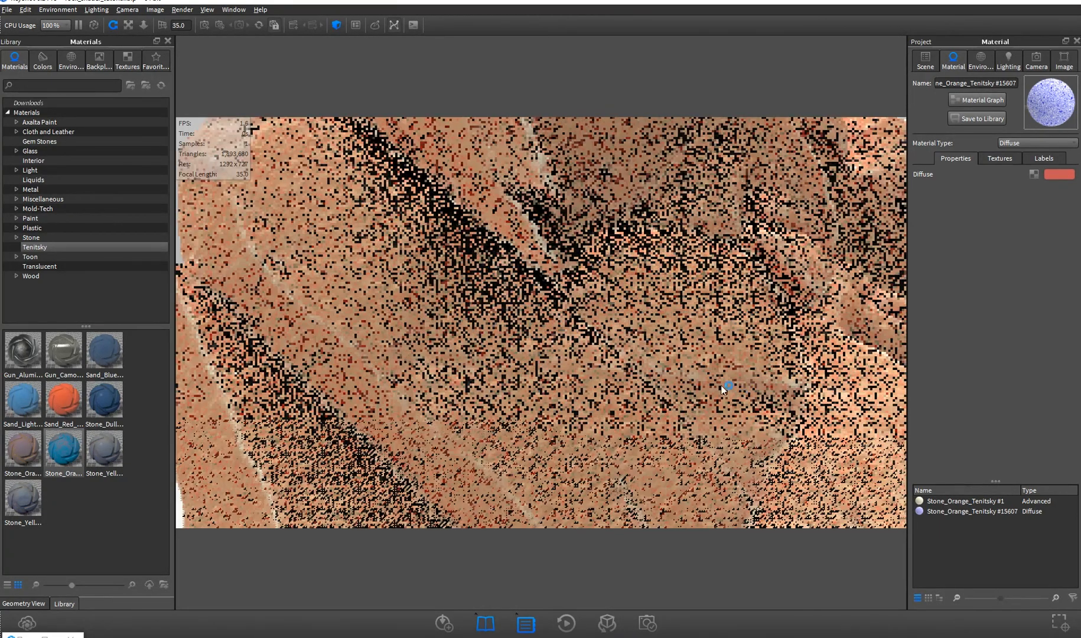
scroll(446, 311, down, 6)
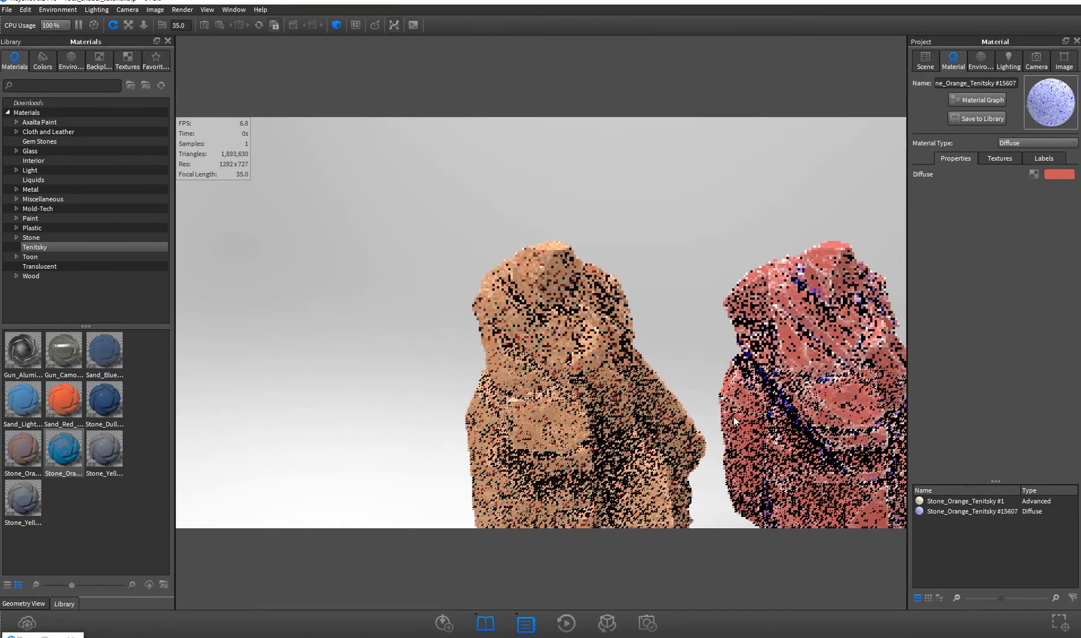
middle_drag(591, 378, 495, 261)
drag(496, 262, 618, 360)
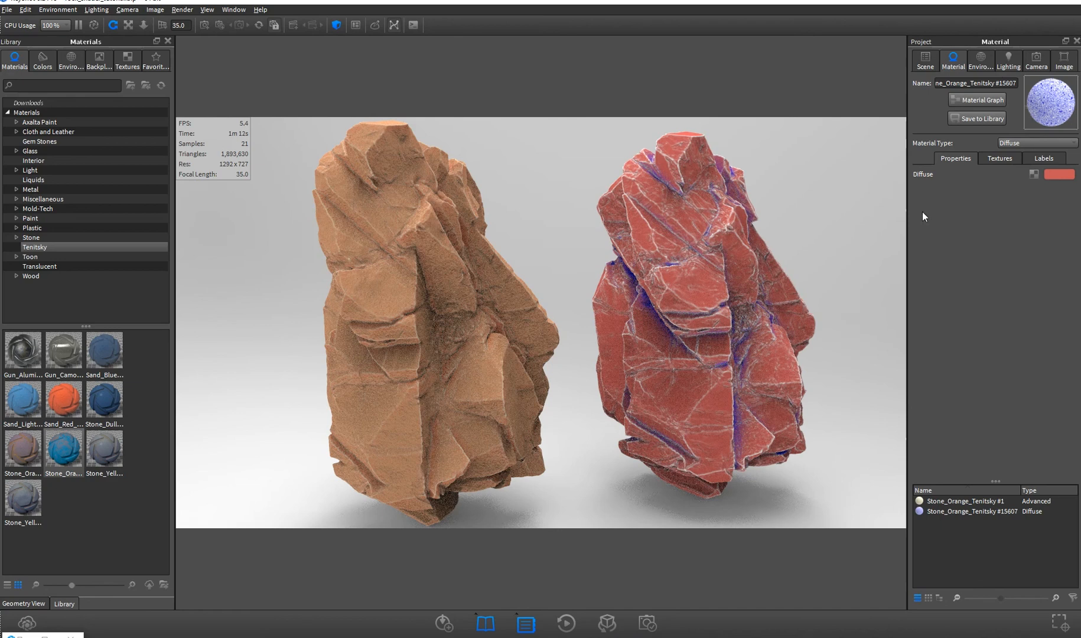
Reopen the Material Graph of the red rock and add a Granite texture node above the label chains
click(978, 100)
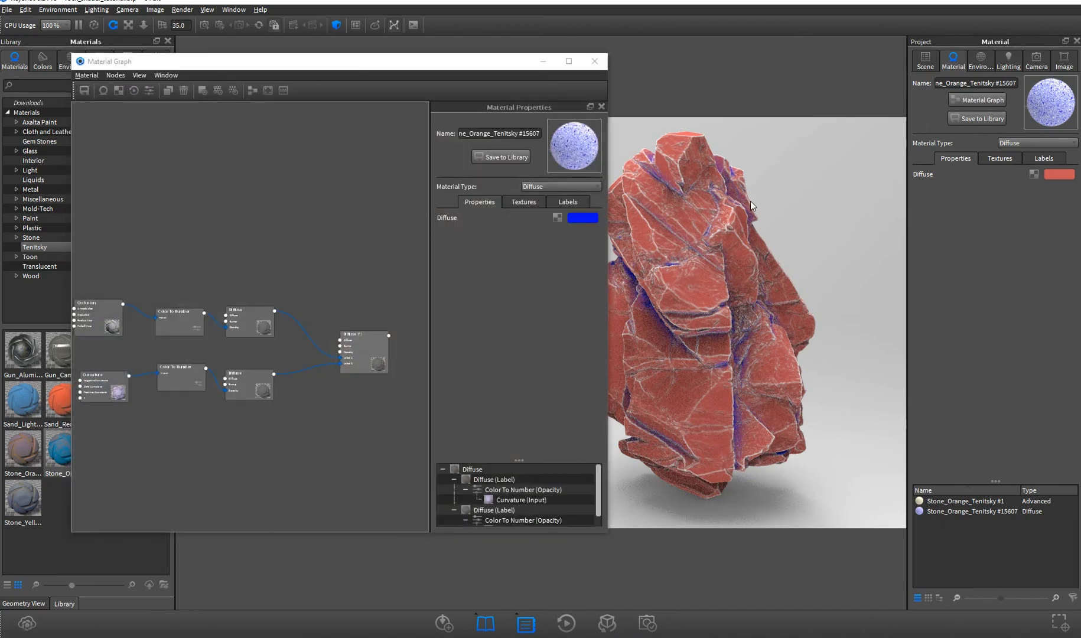
right_click(218, 211)
mouse_move(278, 286)
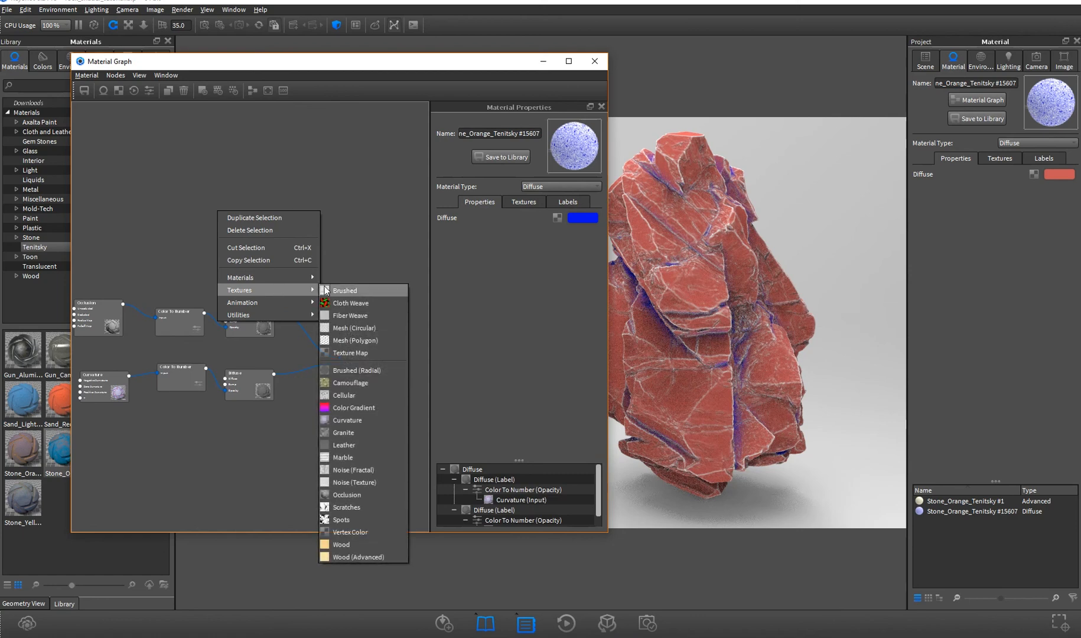
click(348, 433)
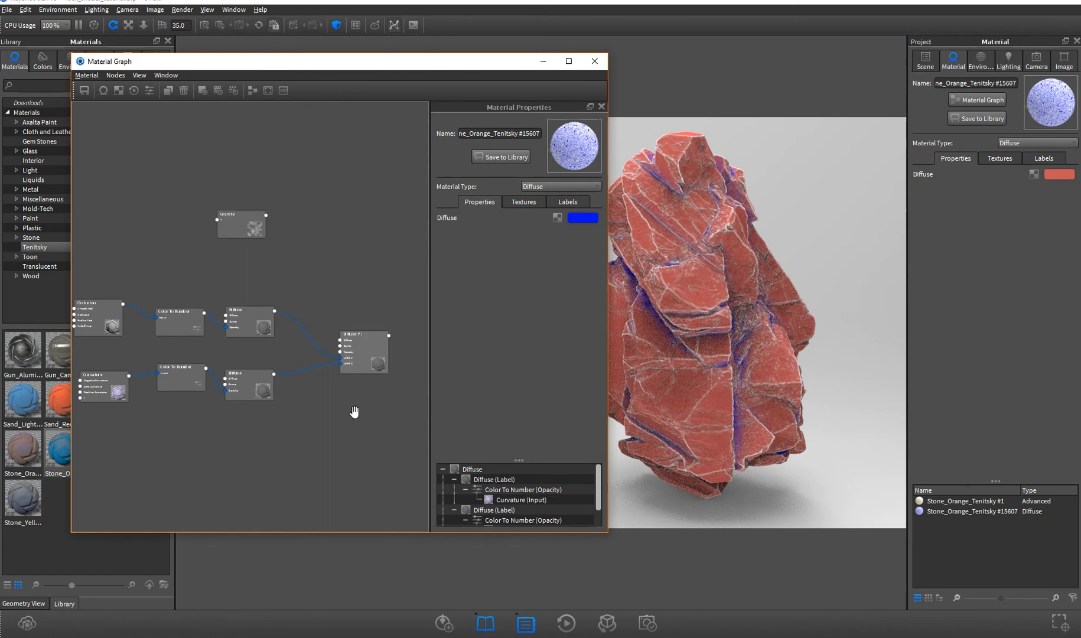
Widen and reposition the Material Graph window and place the Granite node above the upper Diffuse label
drag(608, 311, 776, 298)
drag(398, 68, 490, 134)
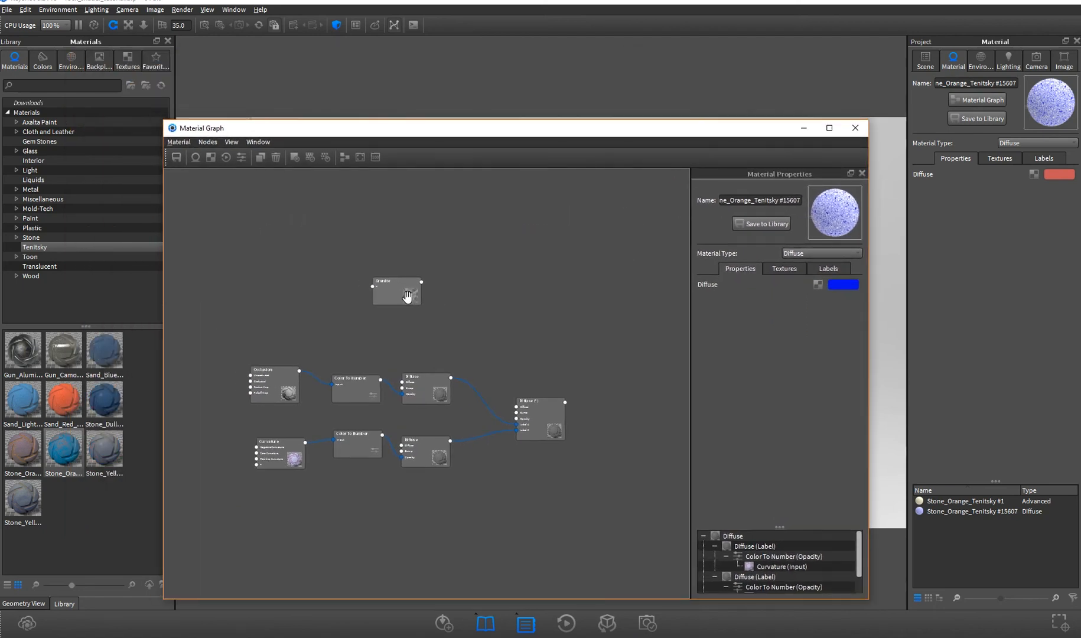
drag(386, 286, 382, 304)
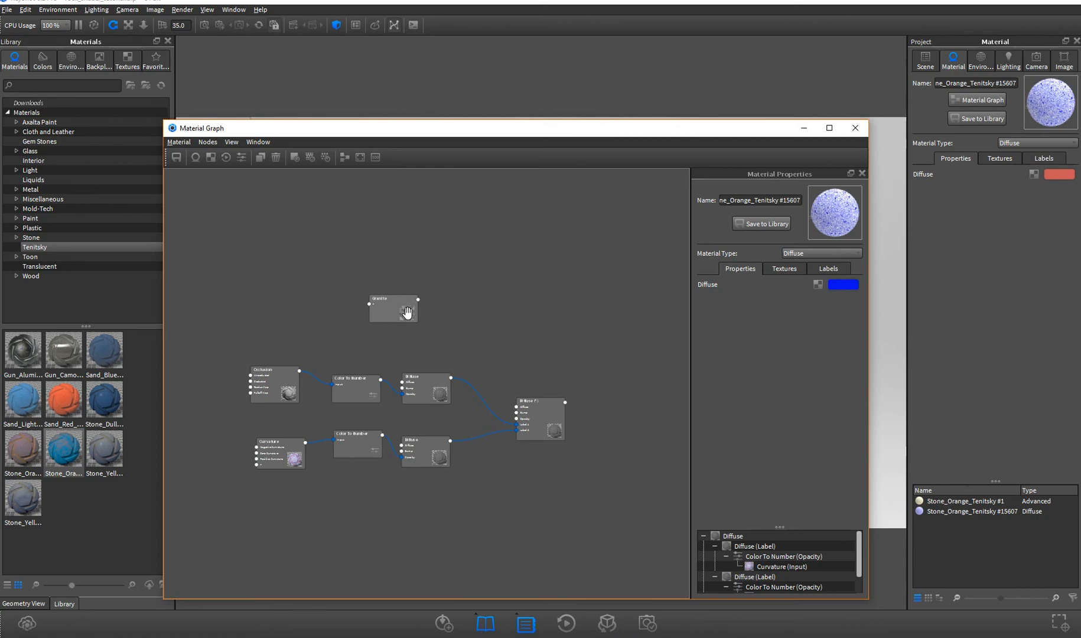
drag(401, 314, 417, 318)
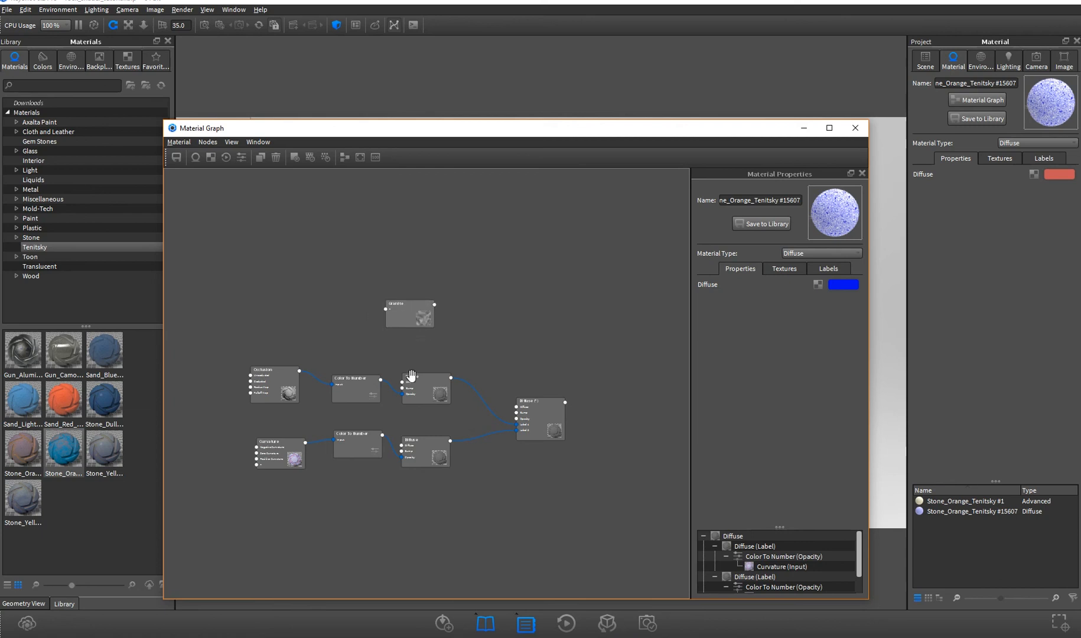
click(404, 313)
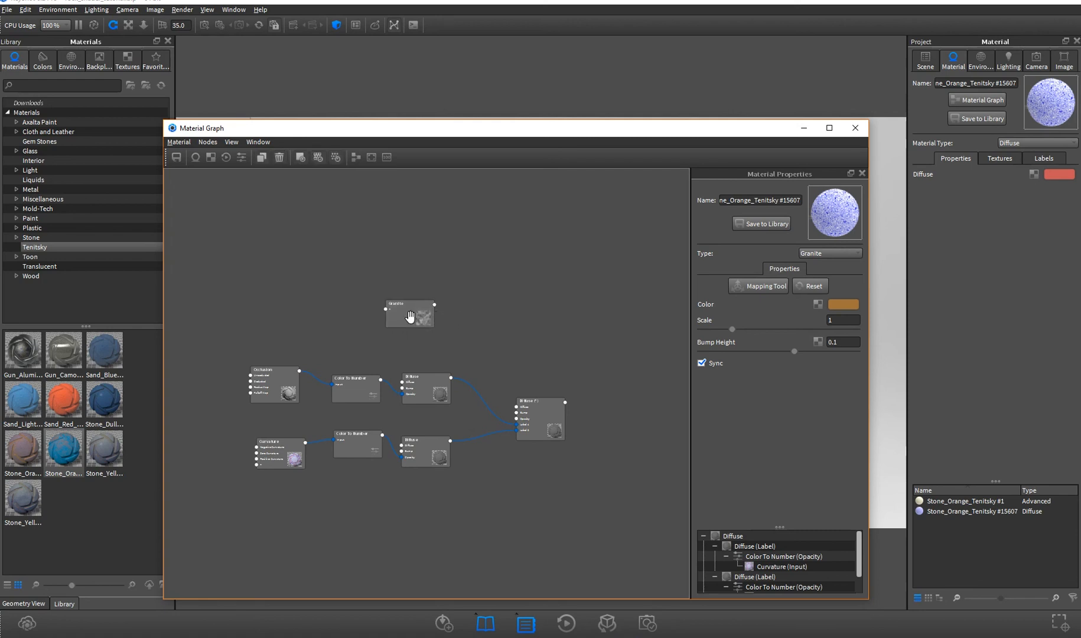
drag(421, 316, 425, 311)
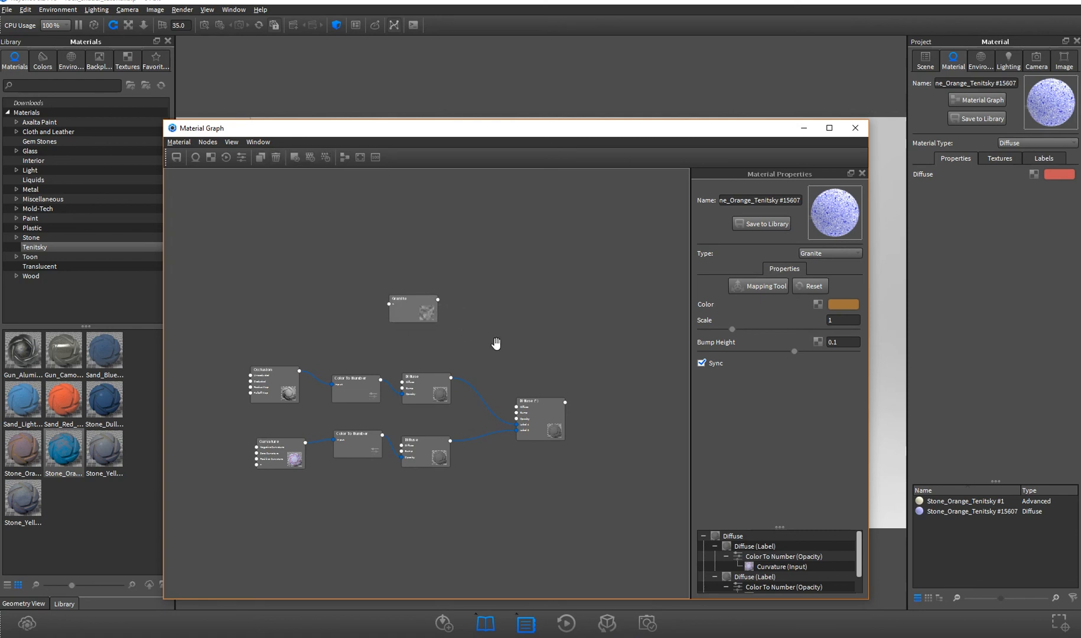
scroll(466, 344, up, 4)
scroll(458, 268, up, 2)
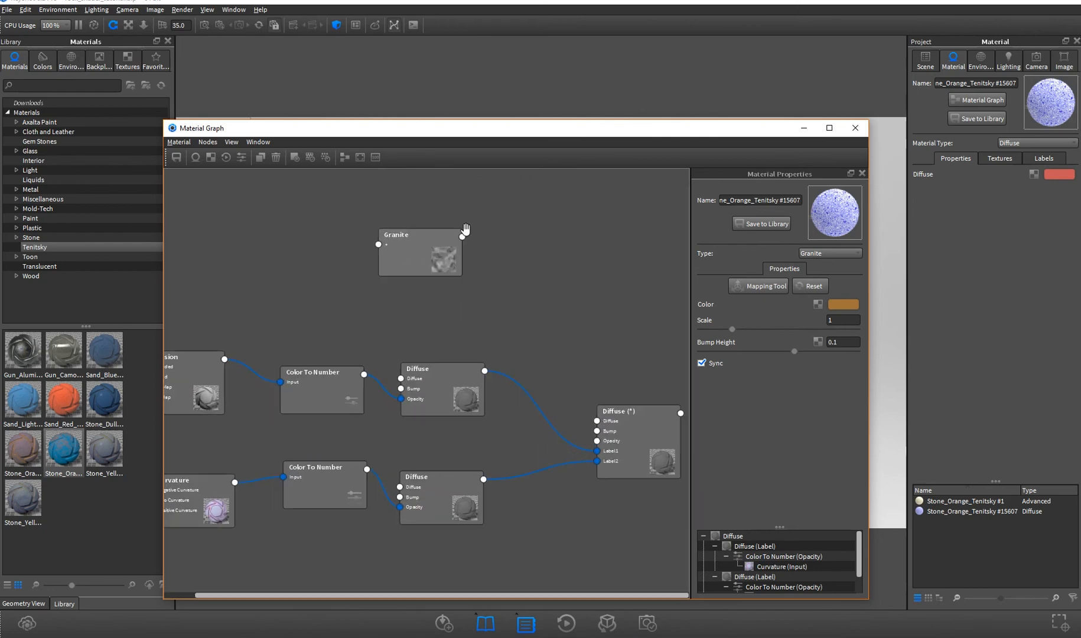
drag(476, 135, 973, 192)
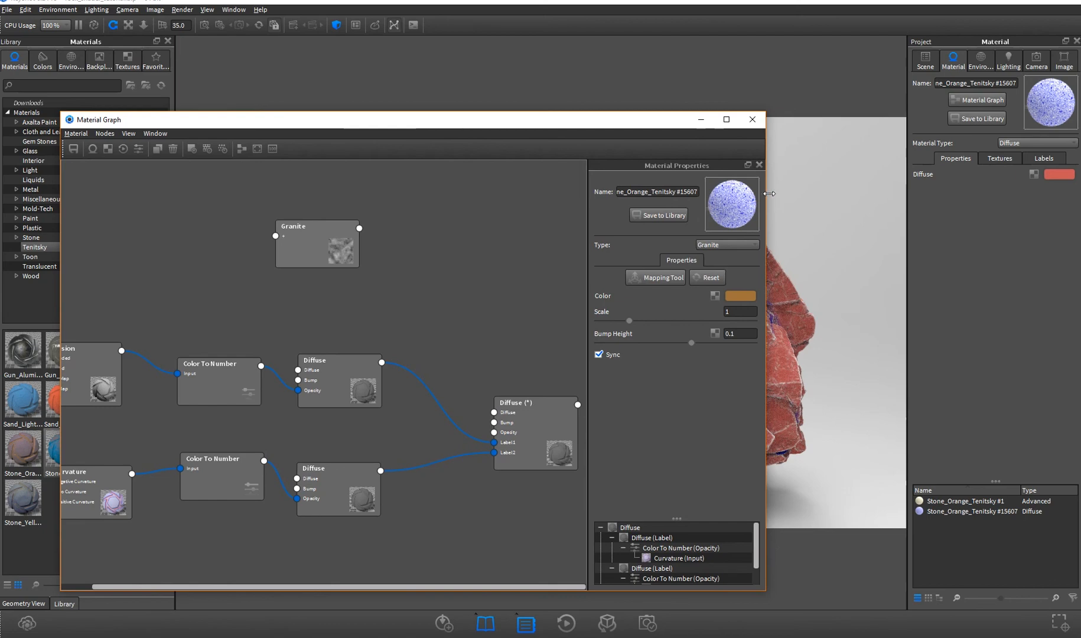
Narrow the Material Graph window to reveal the rock, preview the Granite texture on it, and set the Granite scale to 30
drag(769, 193, 525, 195)
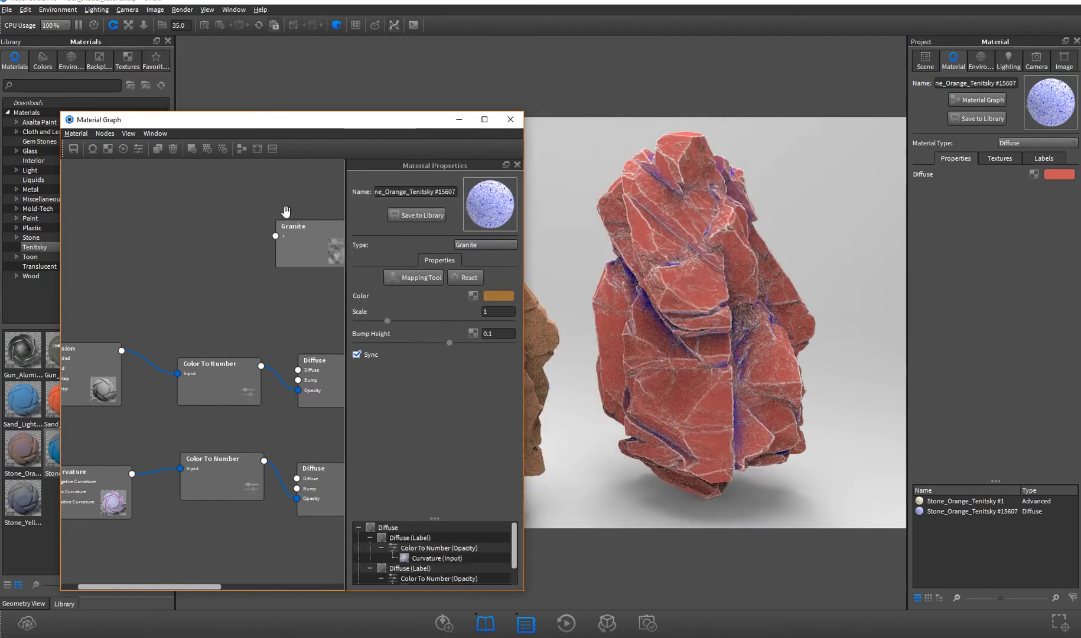
drag(295, 236, 220, 249)
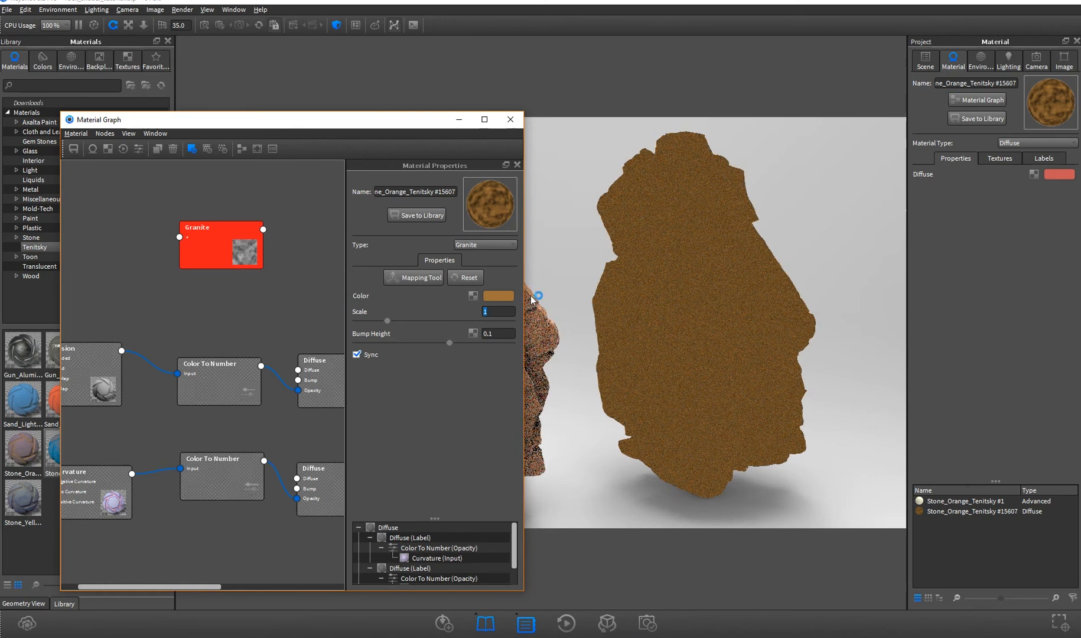
text(10)
key(Return)
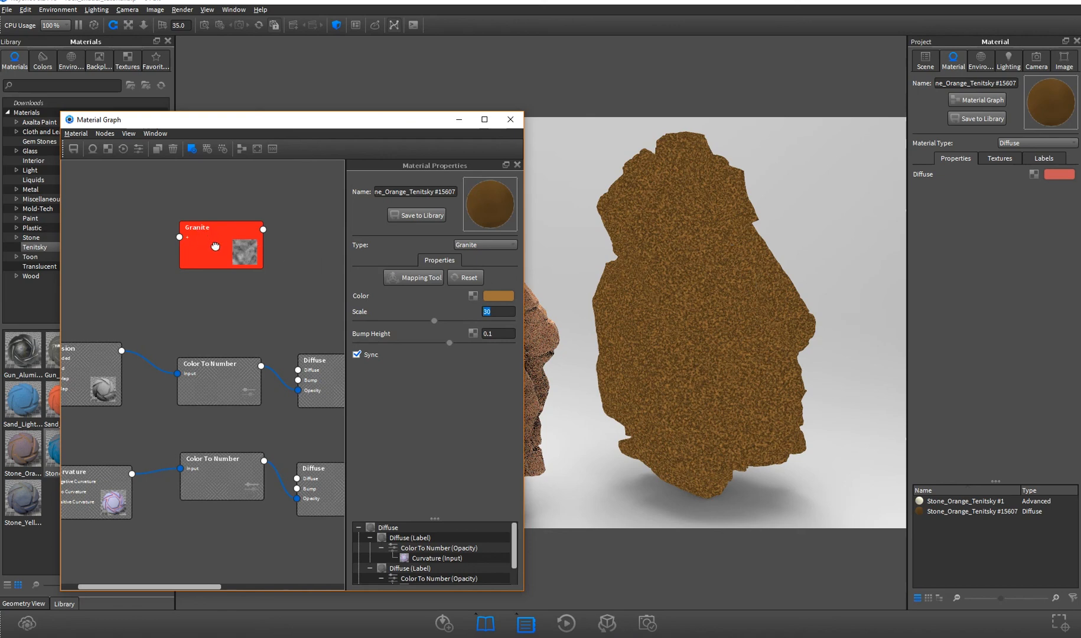
Reposition the Granite node above the upper Diffuse label, within reach of the main Diffuse node
drag(215, 248, 171, 257)
middle_drag(308, 258, 222, 273)
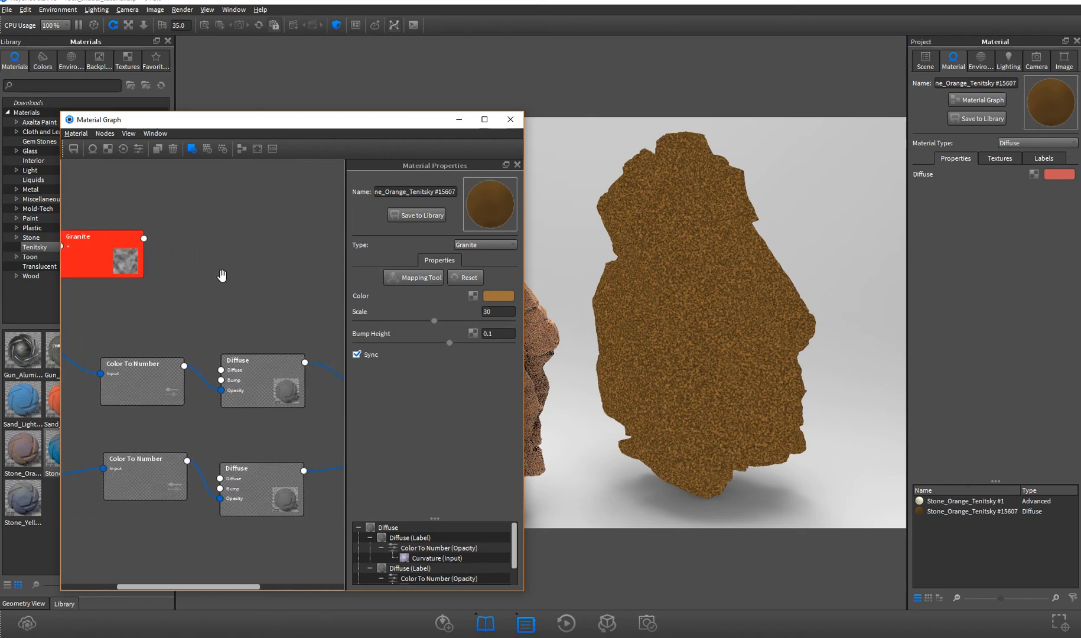
drag(161, 282, 305, 284)
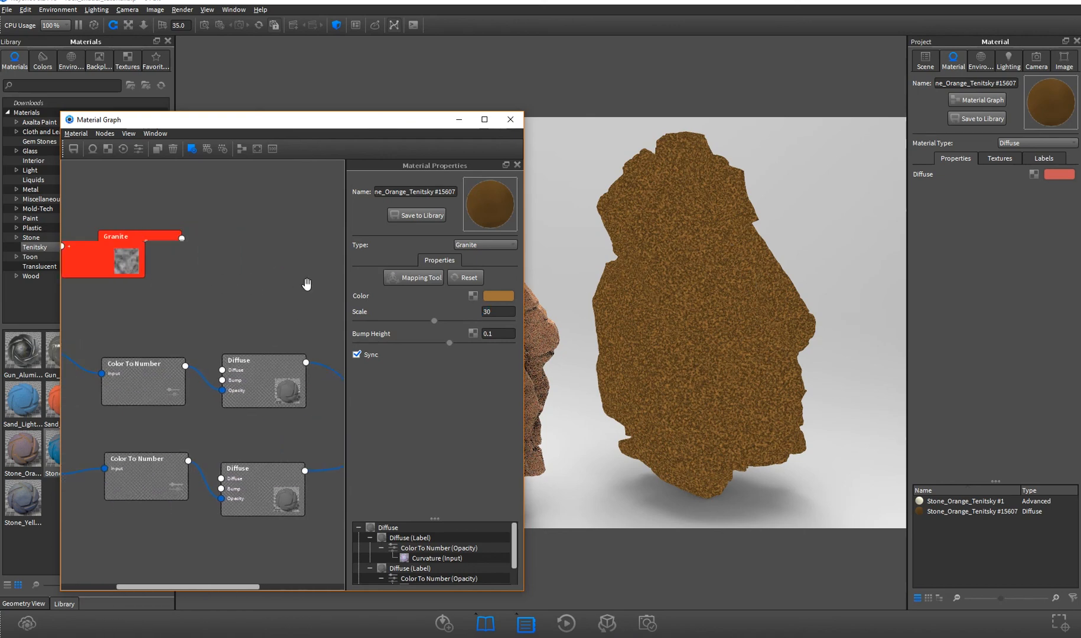
drag(165, 257, 327, 262)
drag(243, 319, 139, 308)
drag(293, 303, 214, 298)
drag(148, 265, 190, 260)
drag(280, 304, 296, 299)
drag(175, 258, 157, 249)
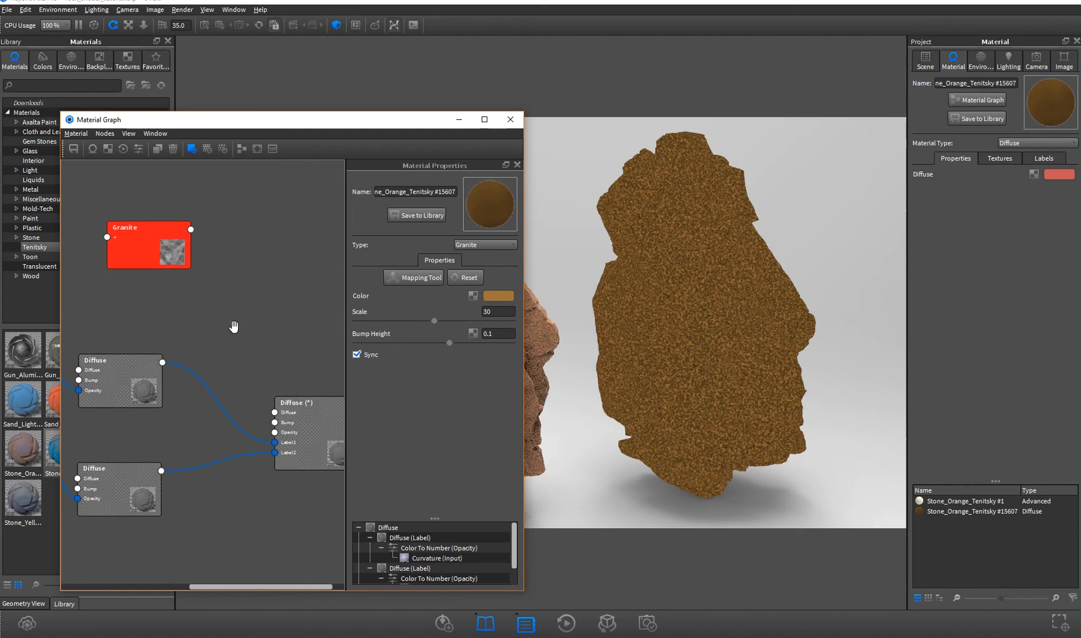
drag(242, 341, 234, 340)
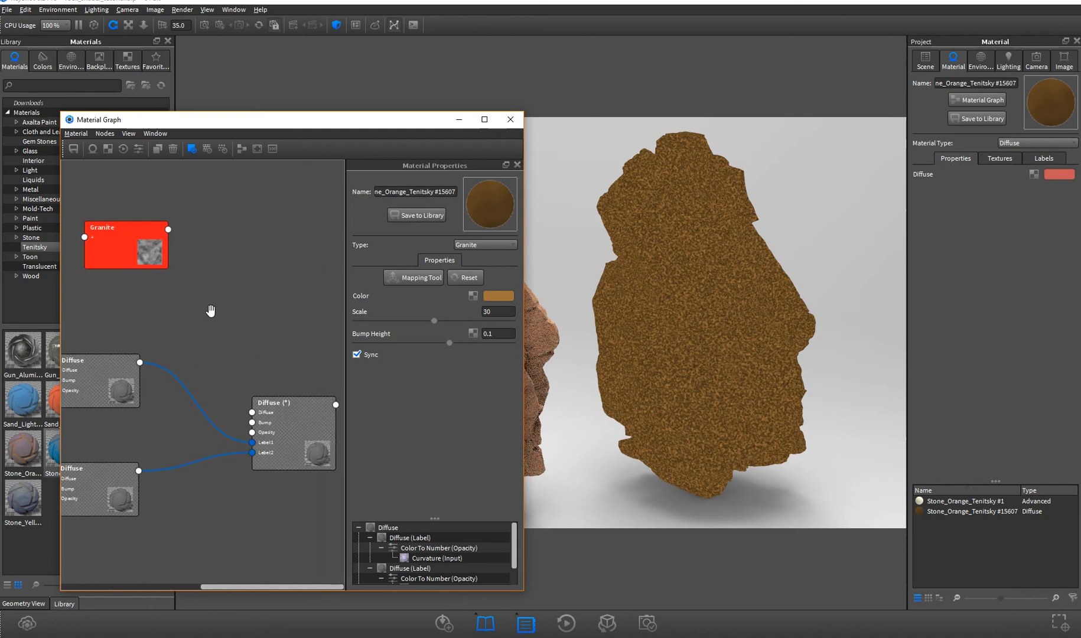
drag(159, 304, 214, 307)
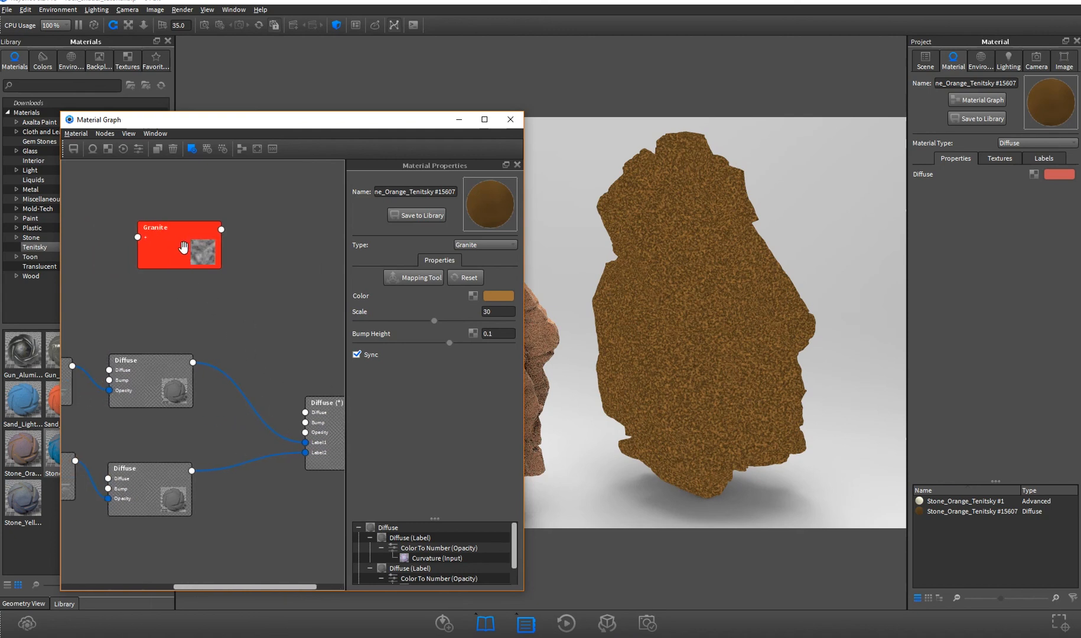
Connect the Granite texture to the Bump input of the main Diffuse node and turn off the texture preview
drag(221, 229, 308, 425)
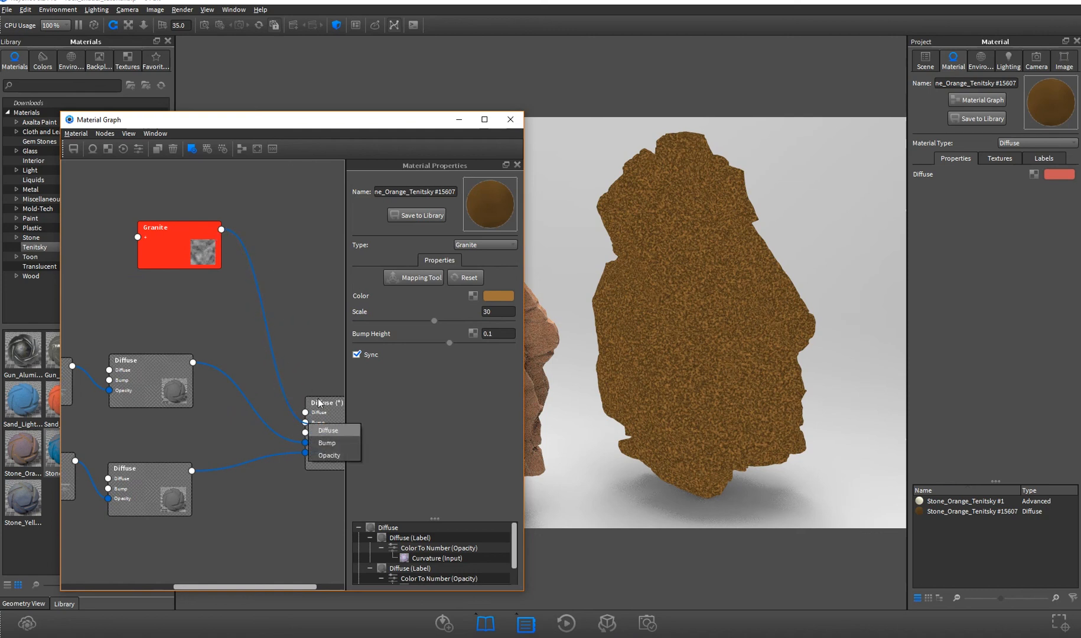
click(338, 443)
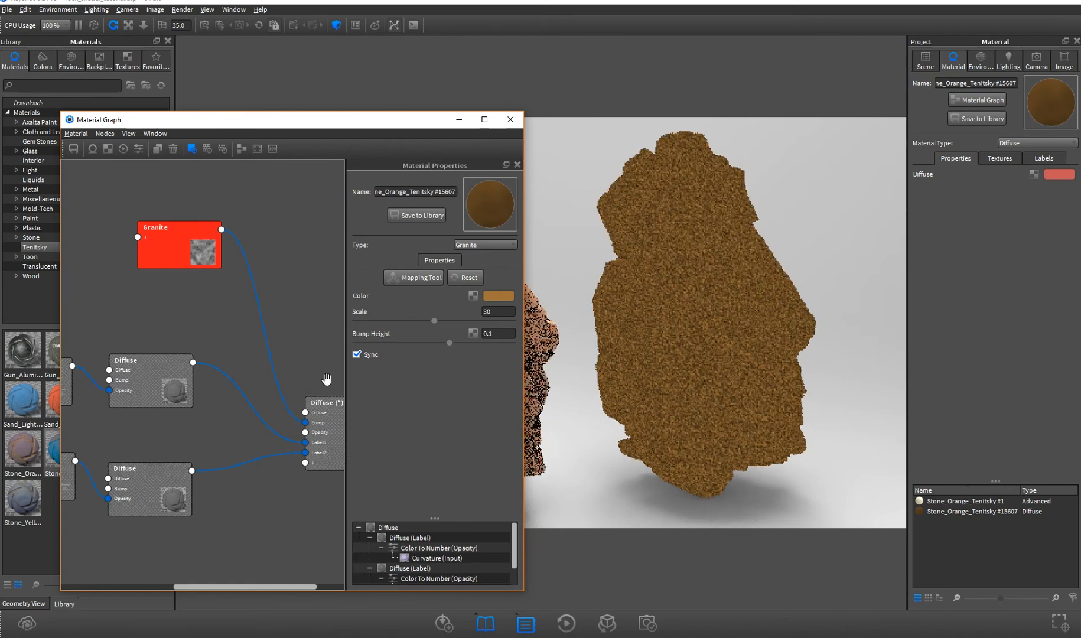
drag(221, 229, 316, 424)
click(334, 426)
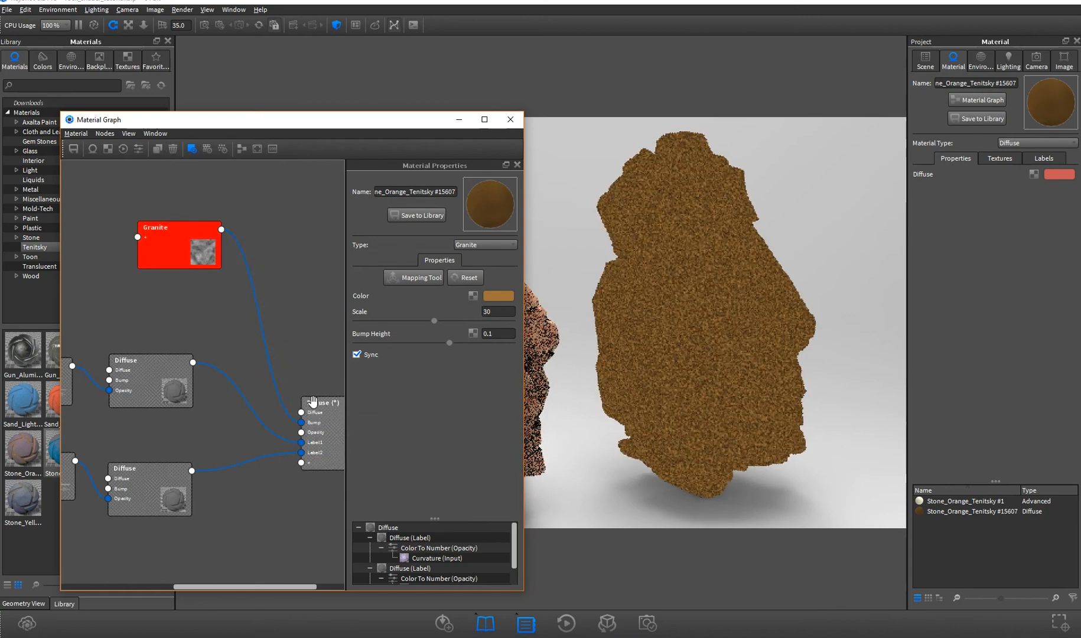
click(331, 363)
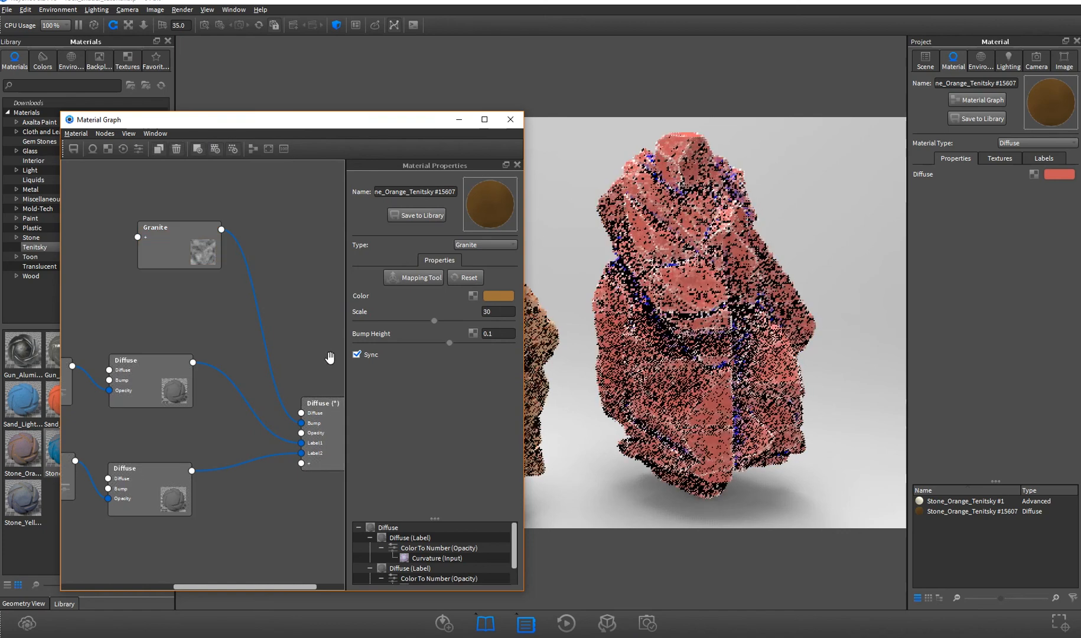
Lower the main Diffuse node, widen the graph window slightly, and move Granite closer to the upper Diffuse label
drag(331, 408, 324, 420)
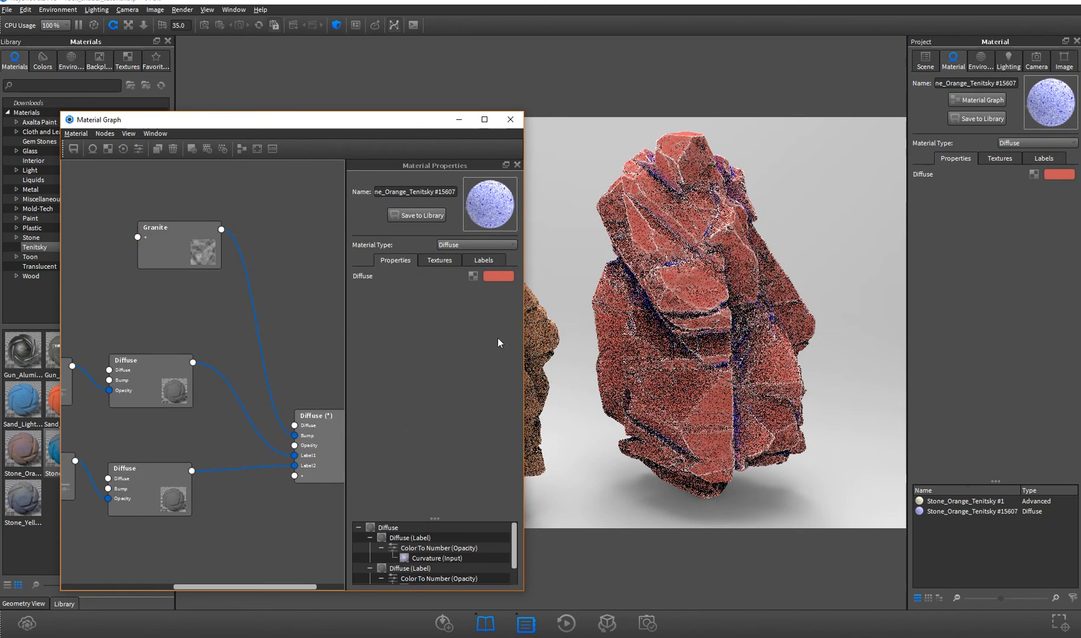
drag(525, 322, 542, 322)
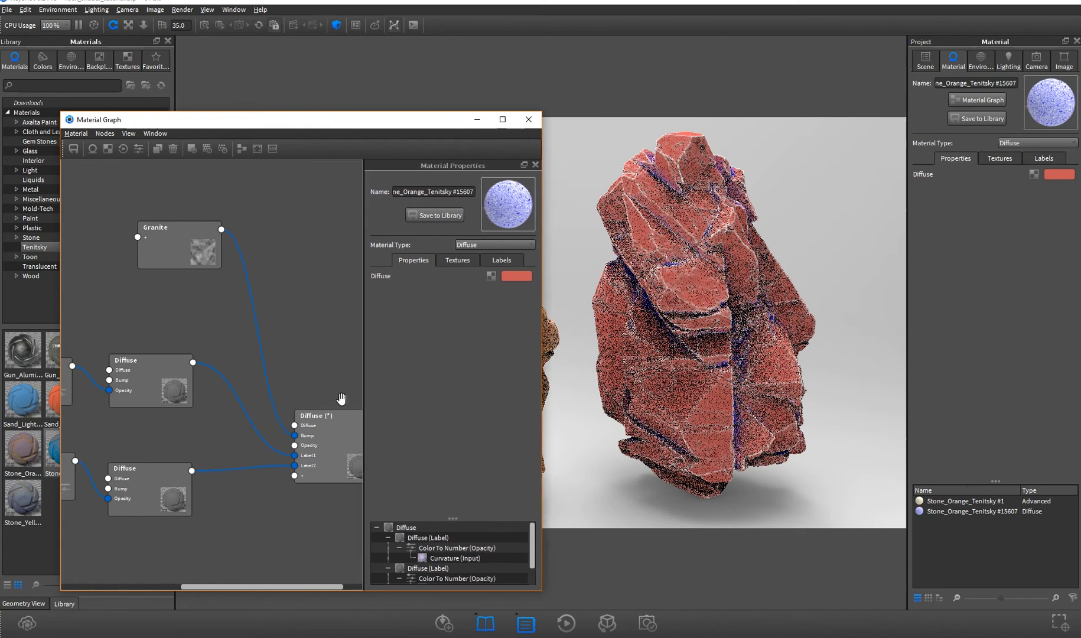
drag(177, 254, 120, 281)
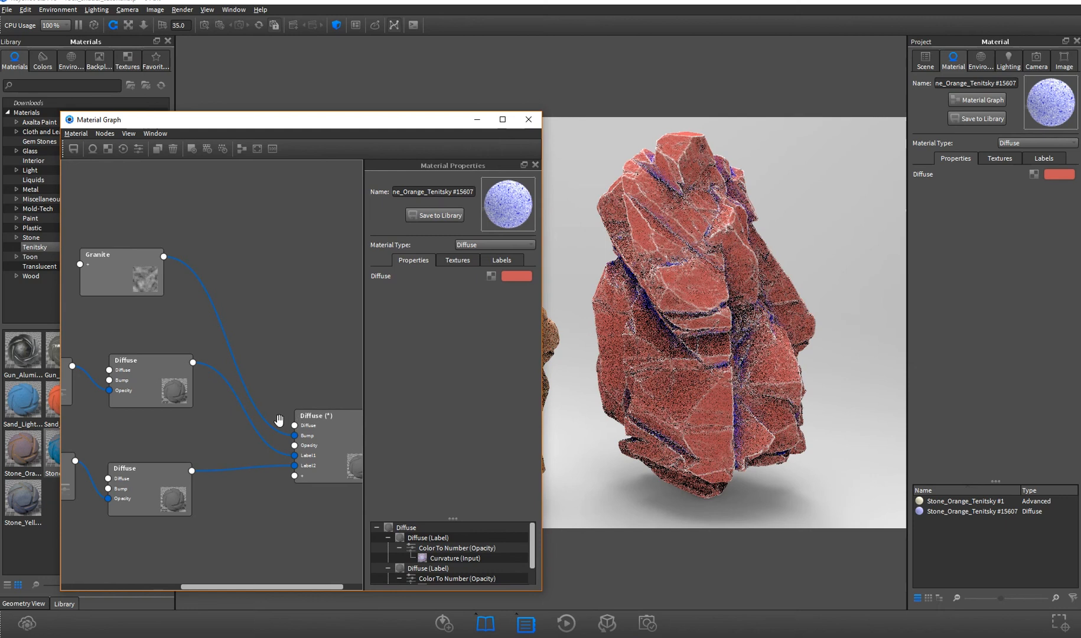
Set the bump height of the main Diffuse node's Granite bump texture to 1
click(322, 421)
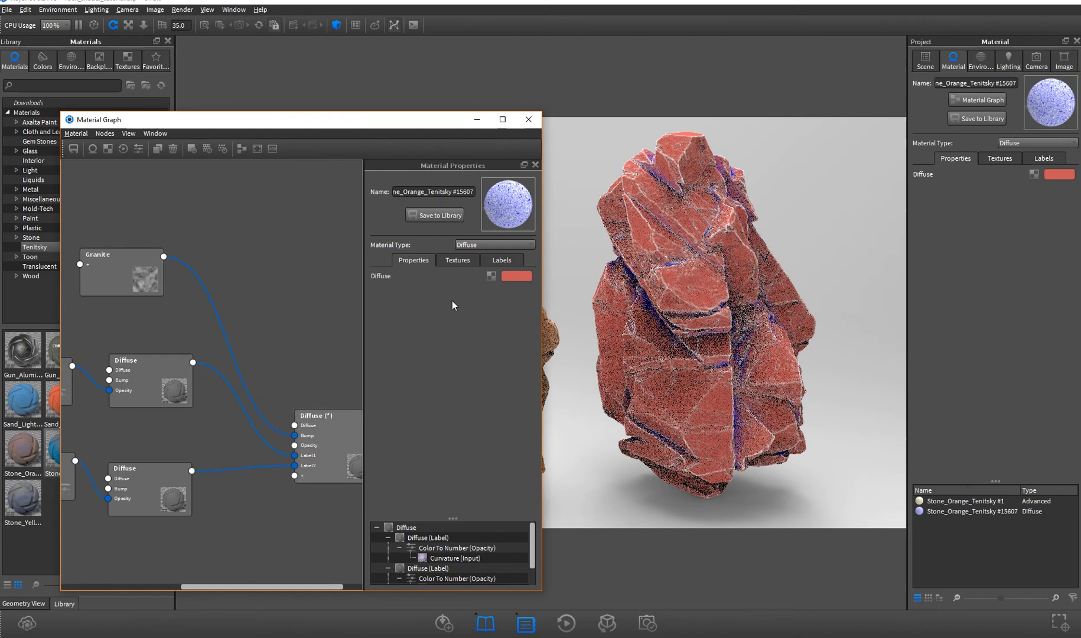
click(453, 264)
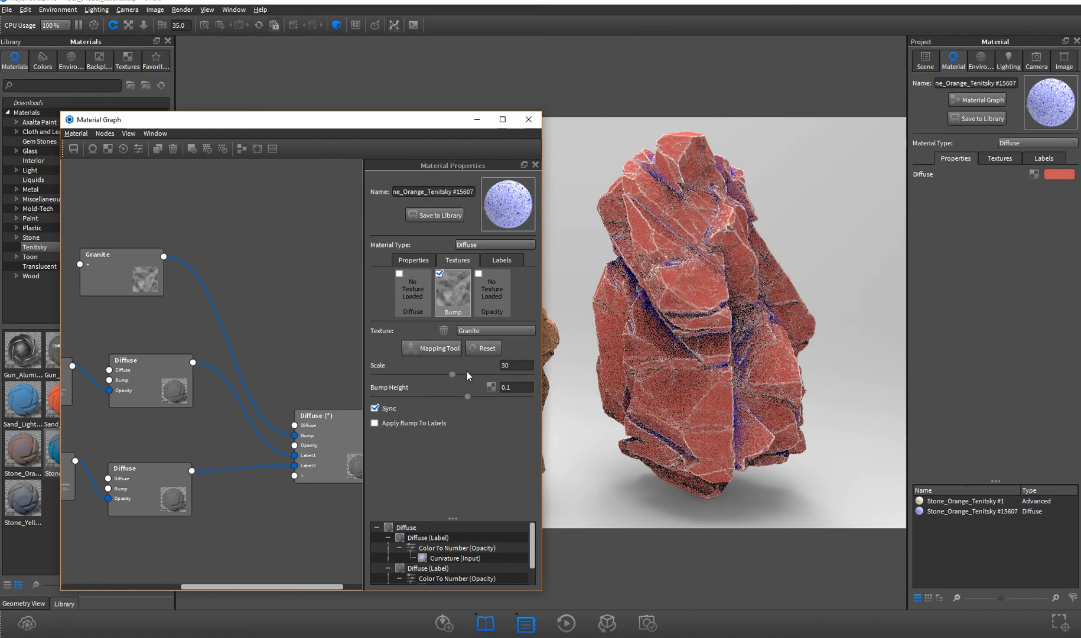
drag(467, 397, 512, 400)
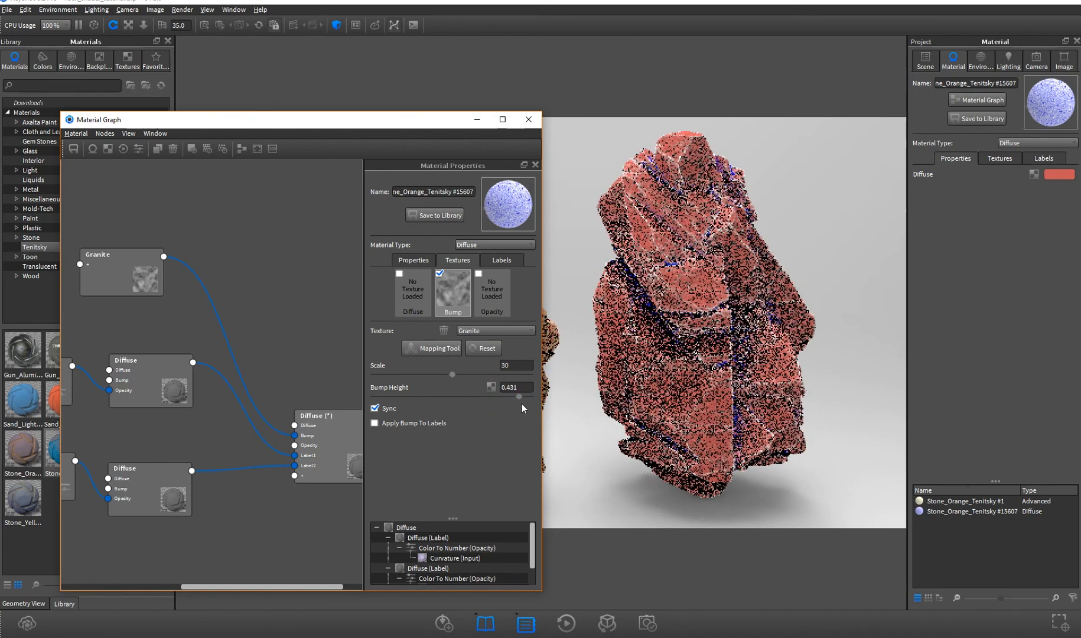
drag(517, 388, 502, 385)
text(1)
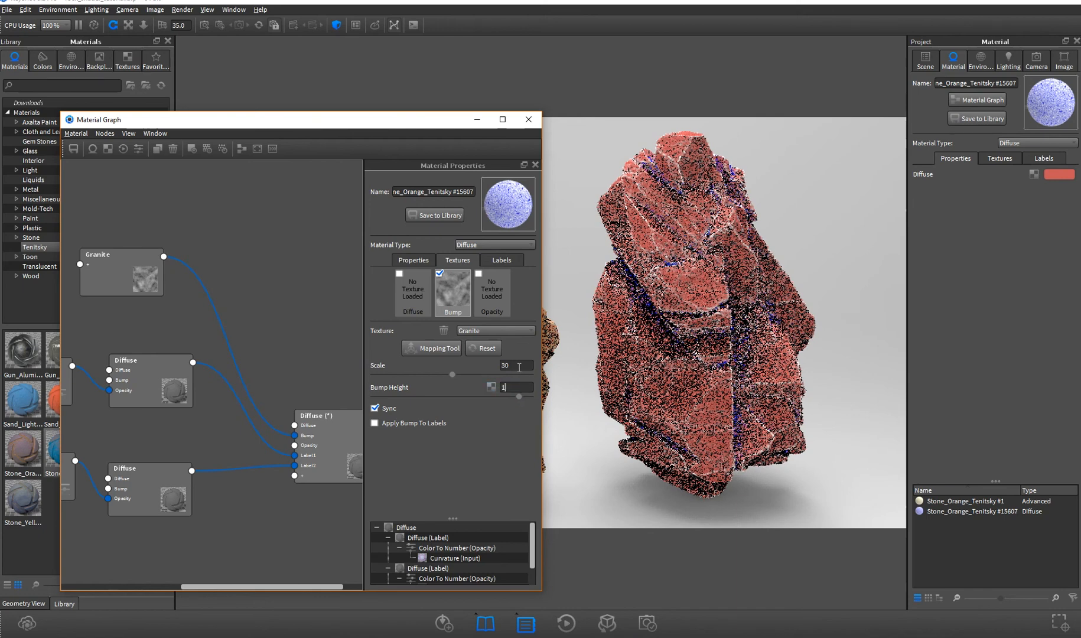
key(Return)
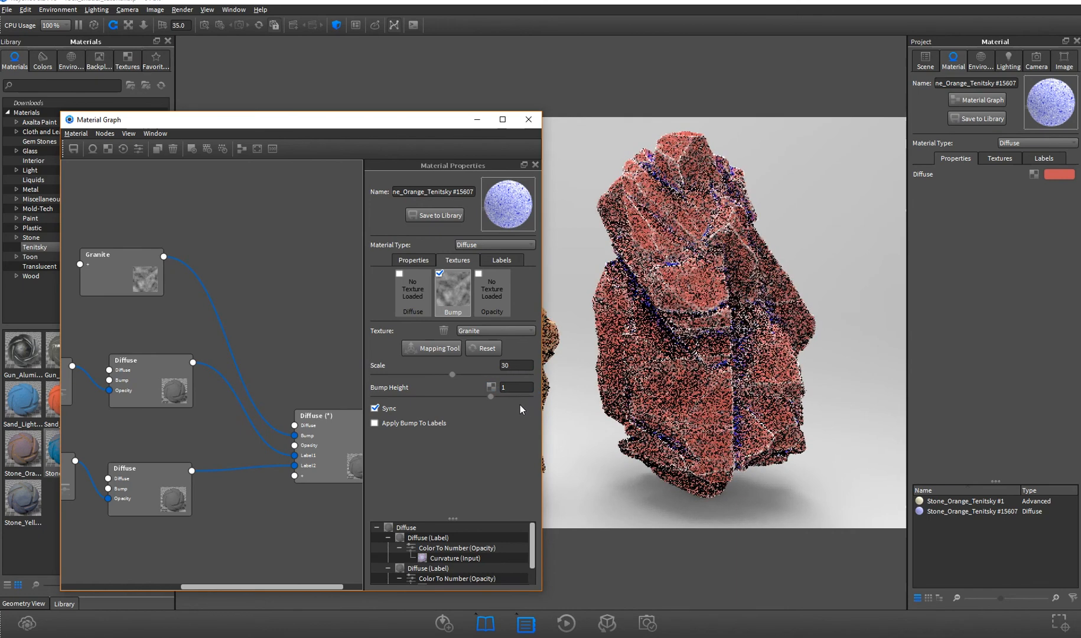
Try a Granite bump height of 100, and reduce it to 10
drag(514, 385, 495, 387)
key(BackSpace)
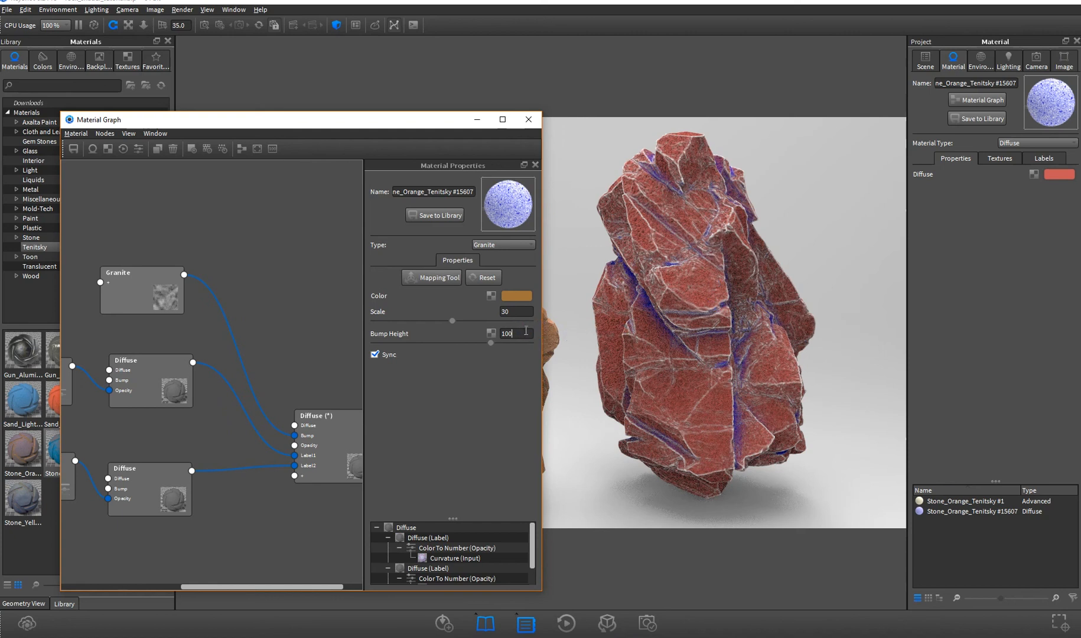
key(BackSpace)
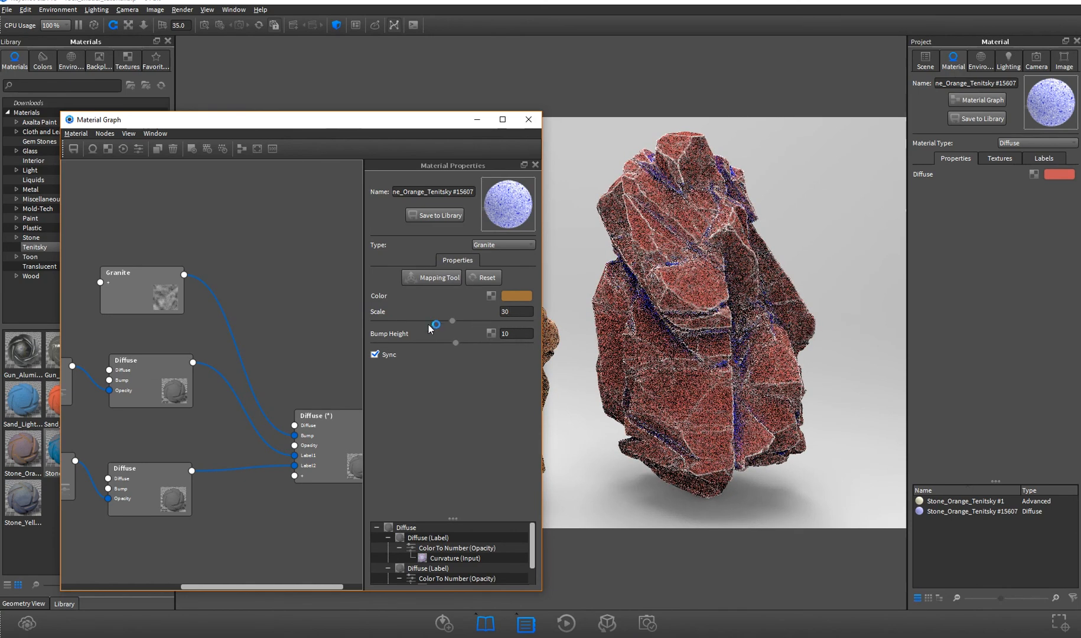
Rearrange the Granite, Color To Number and Diffuse label nodes of the Occlusion and Curvature chains into tidier rows
drag(136, 293, 137, 307)
drag(143, 359, 126, 384)
drag(195, 406, 147, 429)
drag(199, 503, 181, 522)
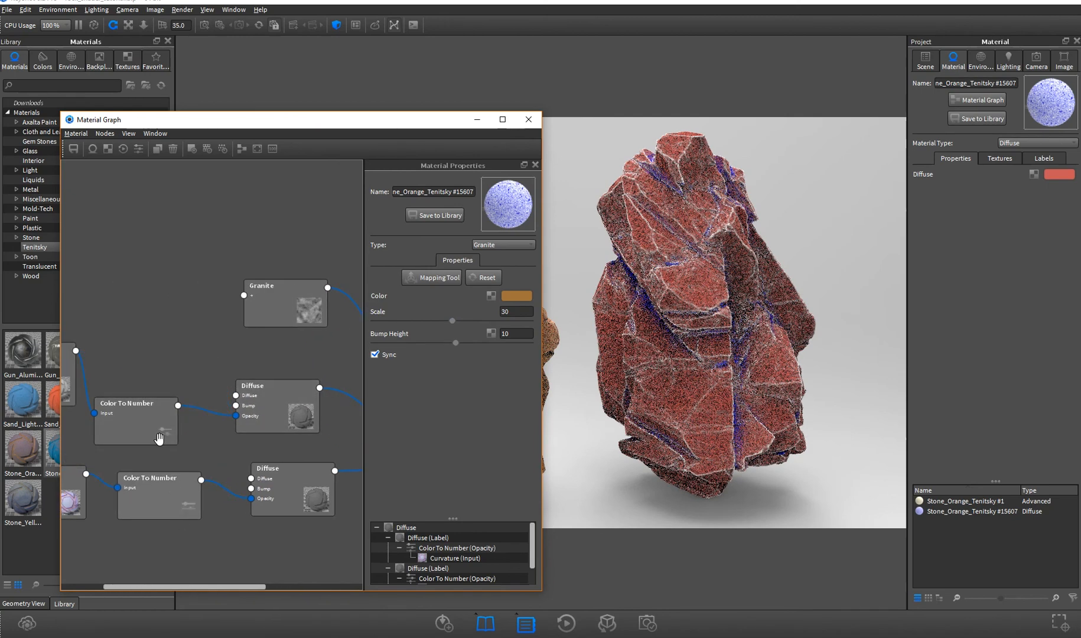
drag(160, 439, 198, 435)
drag(172, 369, 235, 340)
drag(146, 388, 159, 427)
drag(245, 365, 99, 358)
drag(288, 369, 179, 369)
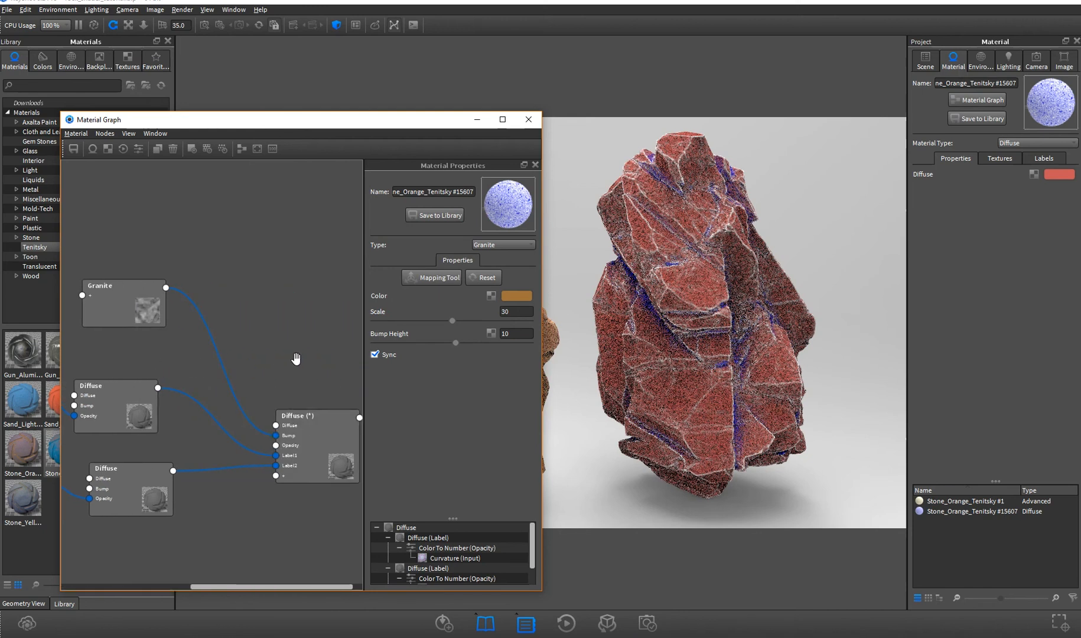
Raise the main Diffuse node level with the Occlusion chain and align the upper Diffuse label beneath Granite
drag(332, 421, 327, 363)
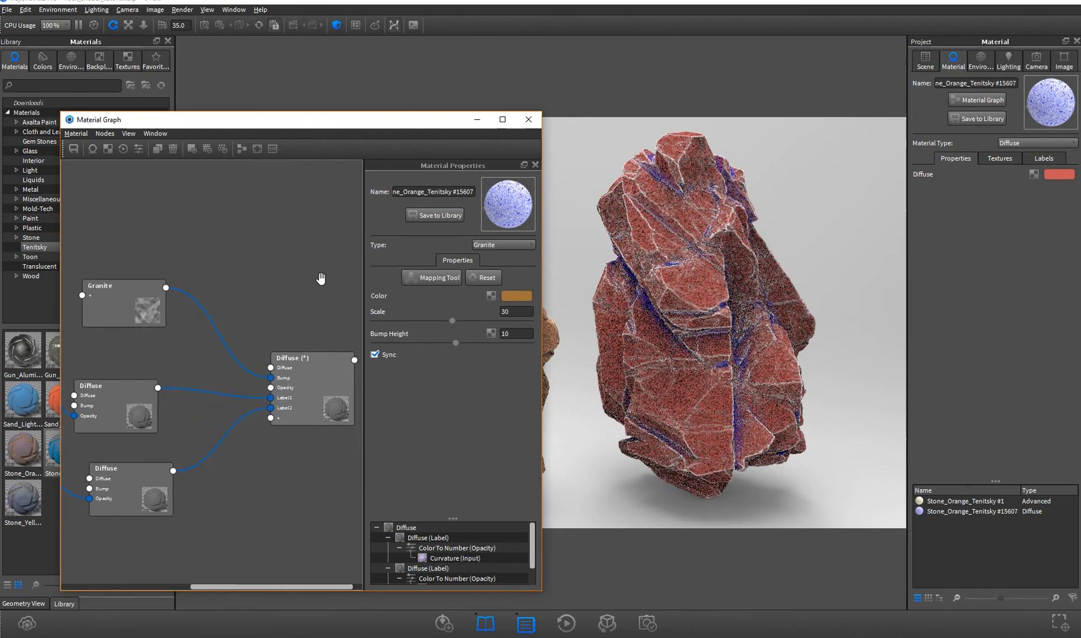
drag(260, 313, 296, 299)
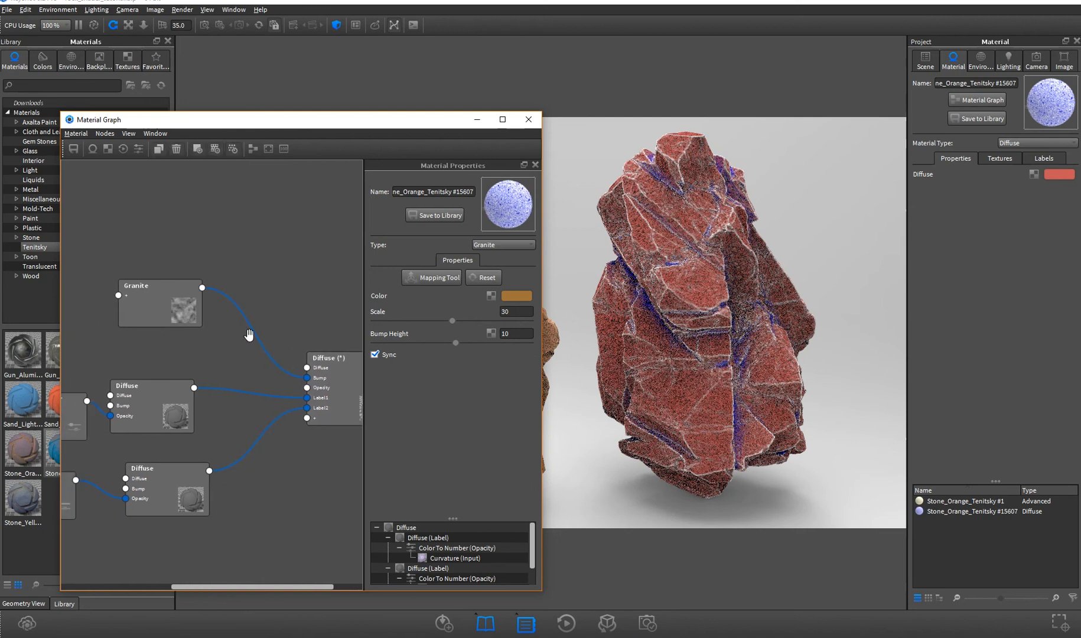
drag(177, 373, 155, 390)
drag(113, 349, 220, 359)
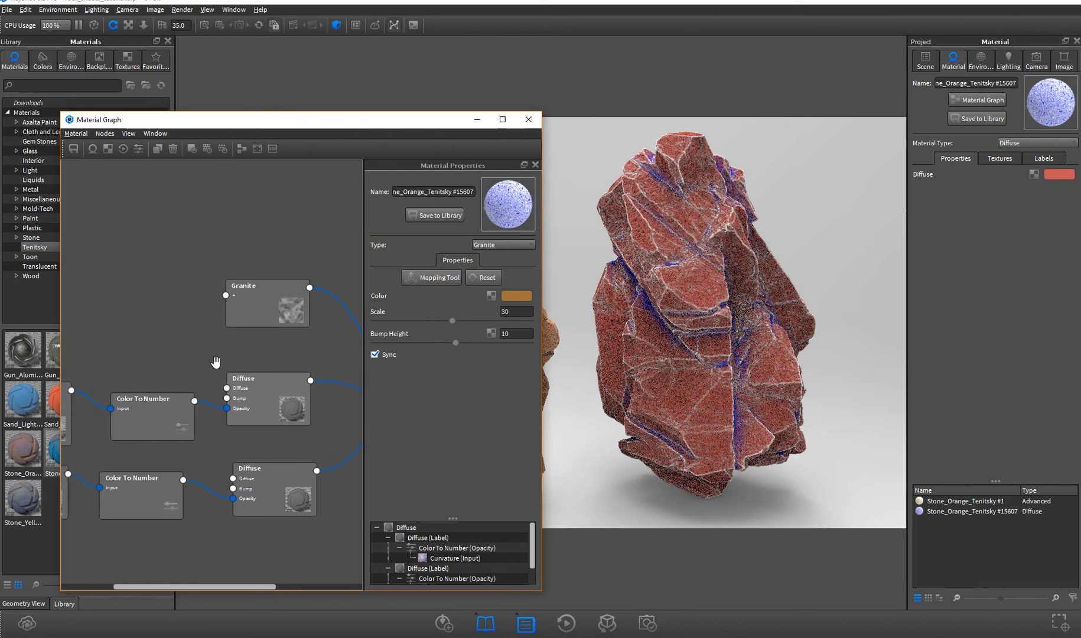
Move the Occlusion chain and the Granite node higher in the graph, bunching them closer together
scroll(217, 377, down, 2)
scroll(221, 396, down, 3)
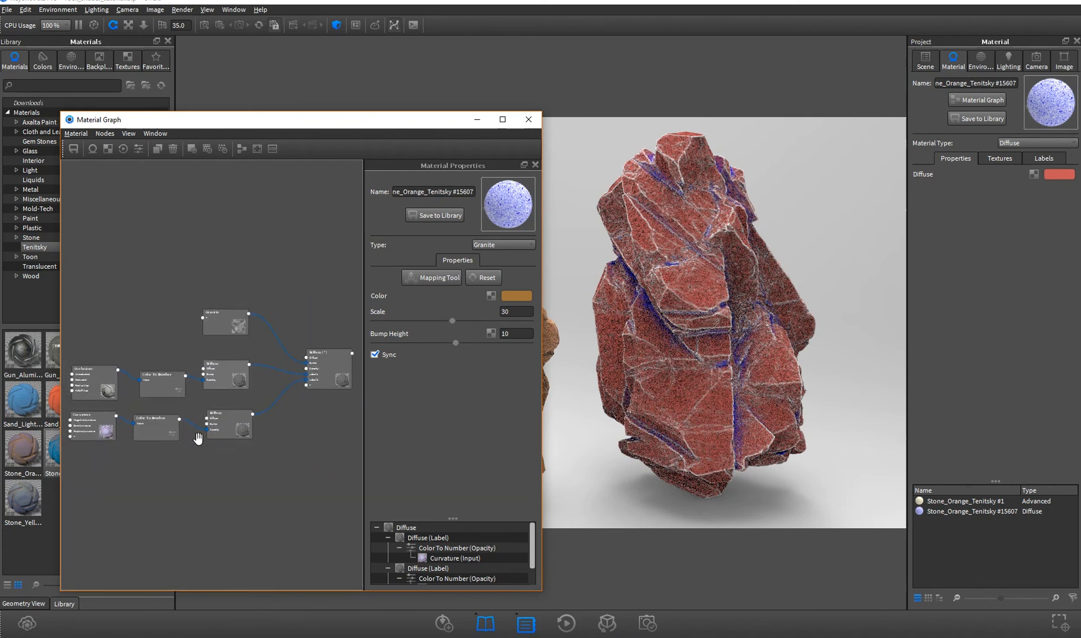
drag(98, 378, 97, 338)
drag(169, 385, 159, 335)
drag(217, 373, 169, 355)
drag(237, 320, 170, 287)
Move the Curvature chain well below the Occlusion chain to clear space between them, and nudge Granite into place
drag(139, 434, 164, 452)
drag(228, 423, 316, 465)
drag(90, 434, 125, 486)
drag(175, 448, 231, 491)
drag(117, 477, 108, 498)
drag(218, 486, 211, 487)
drag(155, 283, 140, 287)
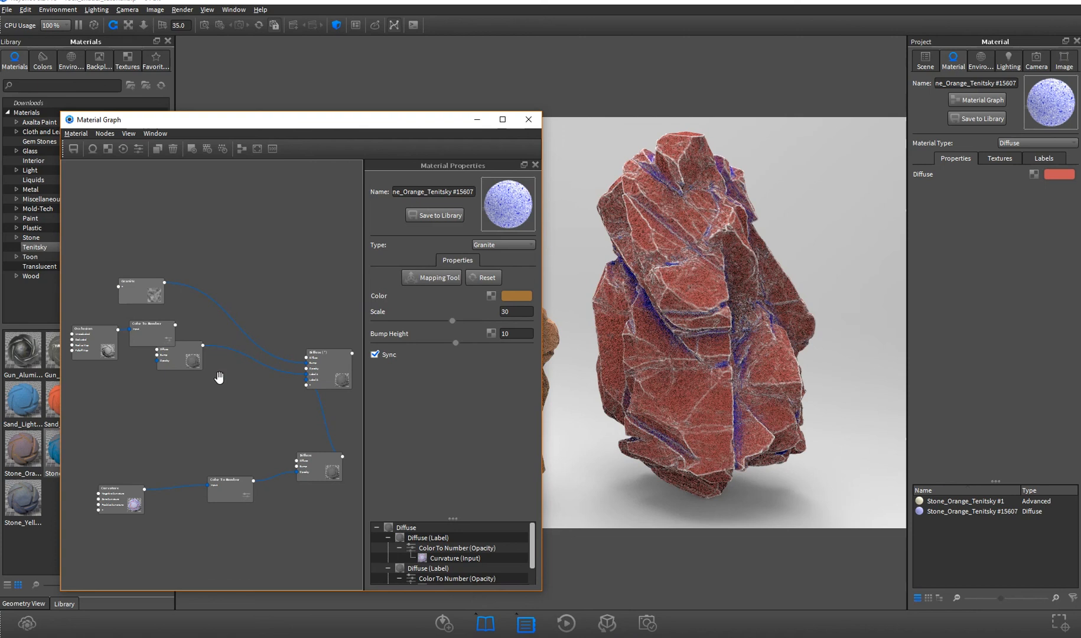
right_click(207, 397)
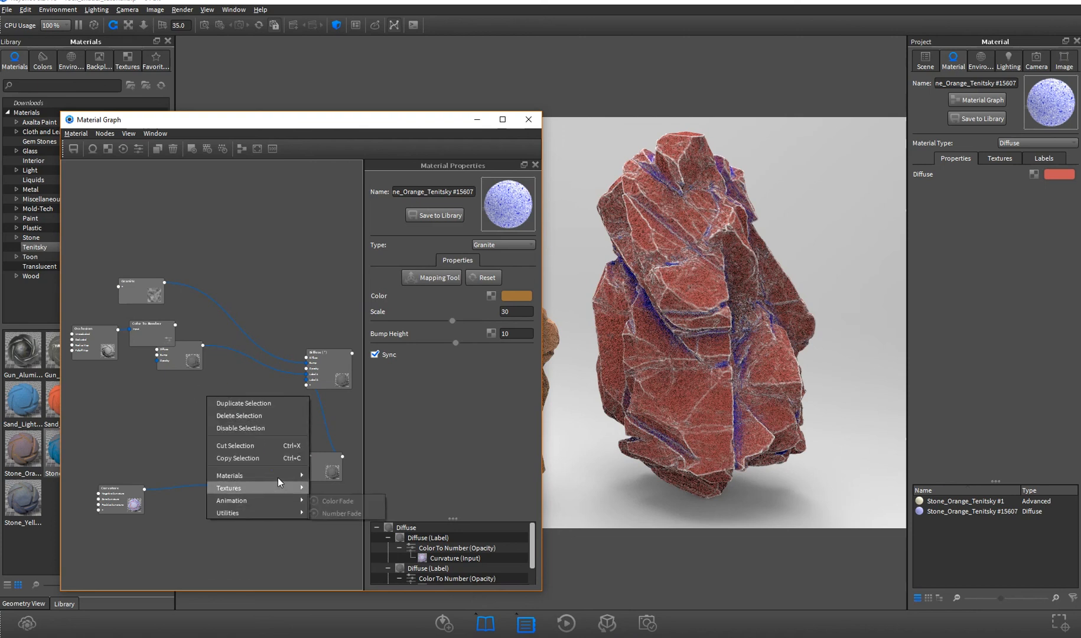
mouse_move(280, 476)
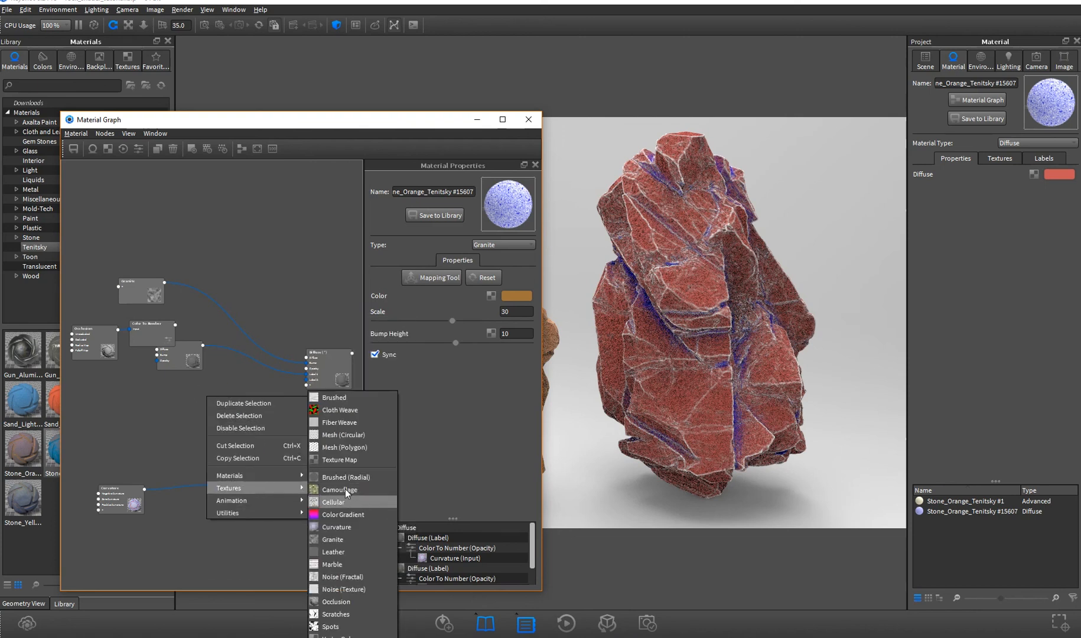
mouse_move(273, 511)
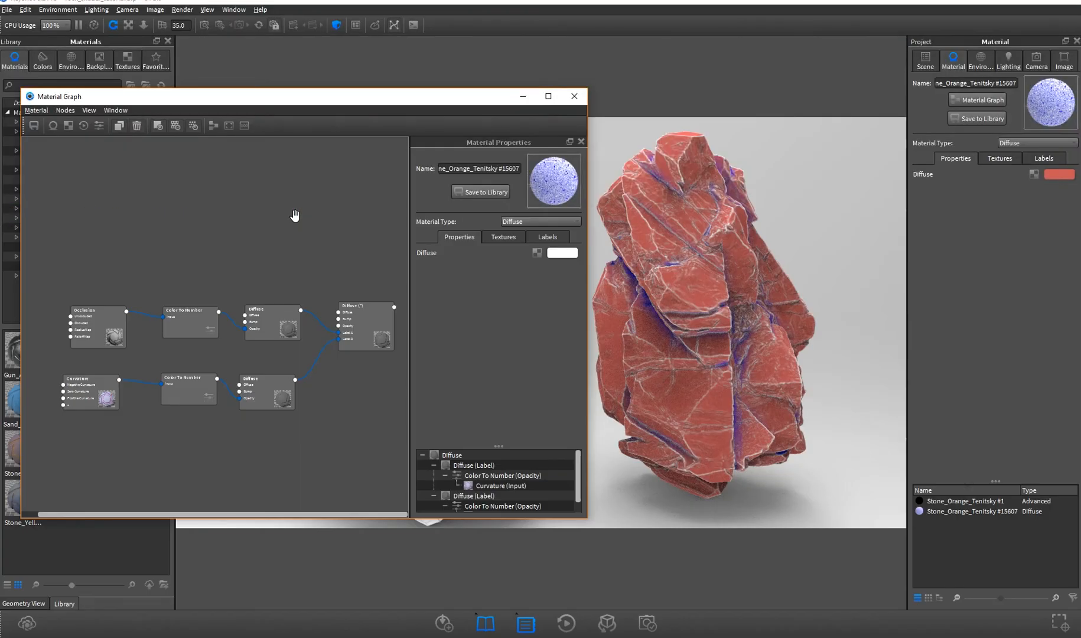
Add a Granite texture node to the red rock's material graph and place it above the Occlusion chain
right_click(288, 215)
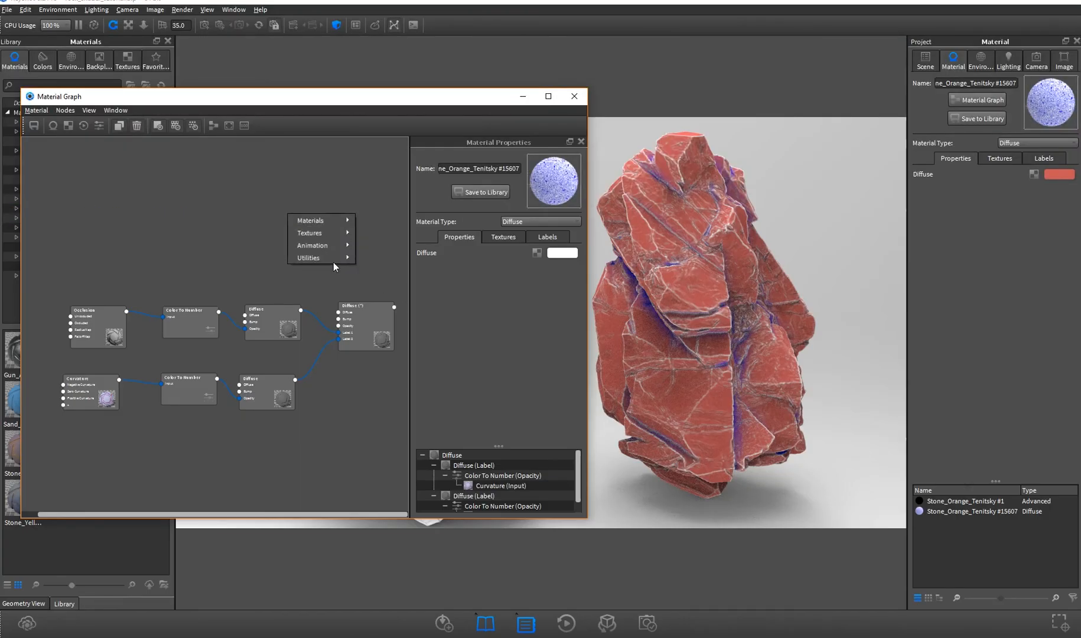
mouse_move(324, 258)
mouse_move(328, 233)
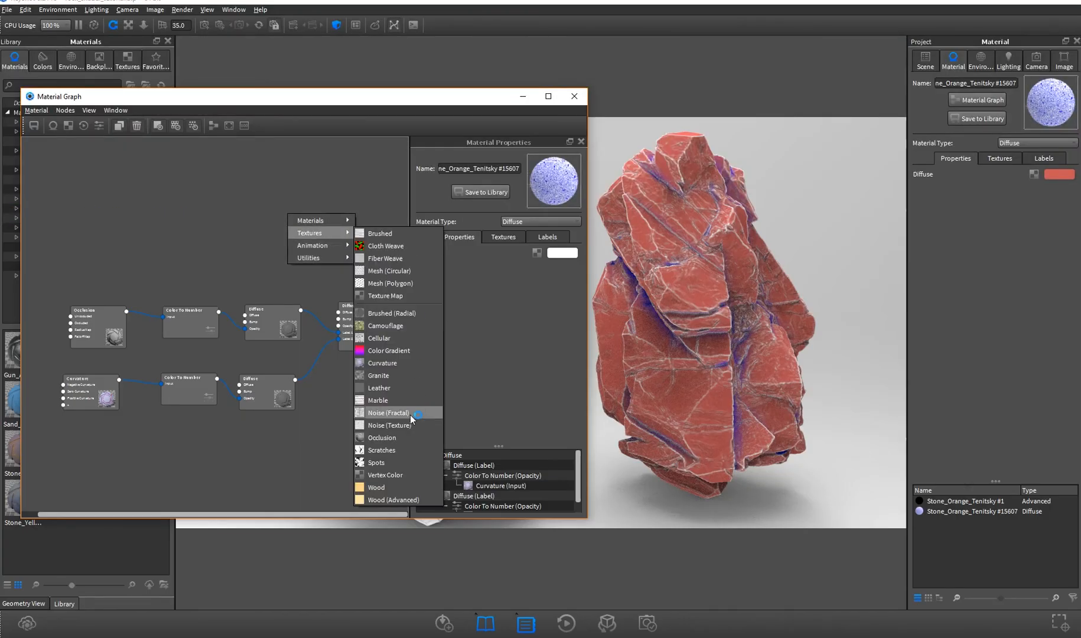
click(388, 375)
drag(312, 235, 232, 252)
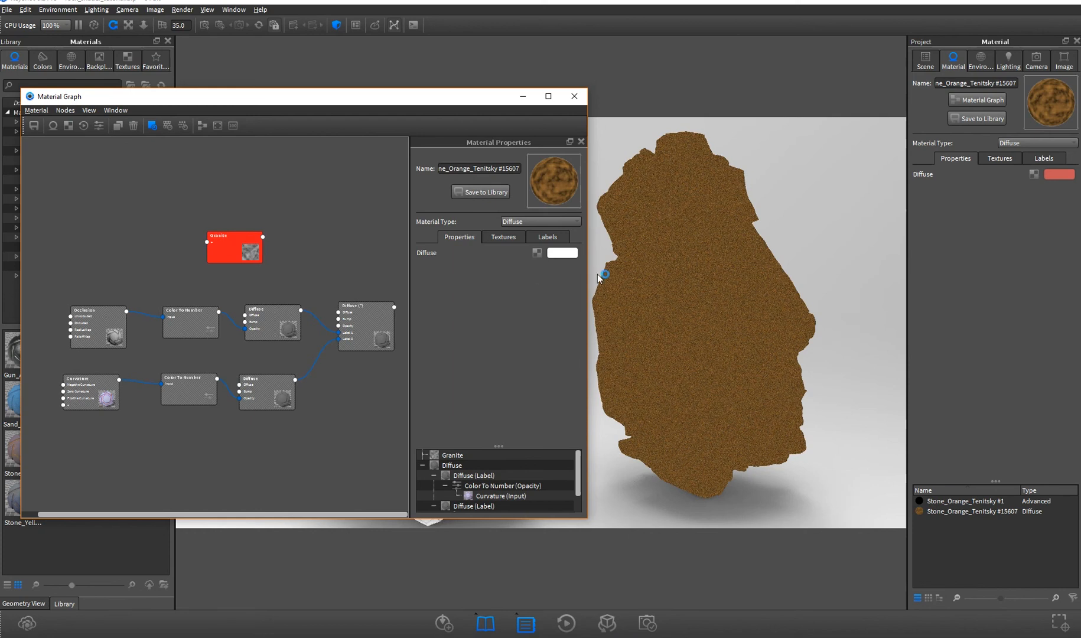
Set the Granite texture's scale to 30
click(238, 239)
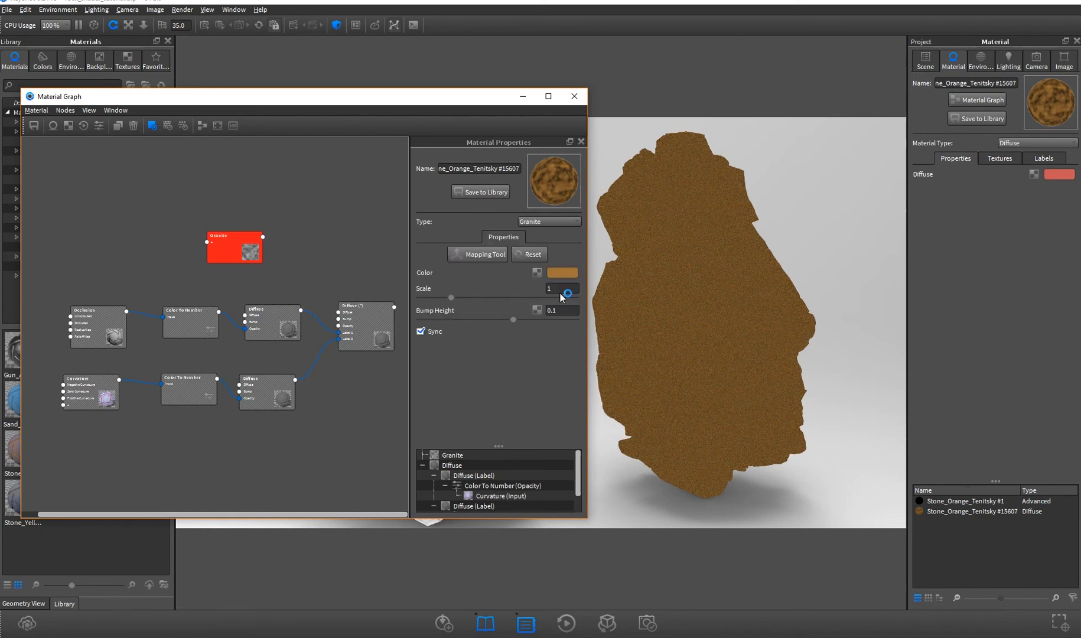
text(0)
key(Return)
text(30)
key(Return)
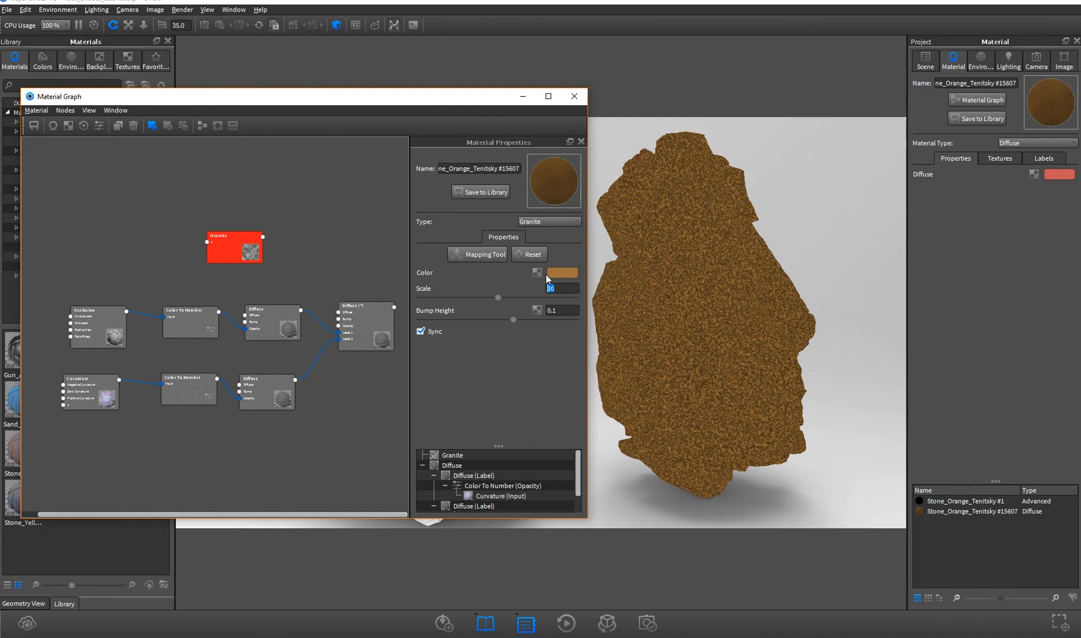
Recolour the Granite texture to a neutral grey with 0% saturation and 53% value
click(566, 275)
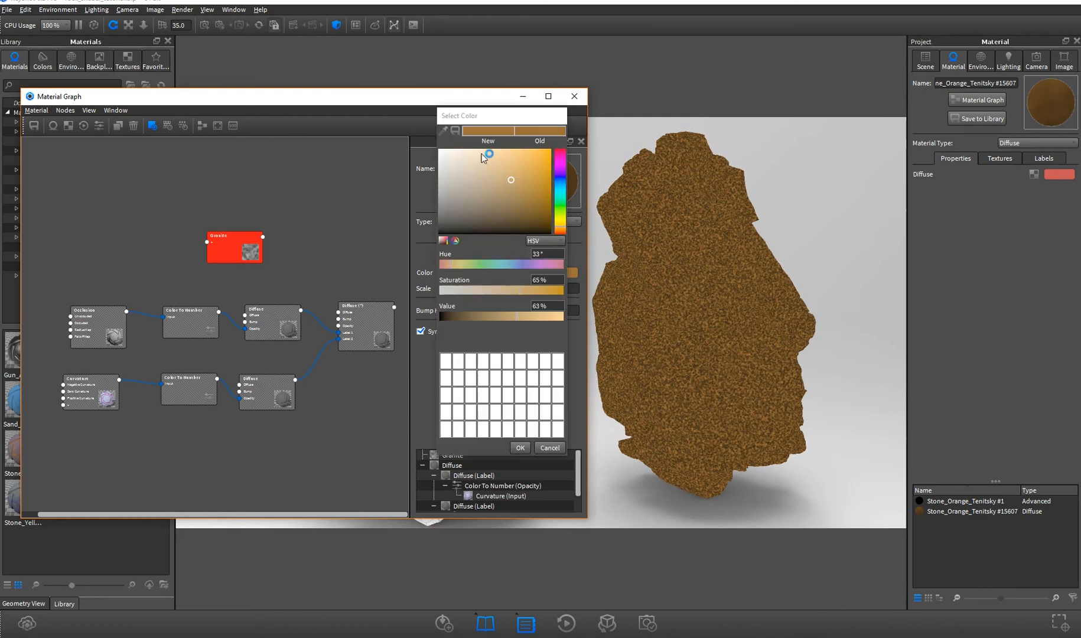
drag(490, 116, 335, 151)
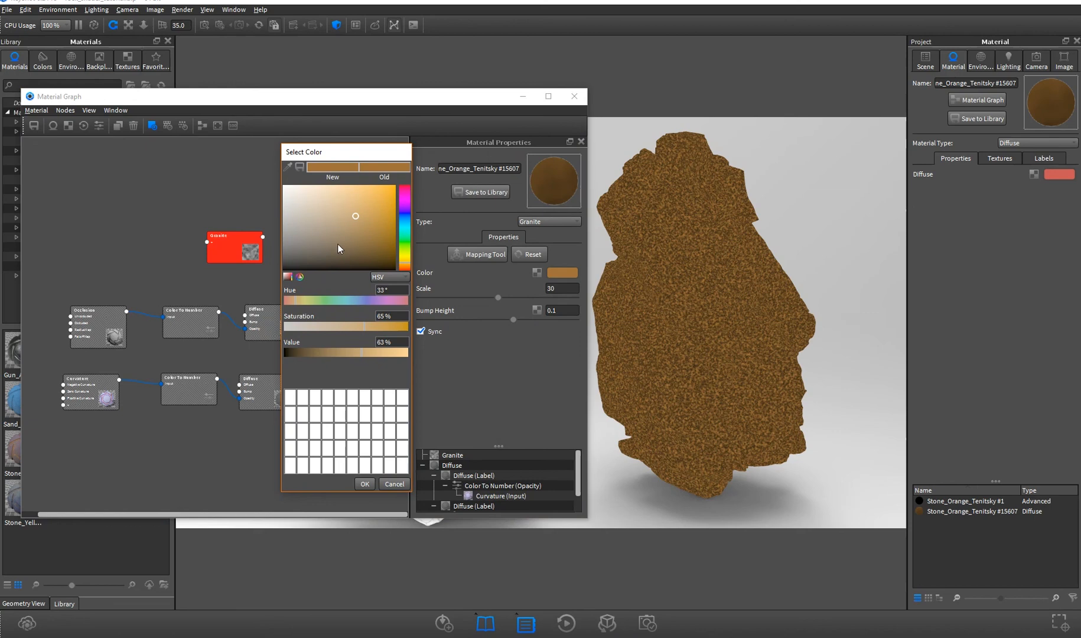
drag(306, 231, 234, 225)
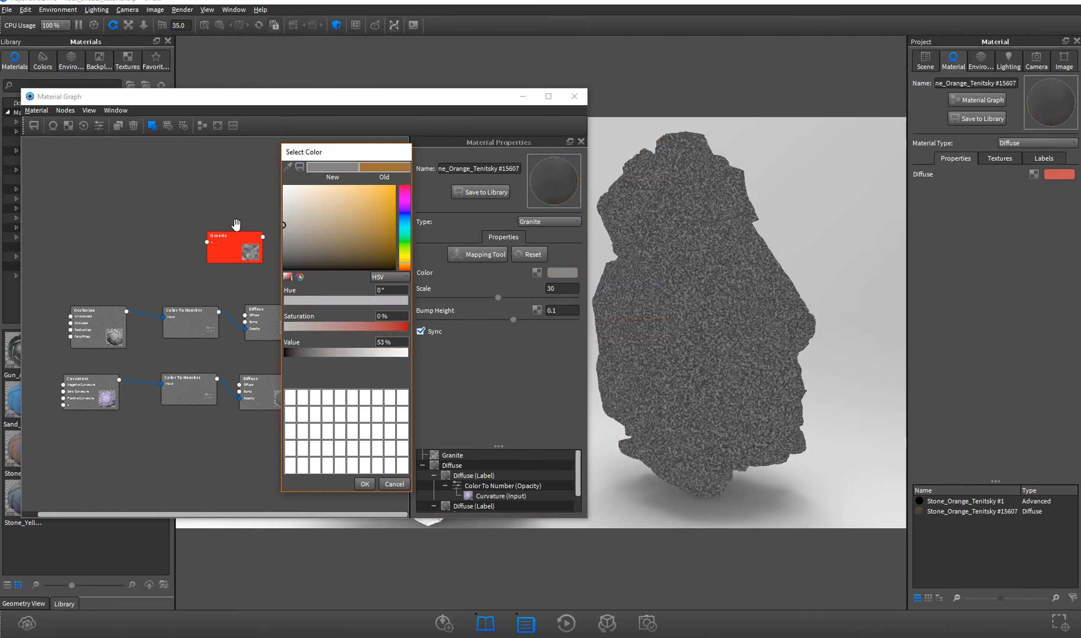
click(366, 485)
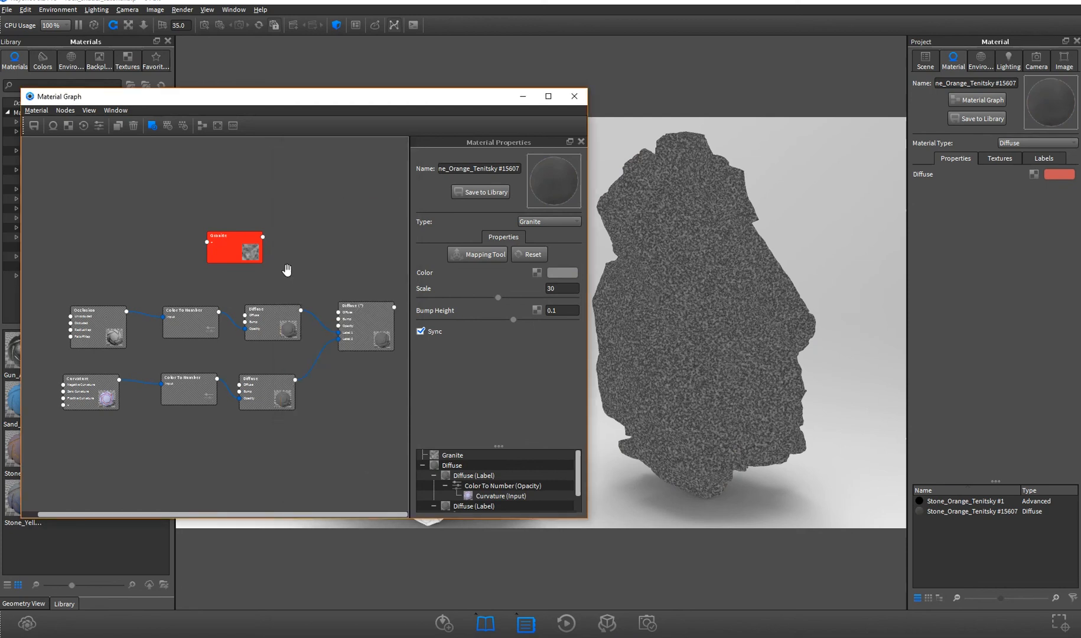
Connect the Granite texture to the main Diffuse node's Bump input and turn off the texture preview
drag(378, 332, 371, 319)
drag(239, 257, 231, 258)
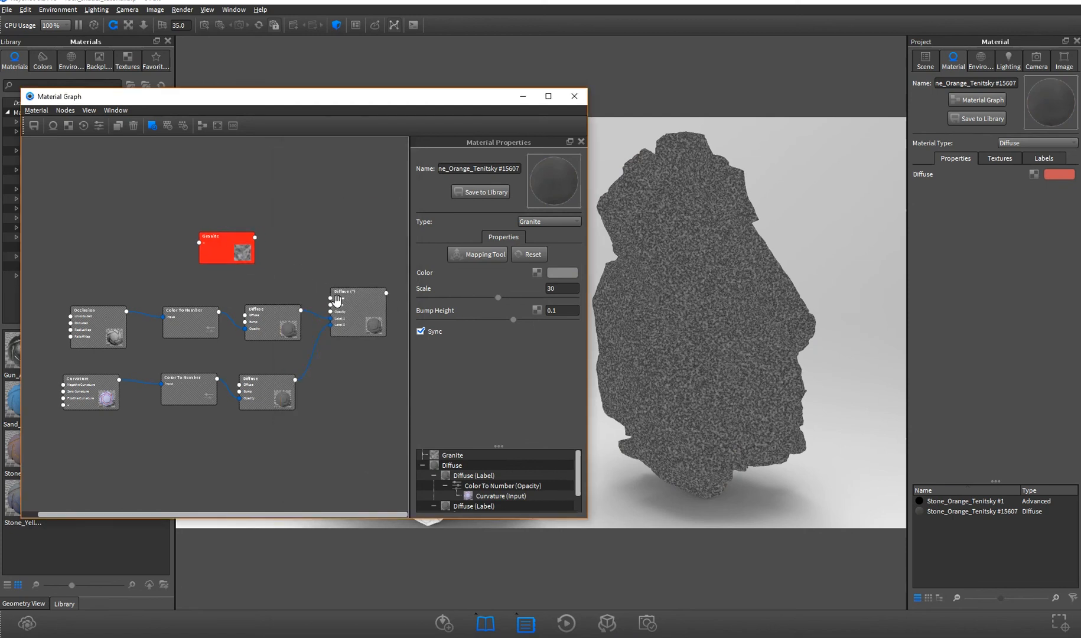
drag(362, 306, 371, 304)
drag(255, 237, 341, 306)
click(357, 306)
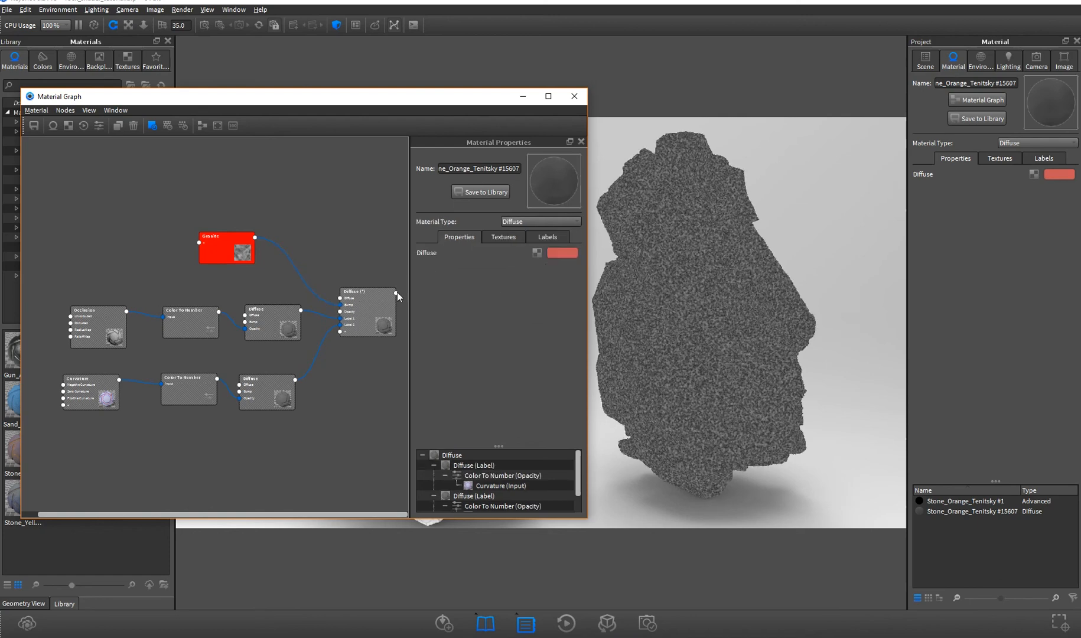
key(c)
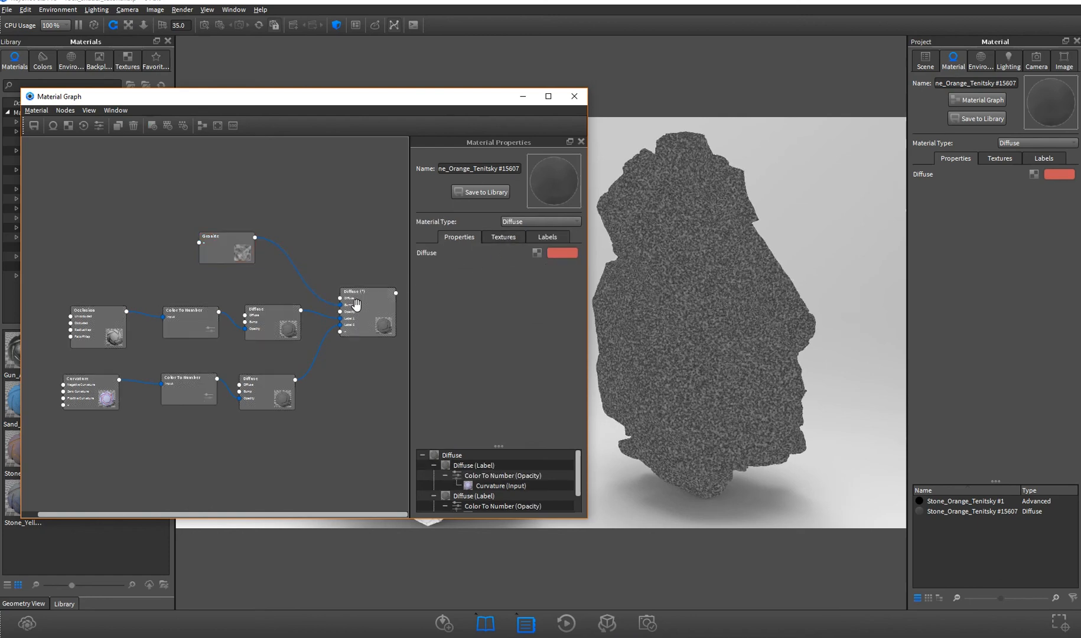
drag(374, 304, 373, 314)
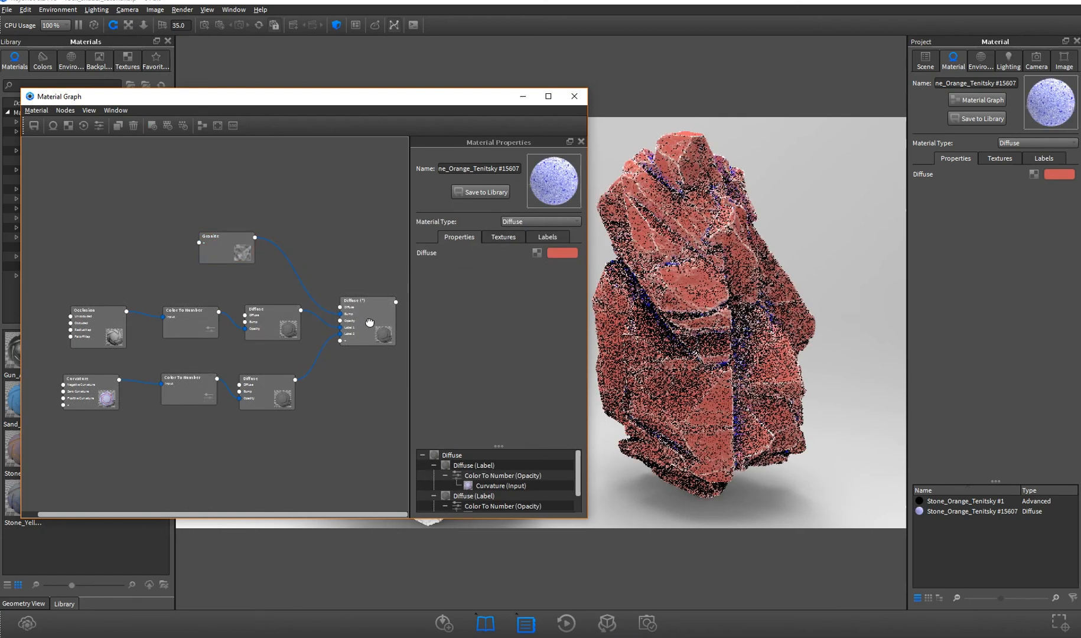
Set the Bump Height of the main Diffuse node's Granite bump texture to 100
click(494, 237)
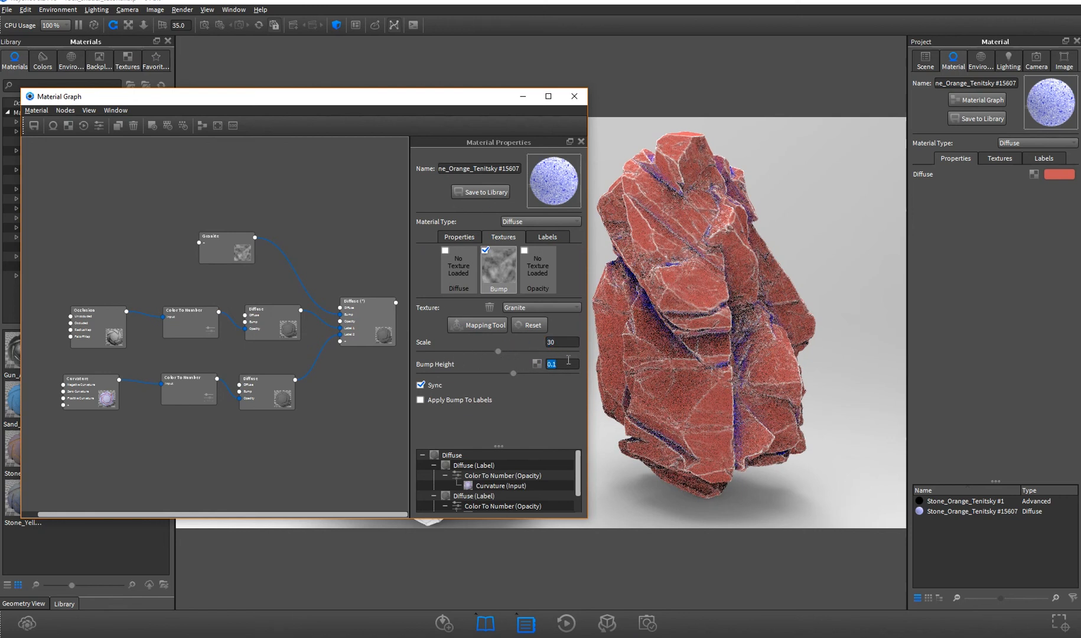
text(00)
key(Return)
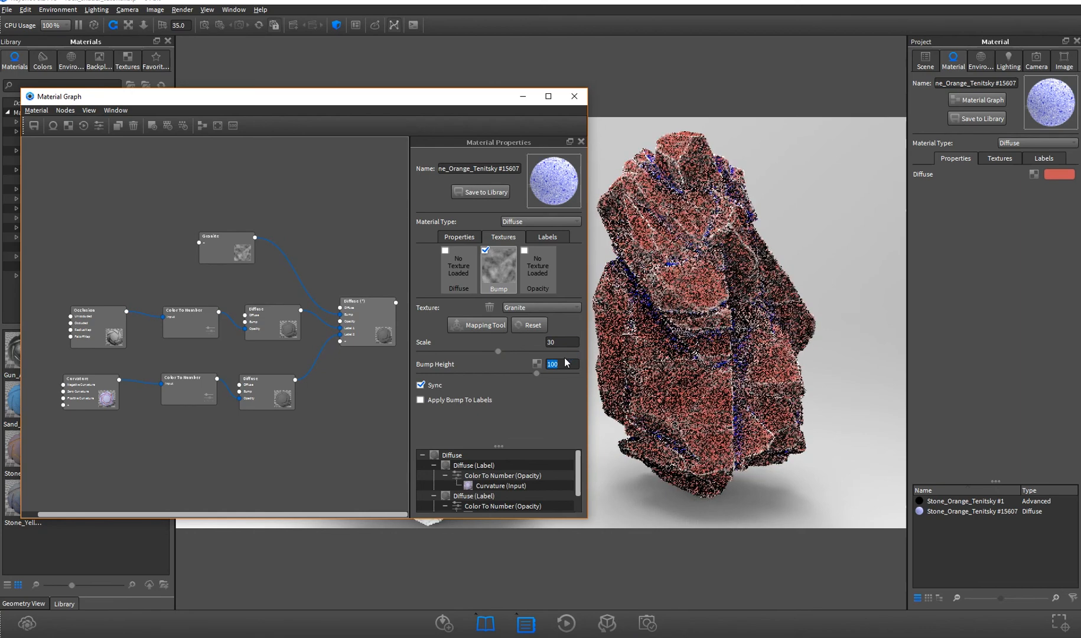
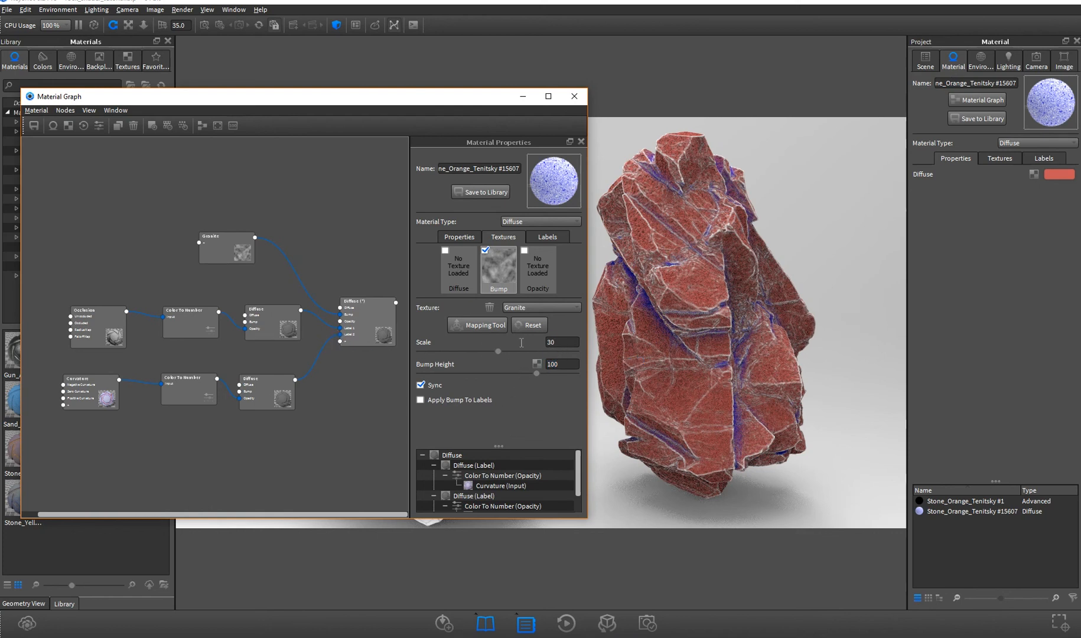
Try the Granite bump texture at a scale of 10, returning it to 30
text(10)
key(Return)
text(30)
key(Return)
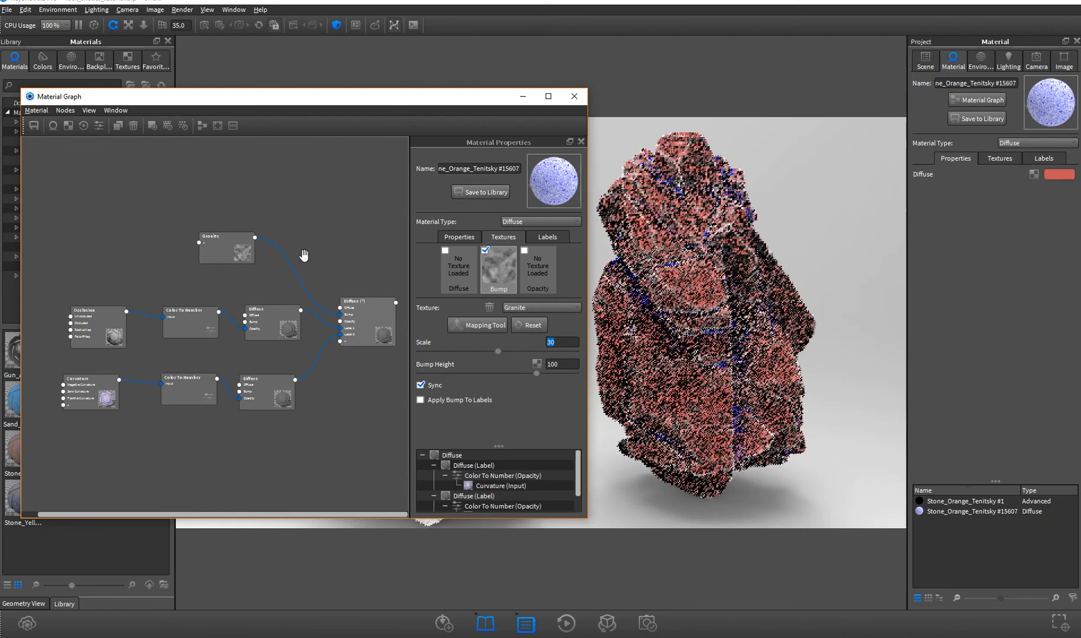
Move Granite to the graph's upper left and shift the Occlusion chain slightly left to open space between them
drag(234, 254, 125, 239)
drag(283, 323, 278, 336)
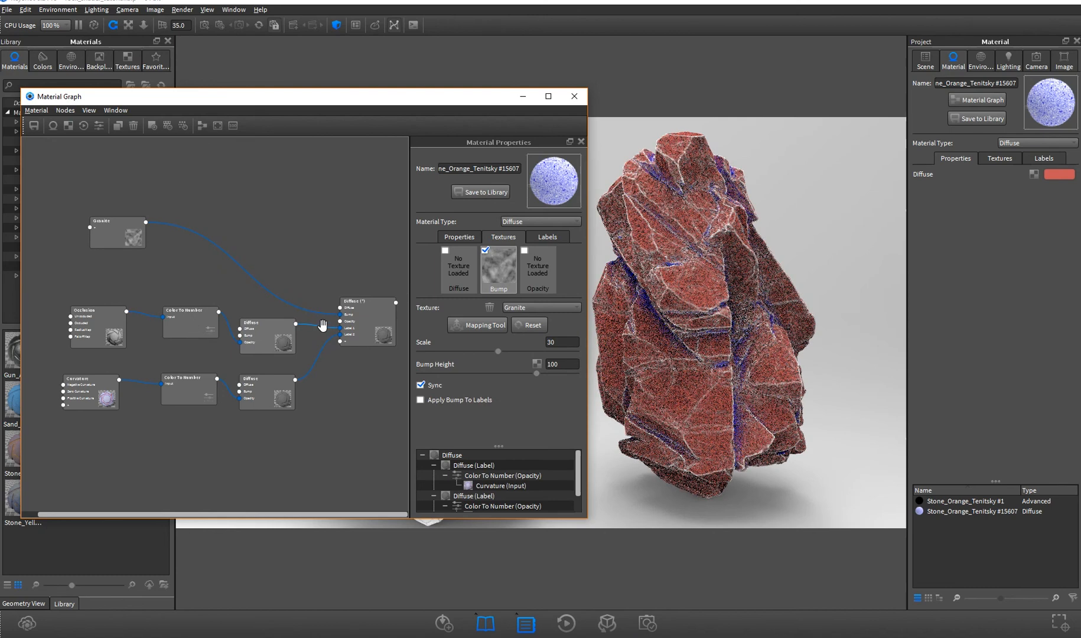
drag(141, 245, 102, 217)
drag(90, 322, 87, 323)
drag(201, 327, 182, 339)
drag(268, 350, 265, 351)
Add a Color To Number utility node and place it between Granite and the Occlusion chain
right_click(258, 209)
mouse_move(307, 299)
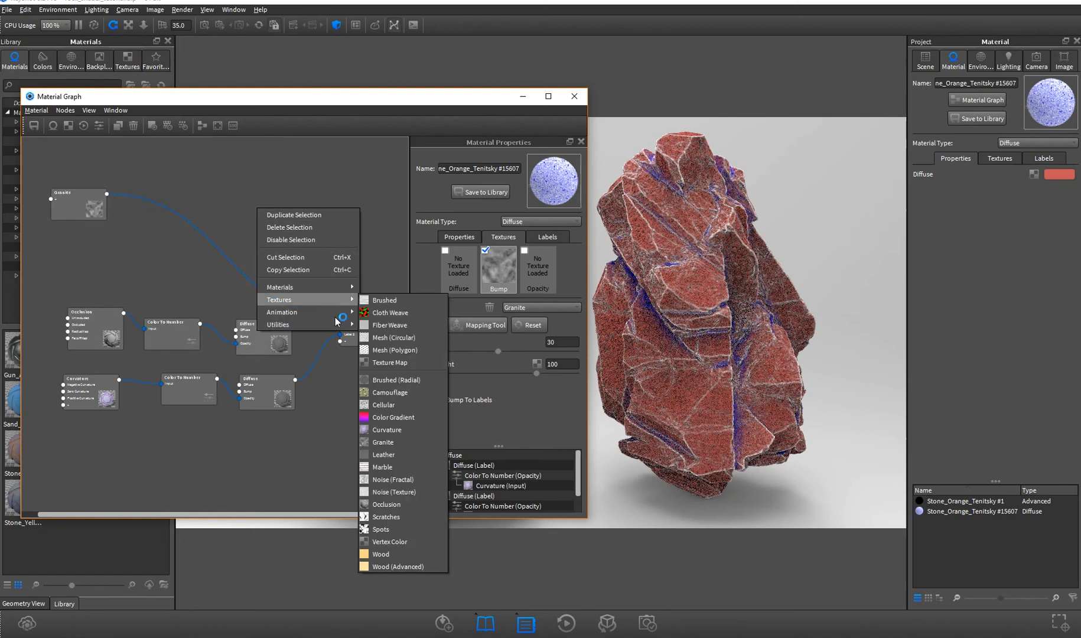
mouse_move(340, 324)
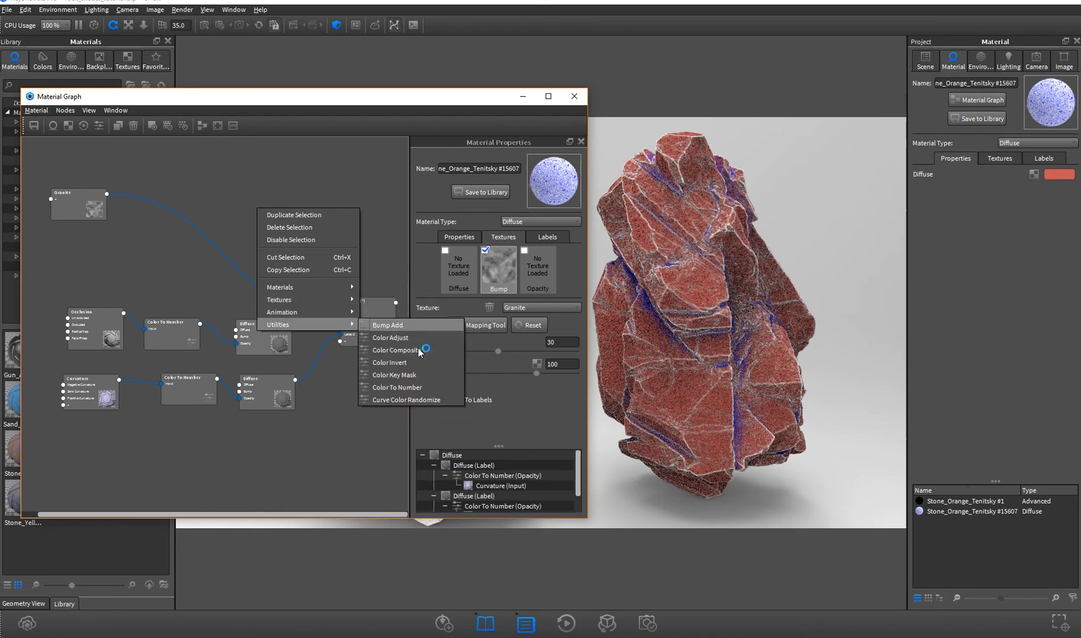
click(418, 388)
drag(286, 230, 138, 277)
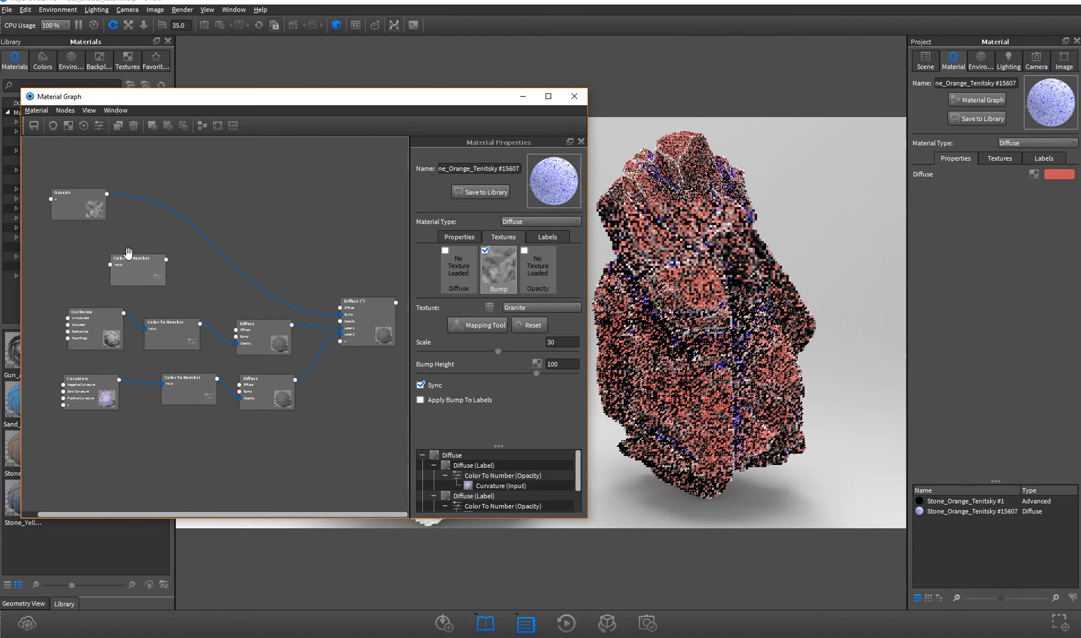
Connect Granite to the new Color To Number node, preview it, and set its Input To to 0.408
drag(107, 193, 184, 282)
click(171, 279)
drag(496, 298, 471, 298)
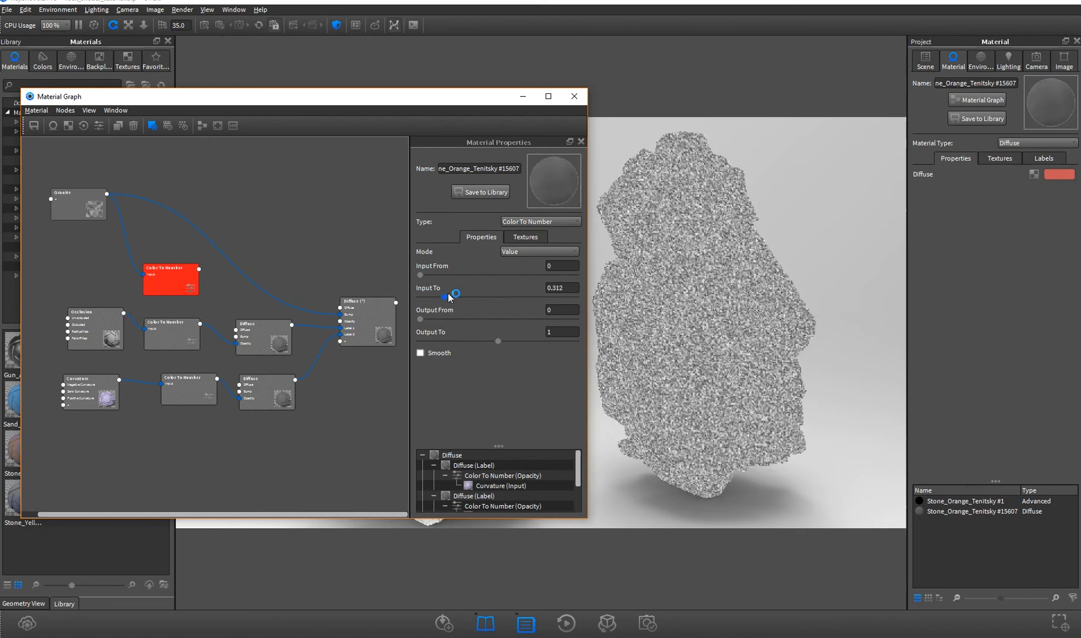
mouse_move(463, 297)
mouse_down()
mouse_move(438, 298)
mouse_move(452, 297)
mouse_up()
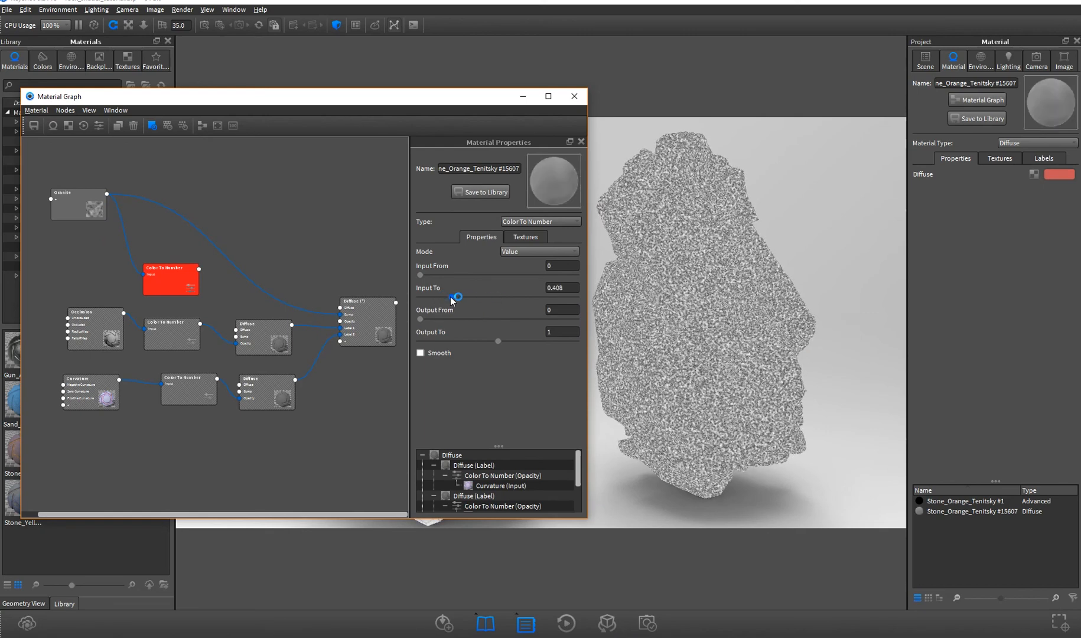
Raise the main Diffuse node and spread the Curvature chain lower in the graph
drag(248, 323, 267, 317)
drag(352, 320, 364, 279)
drag(272, 390, 324, 395)
drag(97, 395, 91, 436)
drag(202, 393, 218, 432)
drag(318, 396, 328, 417)
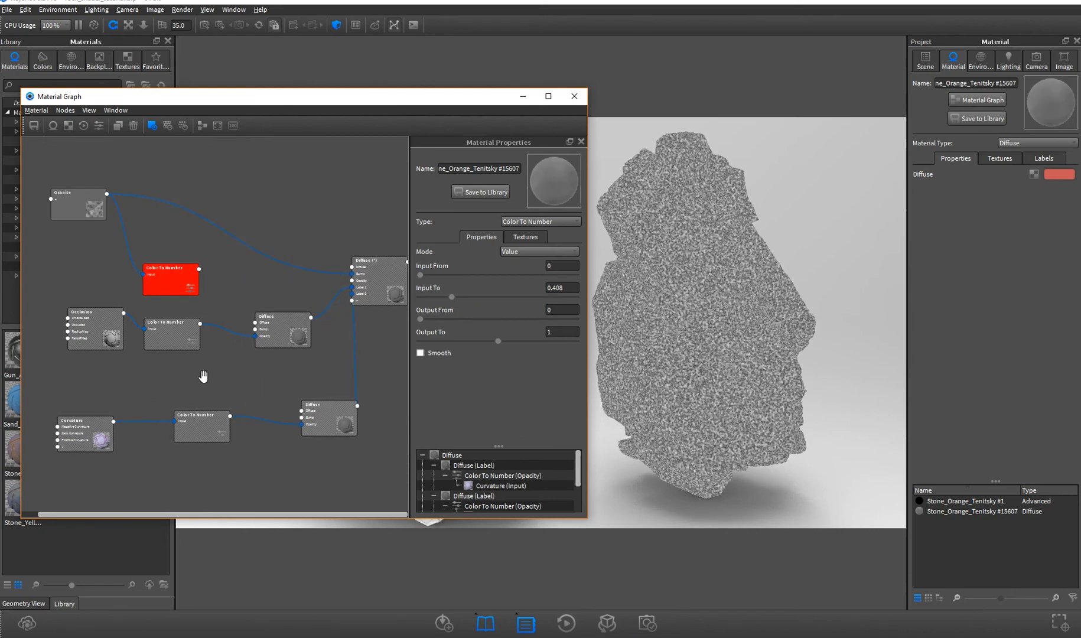
Spread the Occlusion chain lower and wider beneath the Granite branch, and shift Granite further left
drag(94, 343, 50, 376)
drag(161, 348, 151, 377)
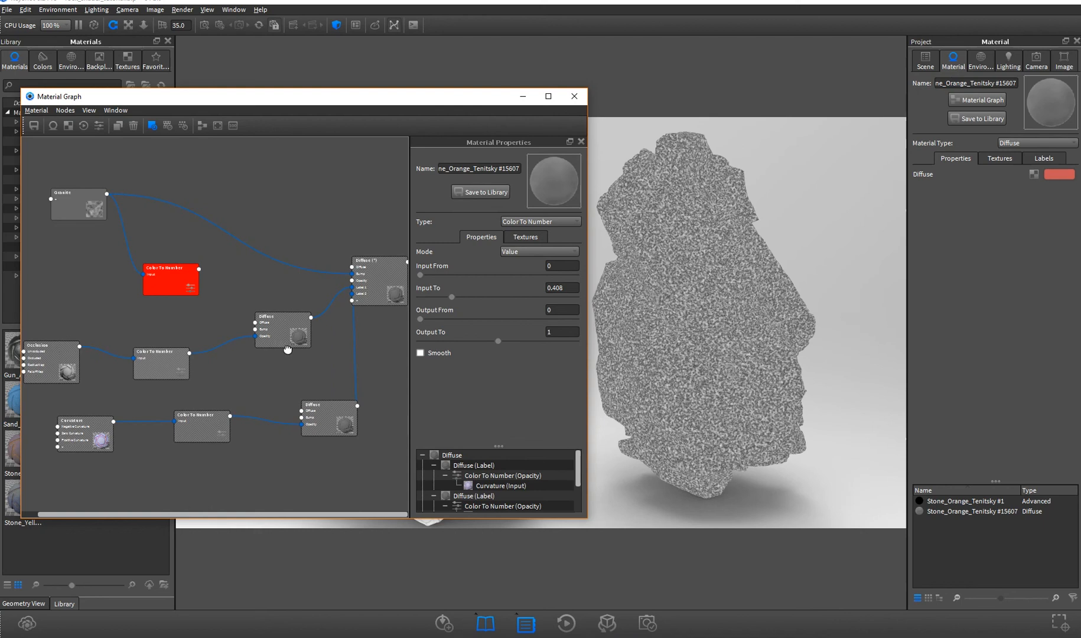
drag(282, 335, 302, 351)
drag(84, 210, 64, 213)
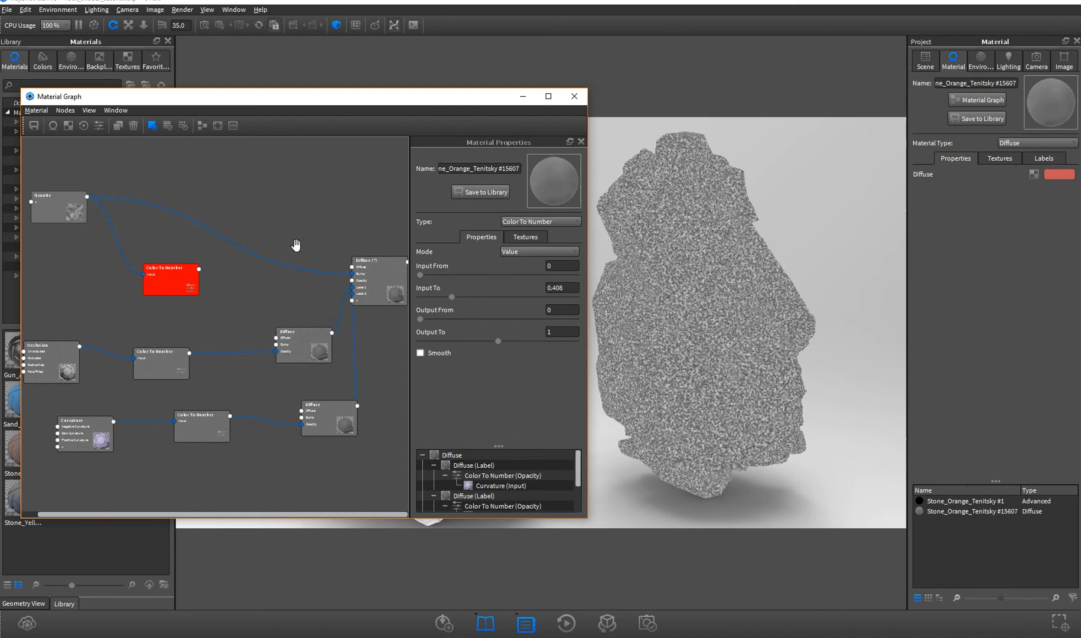
Add a Color Composite utility node and place it to the right of the Granite and Occlusion Color To Number nodes
right_click(303, 210)
mouse_move(344, 326)
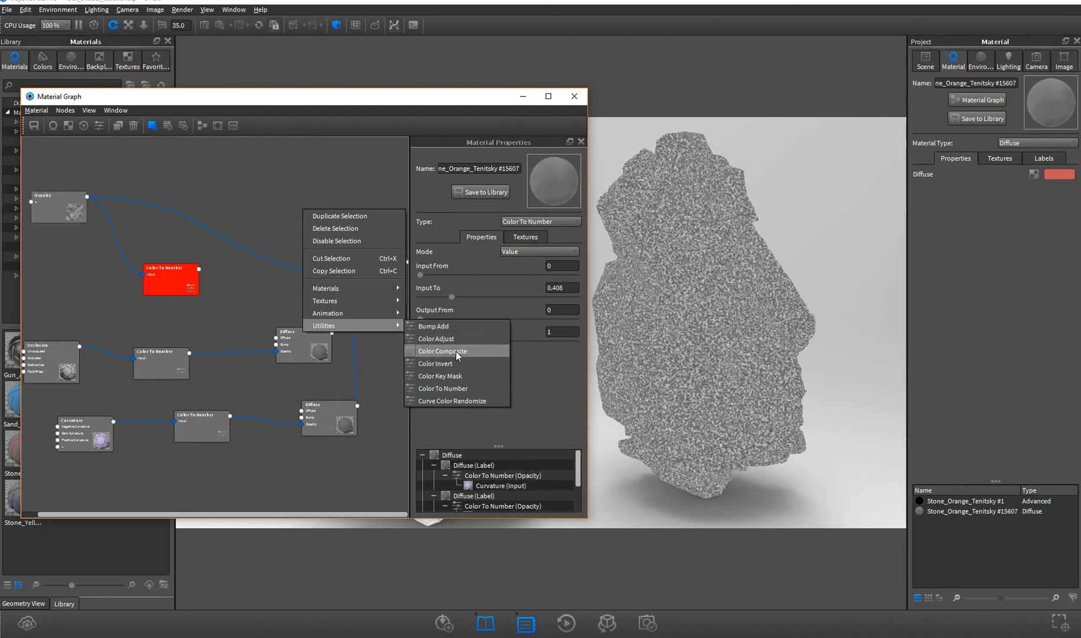
click(443, 351)
drag(322, 232, 236, 301)
drag(300, 340, 309, 353)
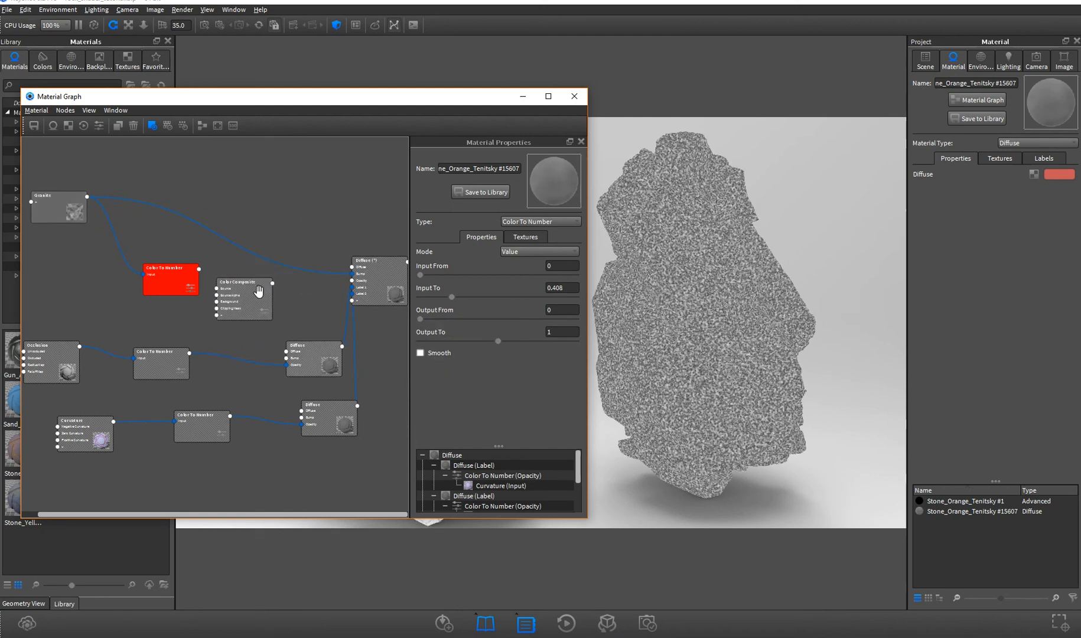
drag(258, 292, 270, 307)
drag(157, 288, 145, 300)
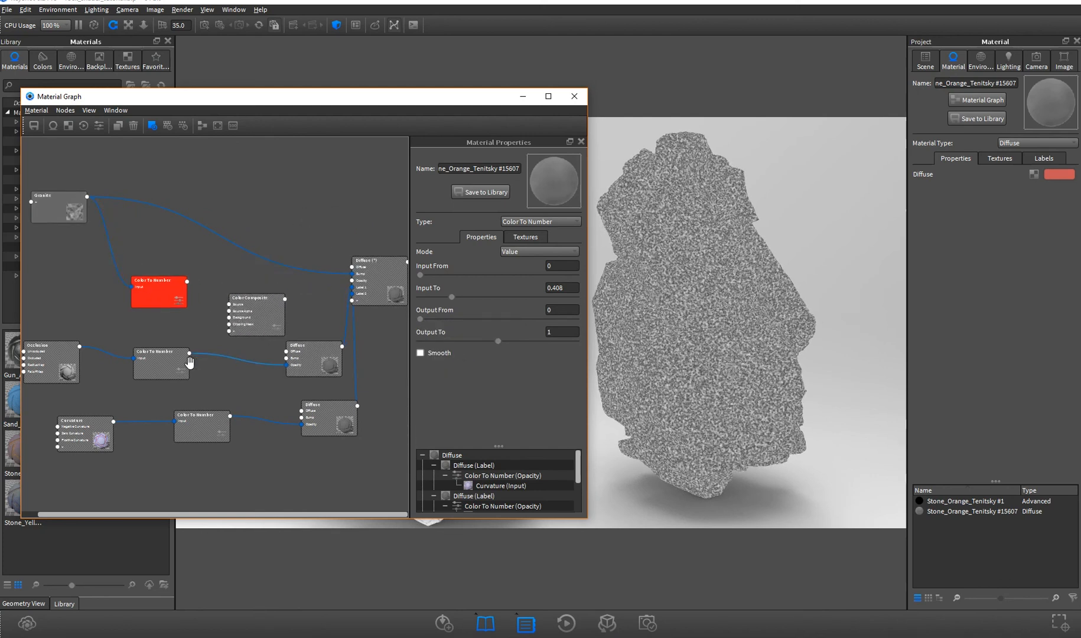
drag(183, 363, 169, 362)
Connect the Occlusion chain's Color To Number node to the Color Composite's Background input
double_click(249, 317)
mouse_move(258, 309)
mouse_down()
mouse_move(239, 309)
mouse_move(253, 313)
mouse_up()
scroll(218, 333, up, 4)
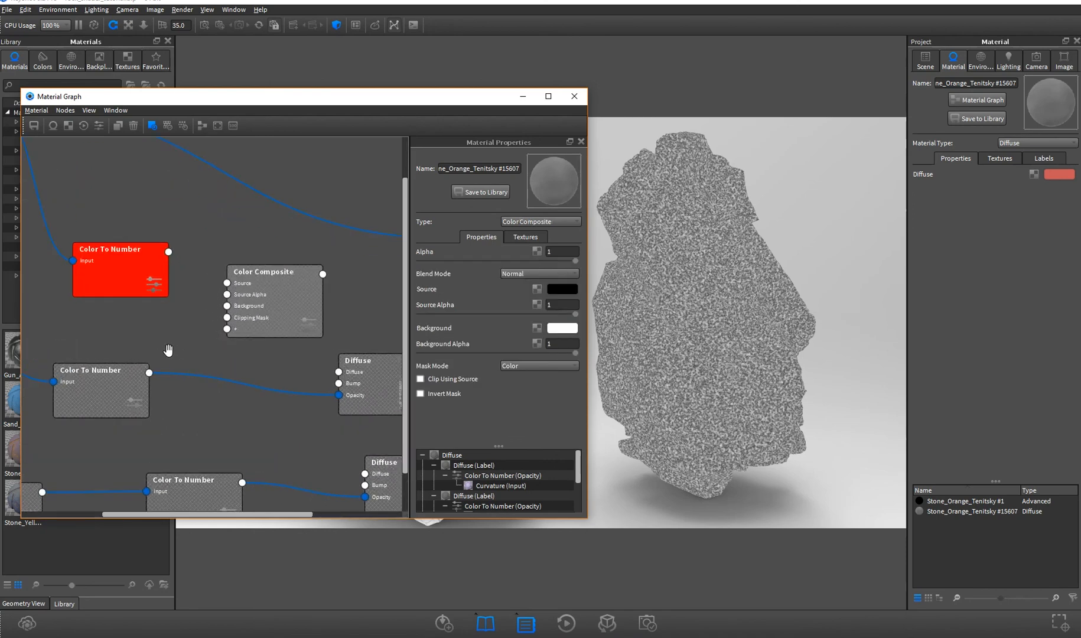
drag(154, 383, 231, 317)
mouse_move(177, 263)
mouse_down()
mouse_move(211, 289)
mouse_move(188, 282)
mouse_up()
drag(276, 285, 276, 301)
Preview the Color Composite node on the rock and set its Blend Mode to Screen
key(c)
key(c)
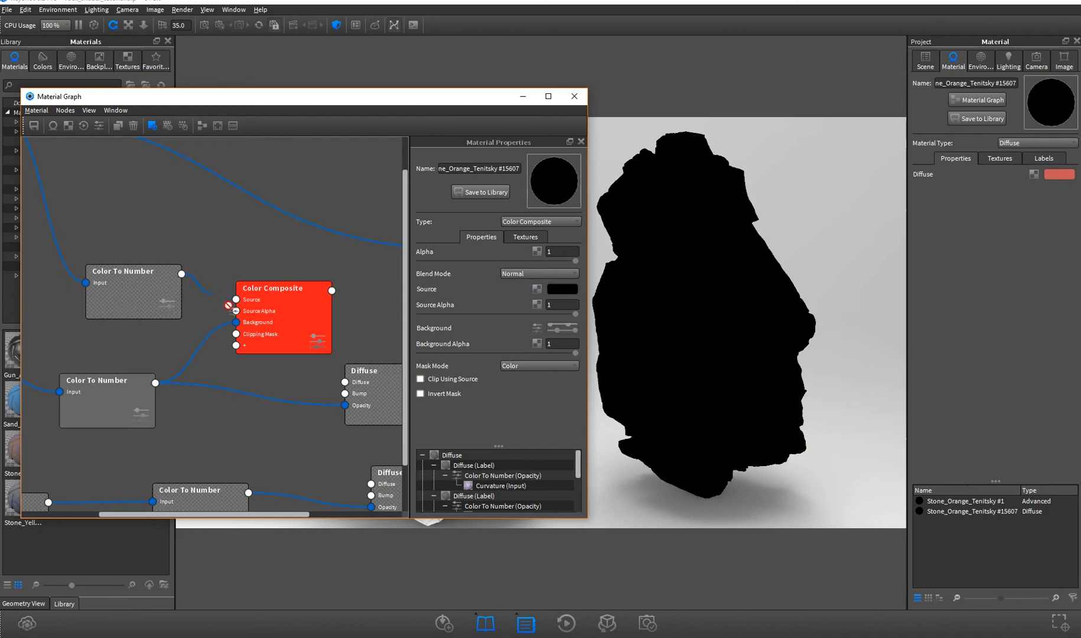
click(542, 273)
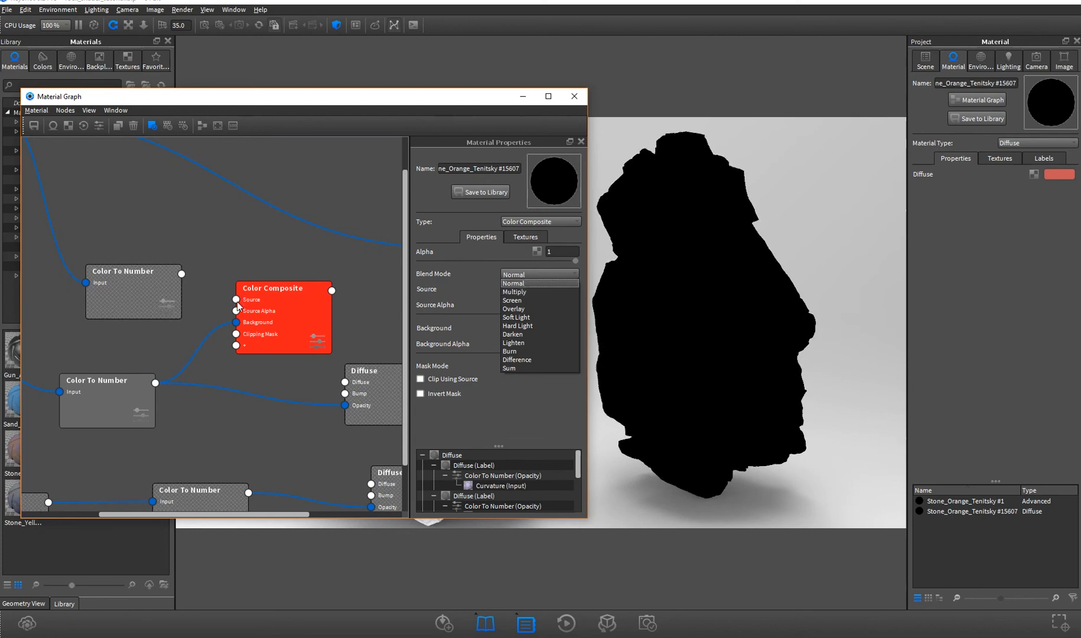
click(511, 300)
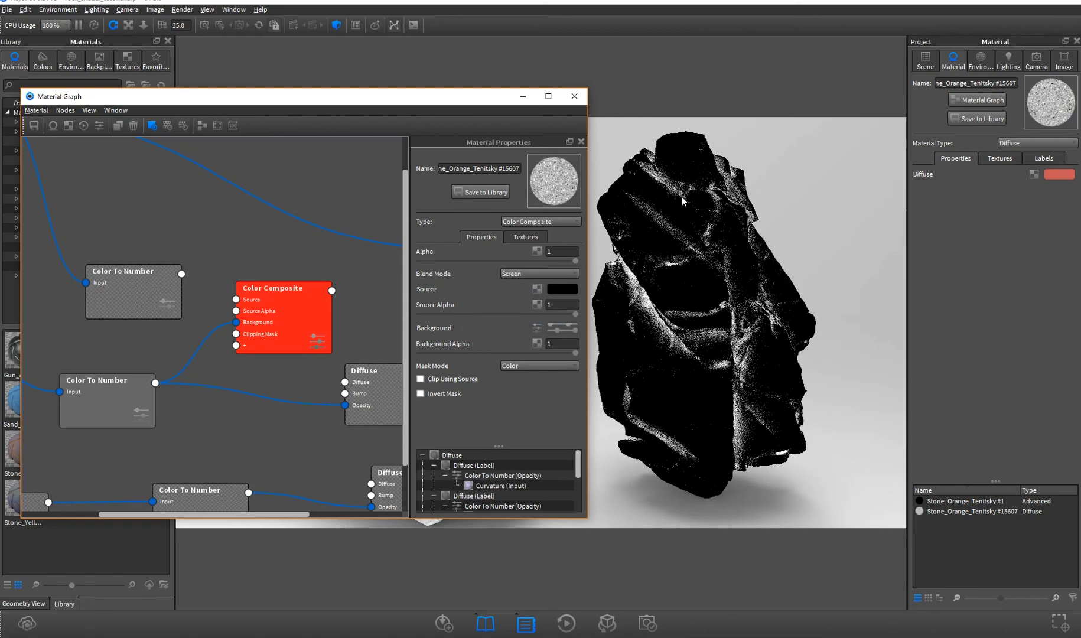
Lower the Occlusion chain's Color To Number node, shift its Diffuse label right, and raise Granite's Color To Number node
drag(123, 393, 218, 428)
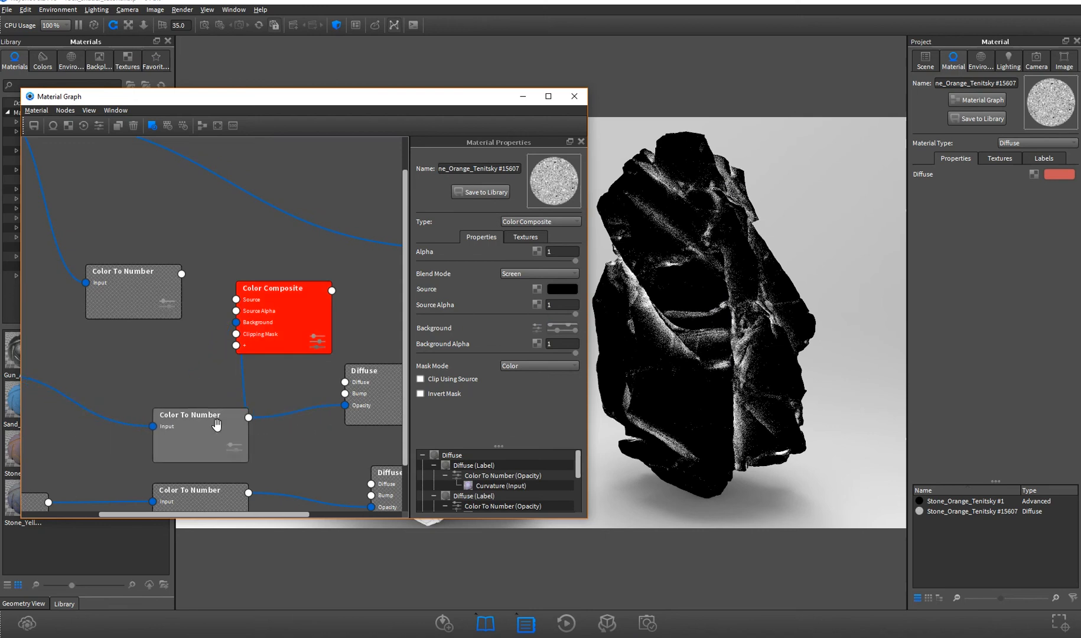
scroll(186, 402, down, 3)
drag(303, 362, 345, 363)
drag(207, 381, 167, 378)
drag(178, 298, 183, 278)
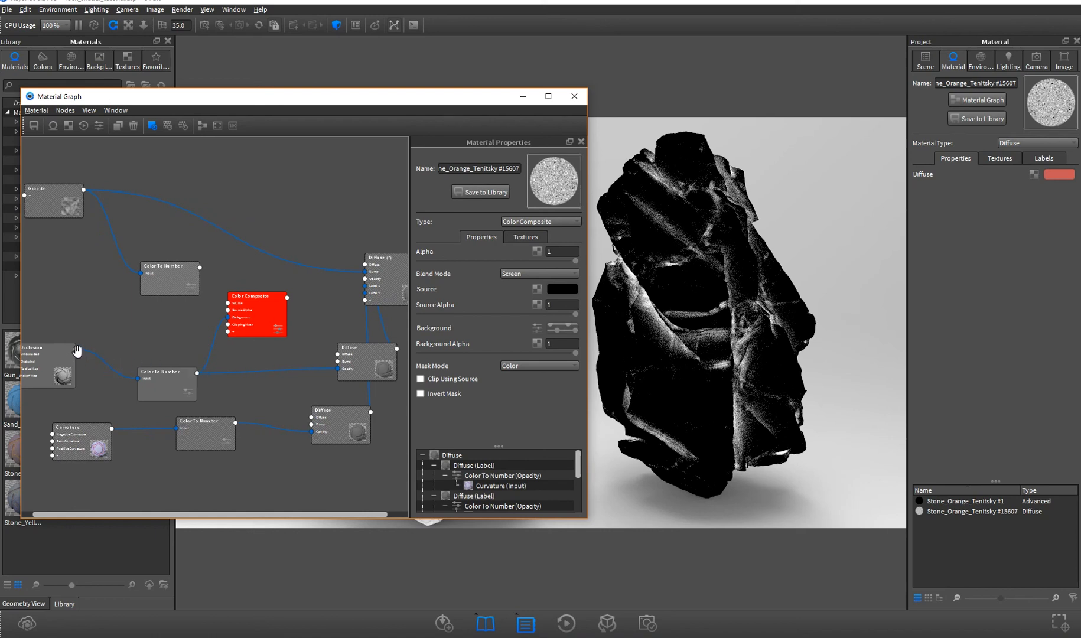
Connect Occlusion directly to the Color Composite's Background input and rearrange the Occlusion and Color To Number nodes around it
drag(76, 350, 229, 318)
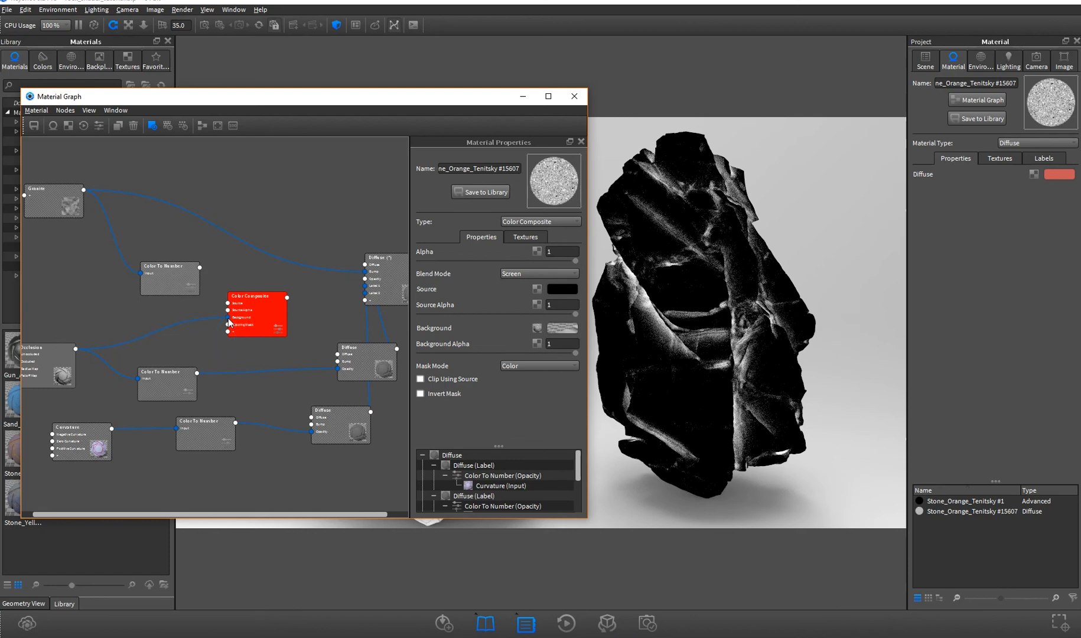
mouse_move(205, 384)
mouse_down()
mouse_move(260, 378)
mouse_move(257, 388)
mouse_move(187, 394)
mouse_up()
scroll(262, 386, up, 2)
drag(148, 372, 188, 372)
drag(79, 385, 133, 393)
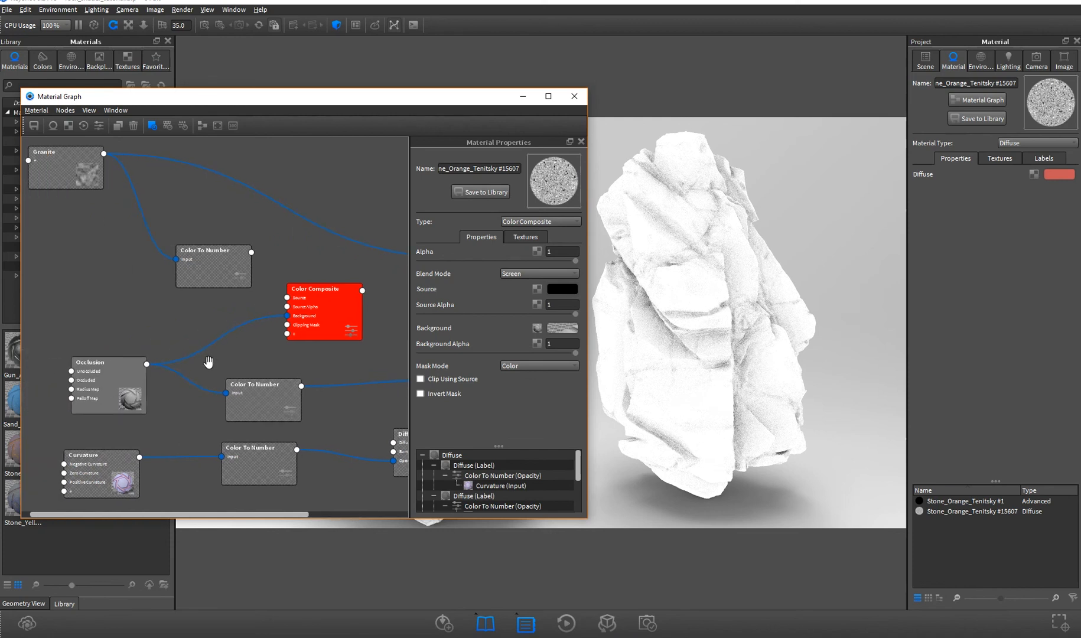
drag(244, 362, 211, 362)
drag(185, 285, 159, 295)
drag(236, 404, 275, 402)
Connect Granite's Color To Number node to the Color Composite's Source input and set the Blend Mode to Multiply
drag(193, 262, 255, 299)
click(538, 273)
click(544, 297)
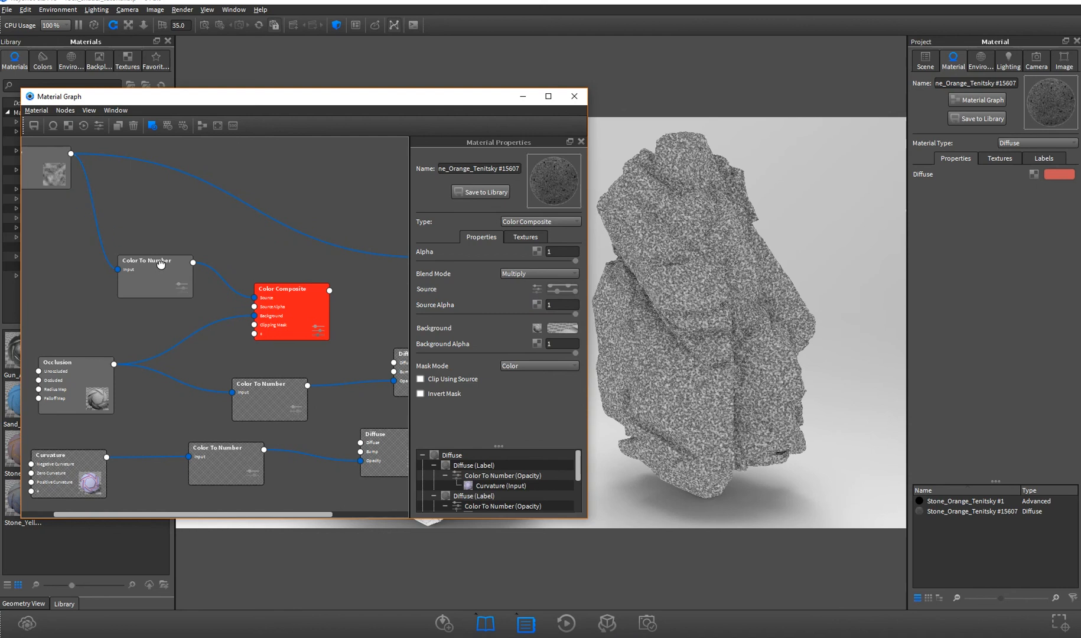
Reposition Granite's Color To Number node and set its Input To value to 0.127
drag(161, 264, 168, 273)
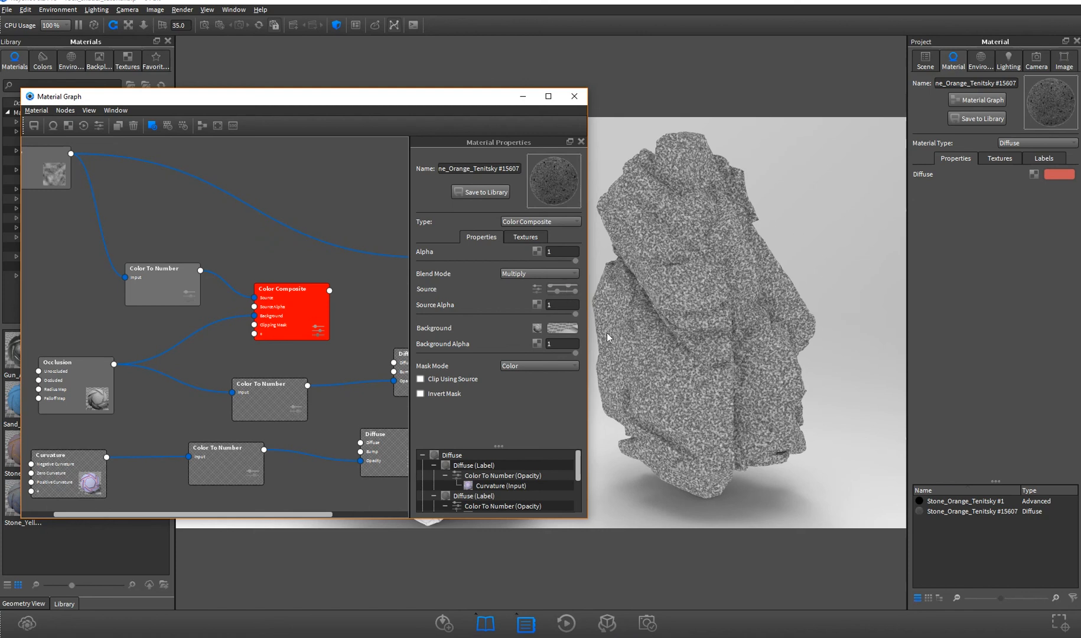
click(199, 288)
drag(191, 290, 172, 268)
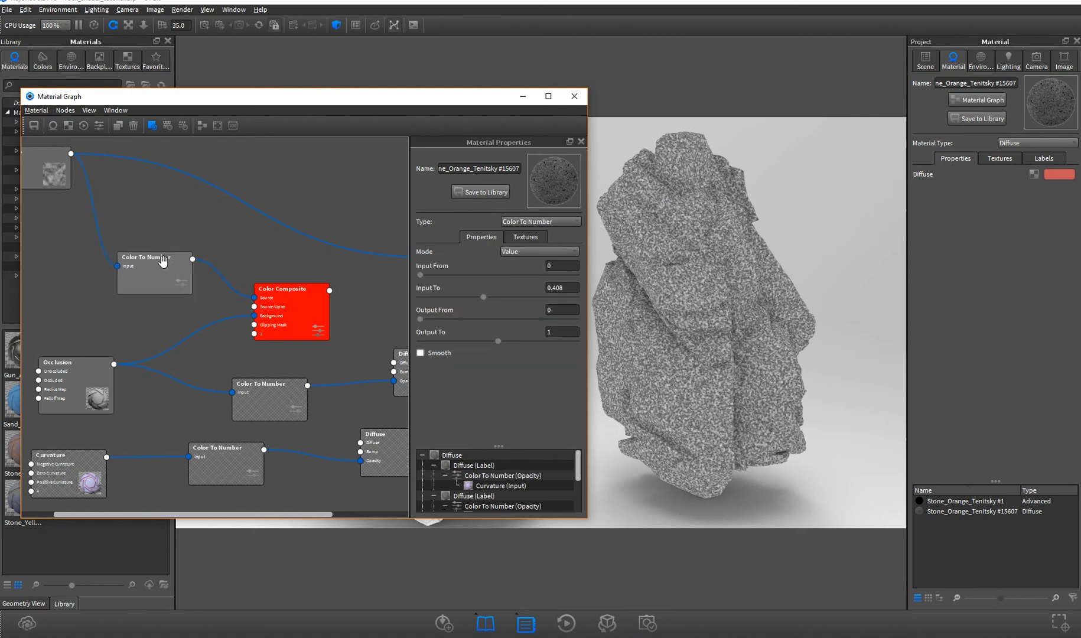
click(444, 298)
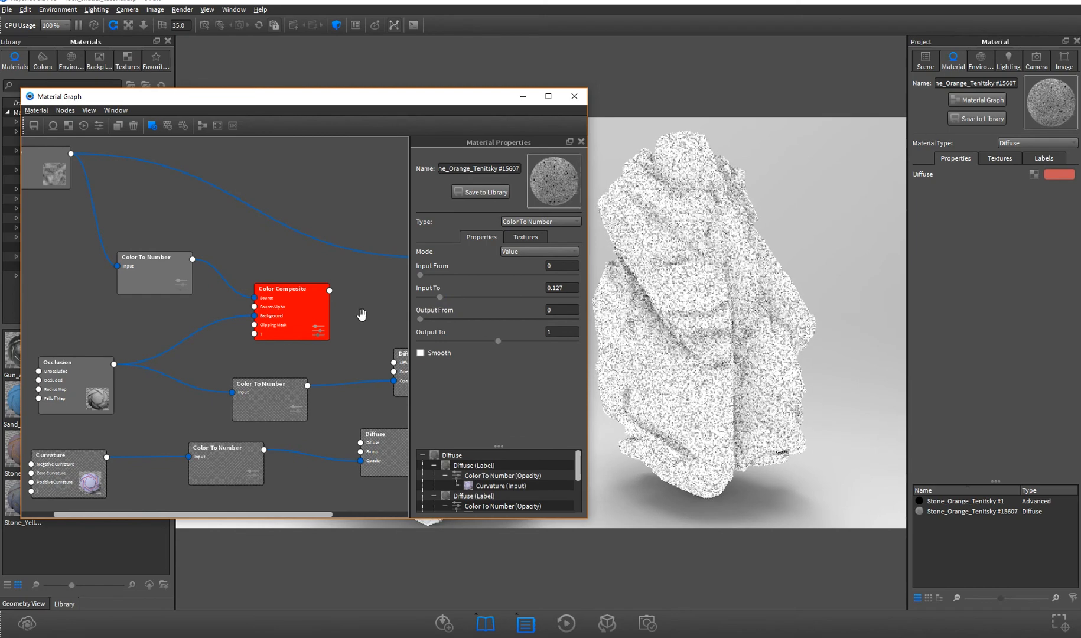
Connect the Color Composite's output to the Occlusion chain's Color To Number input and place the composite between Occlusion and that node
drag(301, 323, 281, 323)
drag(165, 296, 141, 301)
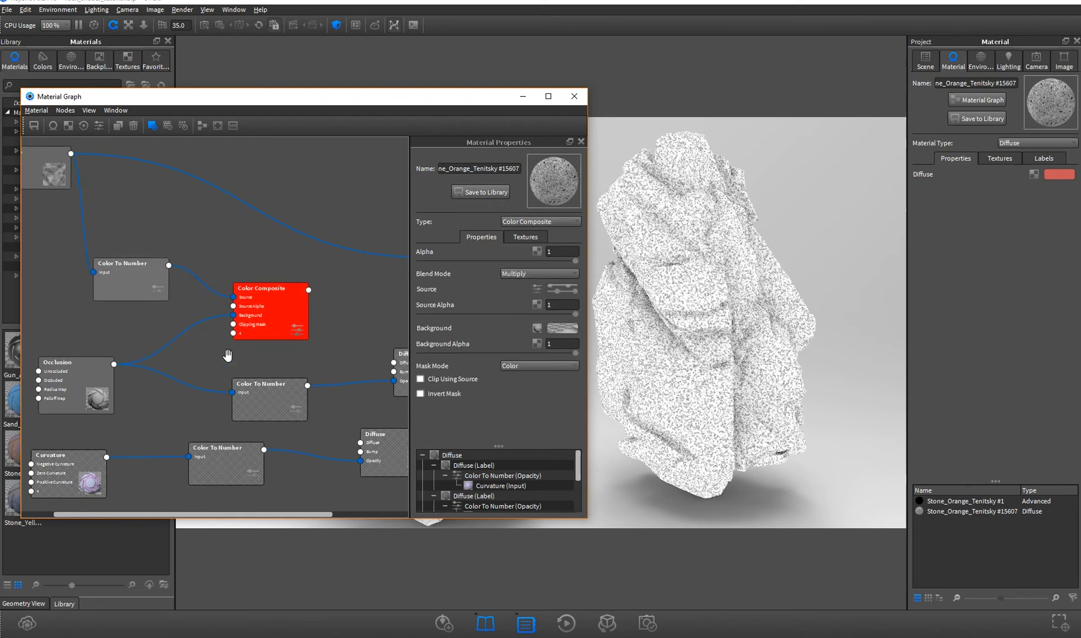
drag(274, 386, 314, 377)
drag(263, 301, 233, 321)
drag(316, 384, 328, 387)
drag(279, 311, 302, 377)
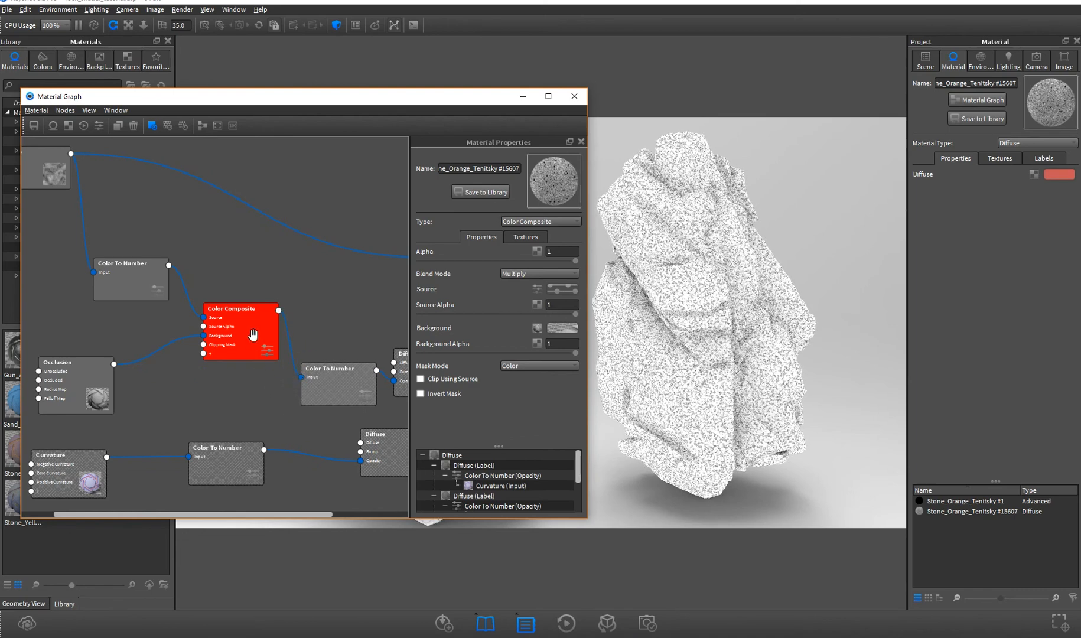
drag(252, 334, 224, 381)
drag(340, 388, 313, 385)
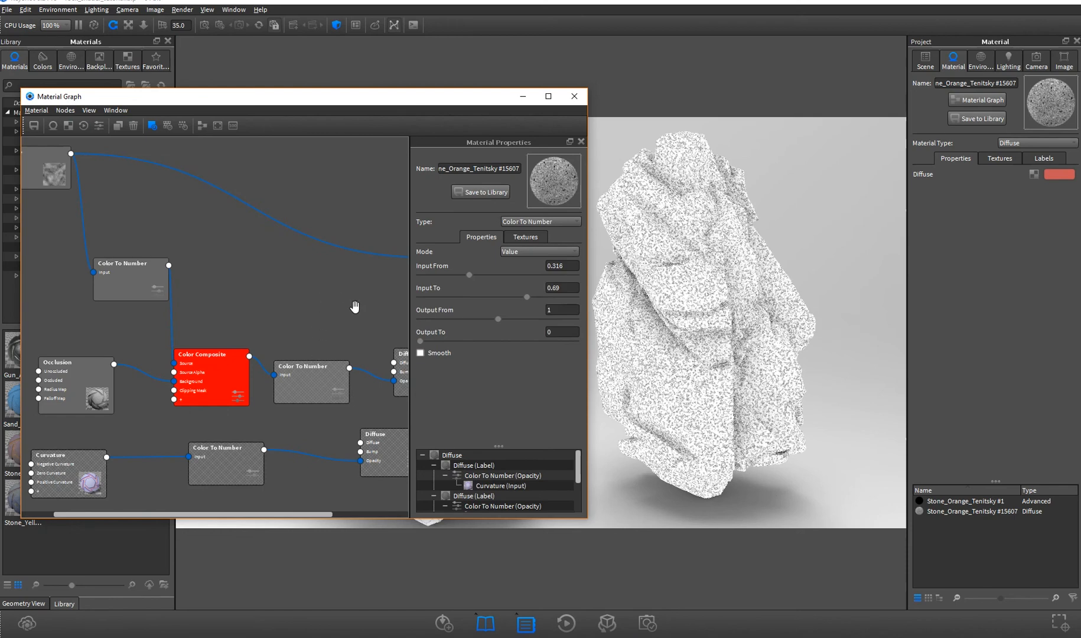
Exit the Color Composite preview, briefly preview its downstream Color To Number node on the rock, and return to the full material
drag(352, 305, 276, 331)
drag(248, 389, 256, 377)
key(c)
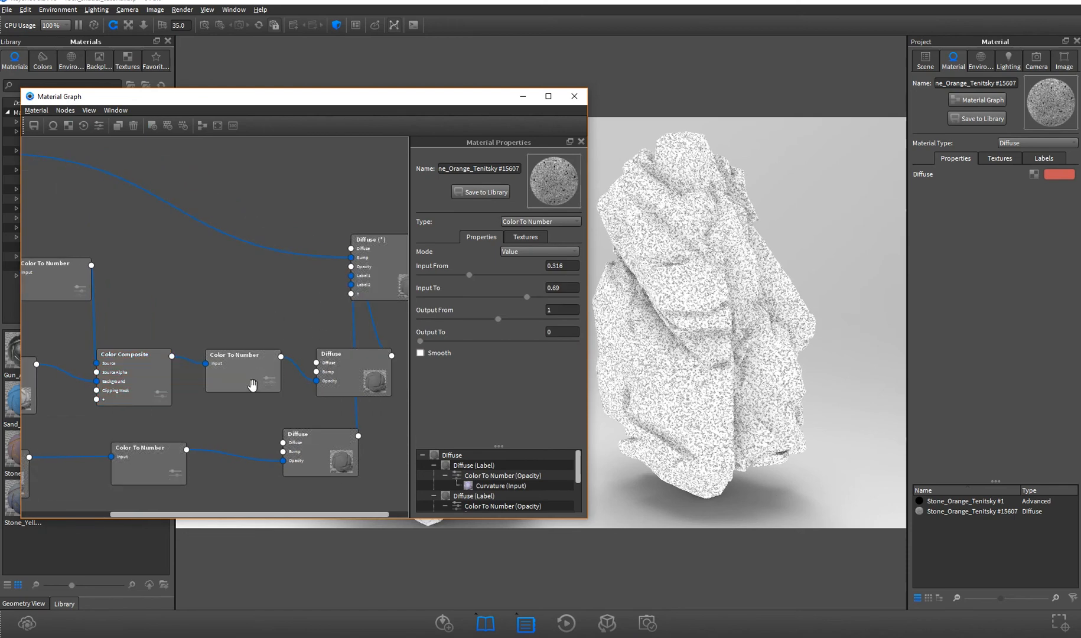
drag(238, 338, 212, 339)
key(c)
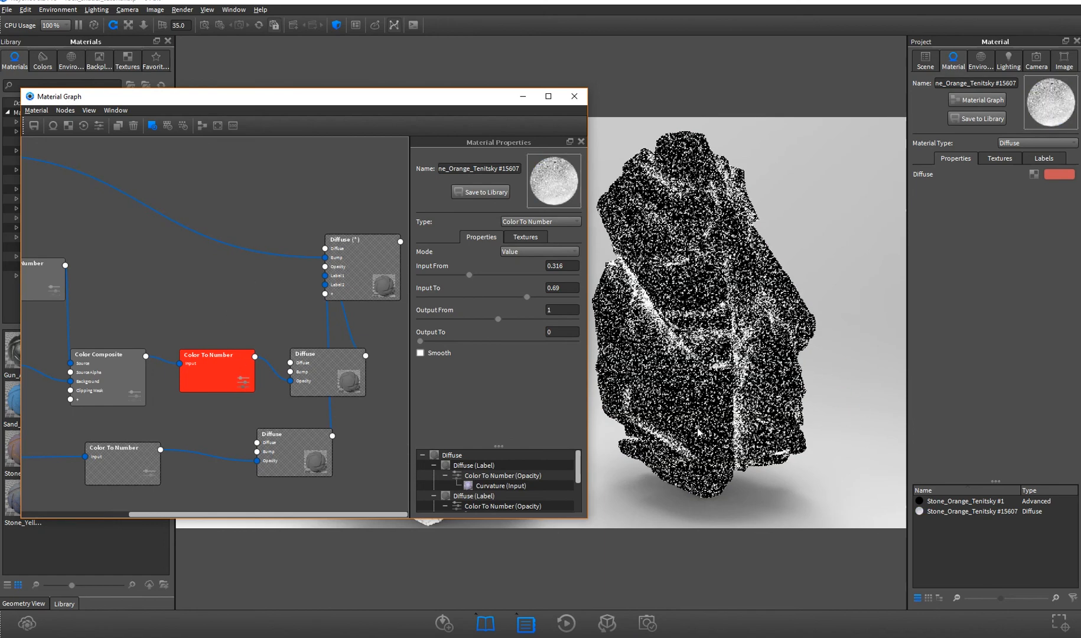
drag(225, 380, 239, 381)
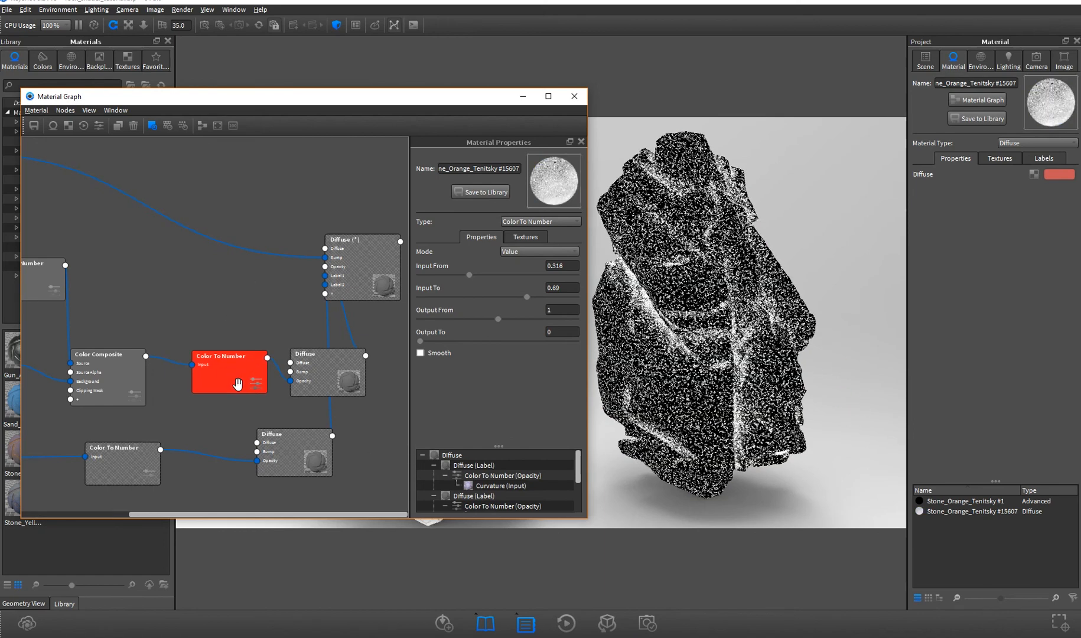
key(c)
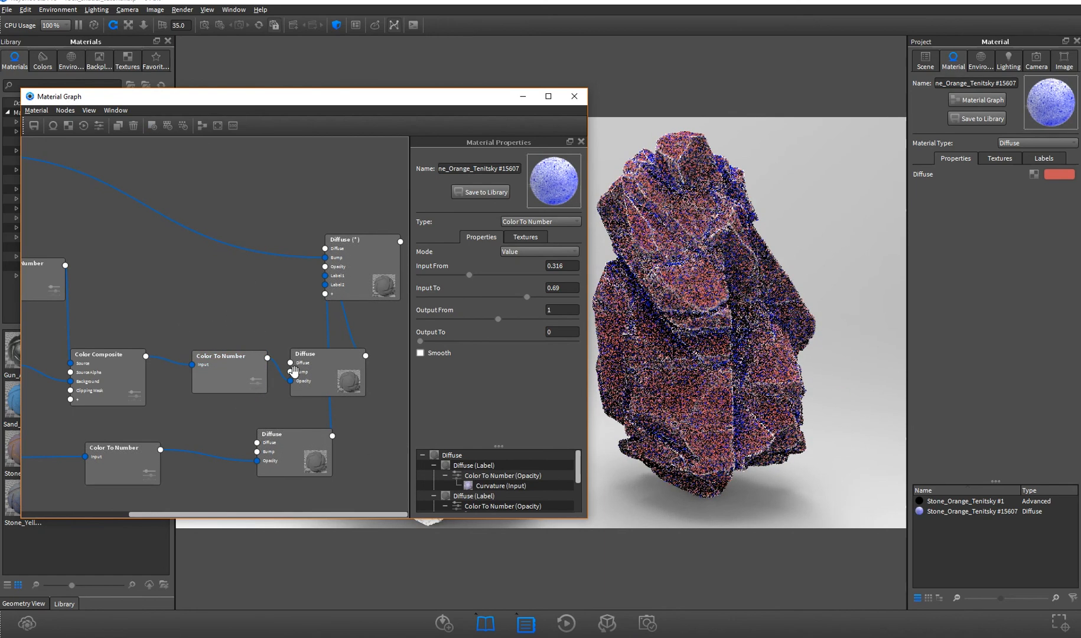
Move the base Diffuse away from its labels and line up the Occlusion chain's Color Composite, Color To Number and Diffuse nodes
drag(371, 257, 401, 260)
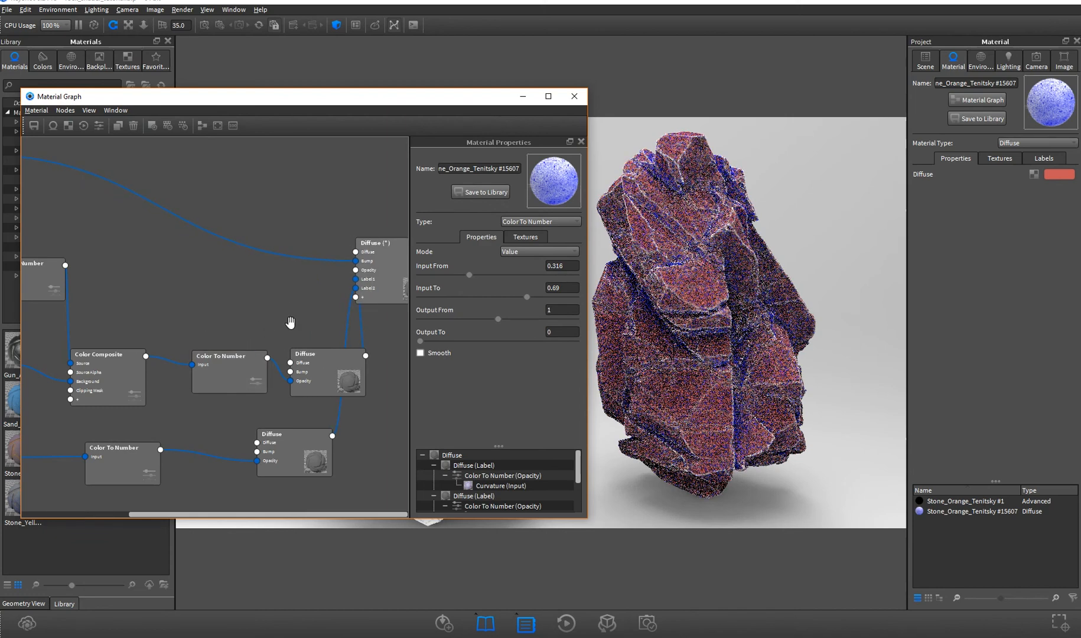
scroll(292, 329, down, 4)
drag(316, 360, 316, 337)
drag(259, 361, 254, 351)
scroll(178, 345, down, 1)
drag(116, 356, 52, 344)
drag(176, 359, 154, 348)
drag(243, 347, 197, 342)
drag(315, 341, 196, 343)
drag(263, 342, 260, 337)
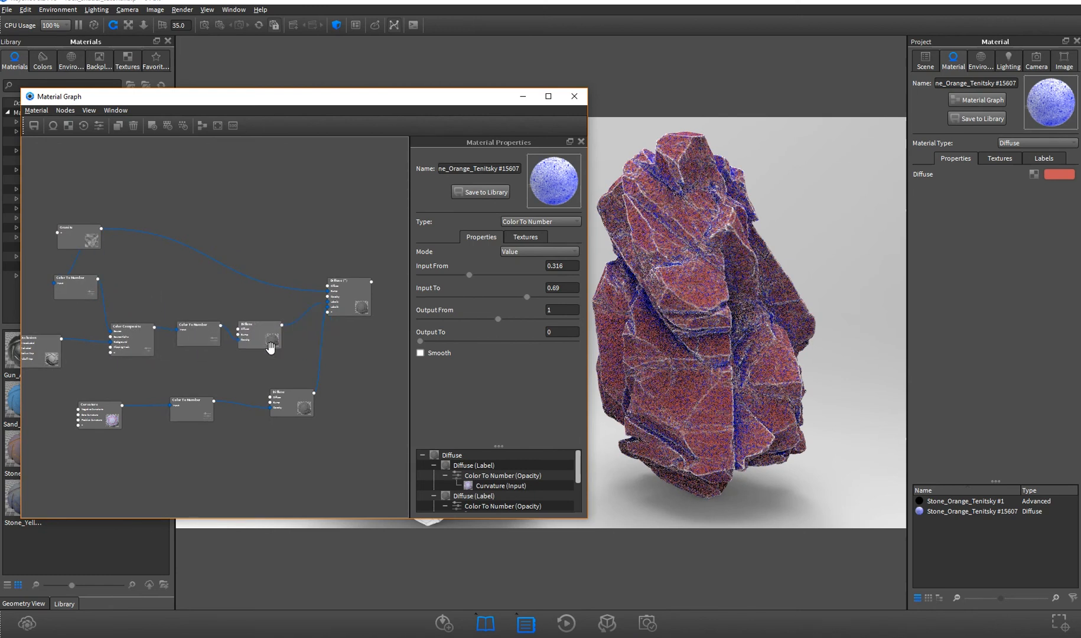
Lower the base Diffuse and swap its label connections between the occlusion-masked and curvature-masked Diffuse nodes
scroll(295, 372, up, 3)
drag(338, 371, 268, 386)
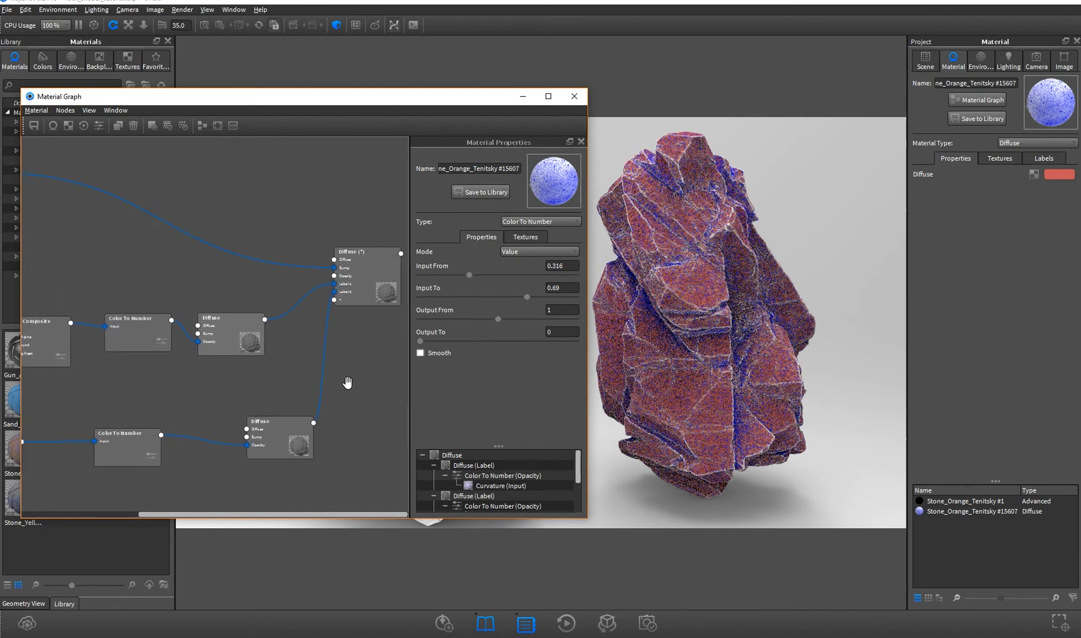
drag(362, 297, 361, 335)
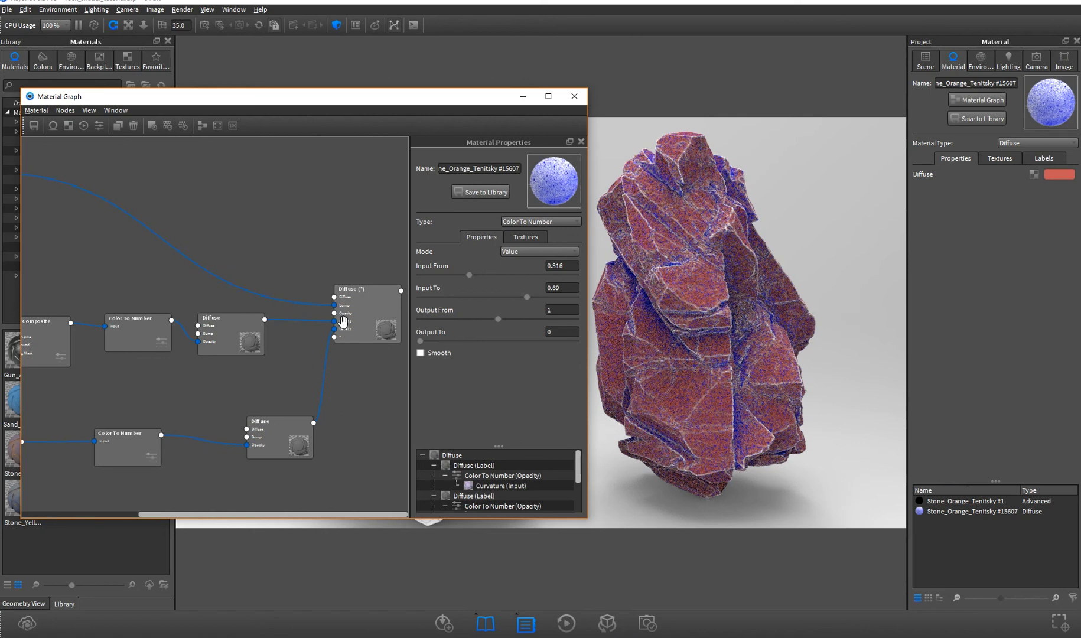
drag(264, 320, 334, 329)
click(319, 323)
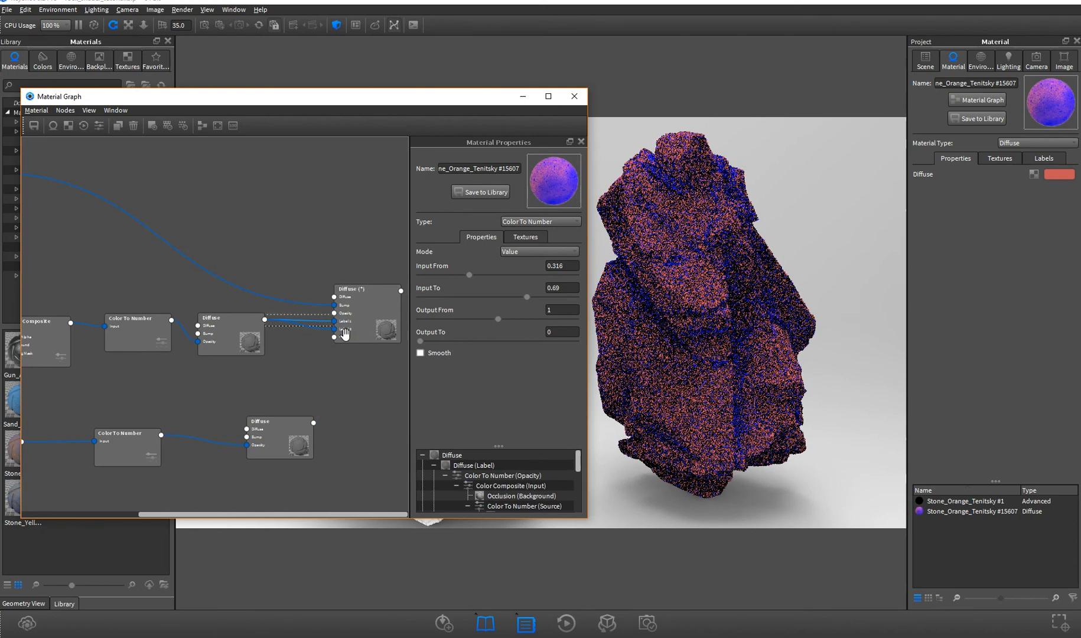
key(Delete)
drag(313, 423, 334, 329)
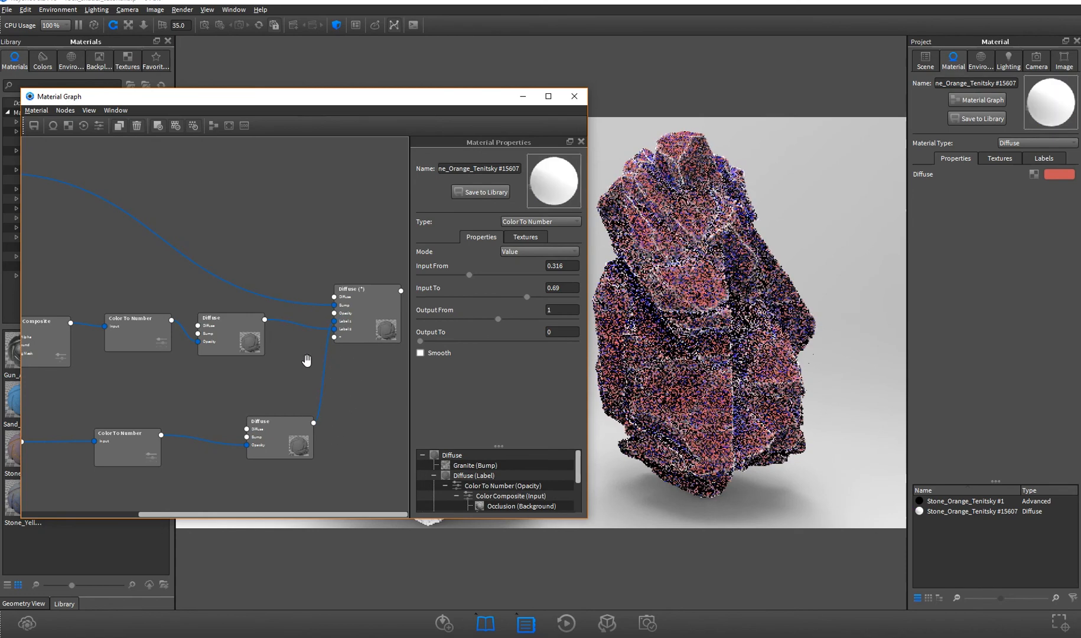
Reposition the base Diffuse and realign the occlusion-masked Diffuse label and its Color To Number node
drag(365, 301, 362, 287)
drag(251, 343, 254, 361)
drag(280, 321, 394, 327)
scroll(276, 337, down, 1)
scroll(275, 336, down, 1)
drag(243, 341, 238, 357)
drag(173, 353, 175, 362)
drag(278, 313, 295, 312)
Arrange Granite and its Color To Number node above the Color Composite and tighten the spacing of the Occlusion chain
drag(117, 277, 88, 274)
drag(97, 220, 50, 202)
drag(71, 264, 144, 233)
drag(230, 289, 199, 293)
drag(161, 345, 179, 338)
drag(192, 300, 174, 296)
drag(99, 254, 70, 288)
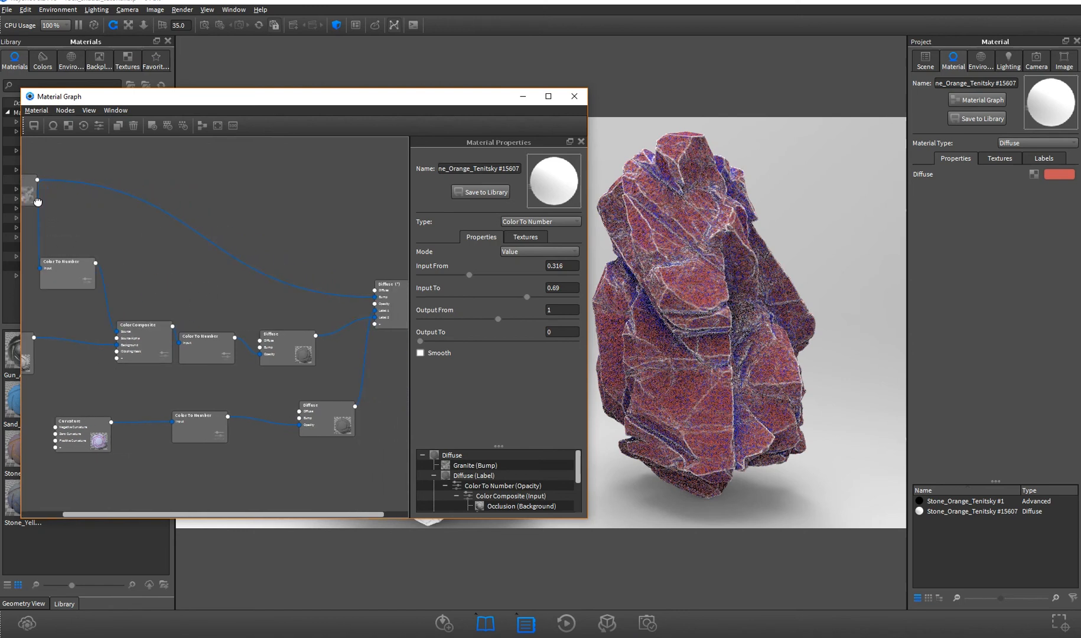
drag(31, 199, 107, 201)
drag(252, 294, 214, 304)
drag(68, 278, 144, 270)
Disconnect Granite from the base Diffuse's Bump and try feeding Bump from Granite's Color To Number node instead
click(198, 214)
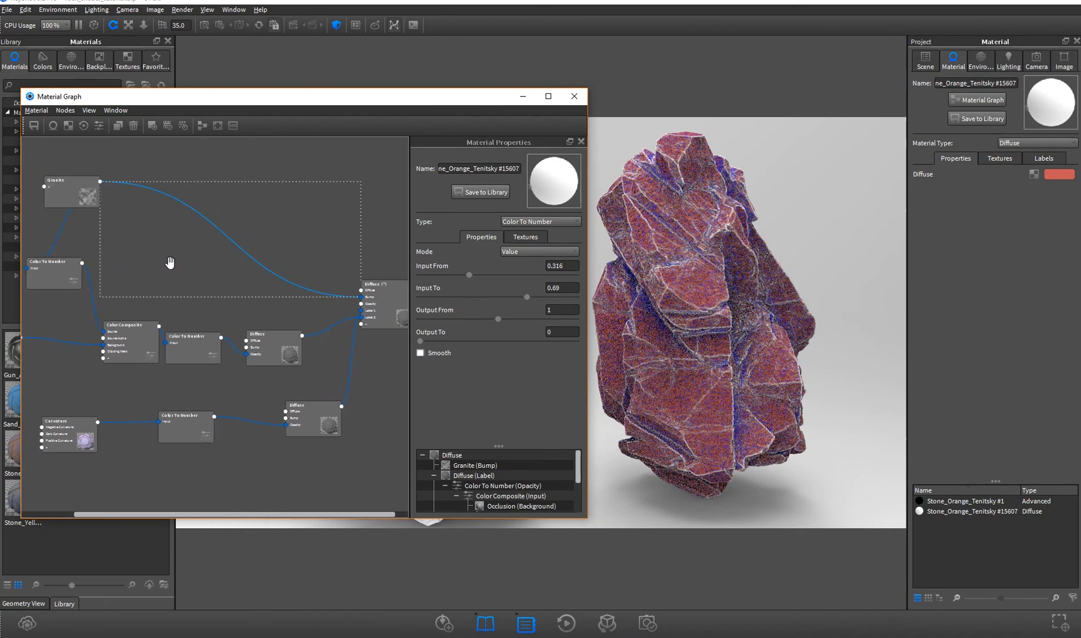
key(Delete)
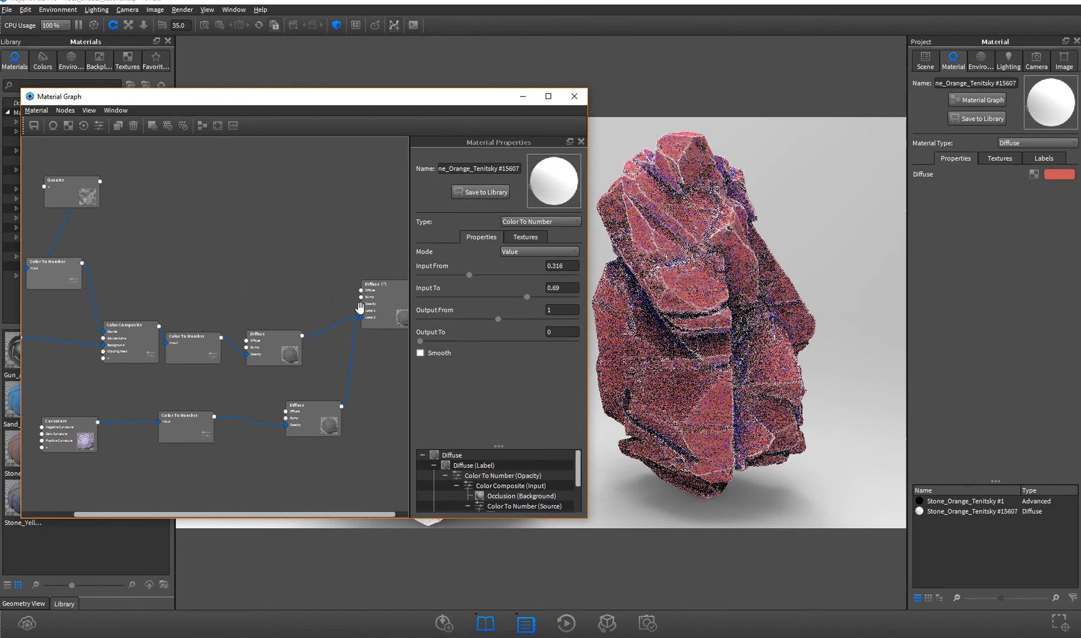
drag(82, 262, 364, 302)
click(396, 305)
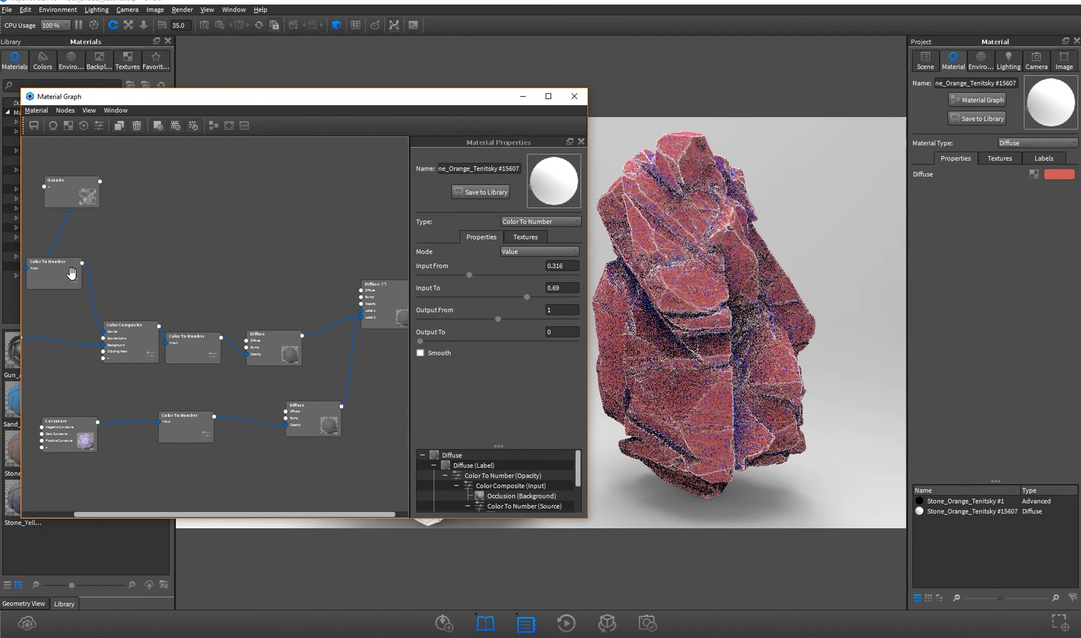
Move Granite and its Color To Number node closer to the Color Composite and reconnect Granite to the base Diffuse's Bump
drag(67, 268, 102, 265)
drag(60, 191, 108, 207)
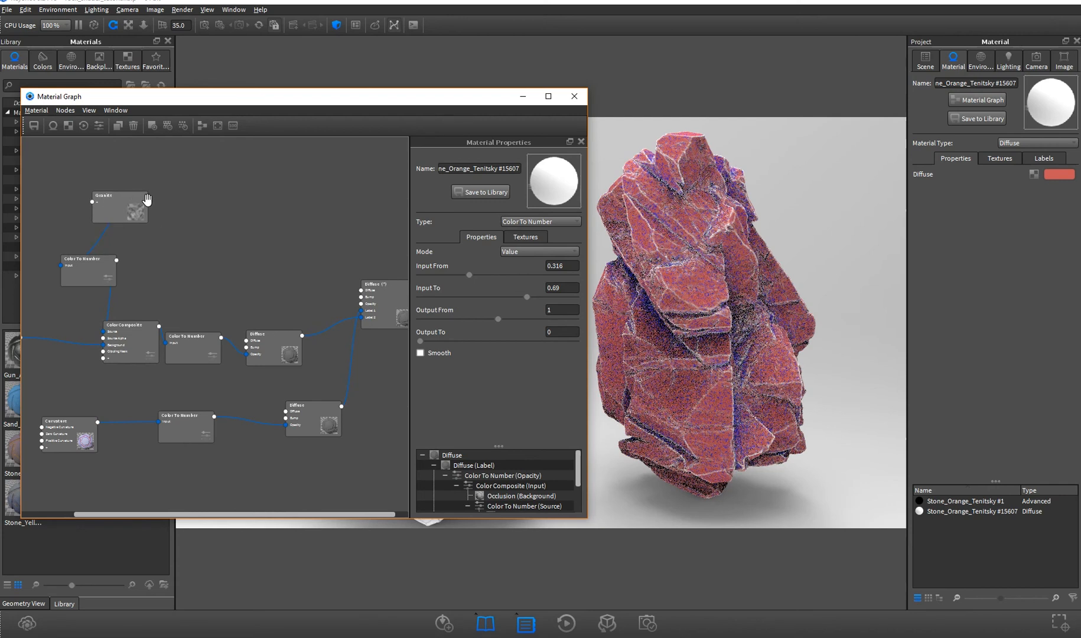
drag(148, 197, 364, 301)
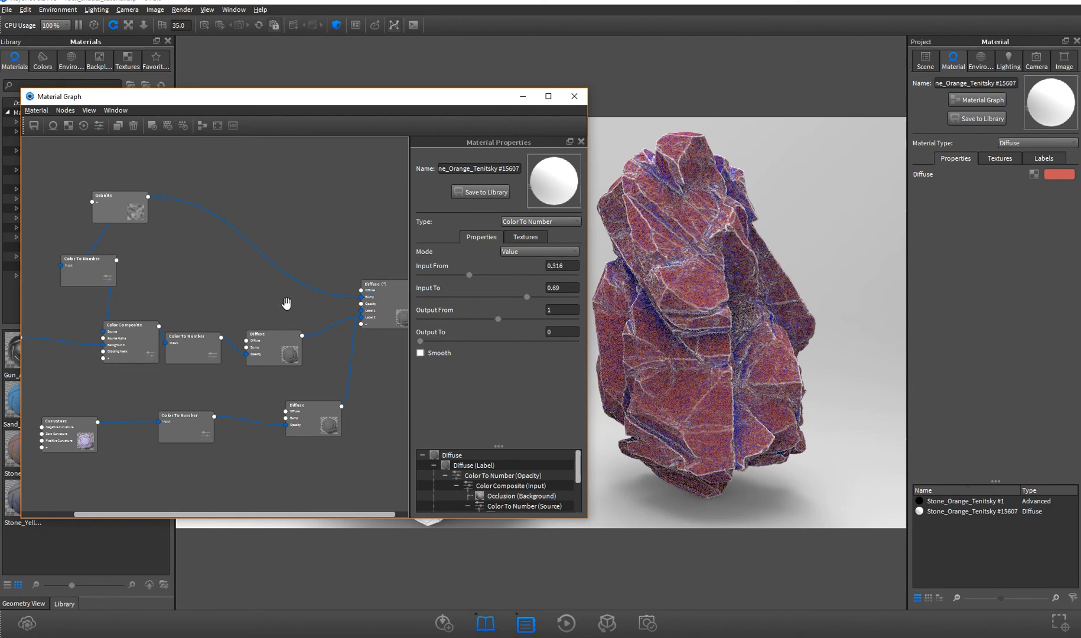
Spread out the Occlusion, Color Composite and Color To Number nodes so their connections to the labels are readable
drag(286, 302, 347, 311)
scroll(311, 319, down, 1)
drag(174, 340, 314, 356)
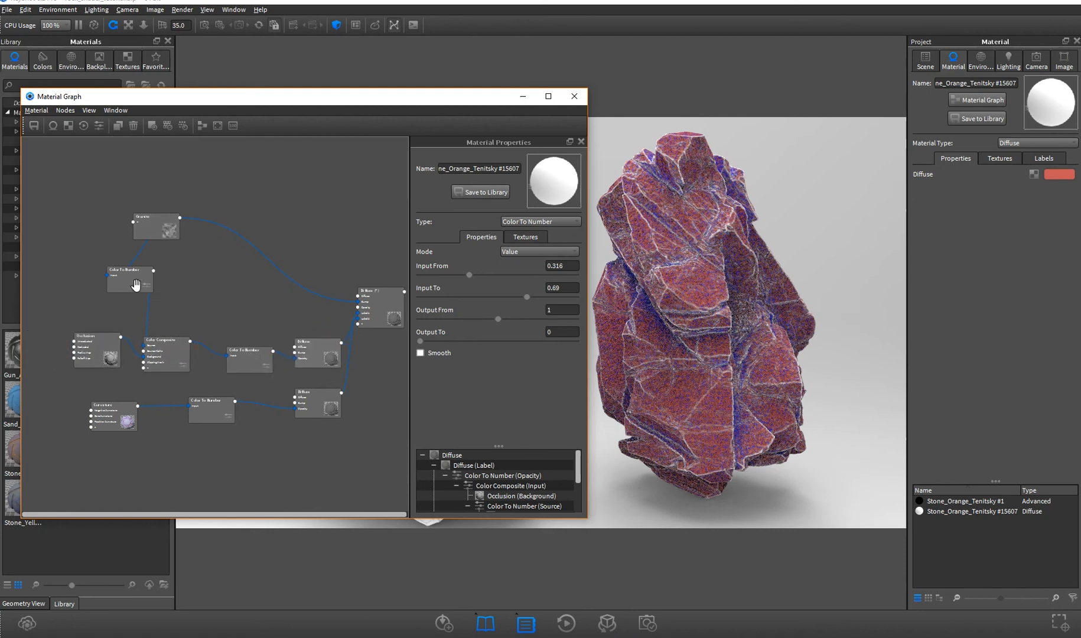
drag(142, 288, 179, 297)
drag(76, 360, 46, 372)
drag(157, 341, 134, 341)
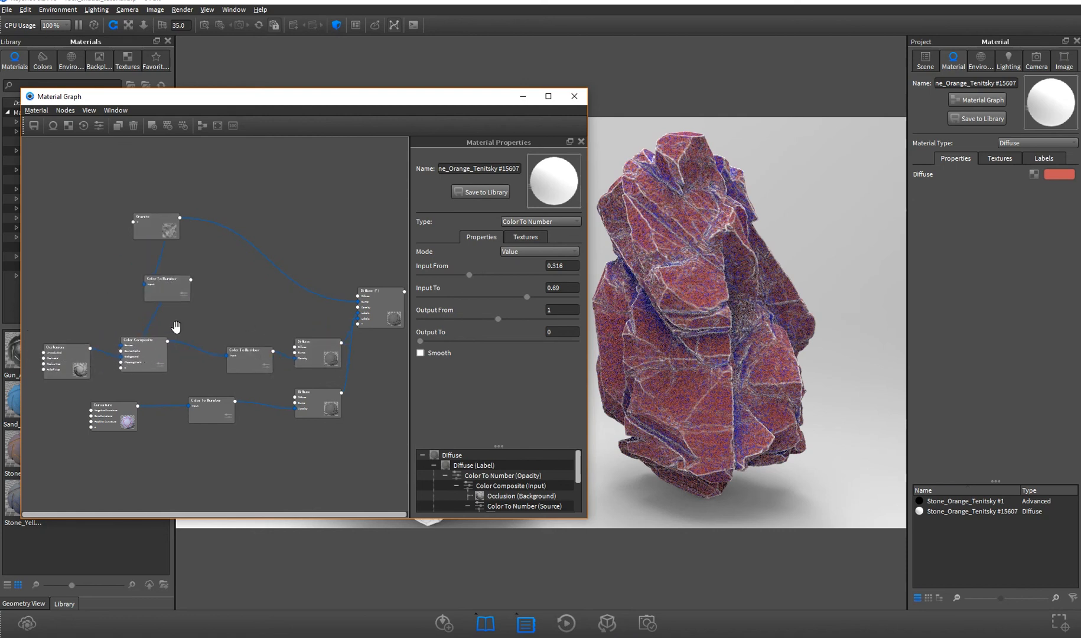
drag(178, 292, 110, 294)
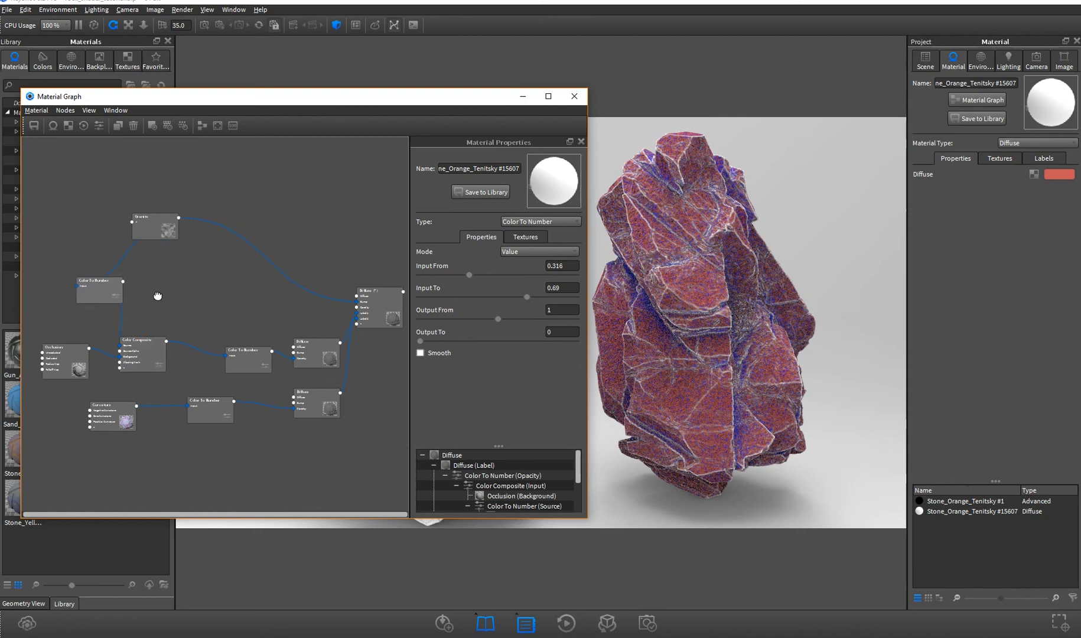
Change the occlusion-masked Diffuse label's colour to a dark yellow-brown with Hue 45°, Saturation 78% and Value 34%
scroll(199, 304, up, 2)
drag(270, 307, 199, 315)
click(305, 357)
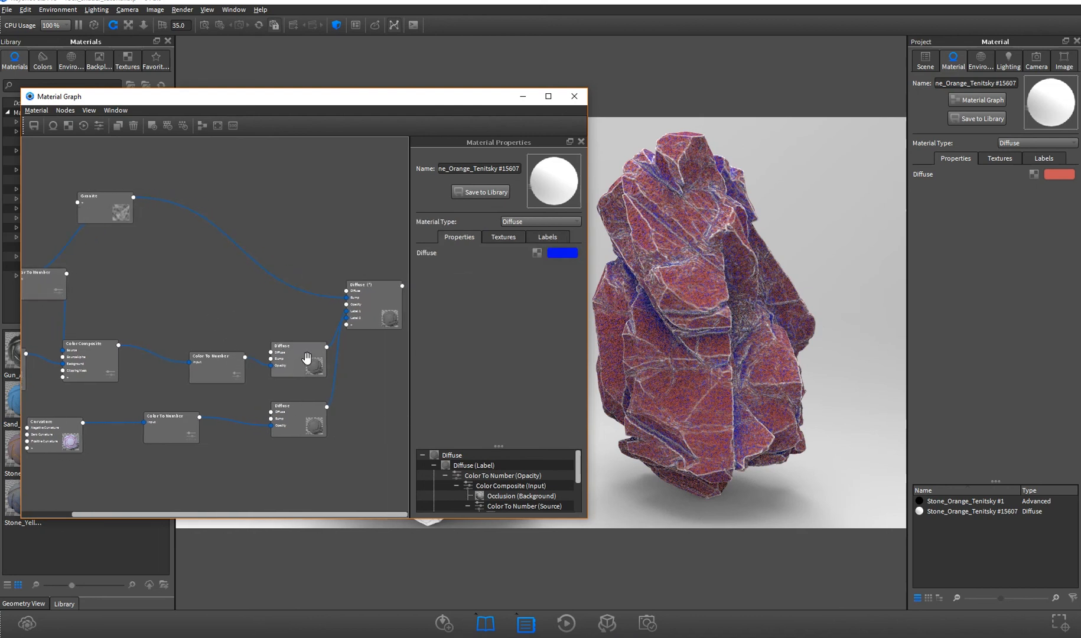
click(562, 252)
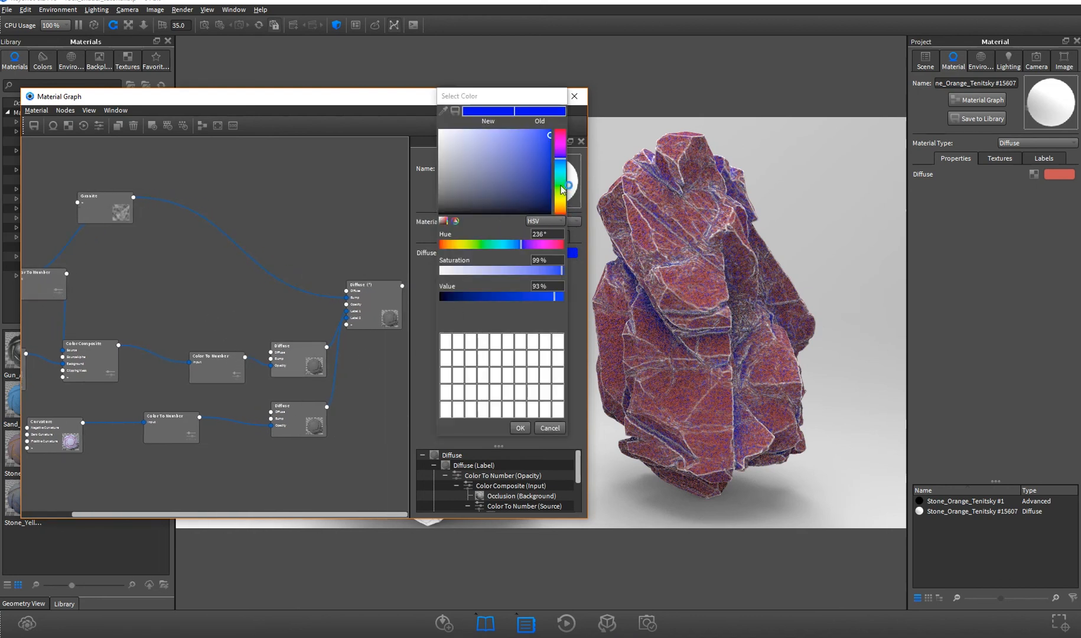
click(559, 203)
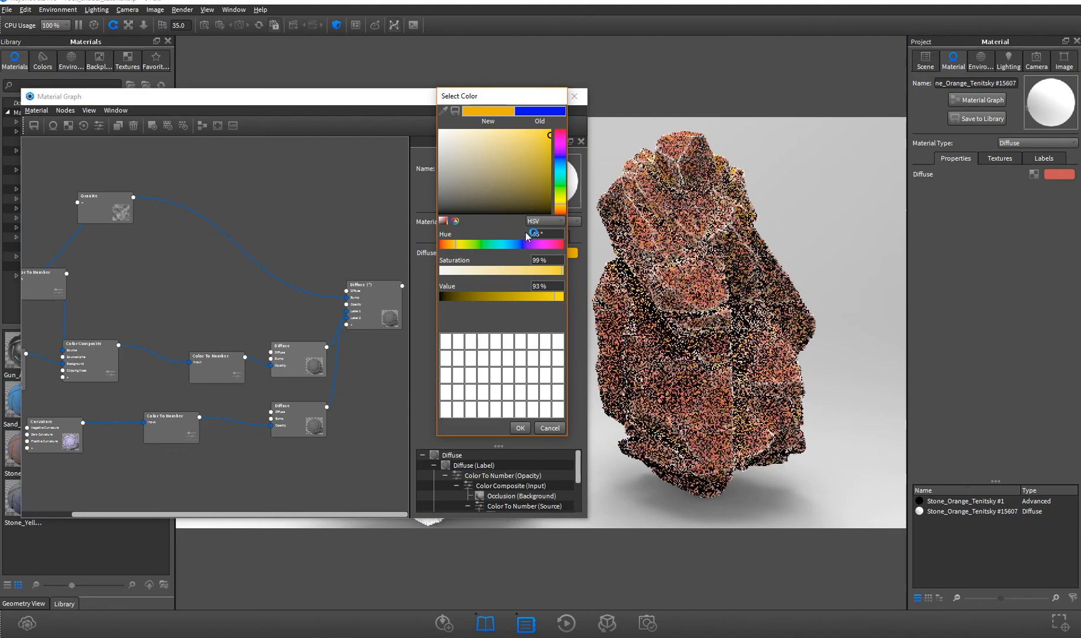
mouse_move(522, 188)
mouse_down()
mouse_move(519, 178)
mouse_move(525, 188)
mouse_up()
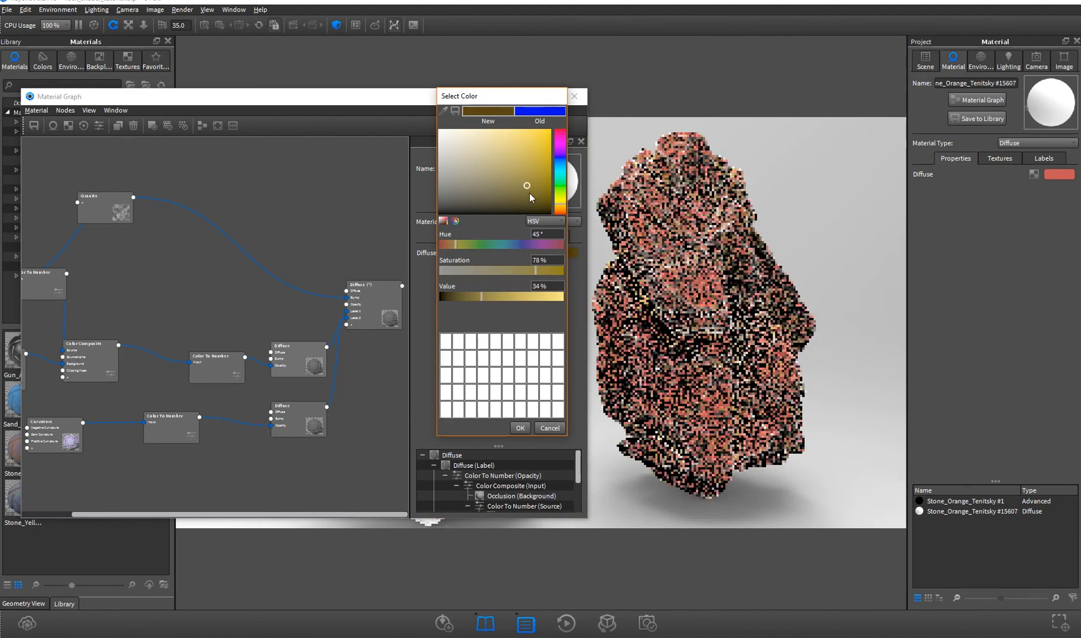
click(520, 428)
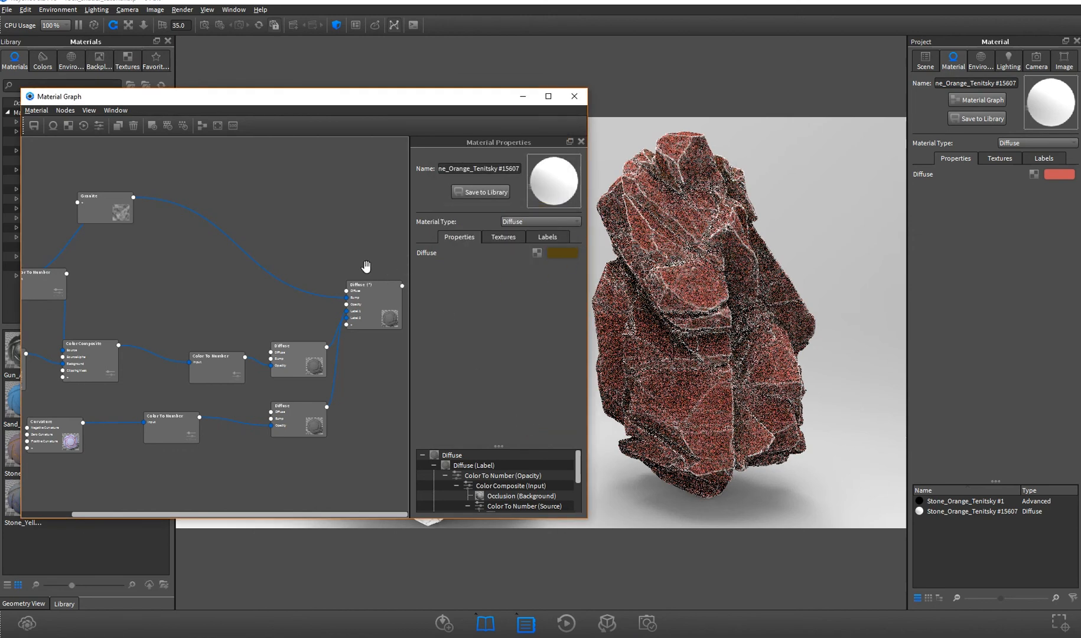
Tidy the graph by bringing the Curvature chain closer beneath the Occlusion chain and repositioning Granite and its Color To Number node
drag(245, 255, 302, 257)
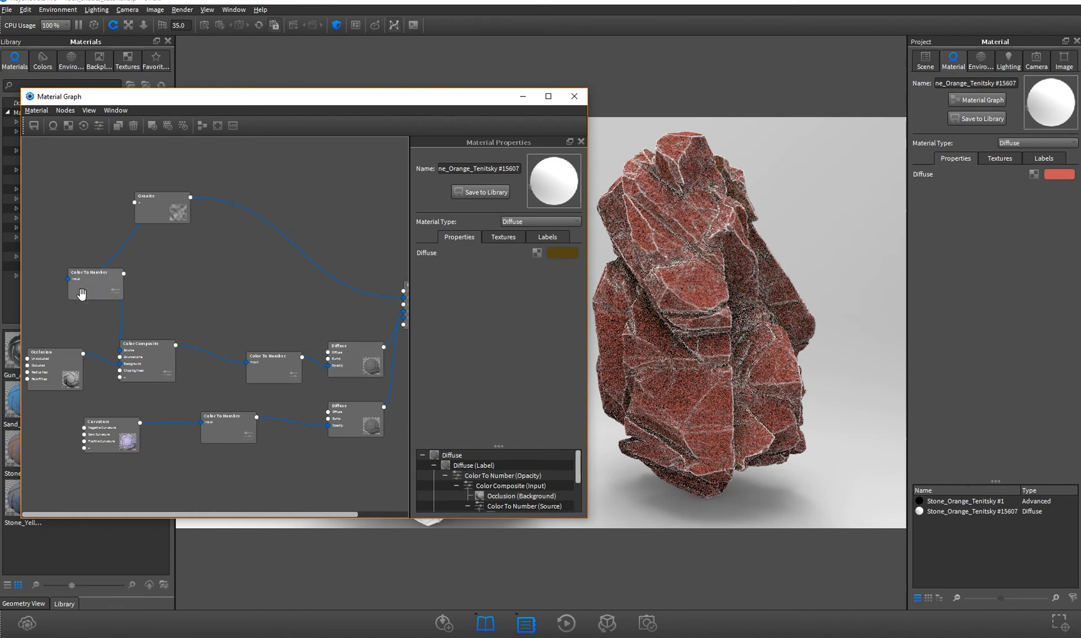
drag(87, 293, 72, 300)
drag(166, 361, 187, 359)
drag(274, 366, 272, 354)
drag(315, 307, 254, 316)
drag(107, 395, 151, 412)
drag(234, 428, 236, 418)
mouse_move(306, 401)
mouse_down()
mouse_move(248, 404)
mouse_move(285, 408)
mouse_up()
drag(216, 310, 270, 315)
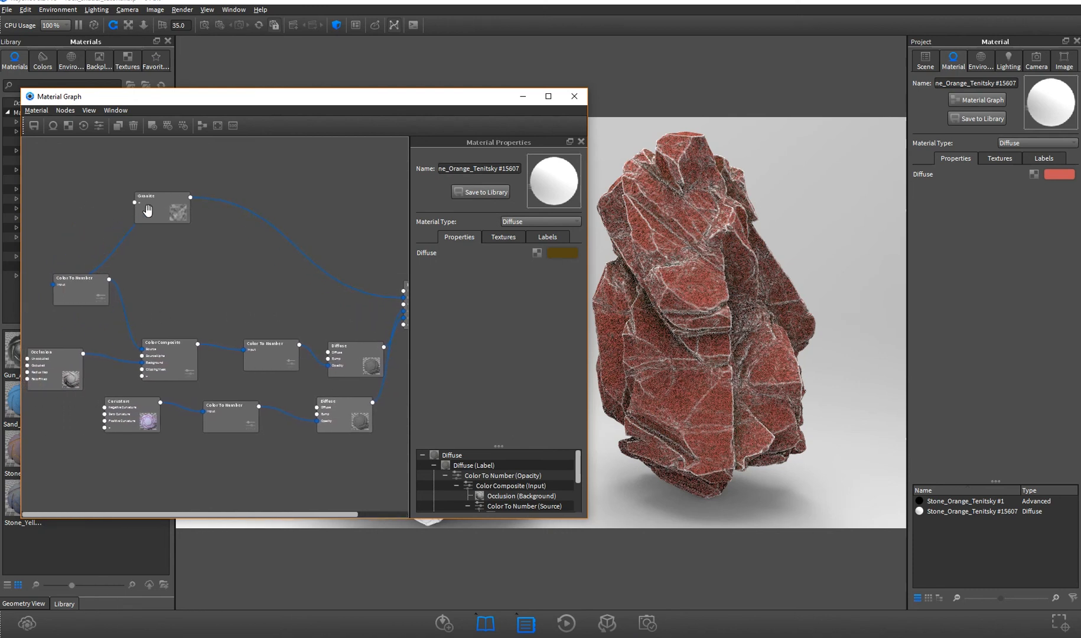
drag(145, 210, 118, 209)
drag(284, 275, 258, 276)
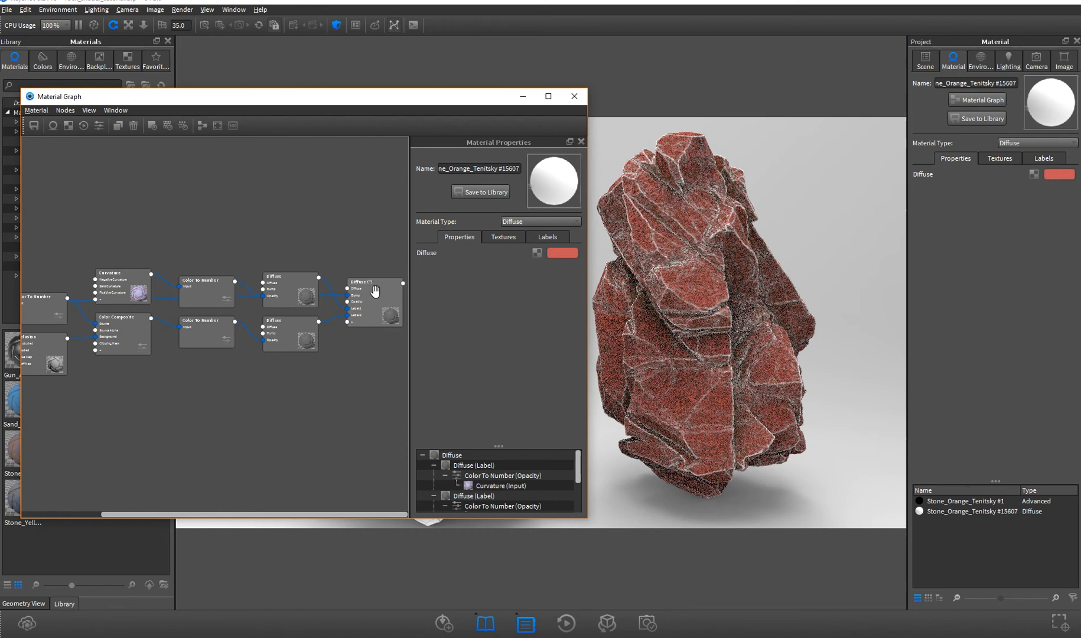
Move the Curvature node, its Color To Number and Diffuse label above the Occlusion chain, and spread out that chain's nodes
drag(291, 285, 287, 223)
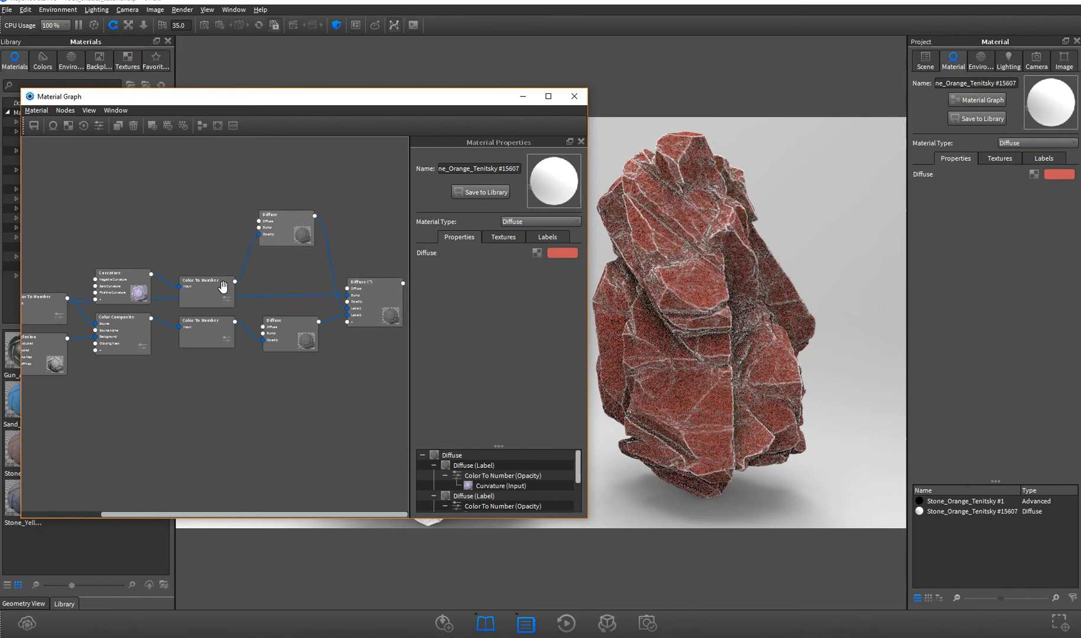
drag(223, 287, 216, 226)
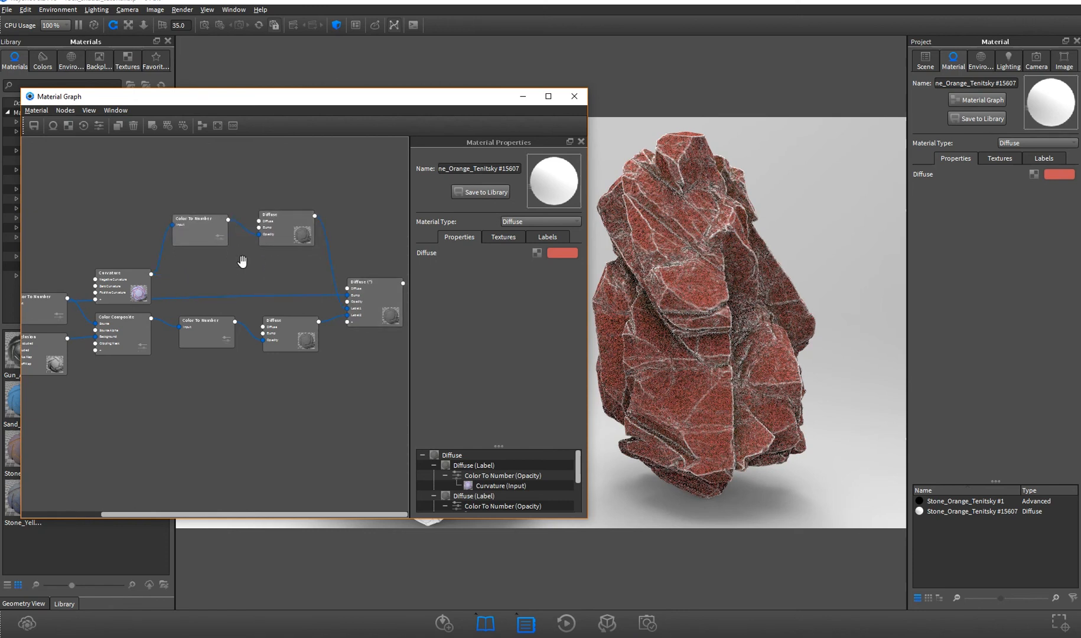
drag(137, 293, 115, 235)
drag(185, 339, 125, 356)
drag(286, 345, 295, 348)
Change the base material's type to Advanced
click(367, 300)
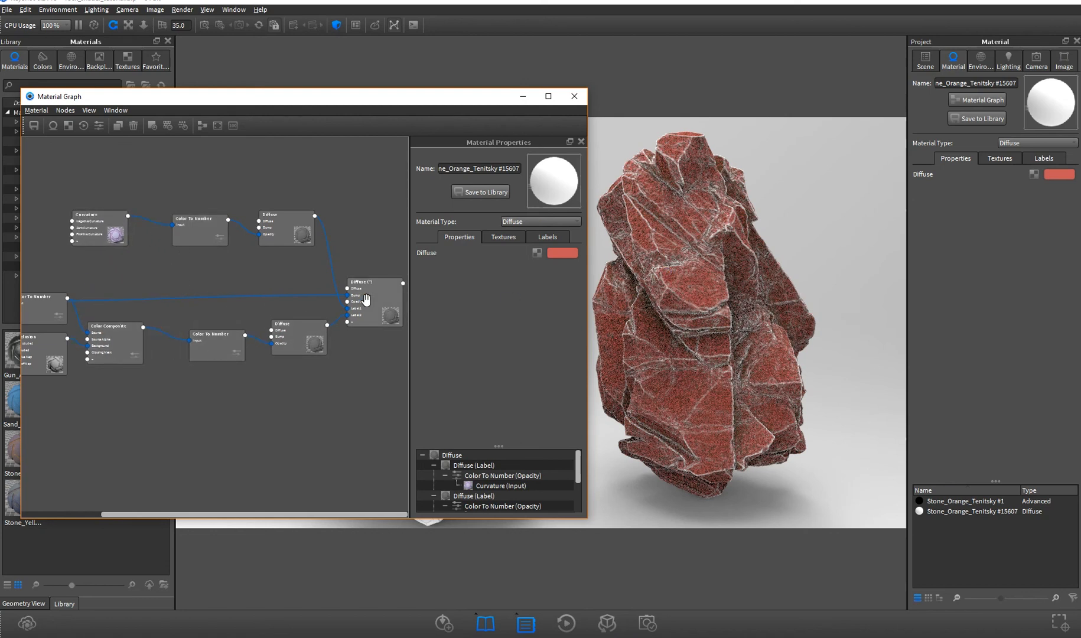
click(530, 222)
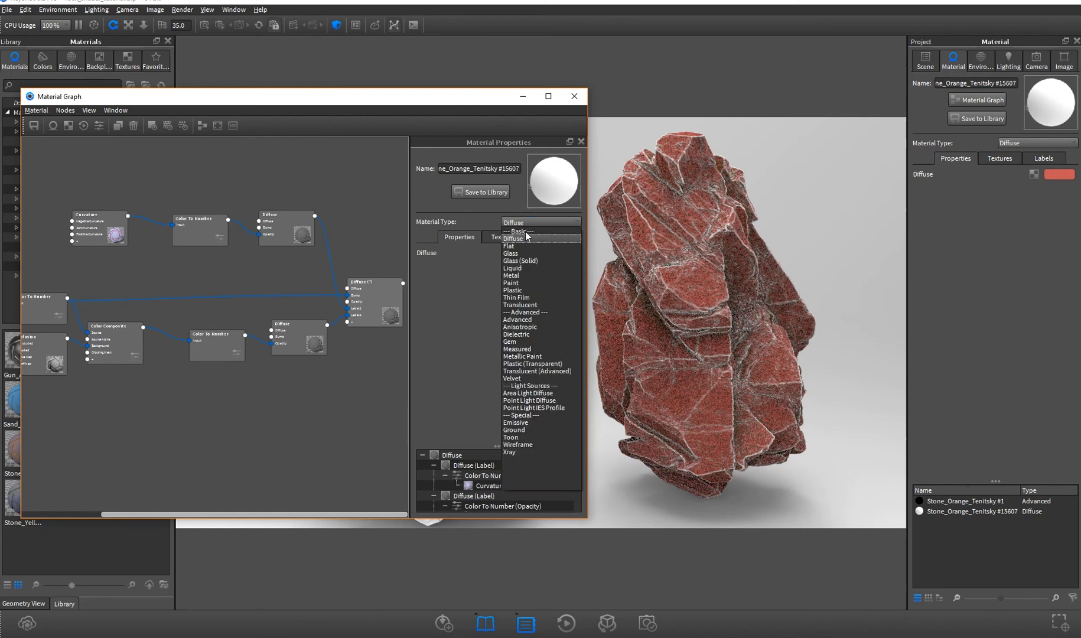
click(517, 320)
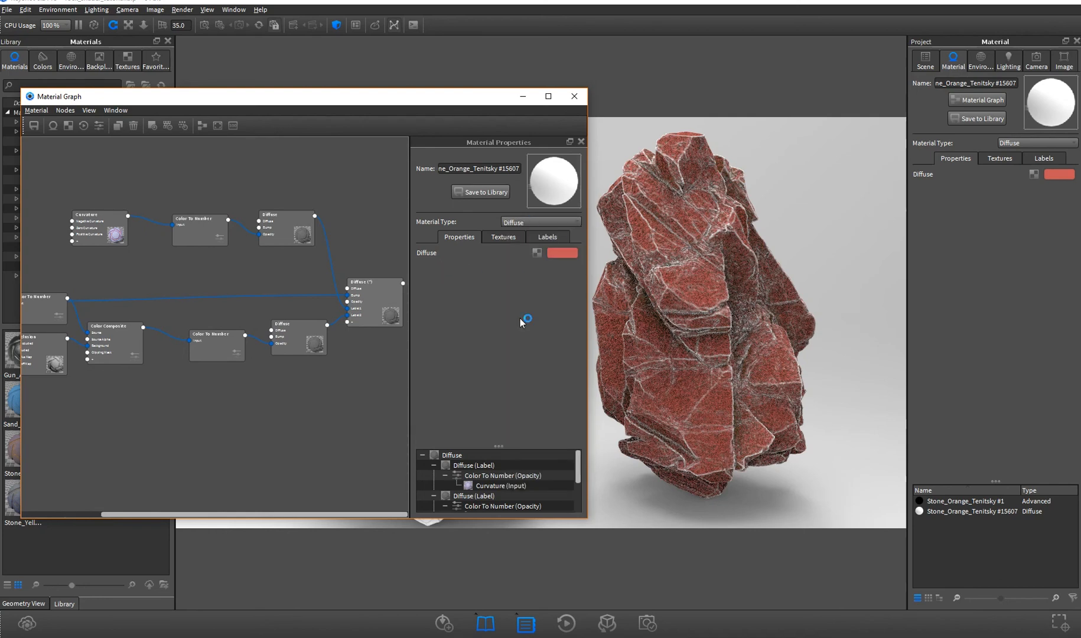
Raise Curvature, its Color To Number and its Diffuse label again, well clear of the Advanced material's other connections
drag(308, 293, 312, 231)
drag(242, 286, 241, 281)
drag(189, 232, 187, 231)
drag(126, 286, 89, 203)
drag(196, 235, 176, 206)
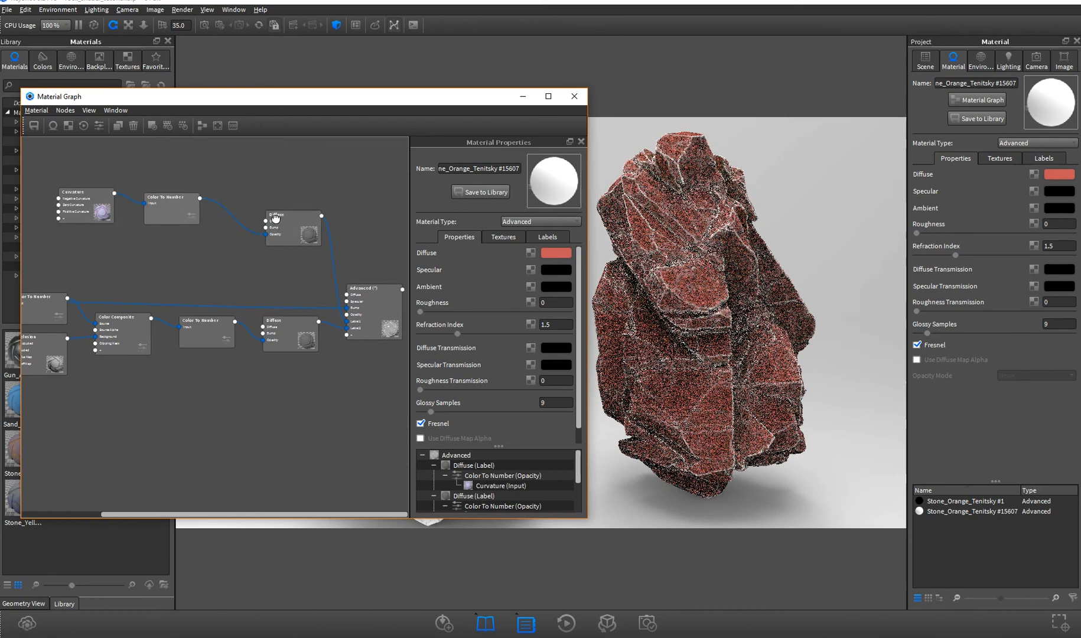
drag(281, 230, 244, 203)
Lower Occlusion, Color Composite, their Color To Number and Diffuse label, and move the curvature-masked Diffuse closer to the Advanced node
drag(135, 429, 160, 429)
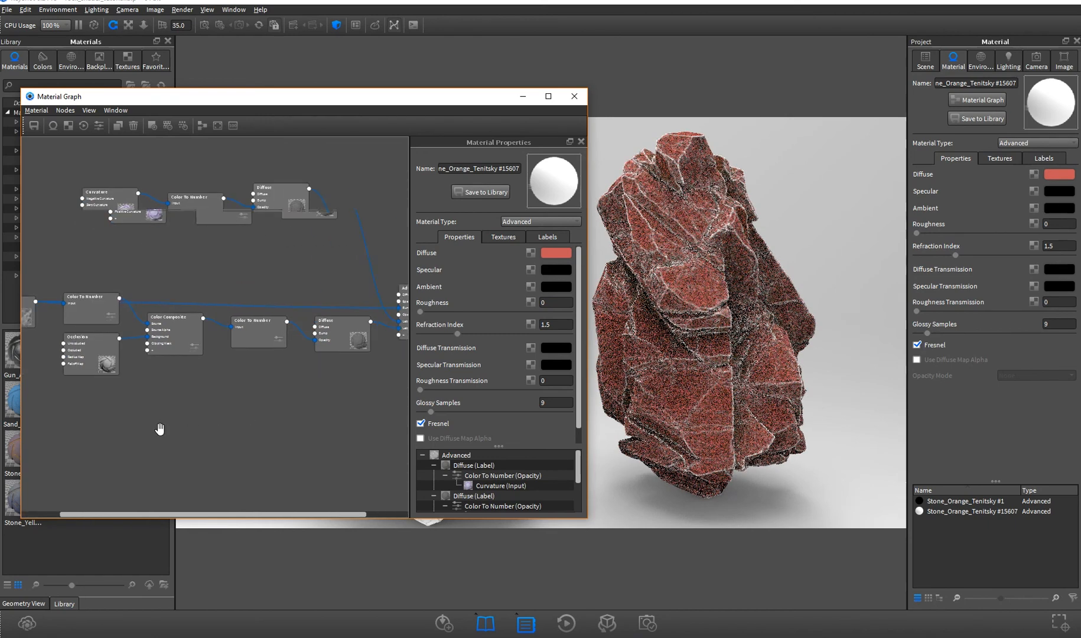
drag(131, 340, 134, 374)
drag(50, 354, 52, 411)
drag(215, 334, 217, 376)
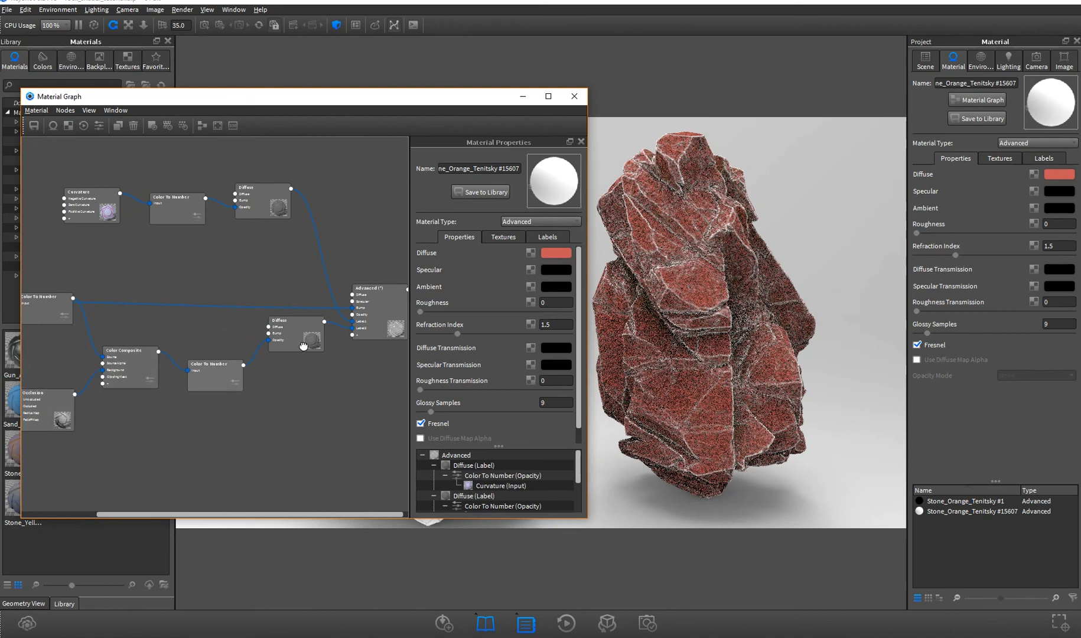
drag(292, 333, 289, 400)
drag(269, 291, 254, 272)
drag(254, 202, 240, 244)
Position Granite and its Color To Number between the two label chains and connect Granite to the Advanced material's Specular
drag(174, 297, 274, 298)
drag(144, 306, 119, 349)
drag(207, 281, 178, 284)
drag(50, 319, 195, 300)
drag(260, 333, 191, 336)
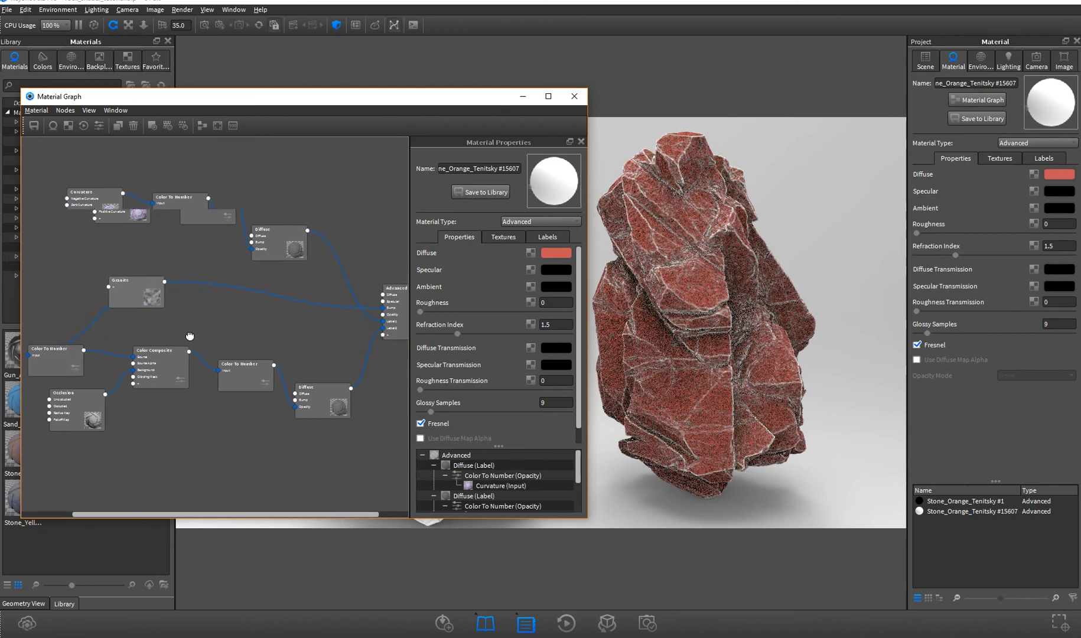
drag(129, 283, 363, 276)
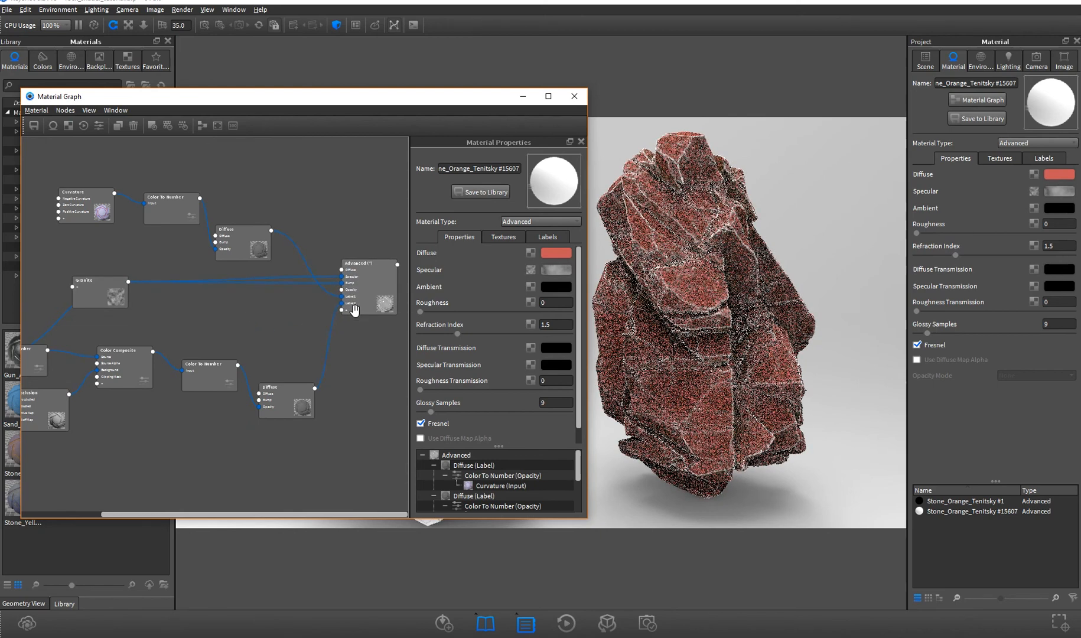
Rearrange the occlusion-masked Diffuse, its Color To Number and the Color Composite into a lower row, and move Granite farther upstream
drag(288, 394, 295, 359)
drag(212, 376, 184, 403)
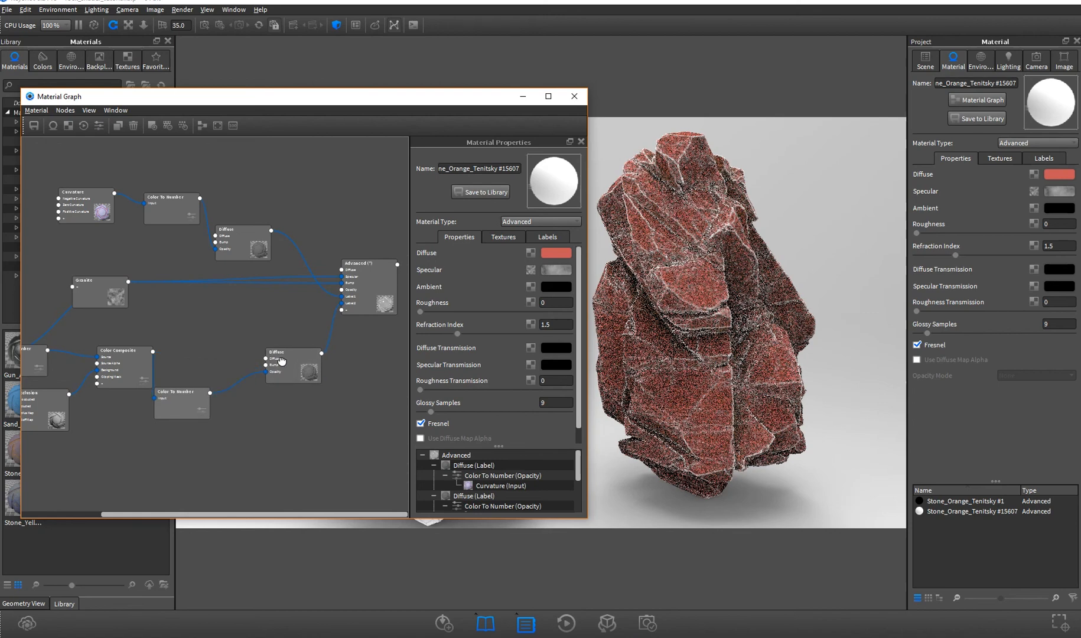
drag(282, 362, 281, 383)
drag(155, 368, 127, 403)
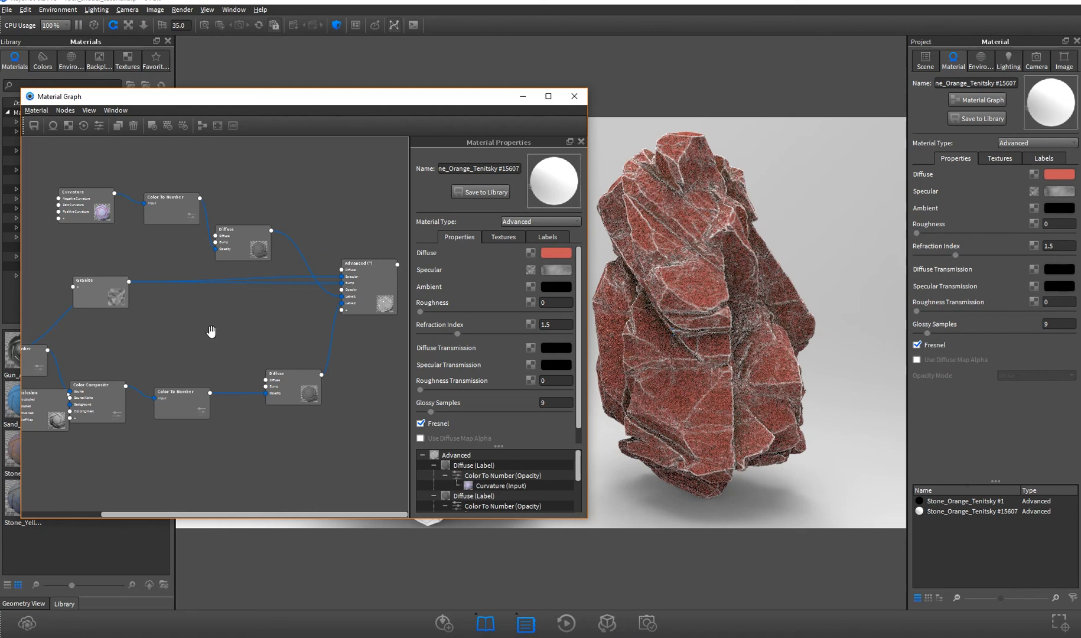
drag(194, 330, 287, 316)
drag(207, 299, 133, 287)
Lower the Color Composite, Occlusion and the label's Color To Number further to open up space in the middle of the graph
drag(206, 411, 223, 440)
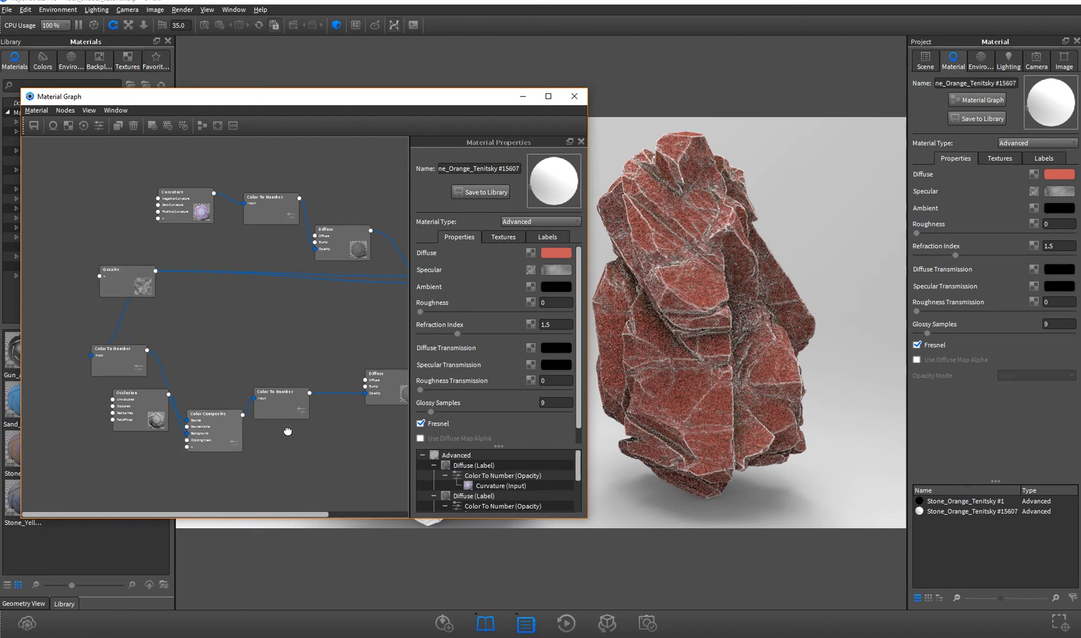
drag(287, 417, 288, 454)
drag(153, 419, 108, 440)
drag(221, 429, 192, 426)
drag(275, 356, 192, 363)
drag(222, 435, 204, 420)
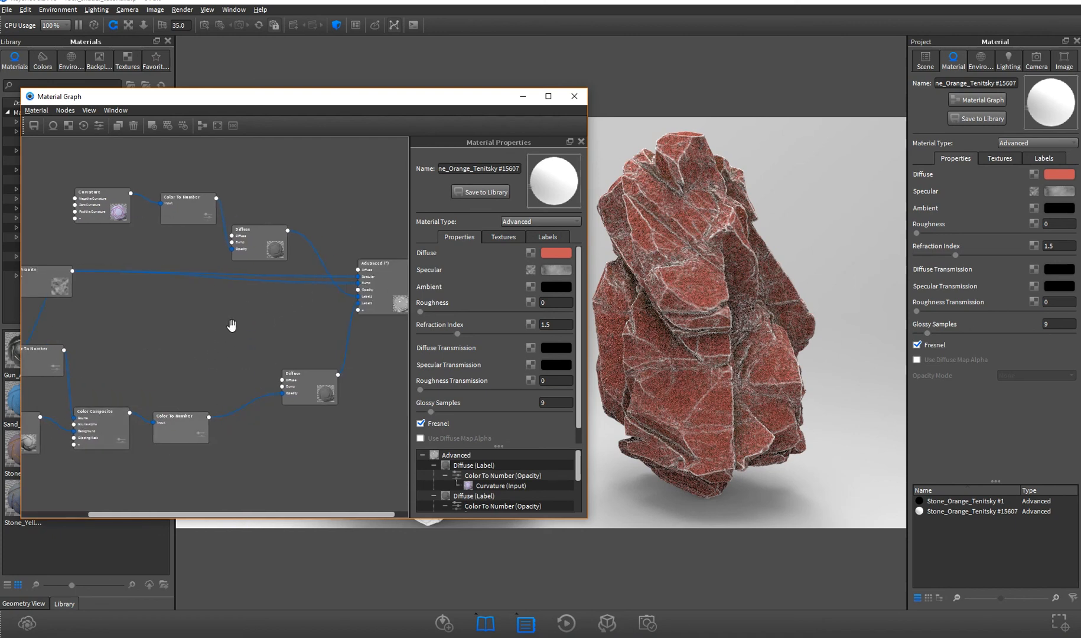
right_click(223, 297)
mouse_move(285, 397)
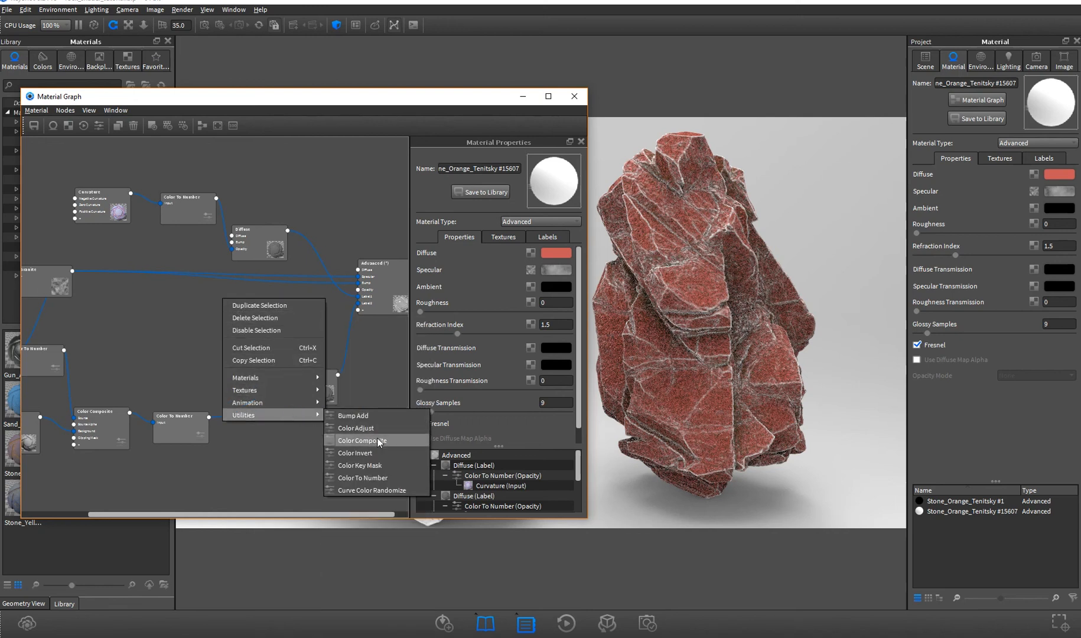
click(138, 314)
Connect the Color Composite directly to the Advanced material's Specular
drag(197, 426, 210, 433)
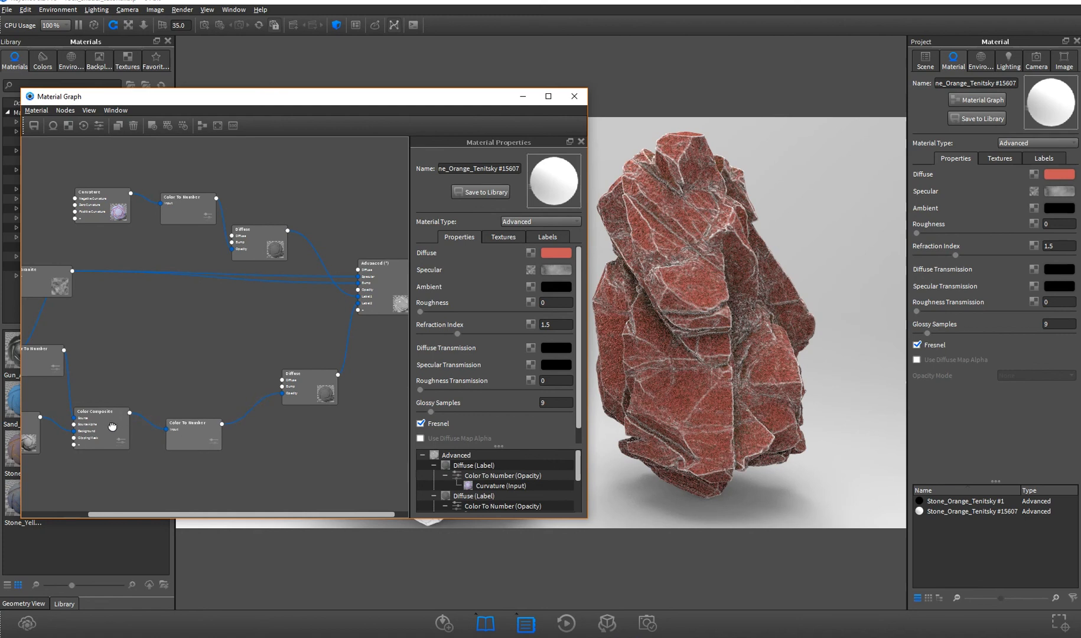
drag(110, 424, 117, 417)
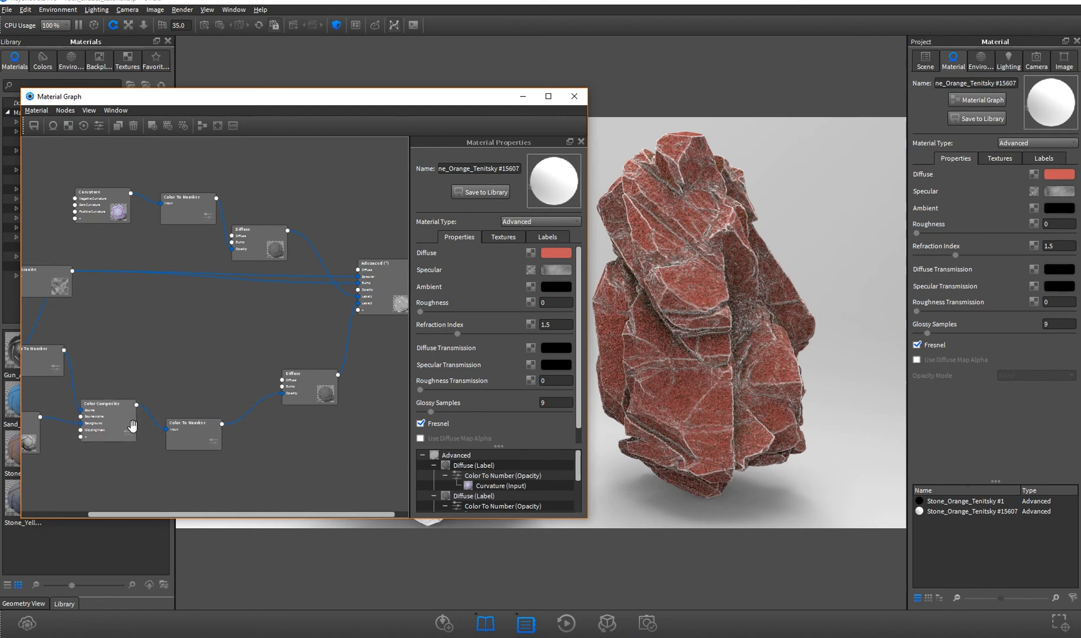
drag(168, 433, 359, 303)
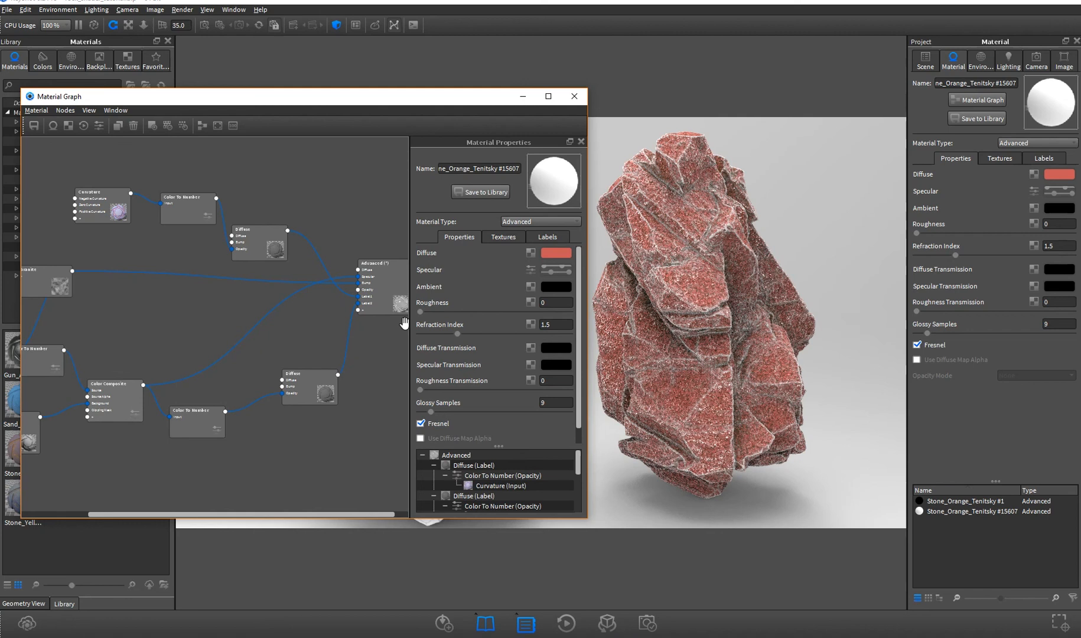
Add a Color To Number node fed by the Color Composite and connect its output to the Advanced material's Specular
right_click(188, 315)
mouse_move(253, 426)
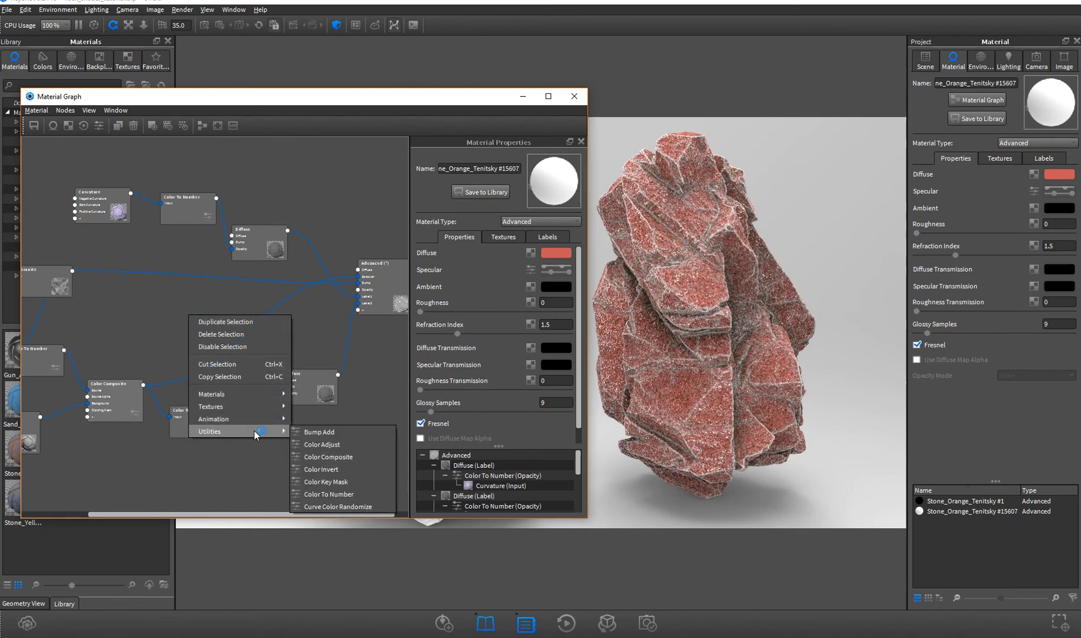
click(343, 493)
drag(143, 384, 218, 317)
click(218, 317)
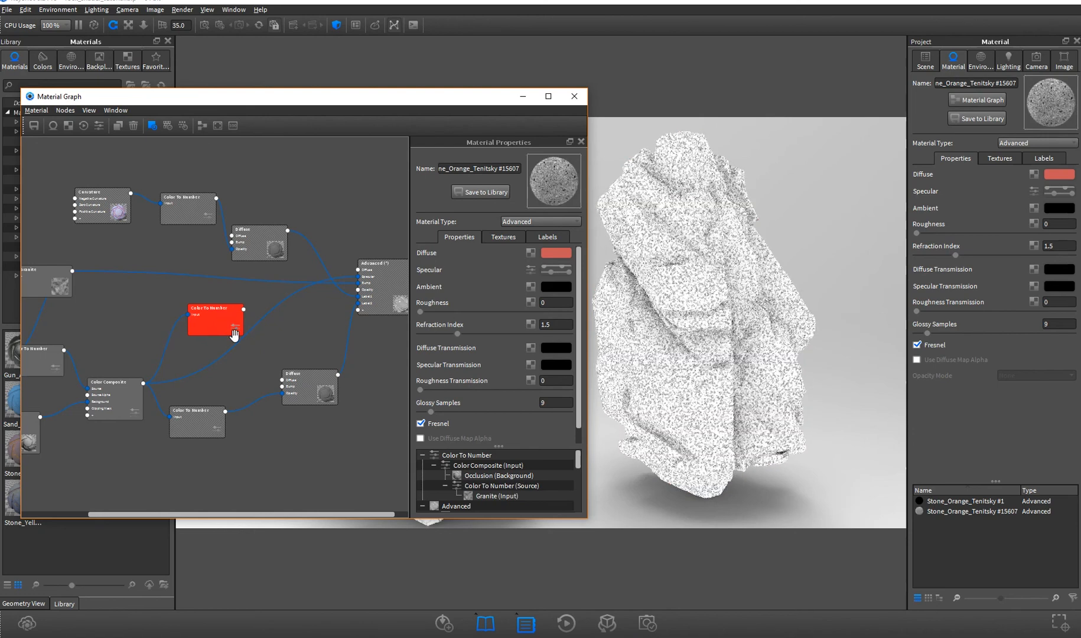
drag(244, 309, 358, 289)
drag(218, 323, 234, 327)
Set the specular Color To Number's Input From to 0.887 and Input To to 2, and reposition the Advanced node
drag(420, 275, 438, 275)
drag(495, 297, 545, 297)
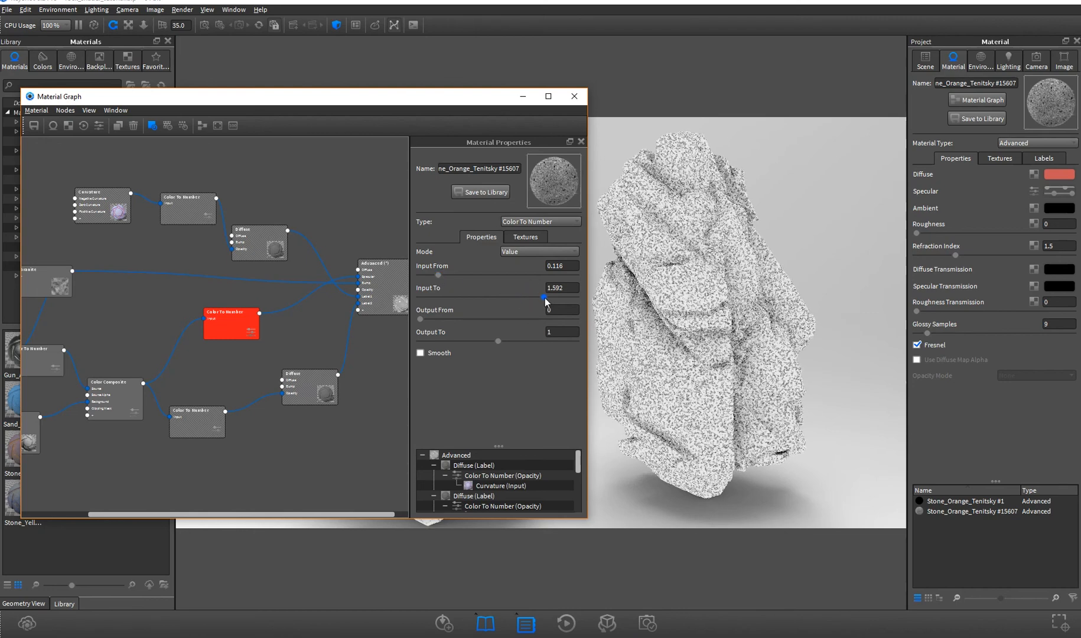
drag(476, 275, 578, 298)
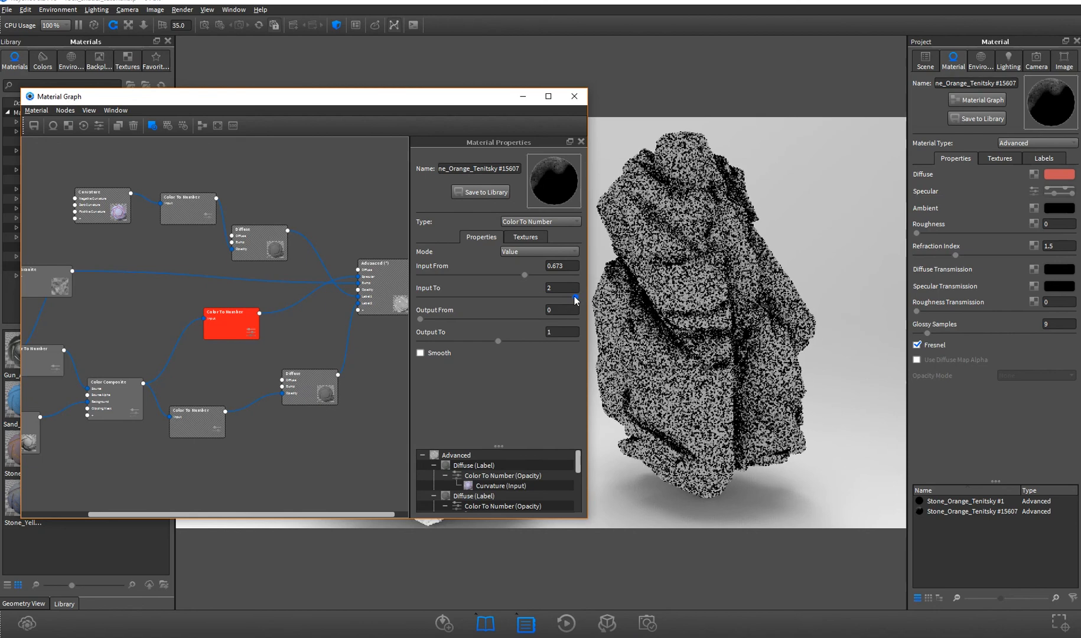
drag(540, 275, 559, 275)
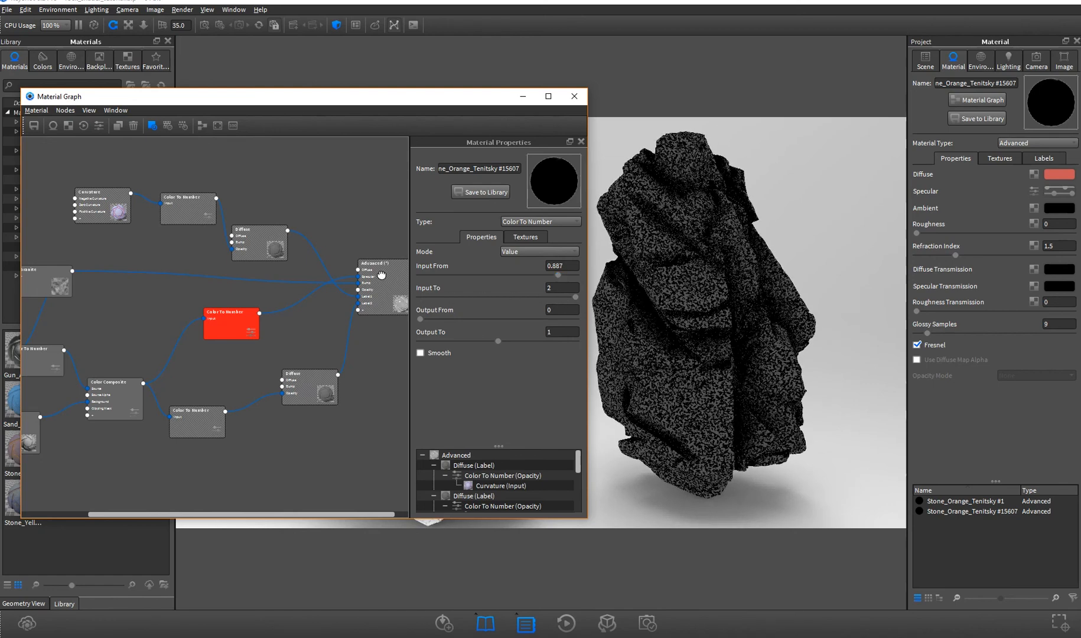
drag(381, 273, 371, 280)
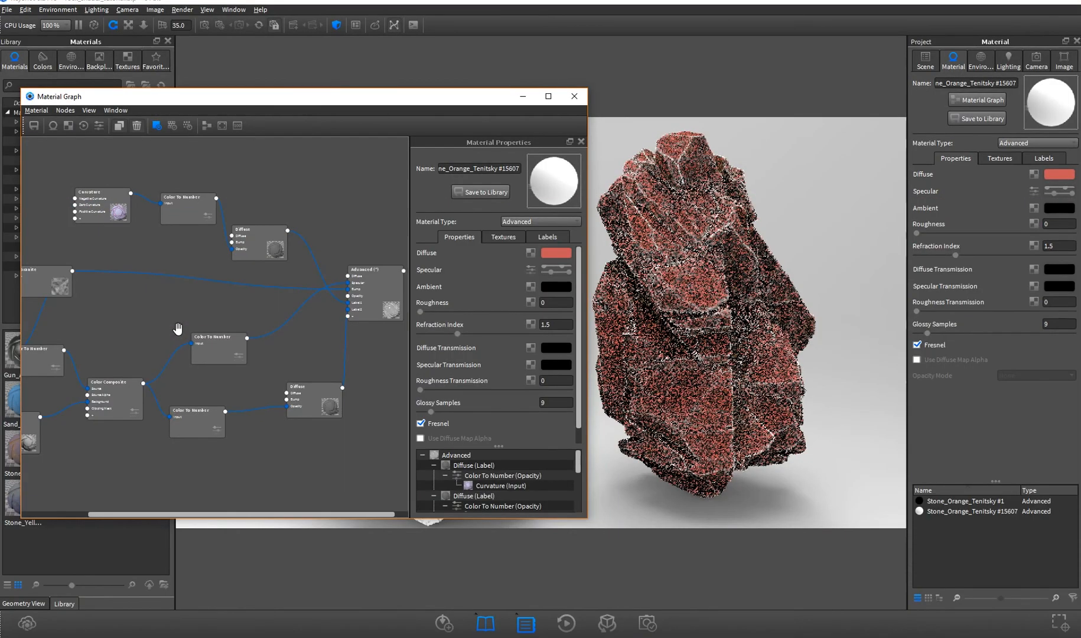
Add a Spots texture node and place it in the free area beside the Curvature node, moving the specular Color To Number aside
right_click(175, 303)
mouse_move(211, 313)
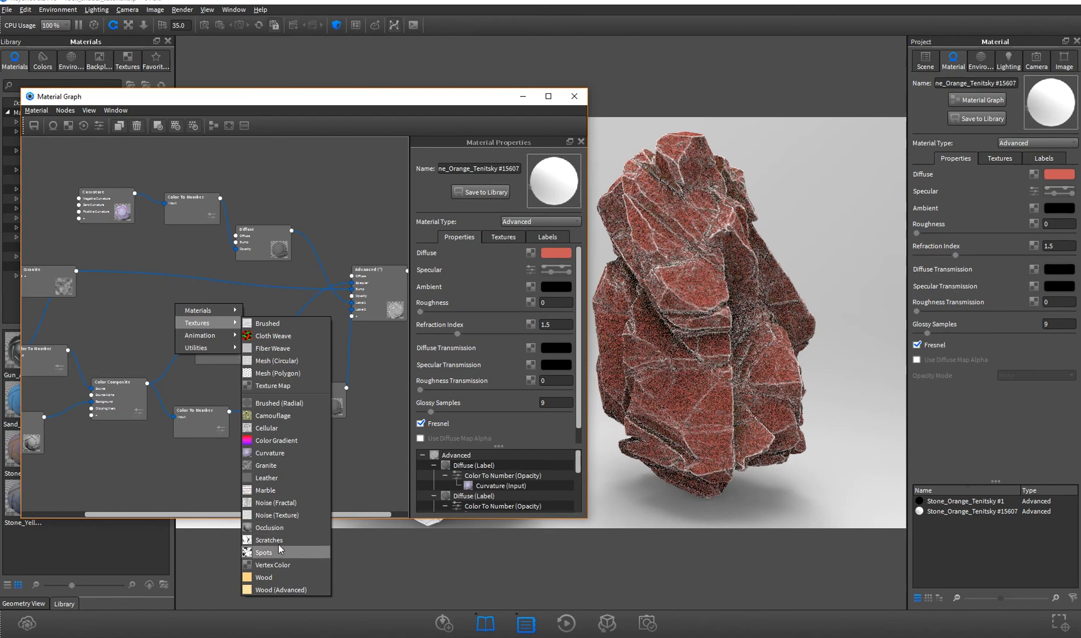
click(279, 553)
drag(218, 328, 248, 376)
drag(141, 322, 162, 329)
right_click(210, 330)
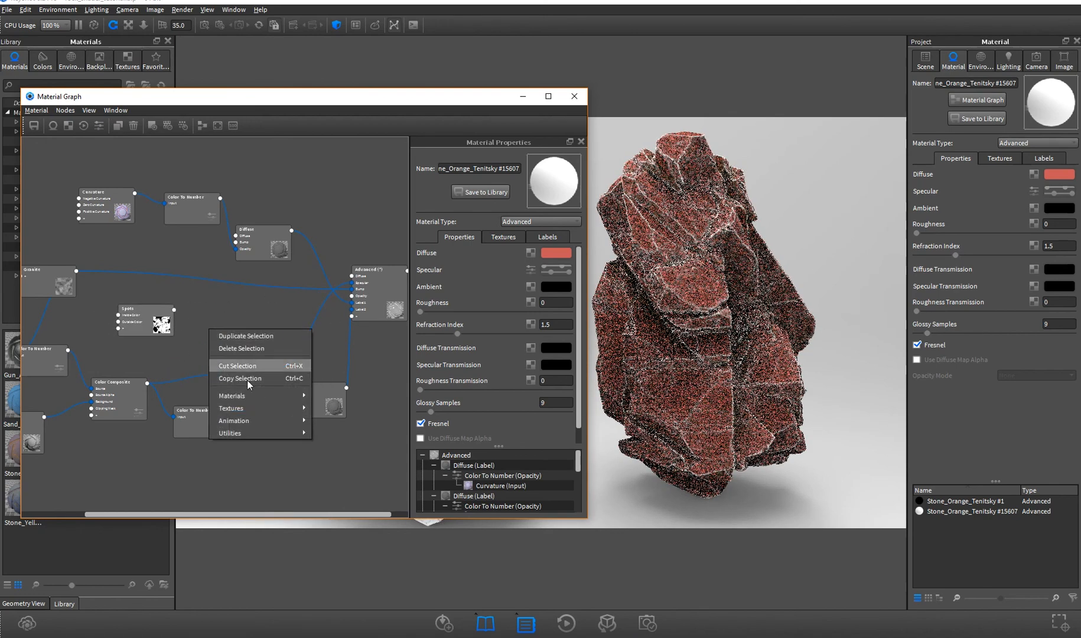
click(177, 305)
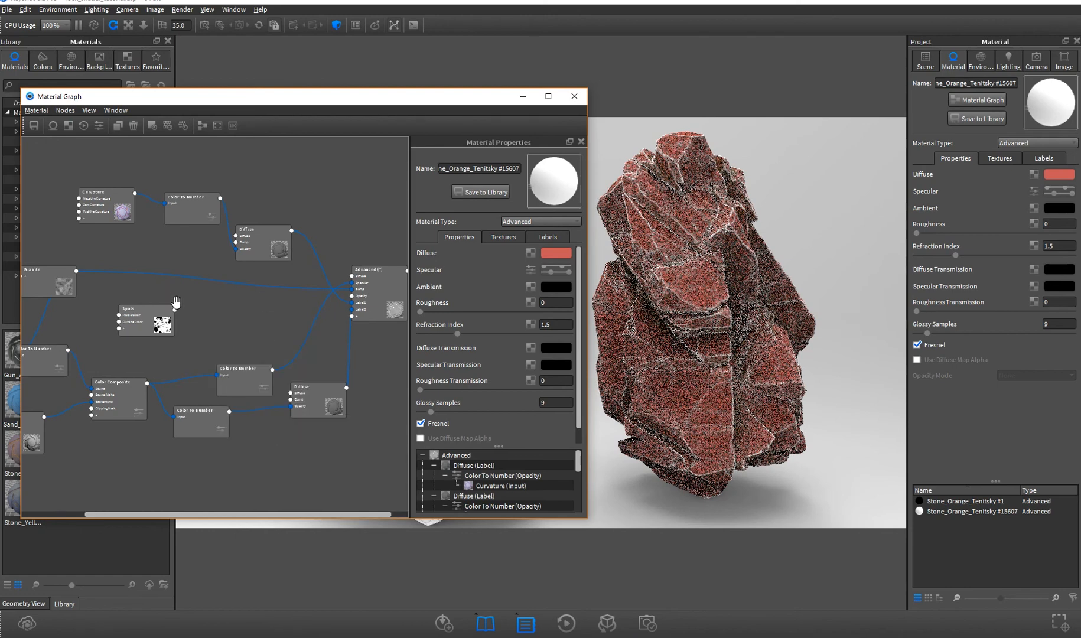
drag(209, 398, 289, 398)
drag(235, 328, 93, 226)
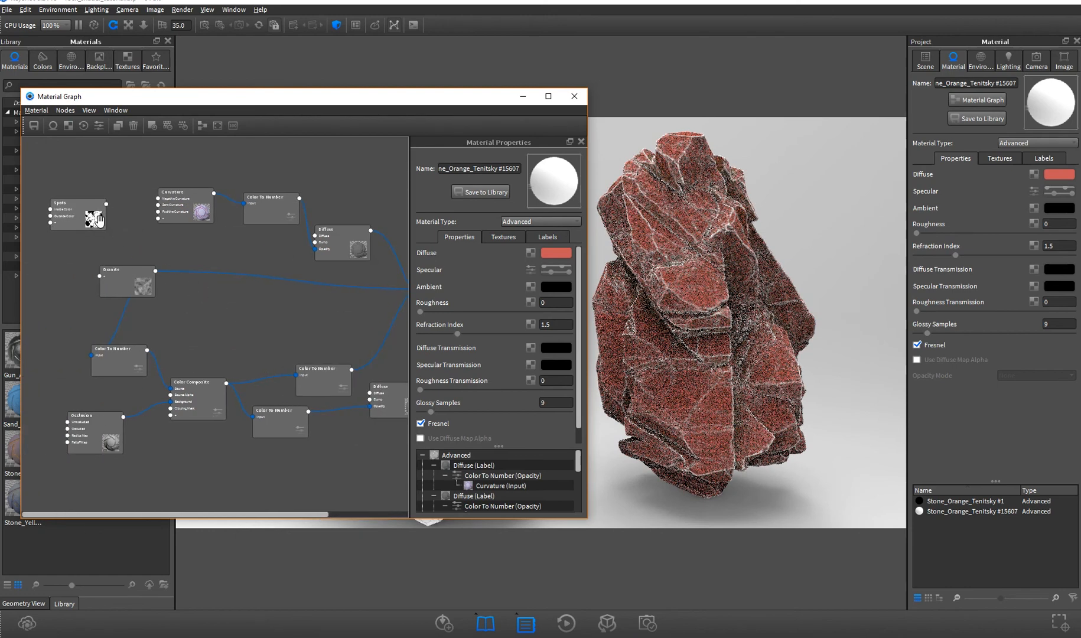
Lower Granite, Curvature and its Color To Number, and reposition Spots and the curvature-masked Diffuse to free space above the chains
drag(126, 279, 123, 321)
drag(177, 206, 192, 270)
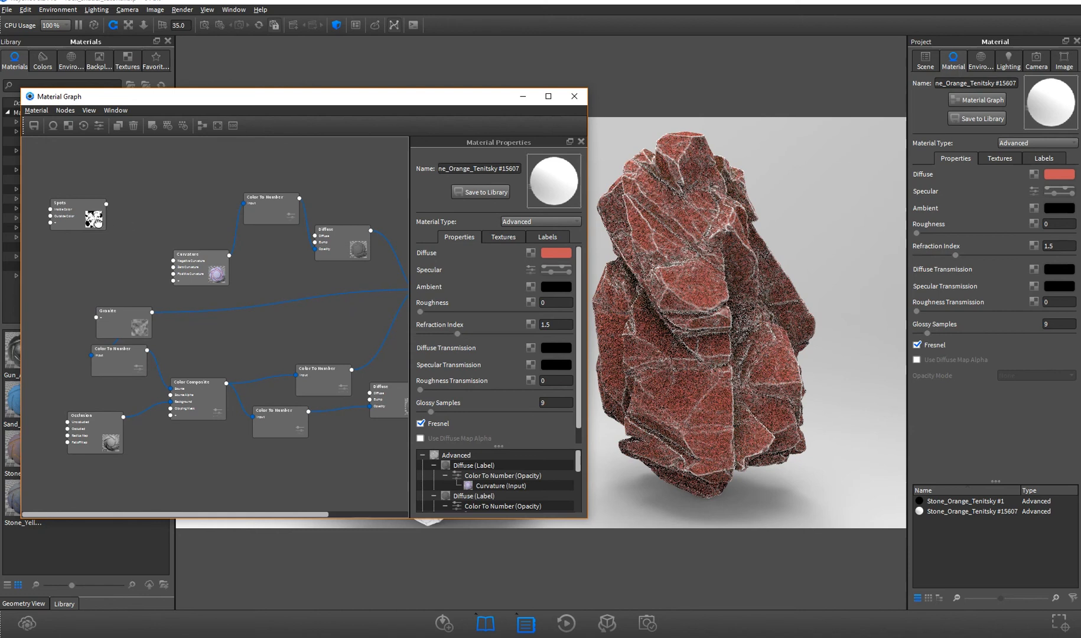
drag(98, 218, 99, 236)
drag(267, 215, 265, 280)
drag(326, 243, 347, 238)
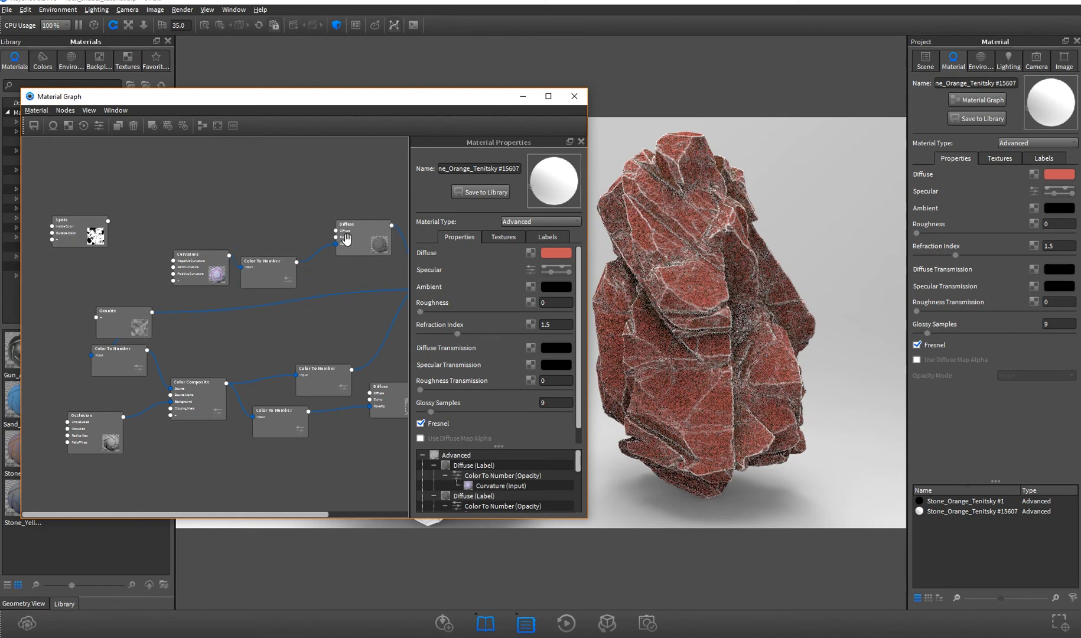
drag(205, 277, 175, 289)
drag(254, 285, 203, 277)
drag(81, 238, 137, 228)
drag(202, 235, 94, 223)
Add a Scratches texture node and place it next to Spots above the Curvature chain
right_click(185, 217)
mouse_move(238, 319)
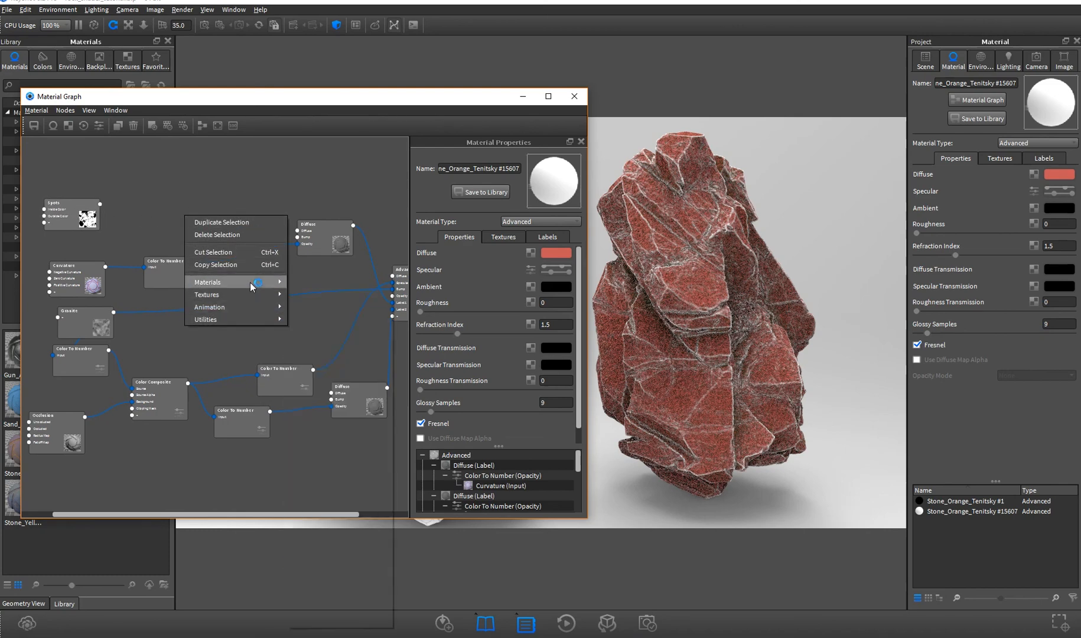
mouse_move(249, 283)
click(314, 519)
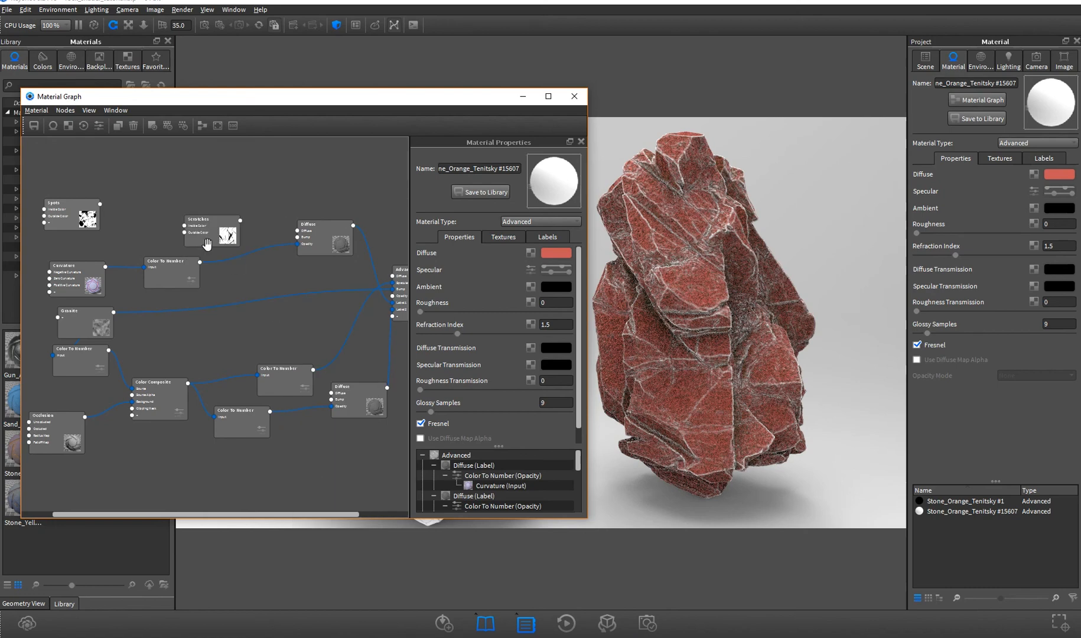
drag(207, 244, 190, 223)
Add a Noise (Fractal) texture node and line it up beside Scratches, moving Scratches closer to Spots
right_click(240, 171)
mouse_move(299, 241)
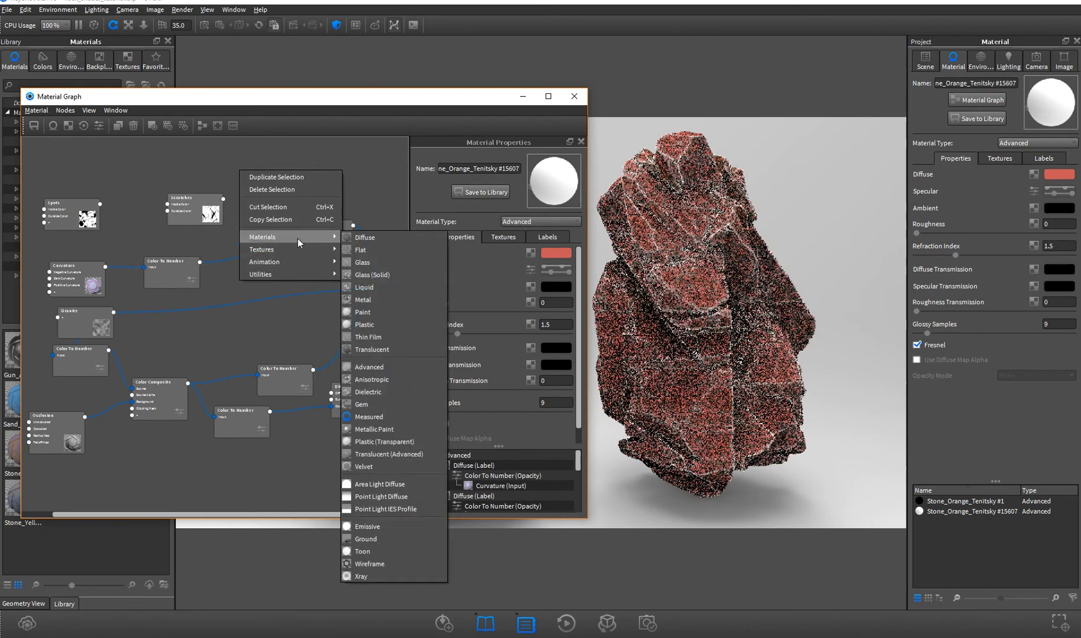
mouse_move(287, 254)
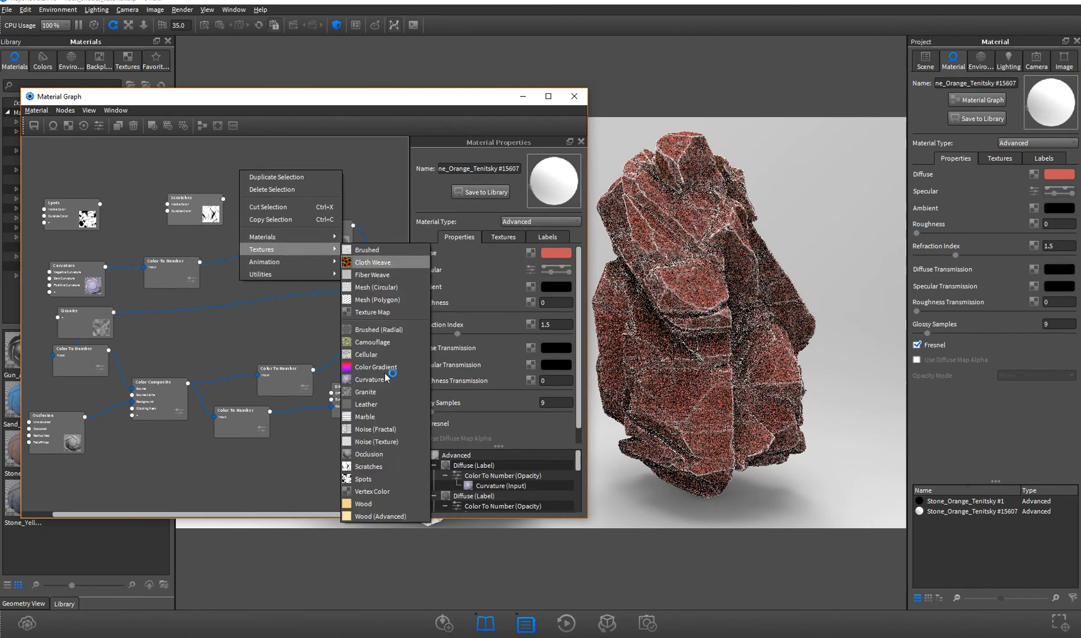
click(377, 430)
drag(213, 212, 190, 213)
drag(259, 190, 244, 225)
Add a Color Composite utility node above the Diffuse label and connect Spots to its Source and Scratches to its Background
right_click(298, 173)
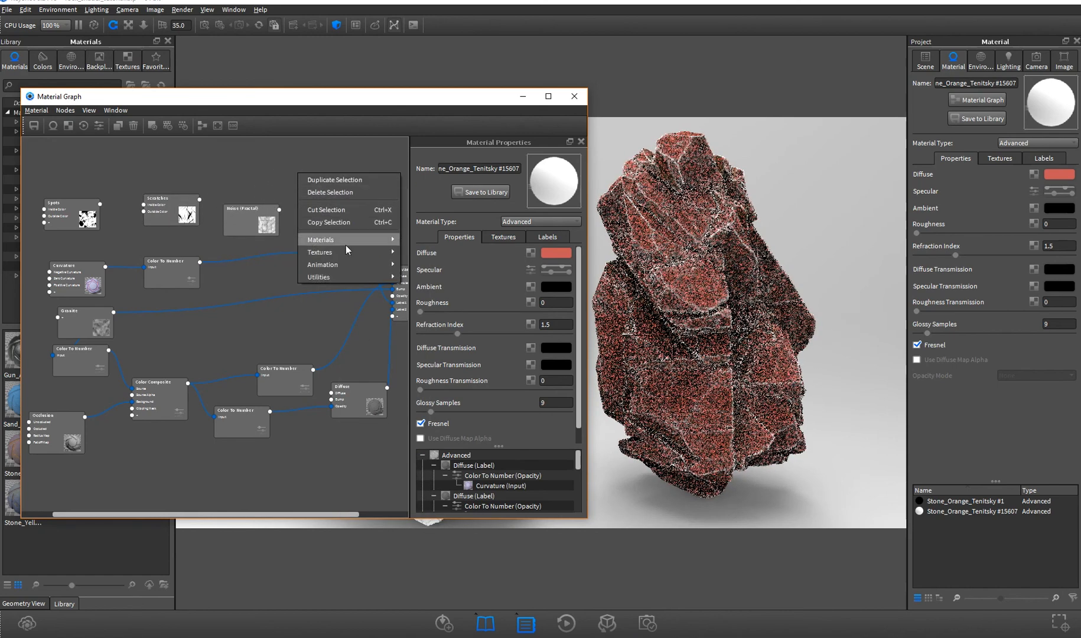
mouse_move(341, 277)
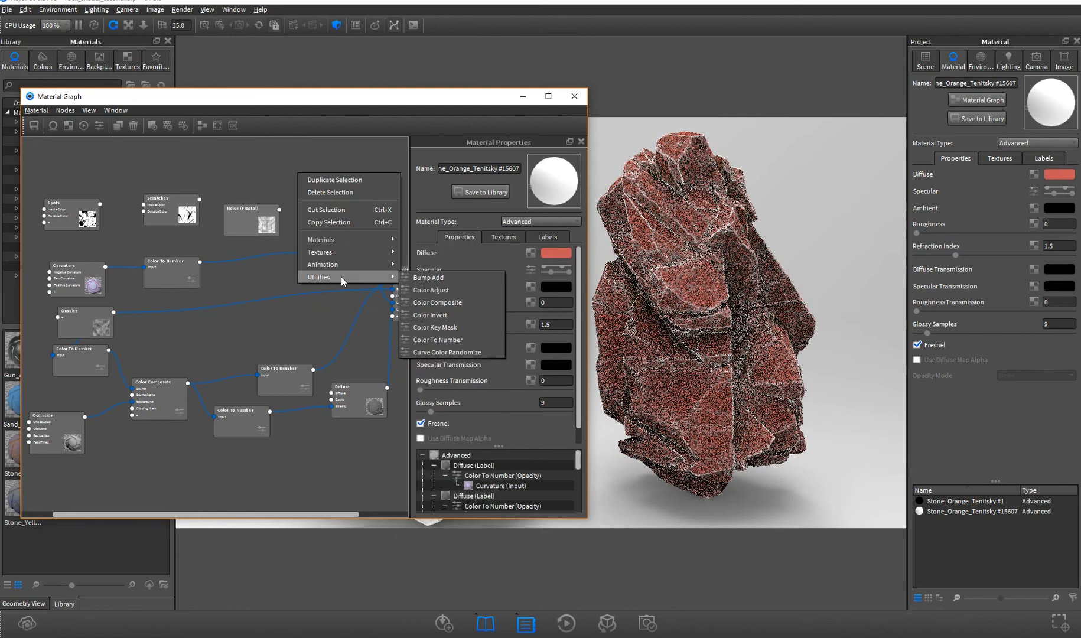
click(437, 302)
drag(172, 199, 297, 183)
drag(181, 216, 301, 202)
click(328, 242)
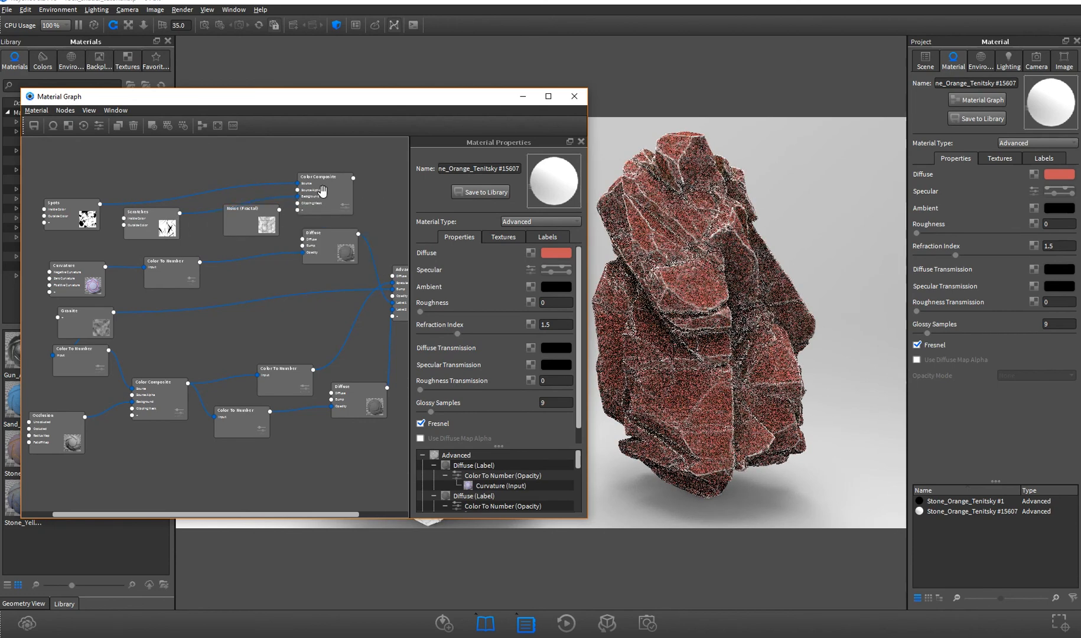
Set the new Color Composite's blend mode to Multiply and preview its output on the rock
click(322, 193)
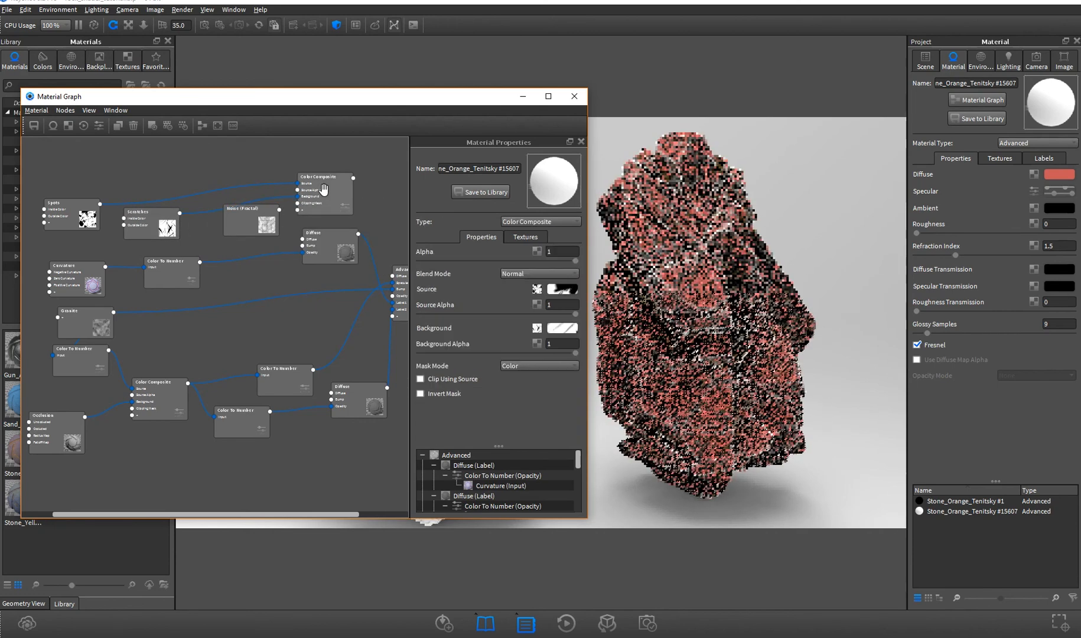
click(552, 273)
click(531, 297)
drag(342, 199, 334, 193)
key(c)
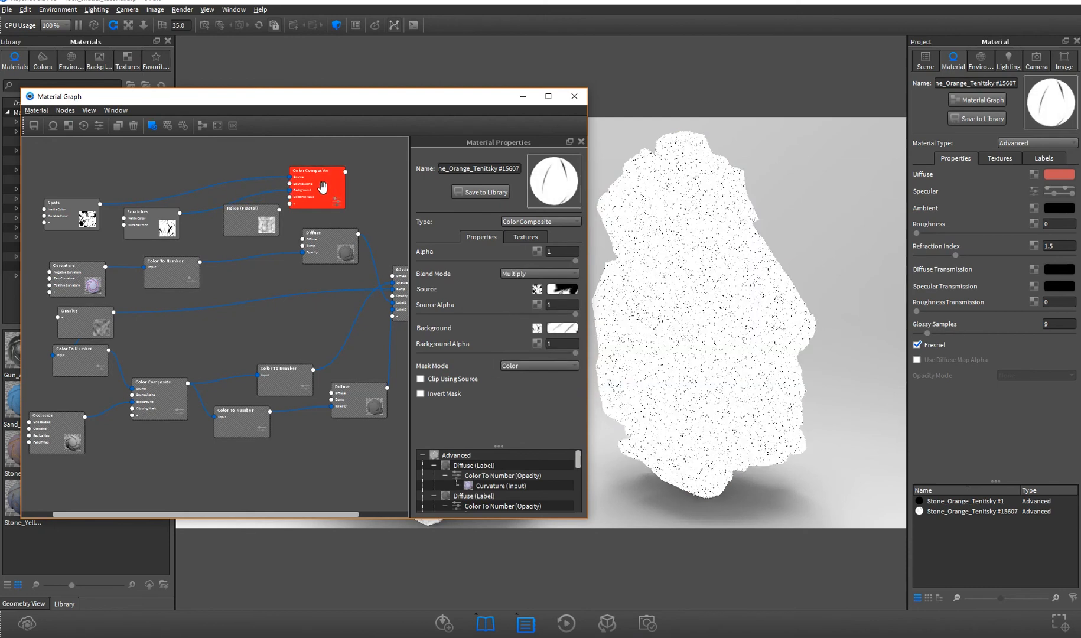
Set the Scratches texture's scale to 10 and the Spots texture's scale to 50
click(142, 222)
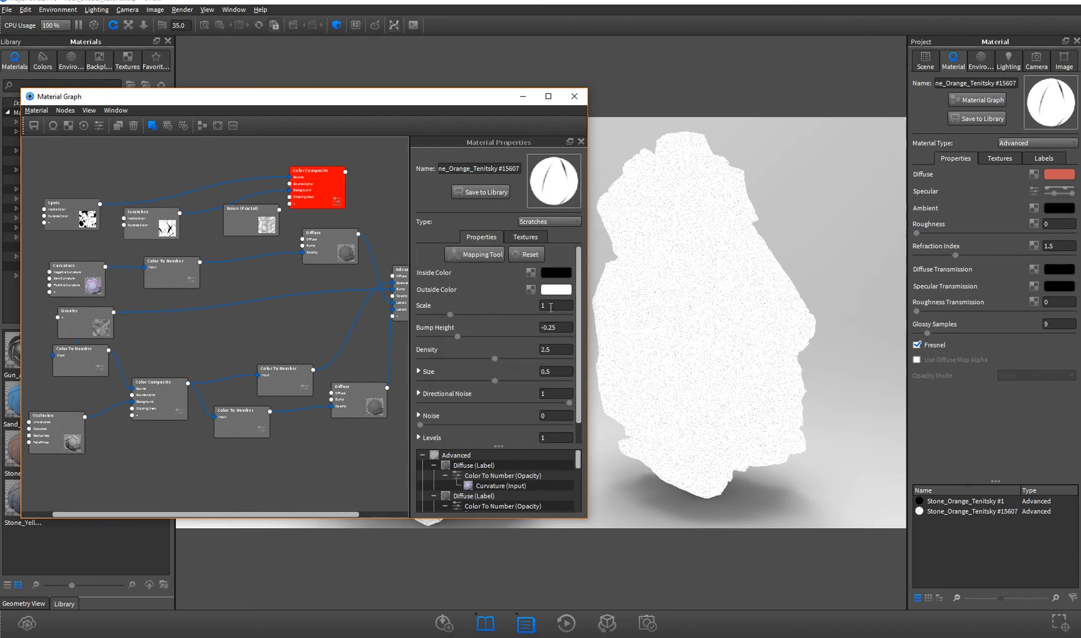
key(Return)
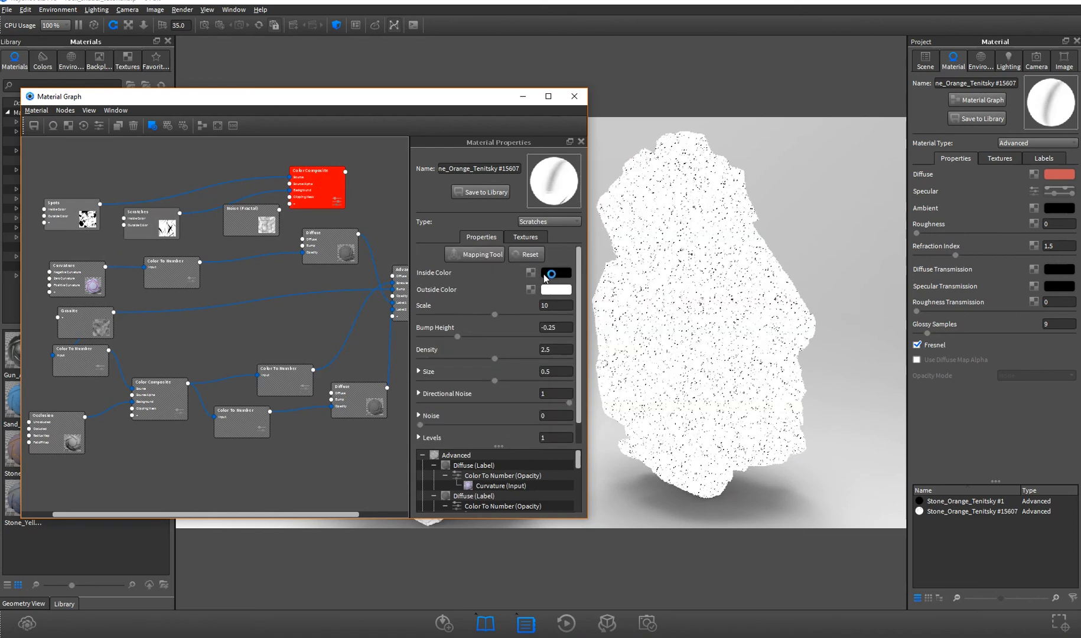
click(59, 208)
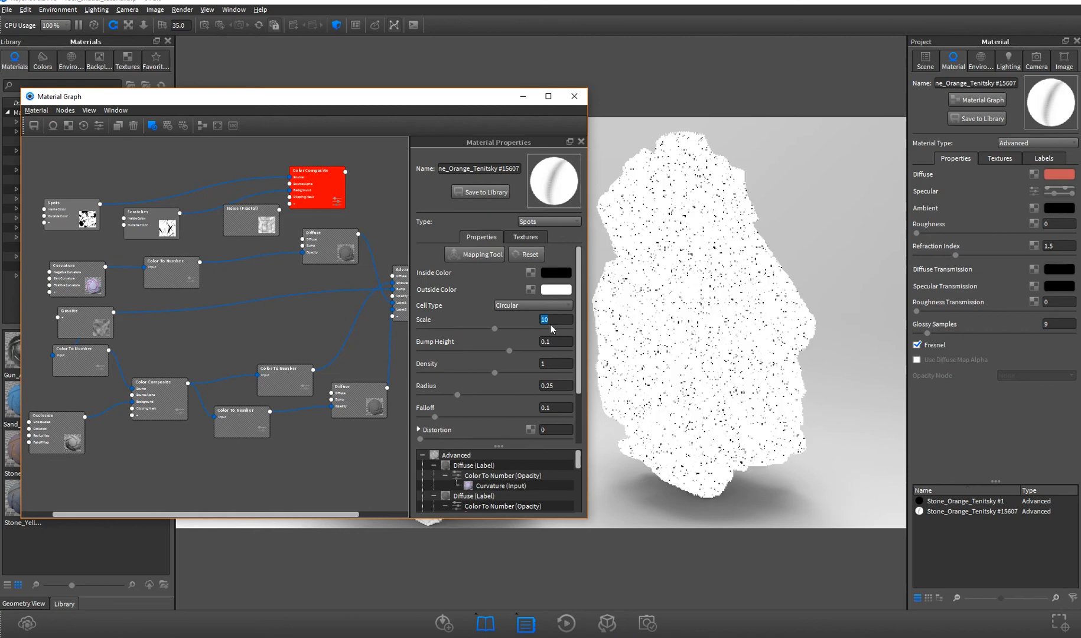
drag(562, 318, 537, 322)
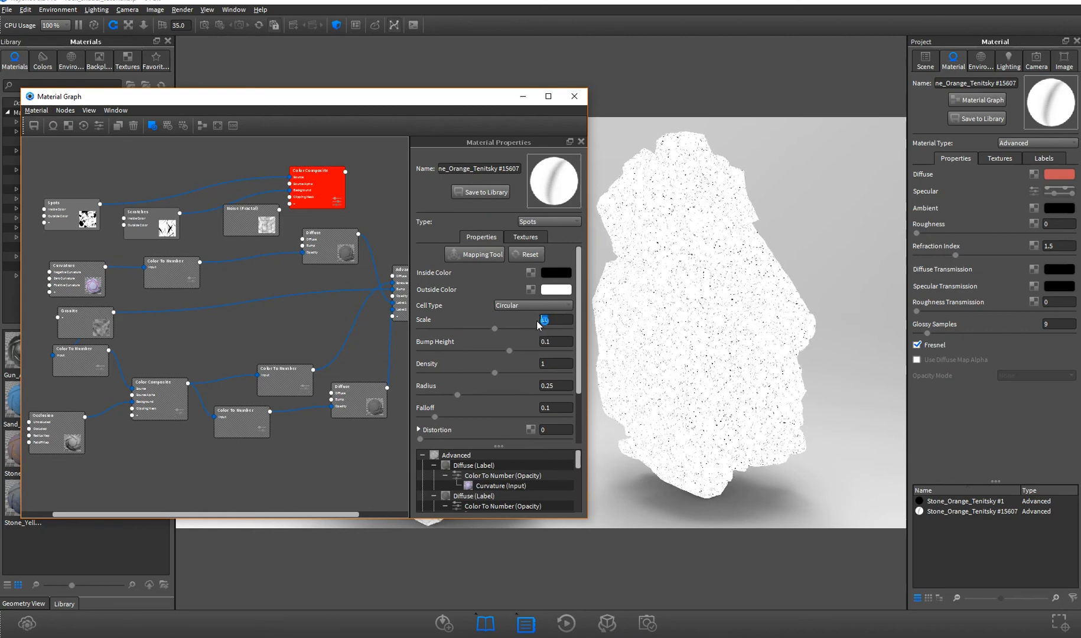
Set the Scratches texture's scale to 90
click(143, 232)
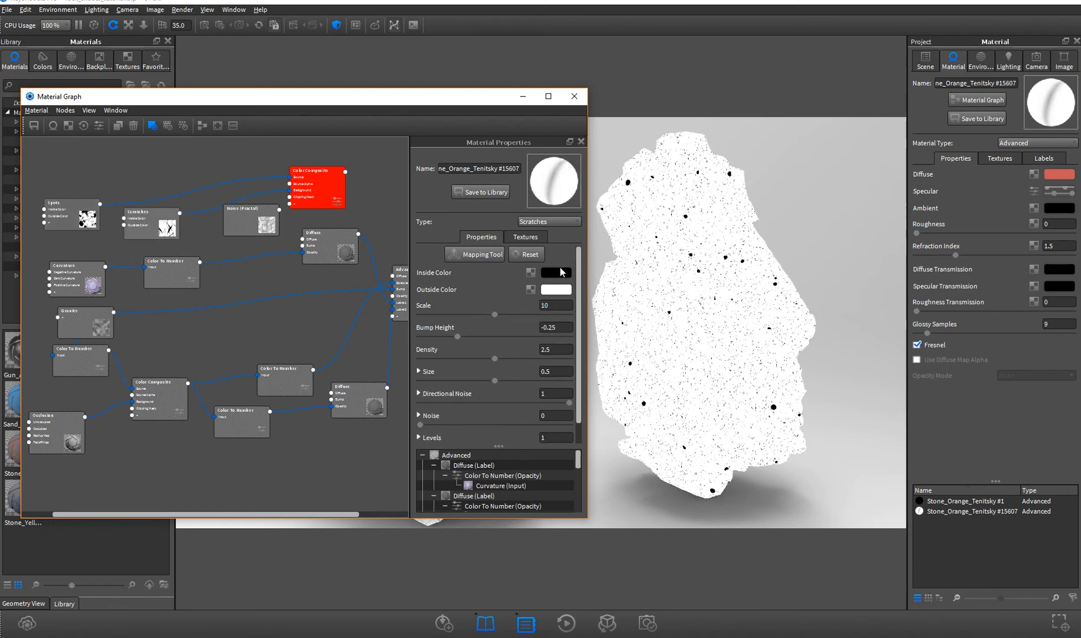
text(90)
key(Return)
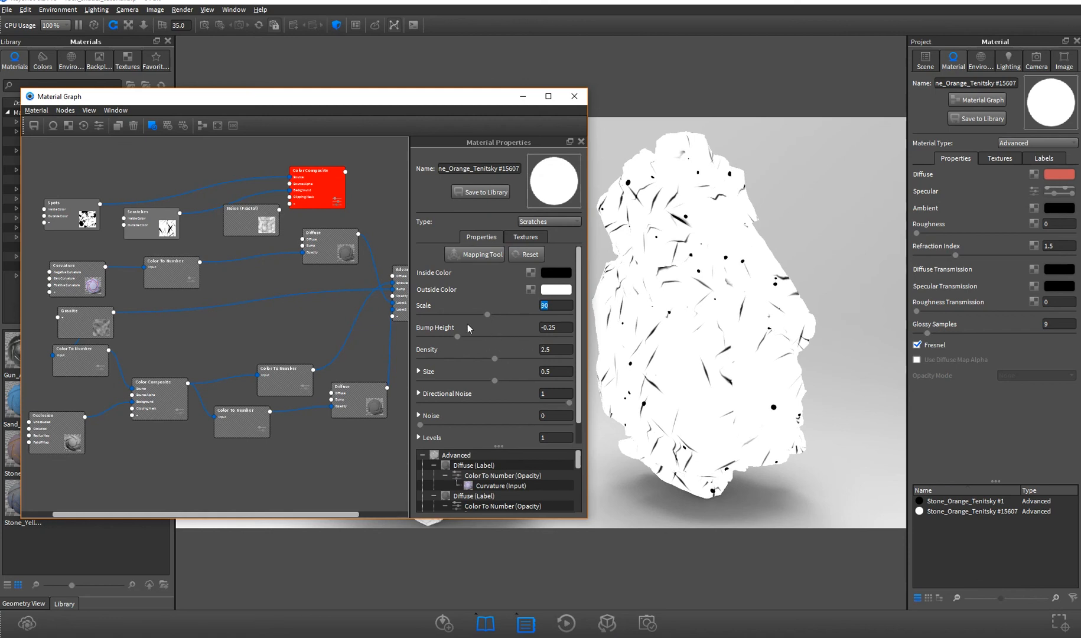
Try to feed the Noise (Fractal) texture into the Color Composite that blends Spots and Scratches
drag(239, 235, 218, 253)
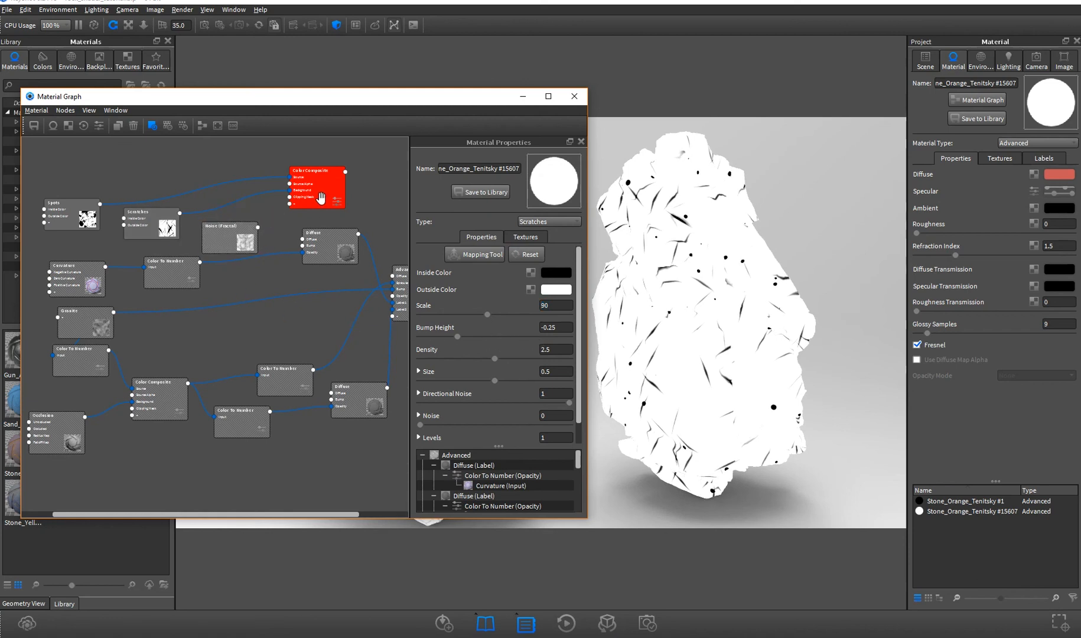
drag(320, 199, 325, 197)
drag(257, 228, 295, 188)
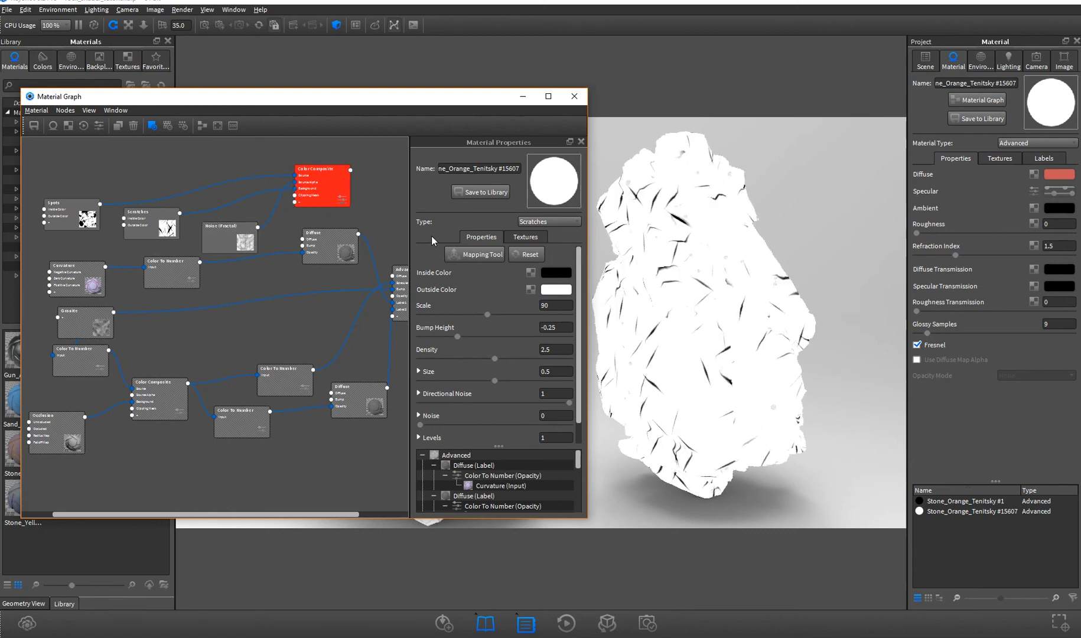
drag(317, 206, 325, 207)
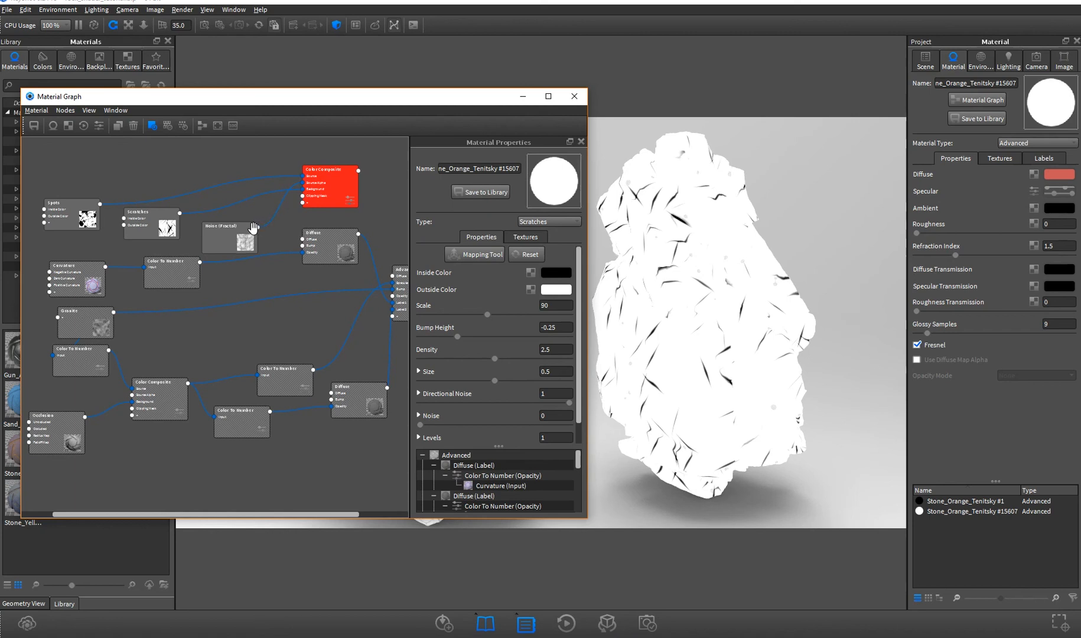
drag(258, 227, 303, 196)
Add a second Color Composite beside the first, connecting the first composite to its Source and Noise (Fractal) to its Background
drag(319, 192, 270, 191)
right_click(365, 192)
mouse_move(437, 303)
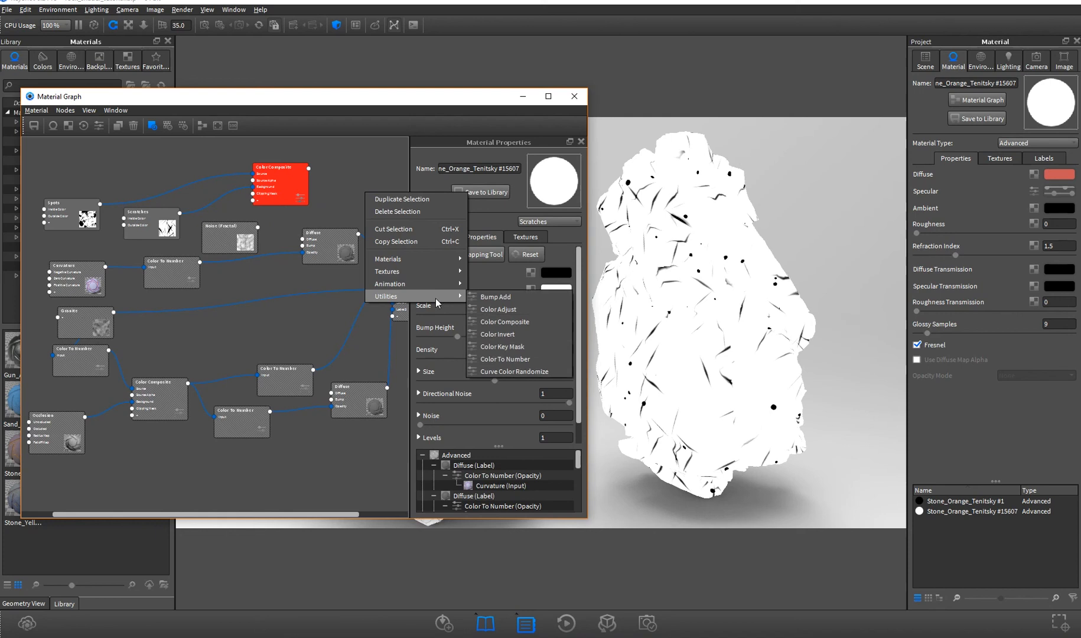
click(504, 322)
drag(353, 194, 355, 197)
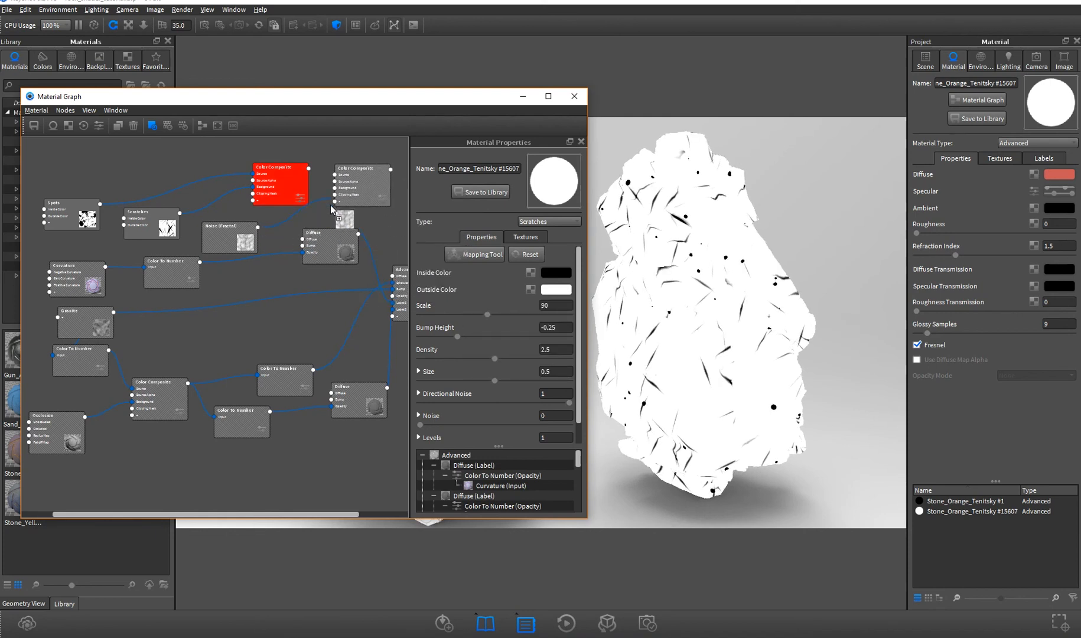
drag(309, 169, 335, 175)
drag(258, 228, 335, 188)
Set the second Color Composite's blend mode to Multiply and preview its output on the rock
click(538, 274)
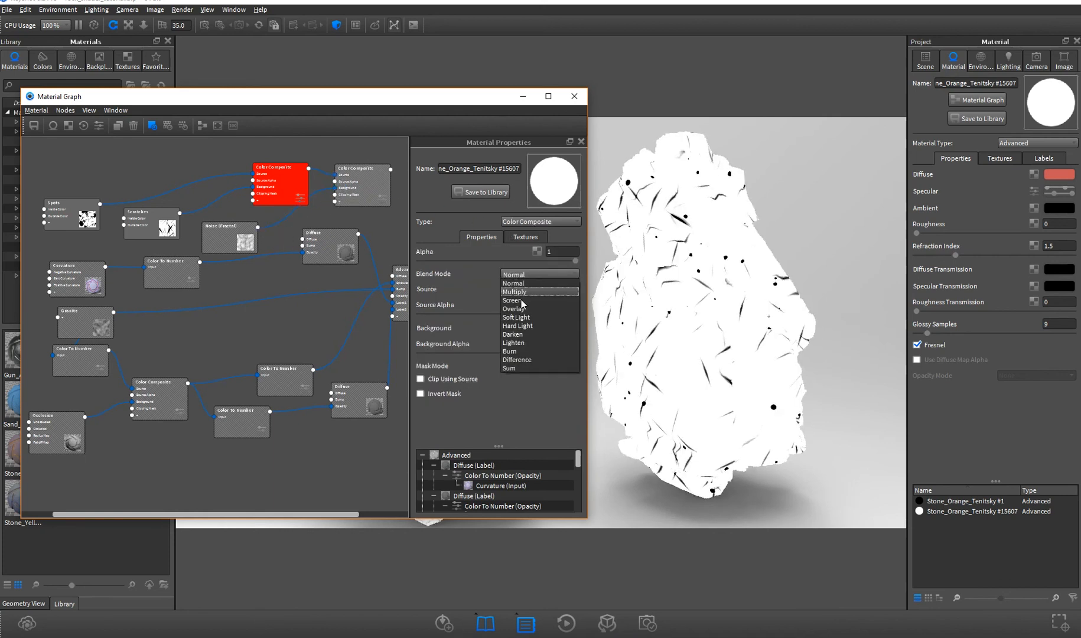
click(513, 292)
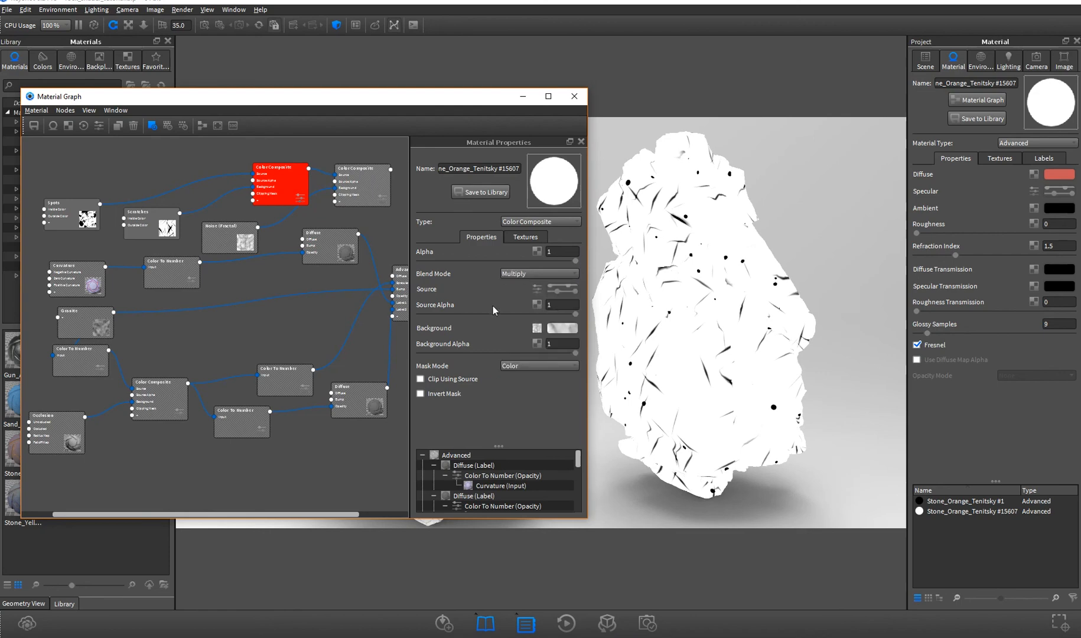
drag(368, 184, 362, 179)
click(357, 180)
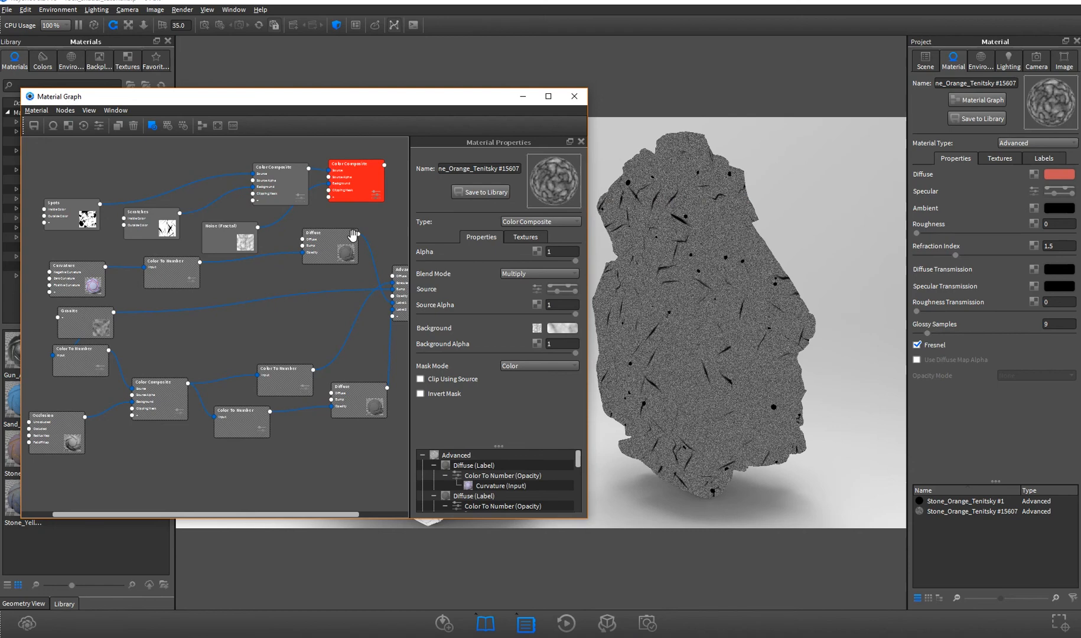
Move Spots, Scratches and their Color Composite away from the Noise (Fractal) node, keeping the composite next to its two inputs
drag(290, 190, 256, 180)
drag(163, 232, 113, 236)
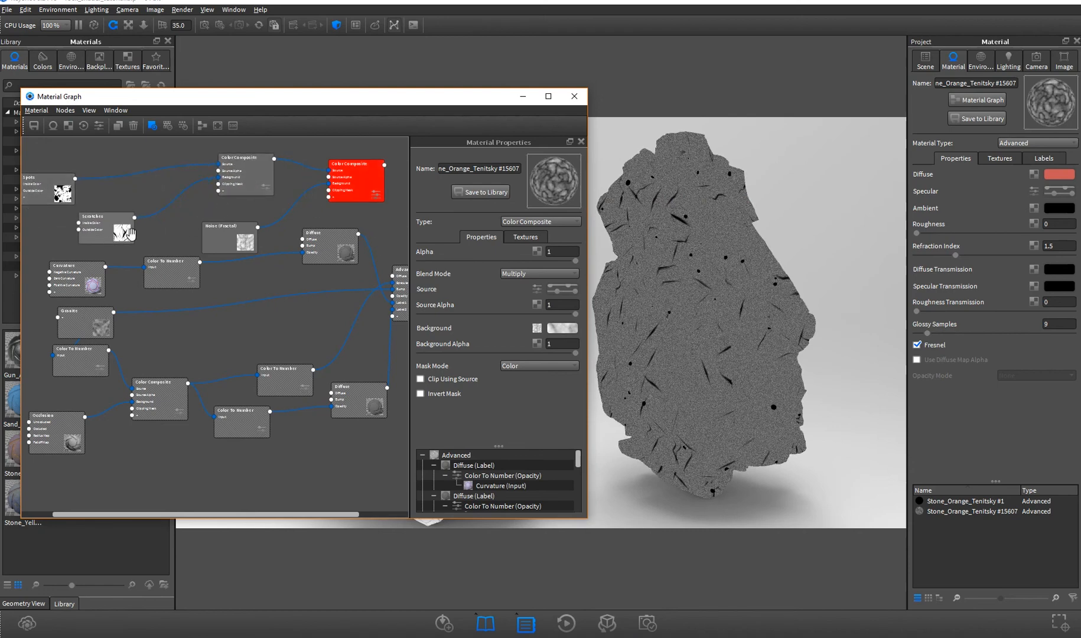
click(41, 189)
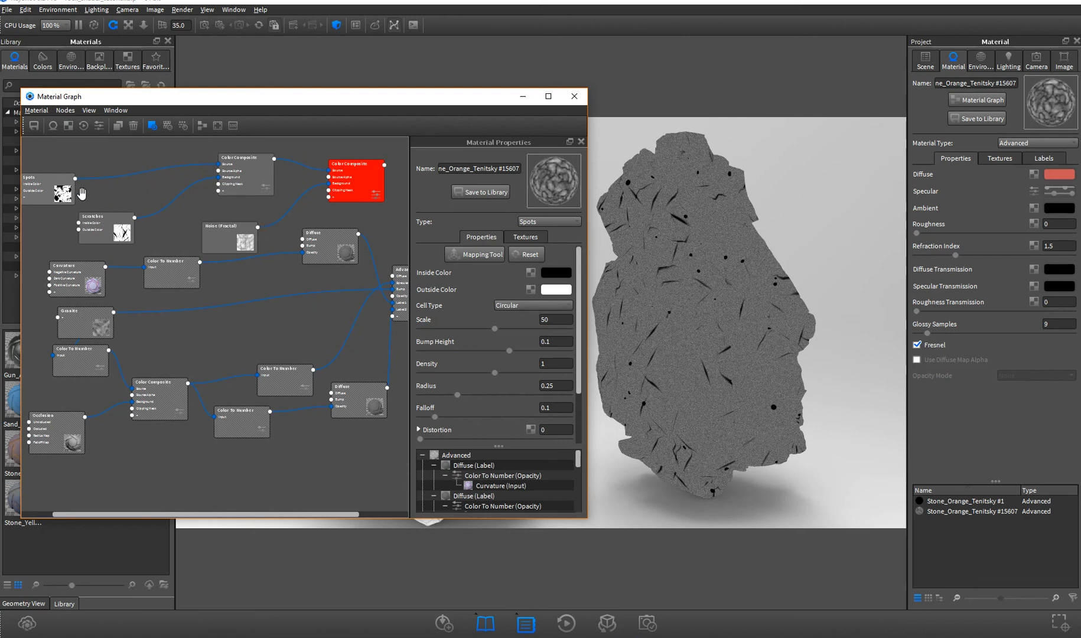
drag(55, 188, 102, 186)
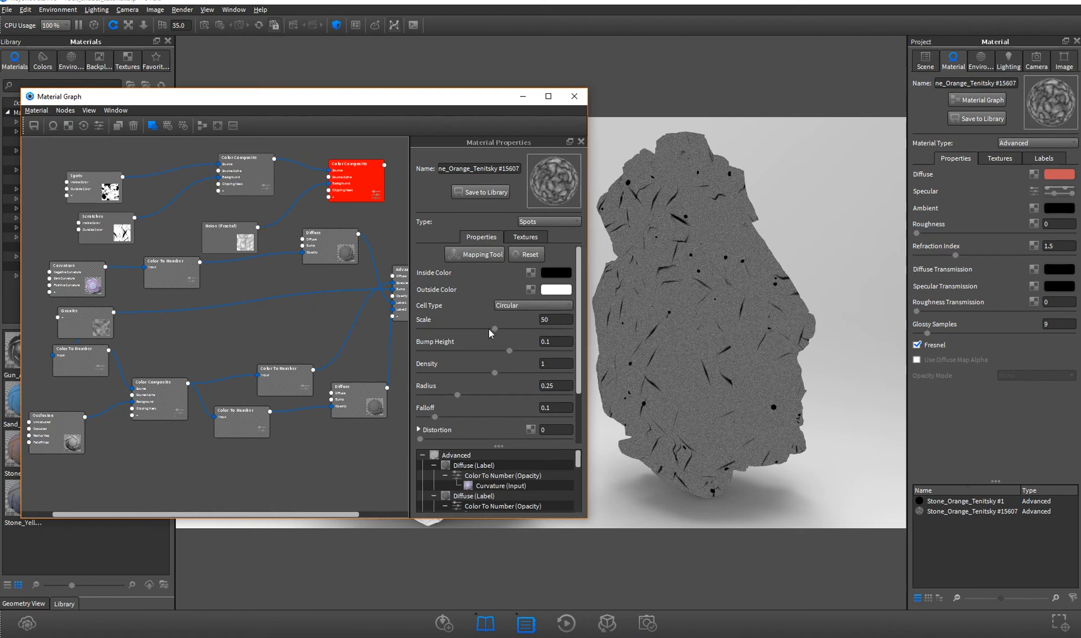
drag(109, 183, 117, 183)
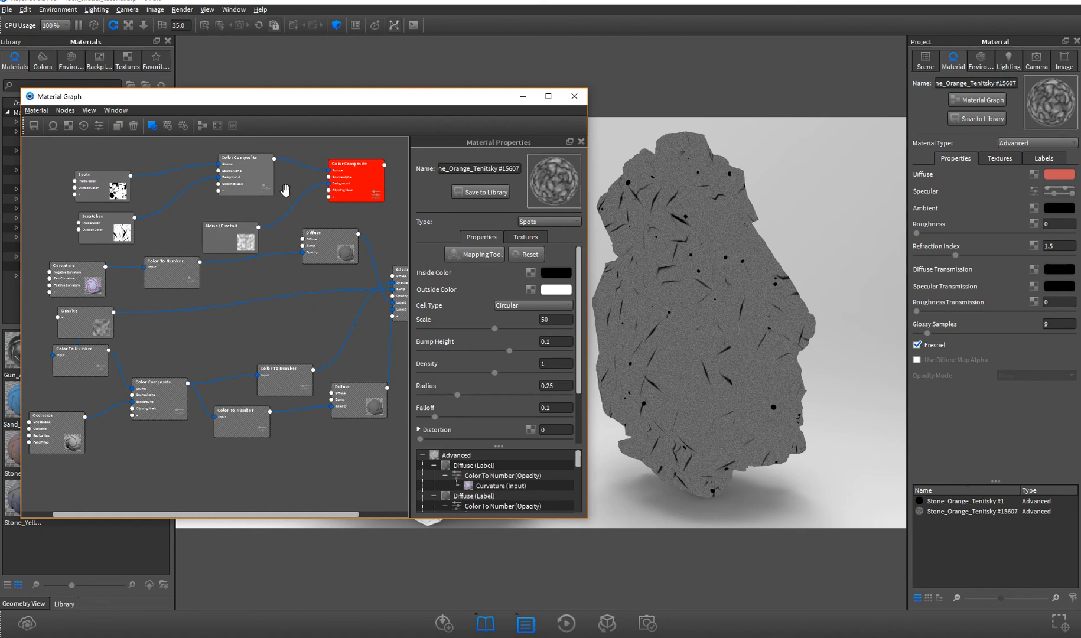
drag(226, 186, 199, 192)
drag(92, 173, 40, 170)
drag(100, 218, 51, 217)
drag(237, 177, 175, 189)
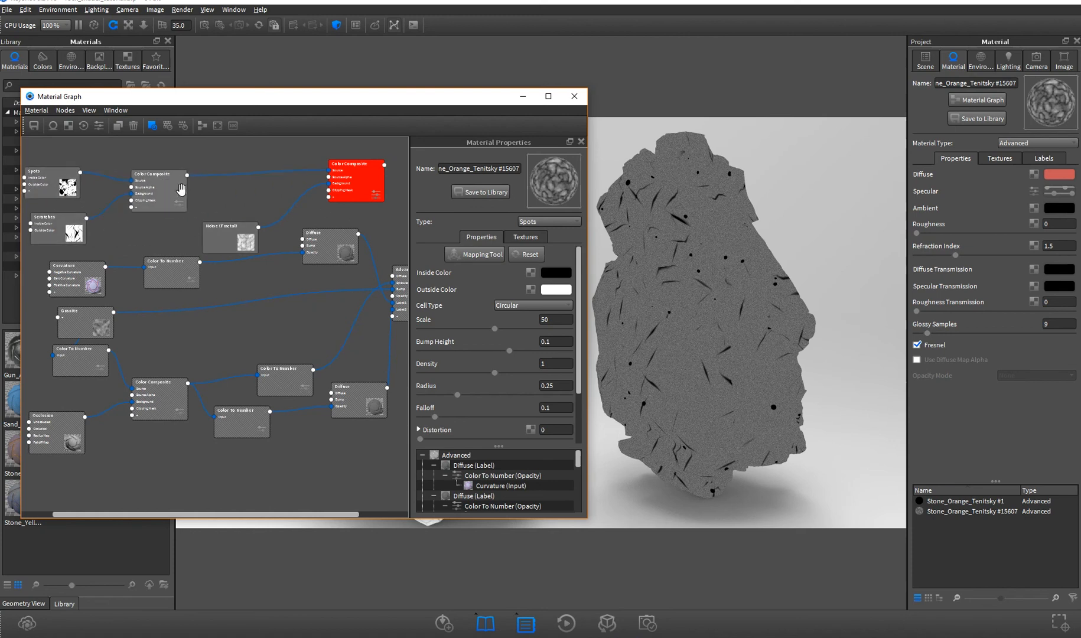
Move Noise (Fractal) and the second Color Composite closer to the Spots and Scratches composite
drag(251, 213, 241, 203)
drag(377, 193, 326, 194)
double_click(325, 194)
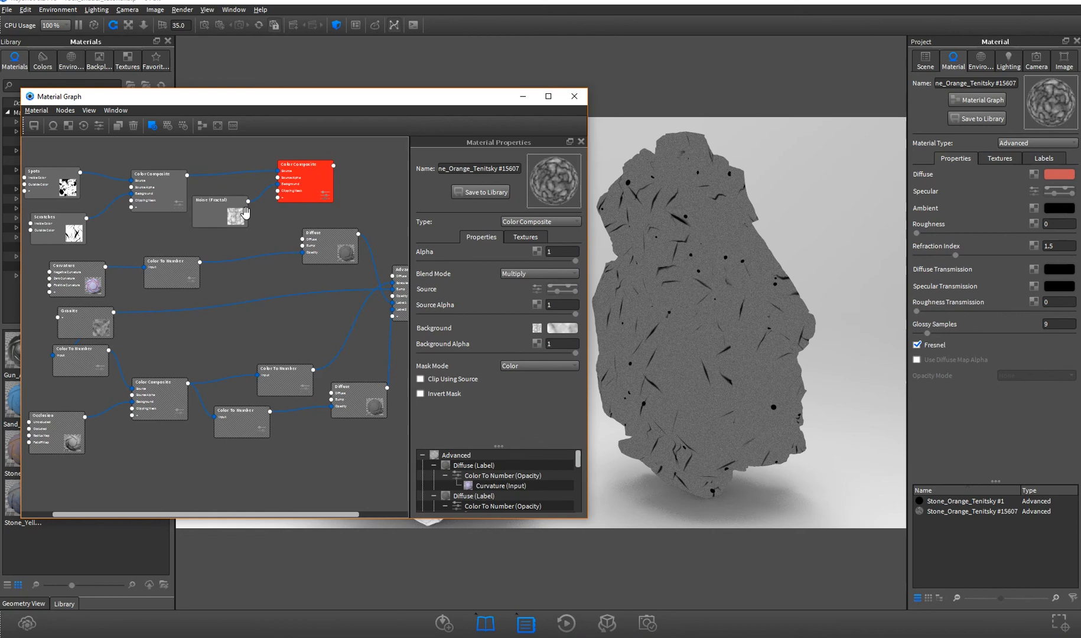
drag(241, 216, 205, 228)
drag(302, 185, 286, 189)
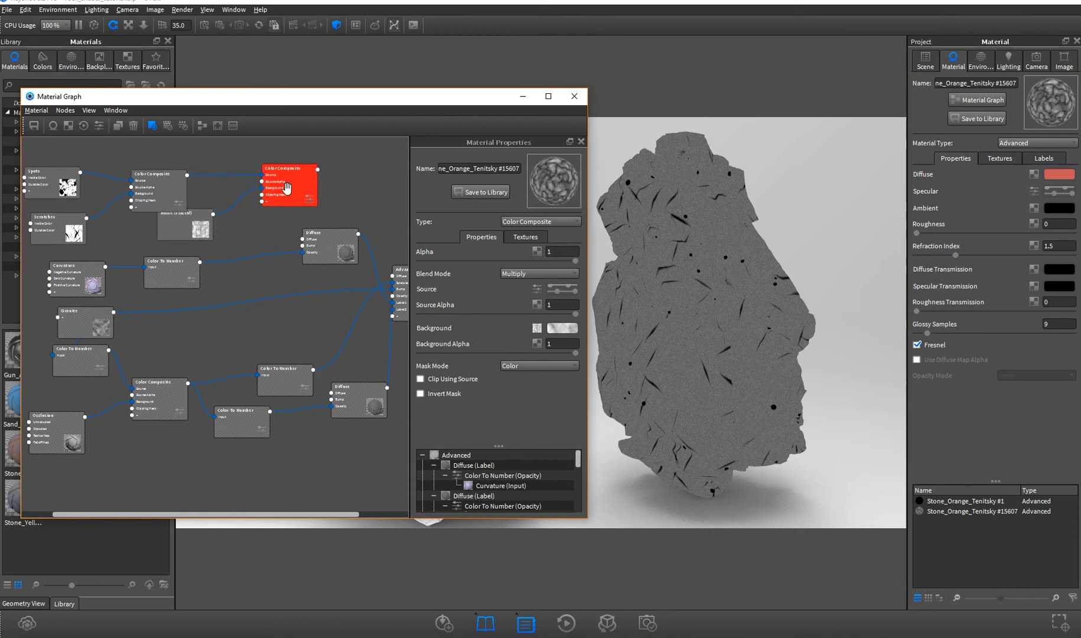
Set the Noise (Fractal) scale to 50 and move the second Color Composite right beside the first one
double_click(192, 234)
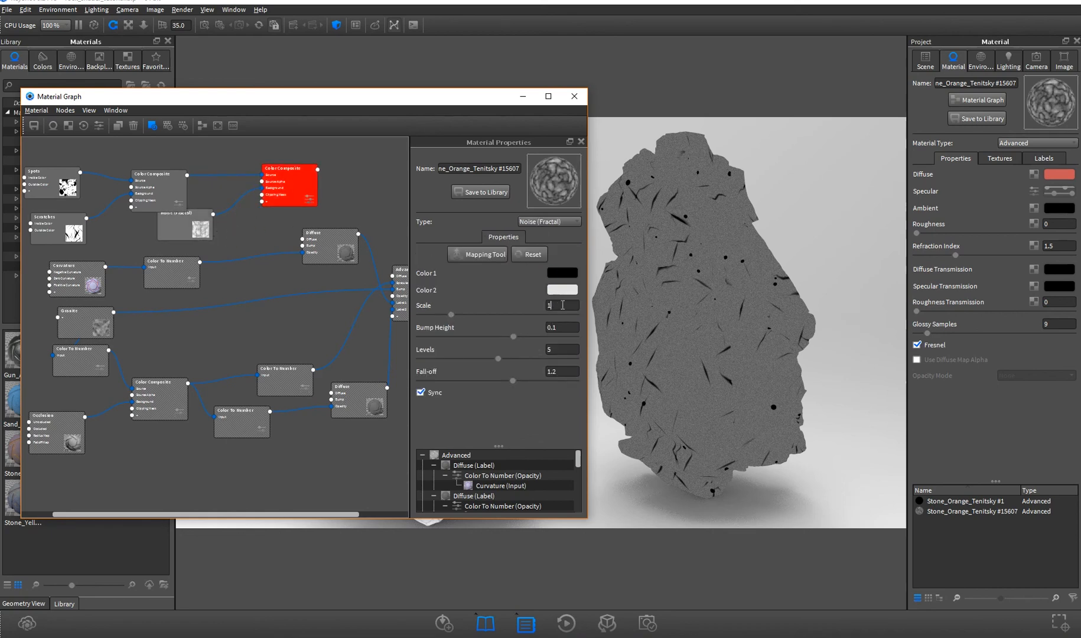
key(Return)
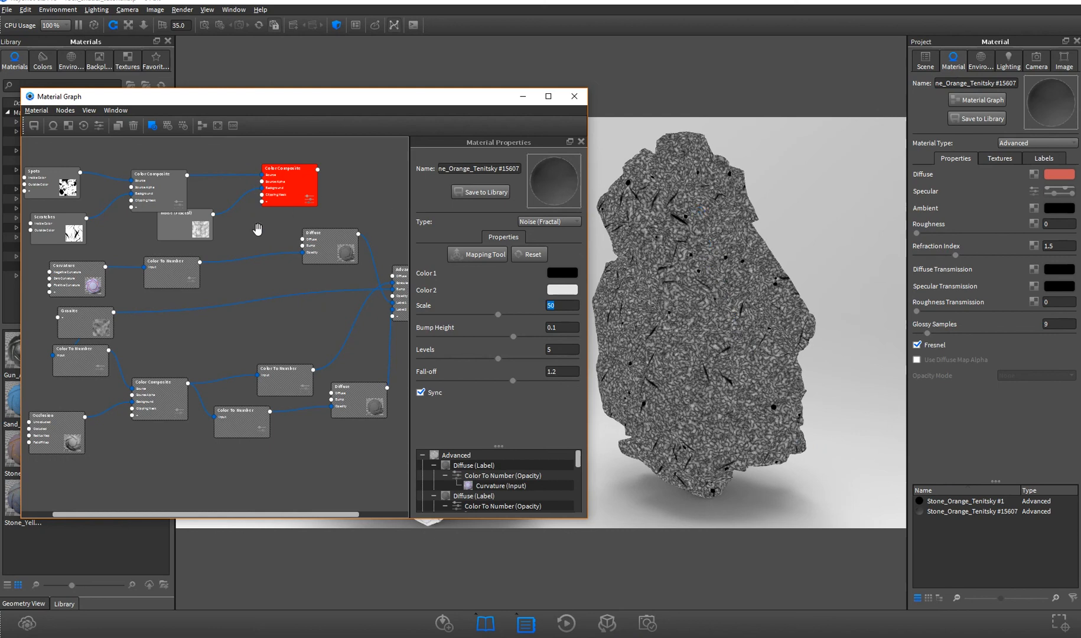
drag(282, 197, 242, 207)
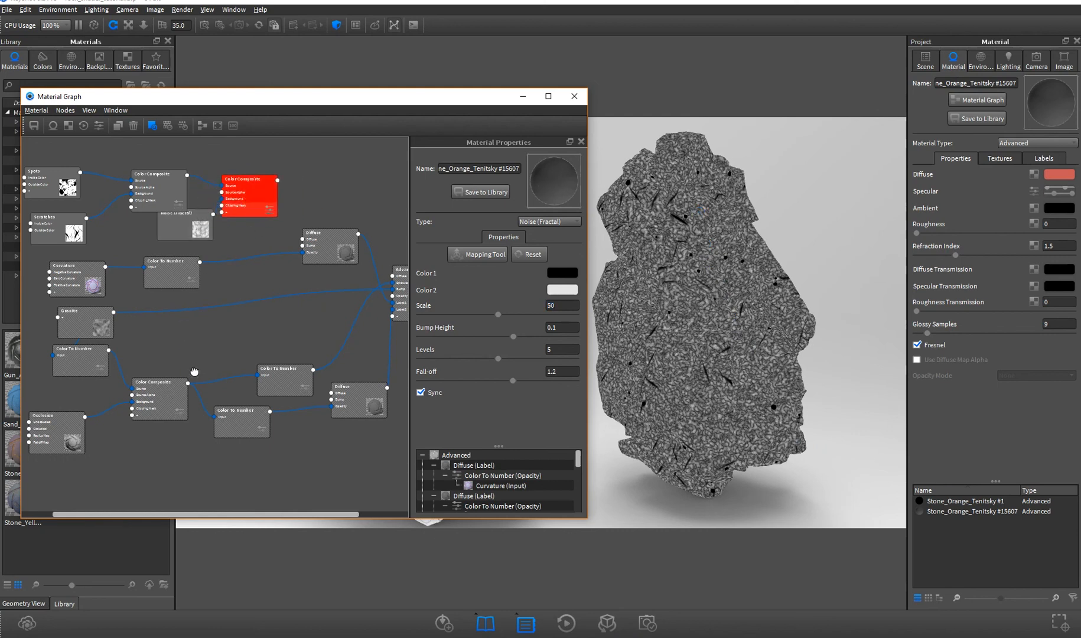
Shift the occlusion Color Composite and its two Color To Number nodes toward the Diffuse label to free space
drag(181, 387, 223, 343)
drag(283, 374, 315, 377)
drag(236, 411, 285, 428)
drag(201, 350, 232, 369)
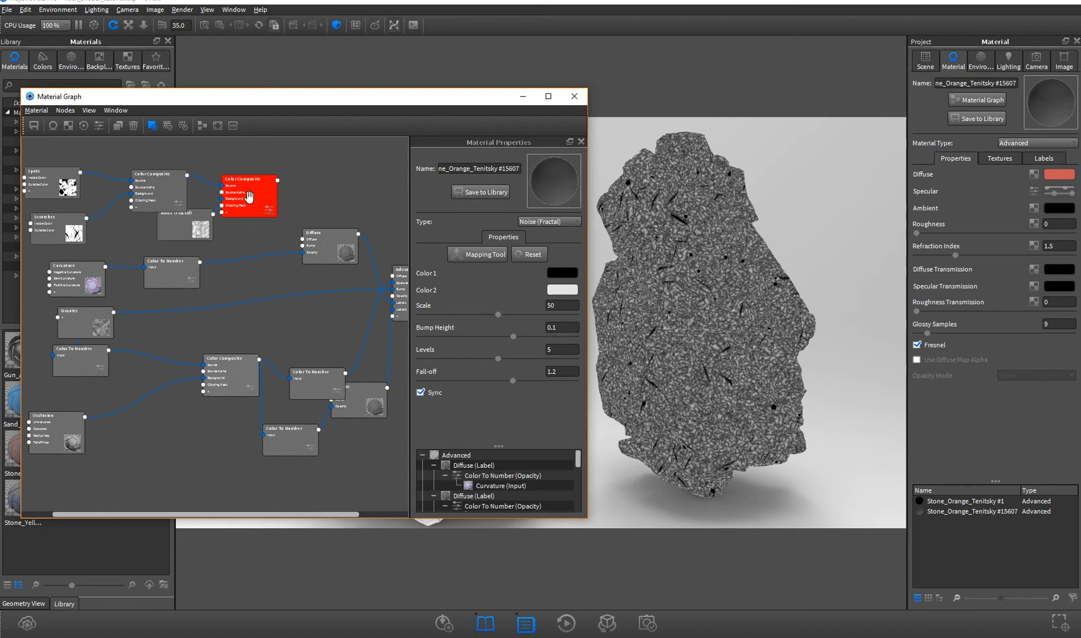
Connect the second texture Color Composite to the occlusion composite's Source in place of Granite's Color To Number, and preview the result
drag(247, 305, 204, 365)
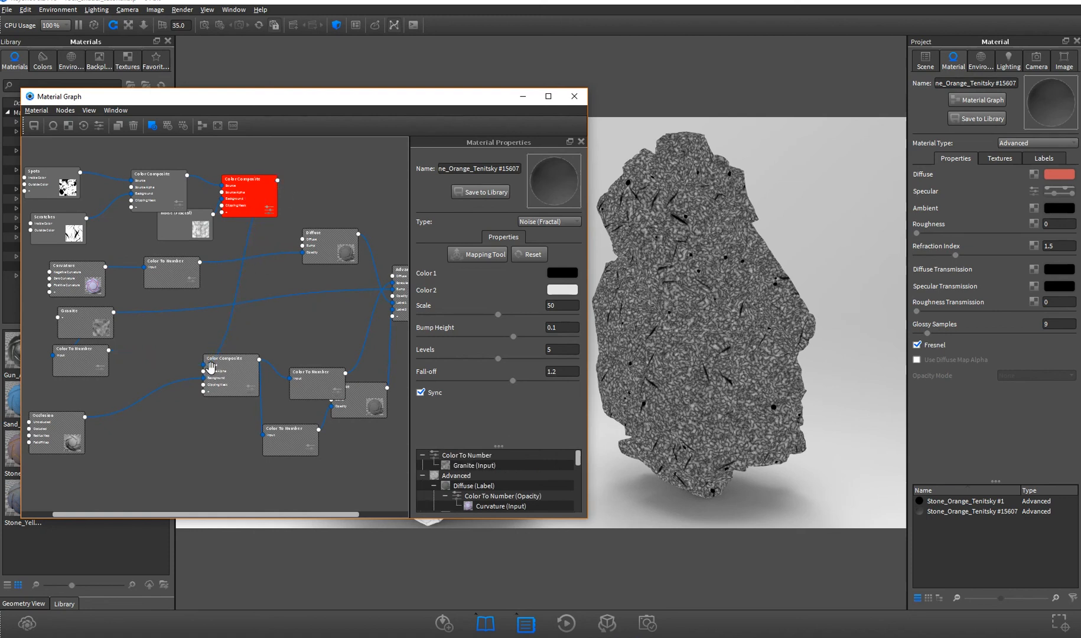
drag(234, 366, 235, 385)
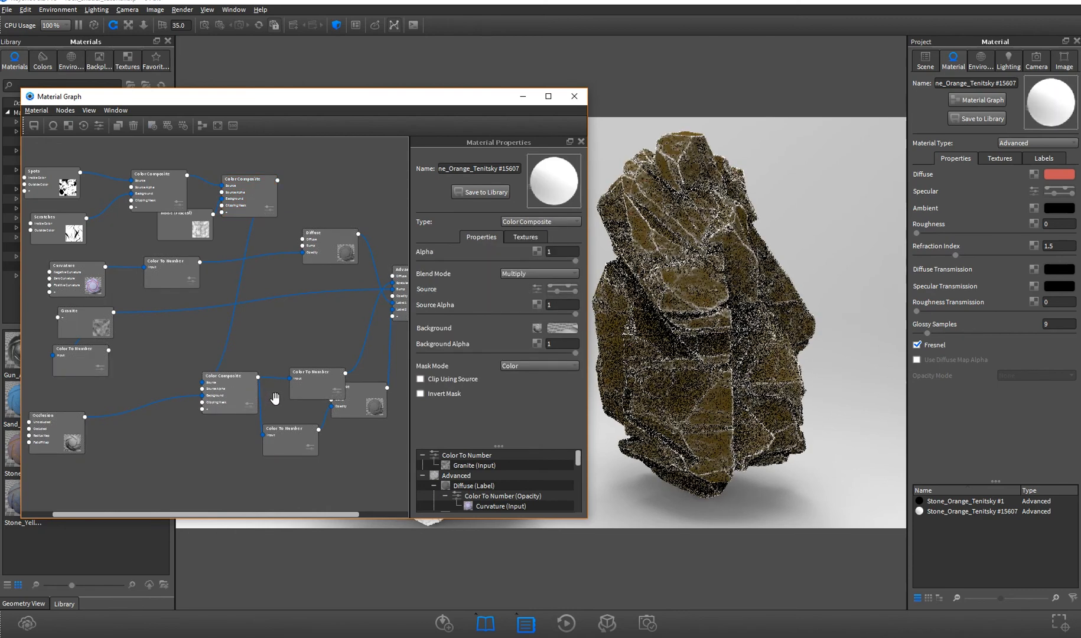
key(c)
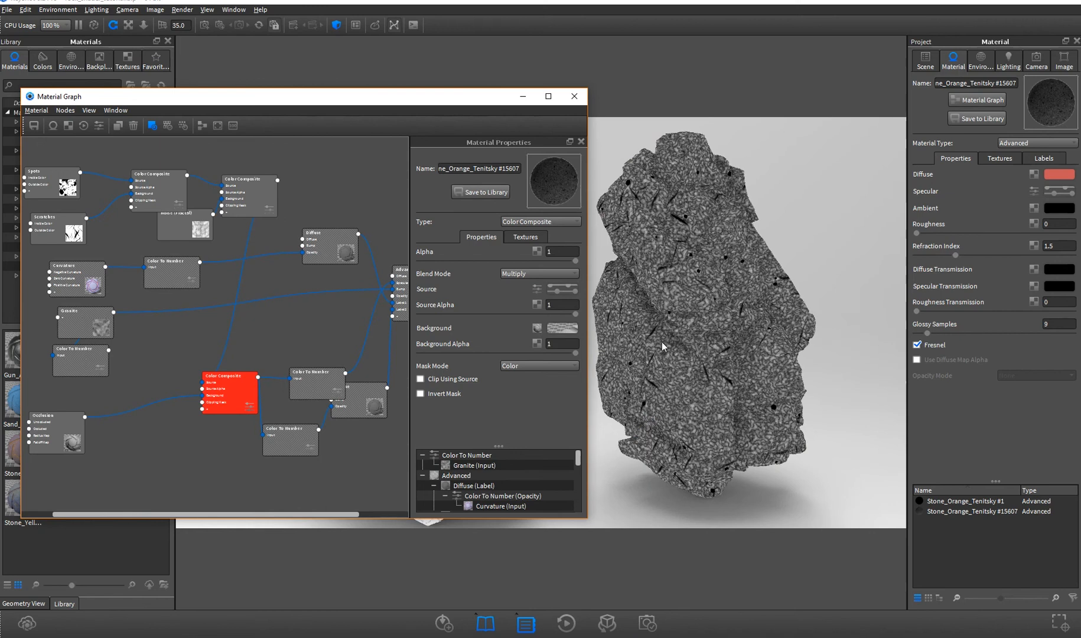
Spread out the occlusion Color Composite, the upper Color To Number and the lower Diffuse label so they no longer overlap
drag(322, 380, 303, 349)
drag(342, 408, 350, 408)
drag(223, 396, 184, 399)
drag(295, 362, 289, 385)
Preview on the rock the two Color To Number nodes fed by the occlusion Color Composite, one after the other
key(c)
key(c)
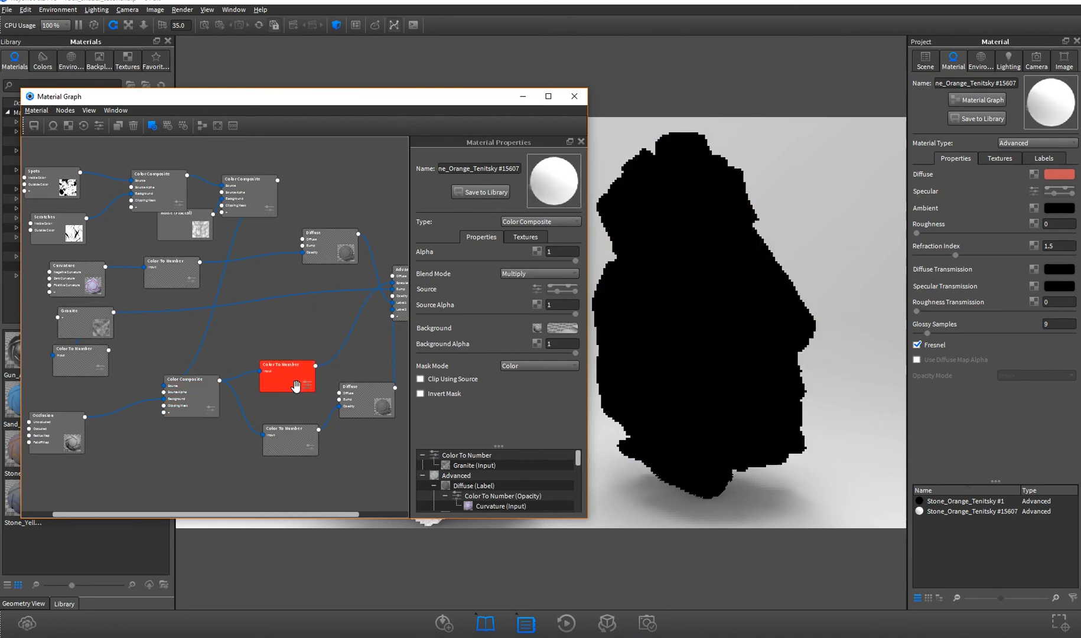
key(c)
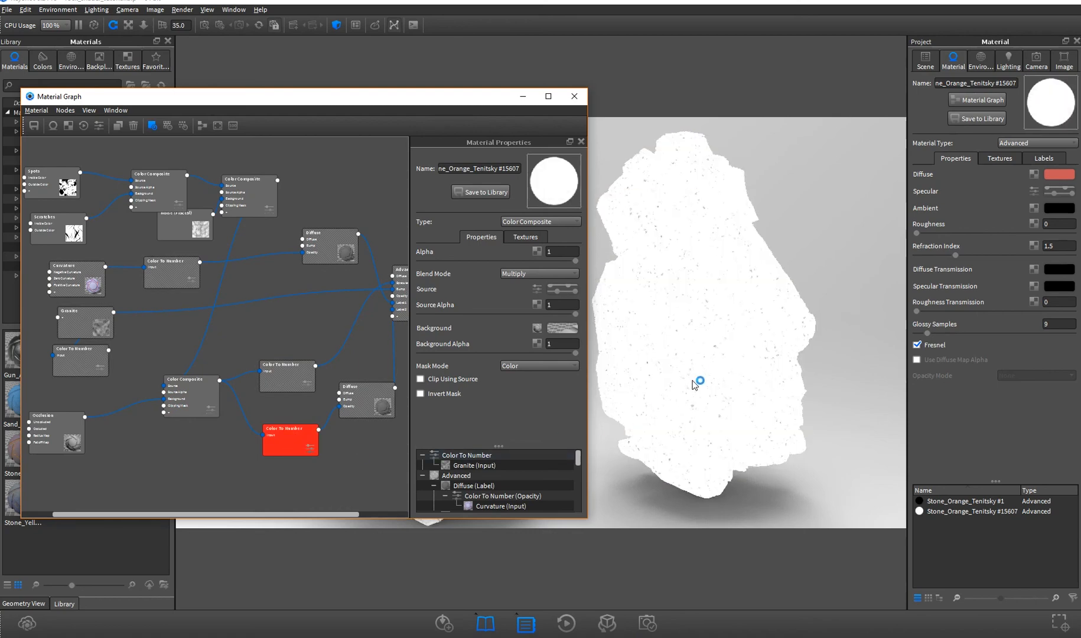
Move the occlusion Color Composite down and set the lower Color To Number's Input From to 0.018 and Input To to 0.375
drag(197, 392, 197, 422)
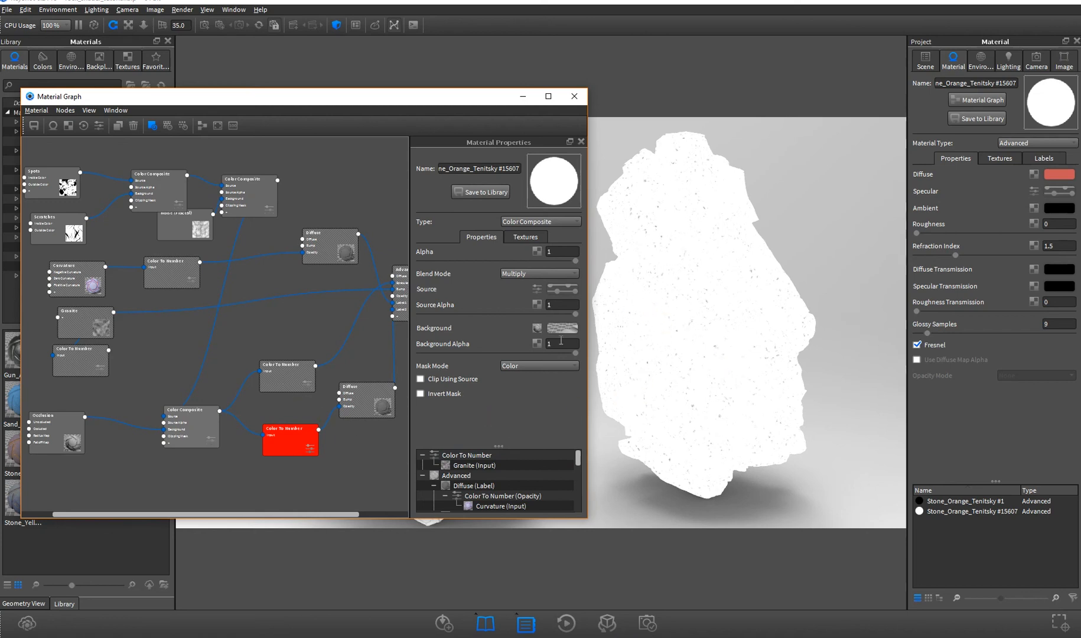
click(279, 440)
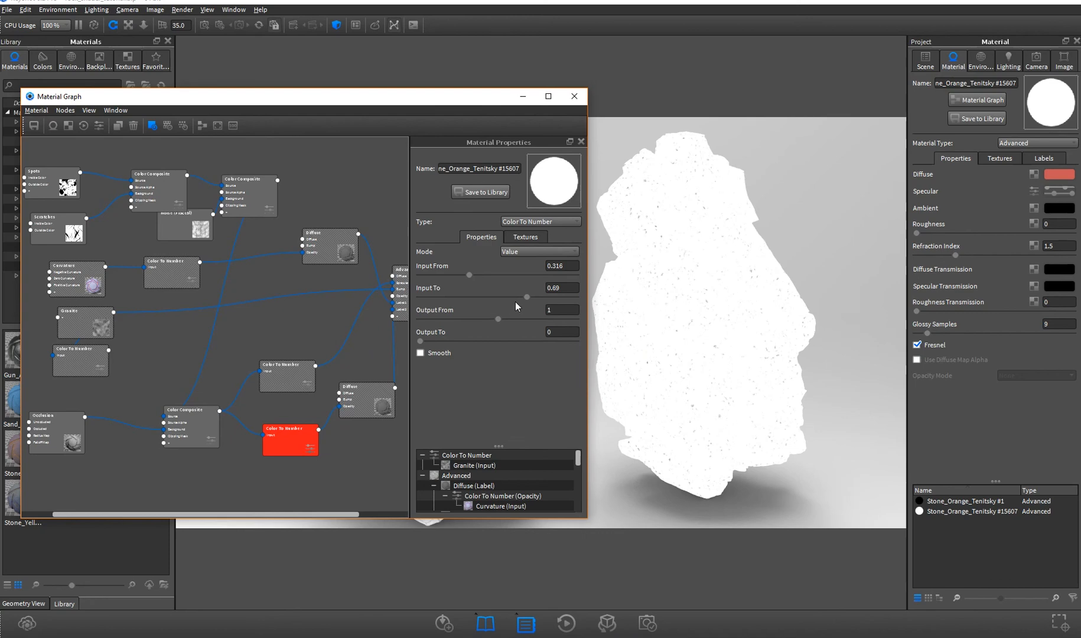
drag(525, 297, 423, 276)
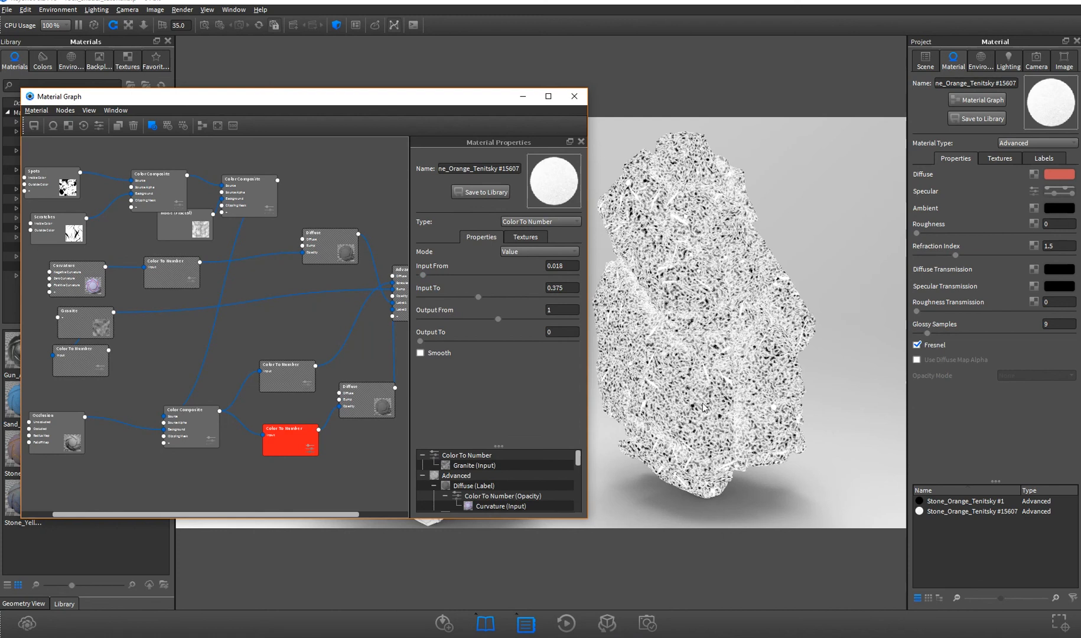
Space the lower Diffuse label and upper Color To Number further apart, and return the rock from node preview to the full material
drag(355, 385, 360, 395)
drag(286, 384, 267, 380)
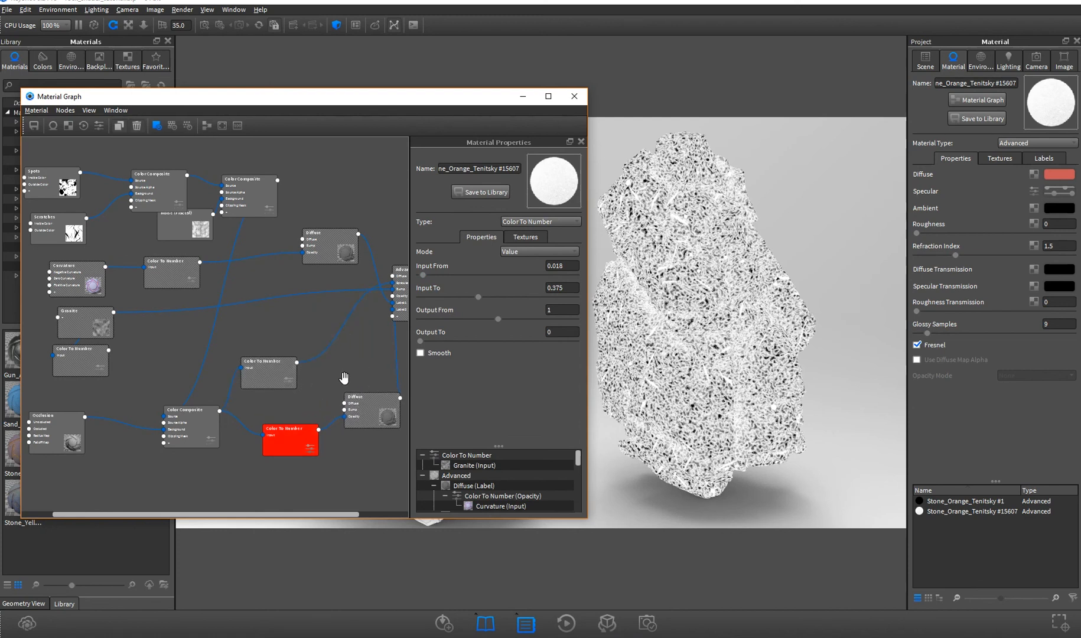
click(338, 387)
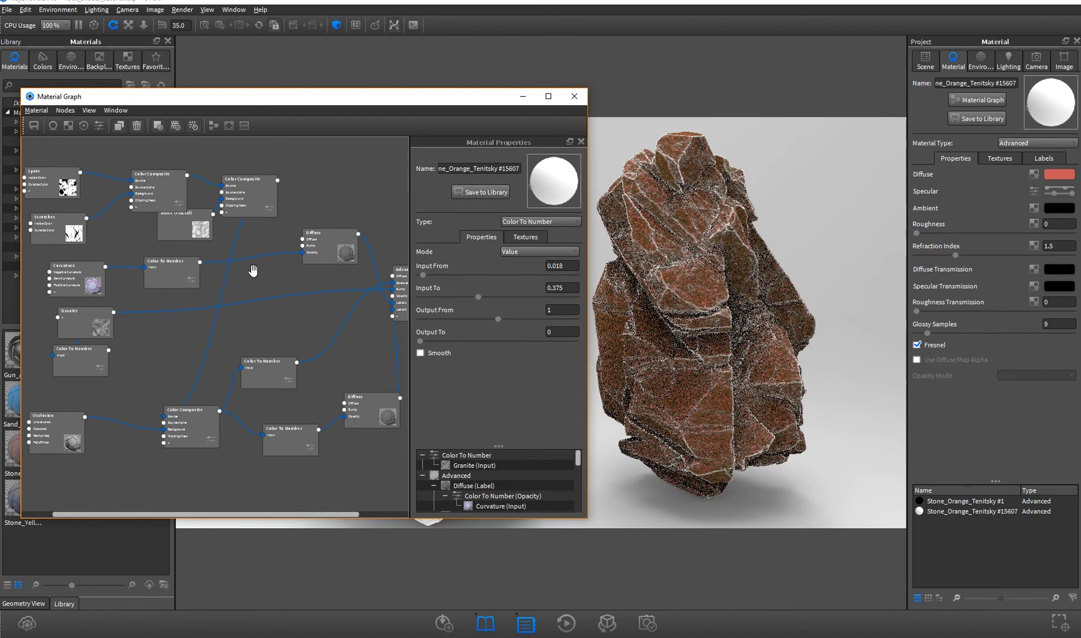
Untangle the Spots, Scratches, Noise (Fractal) and two texture Color Composite nodes, and move them up as a group away from the Curvature nodes
scroll(248, 295, down, 2)
drag(158, 228, 166, 187)
drag(242, 223, 261, 181)
drag(83, 230, 77, 211)
drag(74, 269, 78, 262)
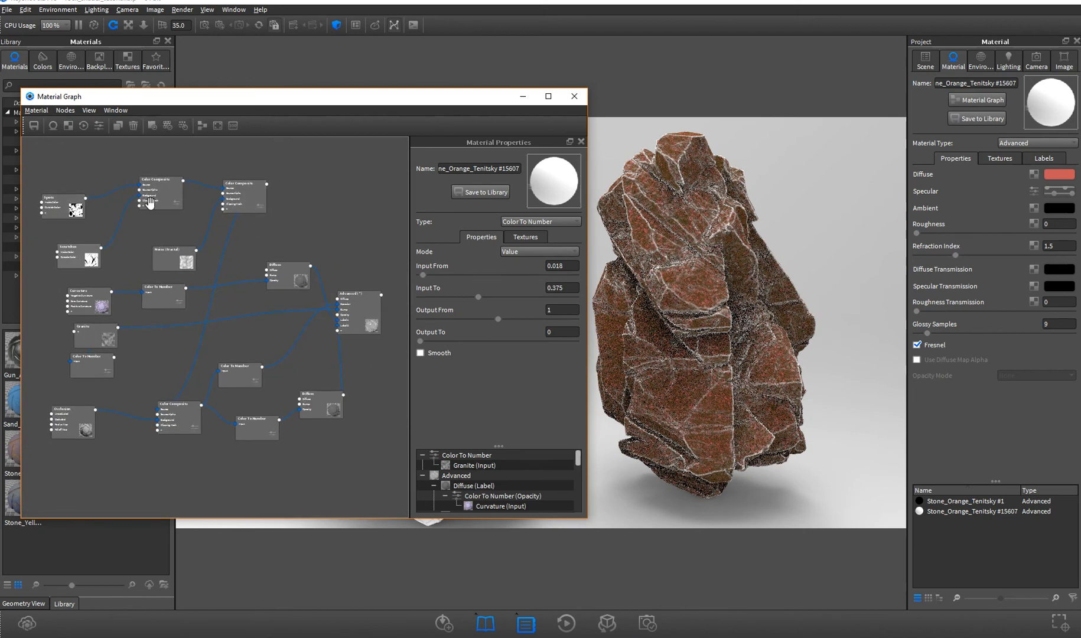
drag(167, 266, 149, 233)
click(253, 231)
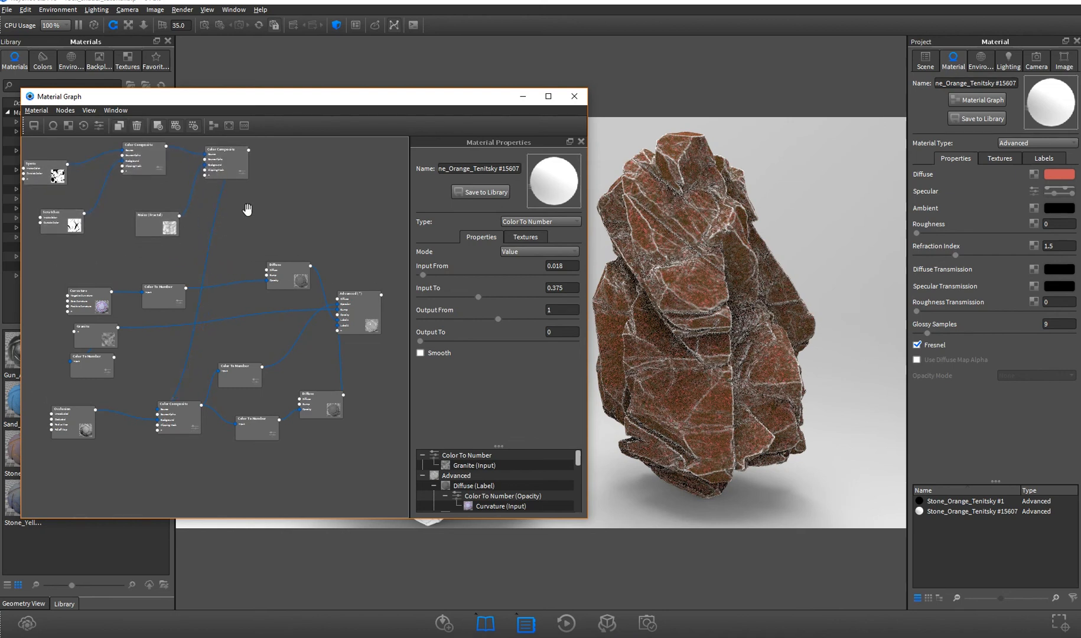
Align the first texture Color Composite above Noise (Fractal) and place the second Color Composite between them, further along the chain
drag(142, 155, 141, 171)
click(245, 243)
drag(221, 168, 228, 204)
drag(175, 232, 162, 230)
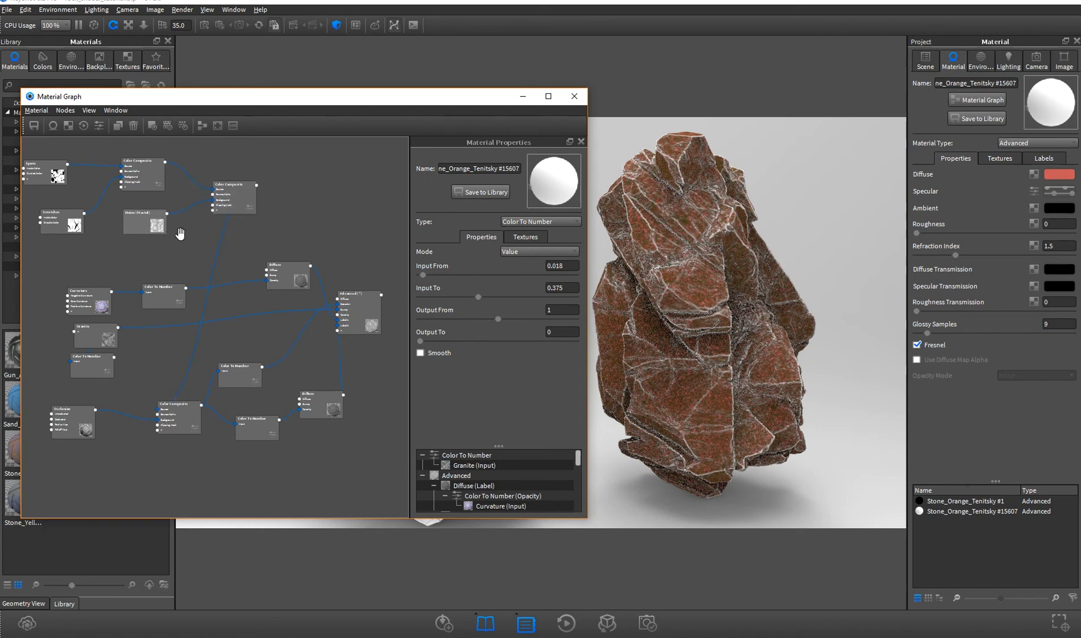